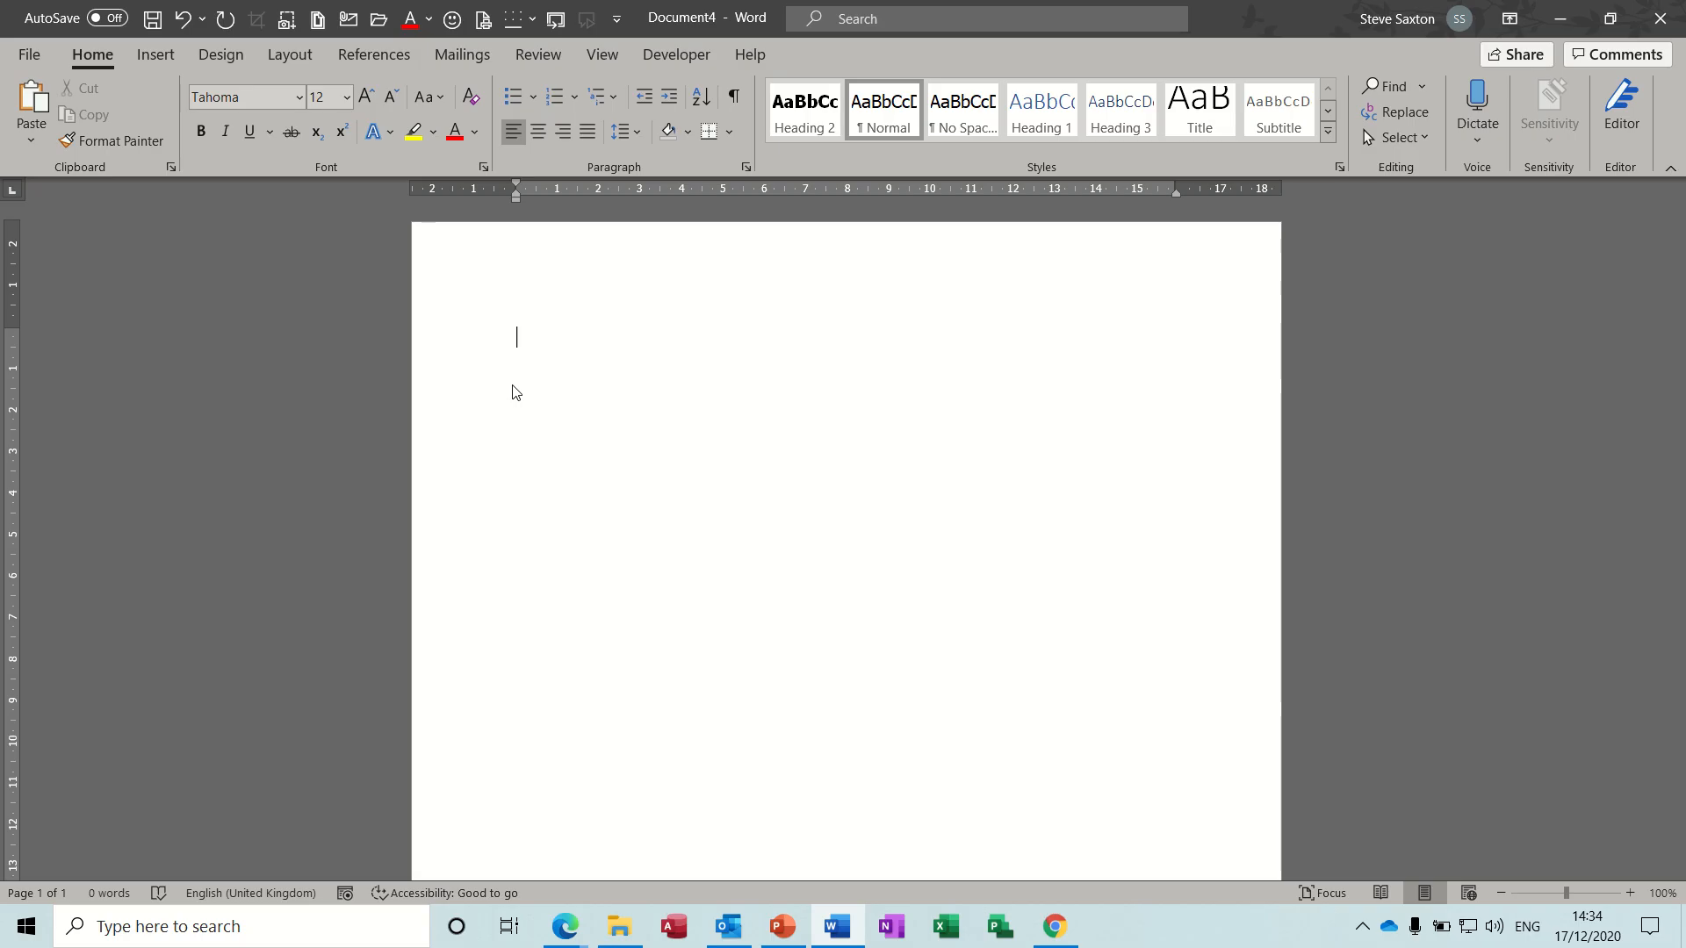
- Insert the saved AutoText entries "intro" and "ending" one below the other at the start of the document
text(intro)
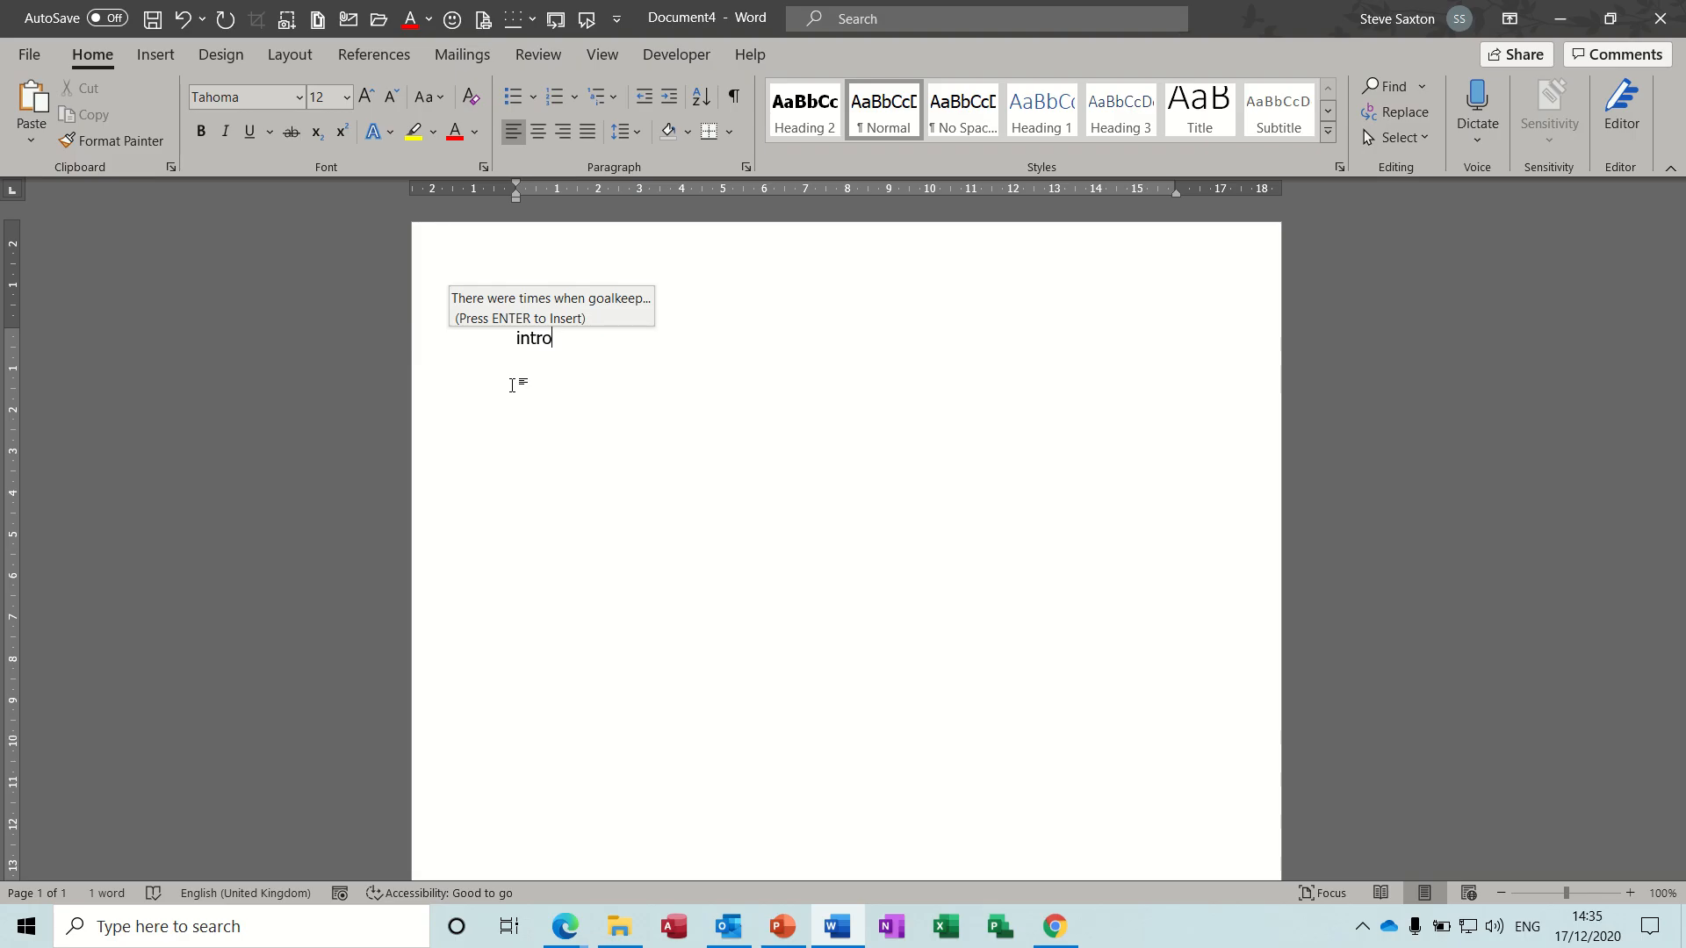
key(Return)
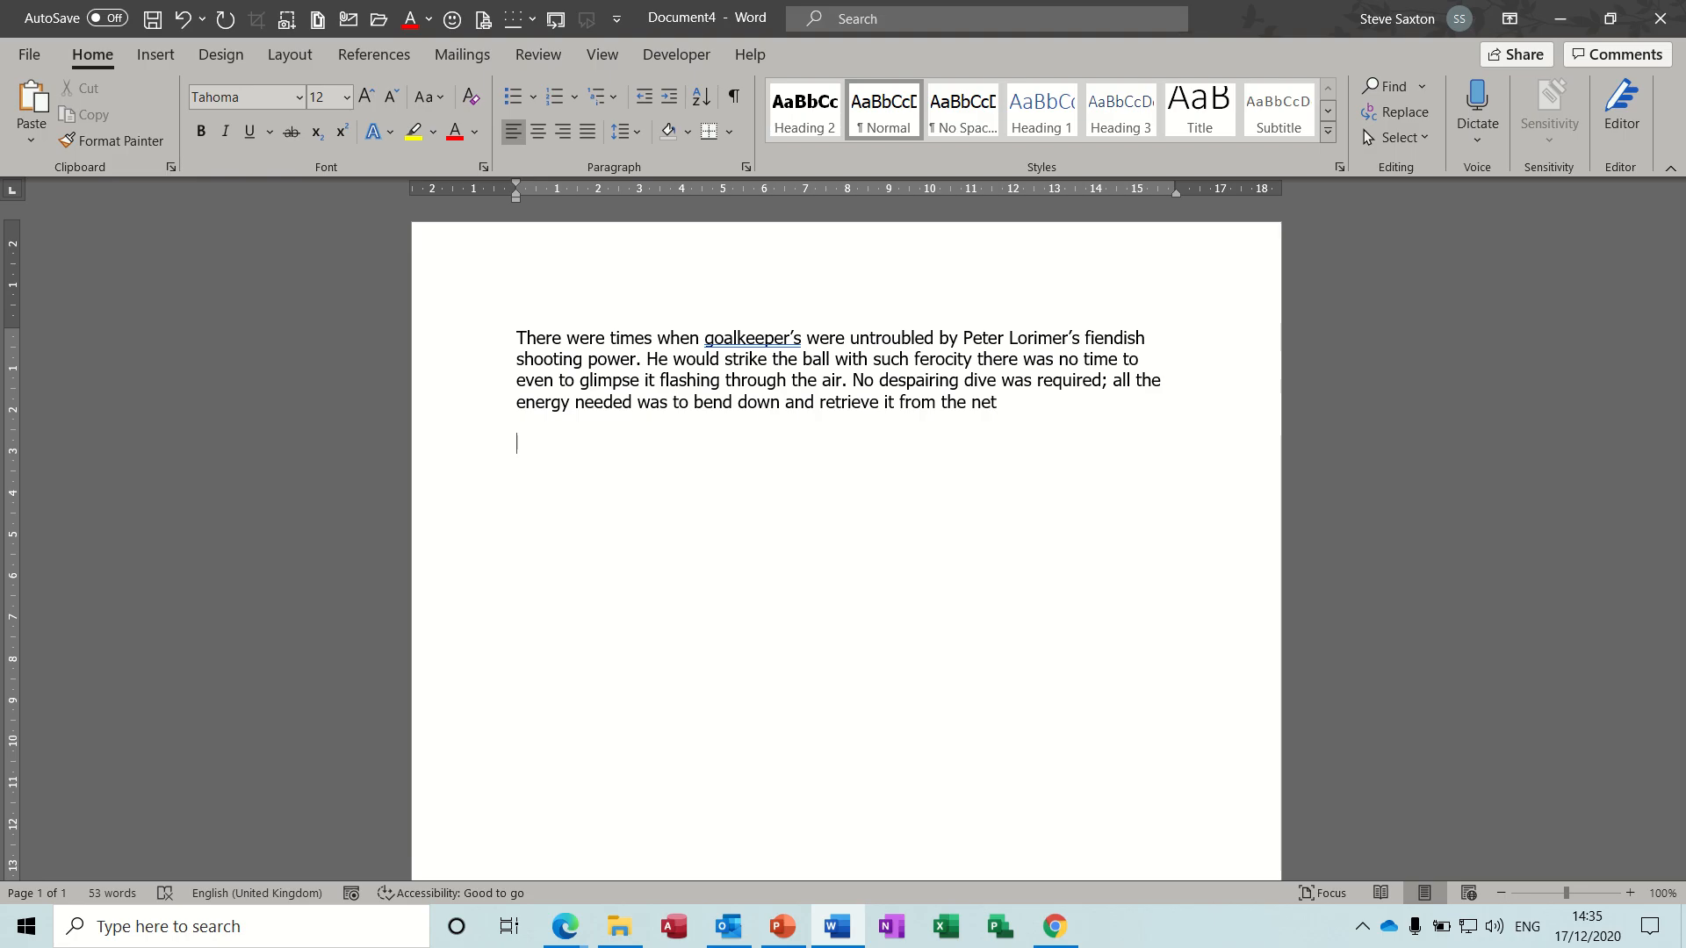
text(ending)
key(Return)
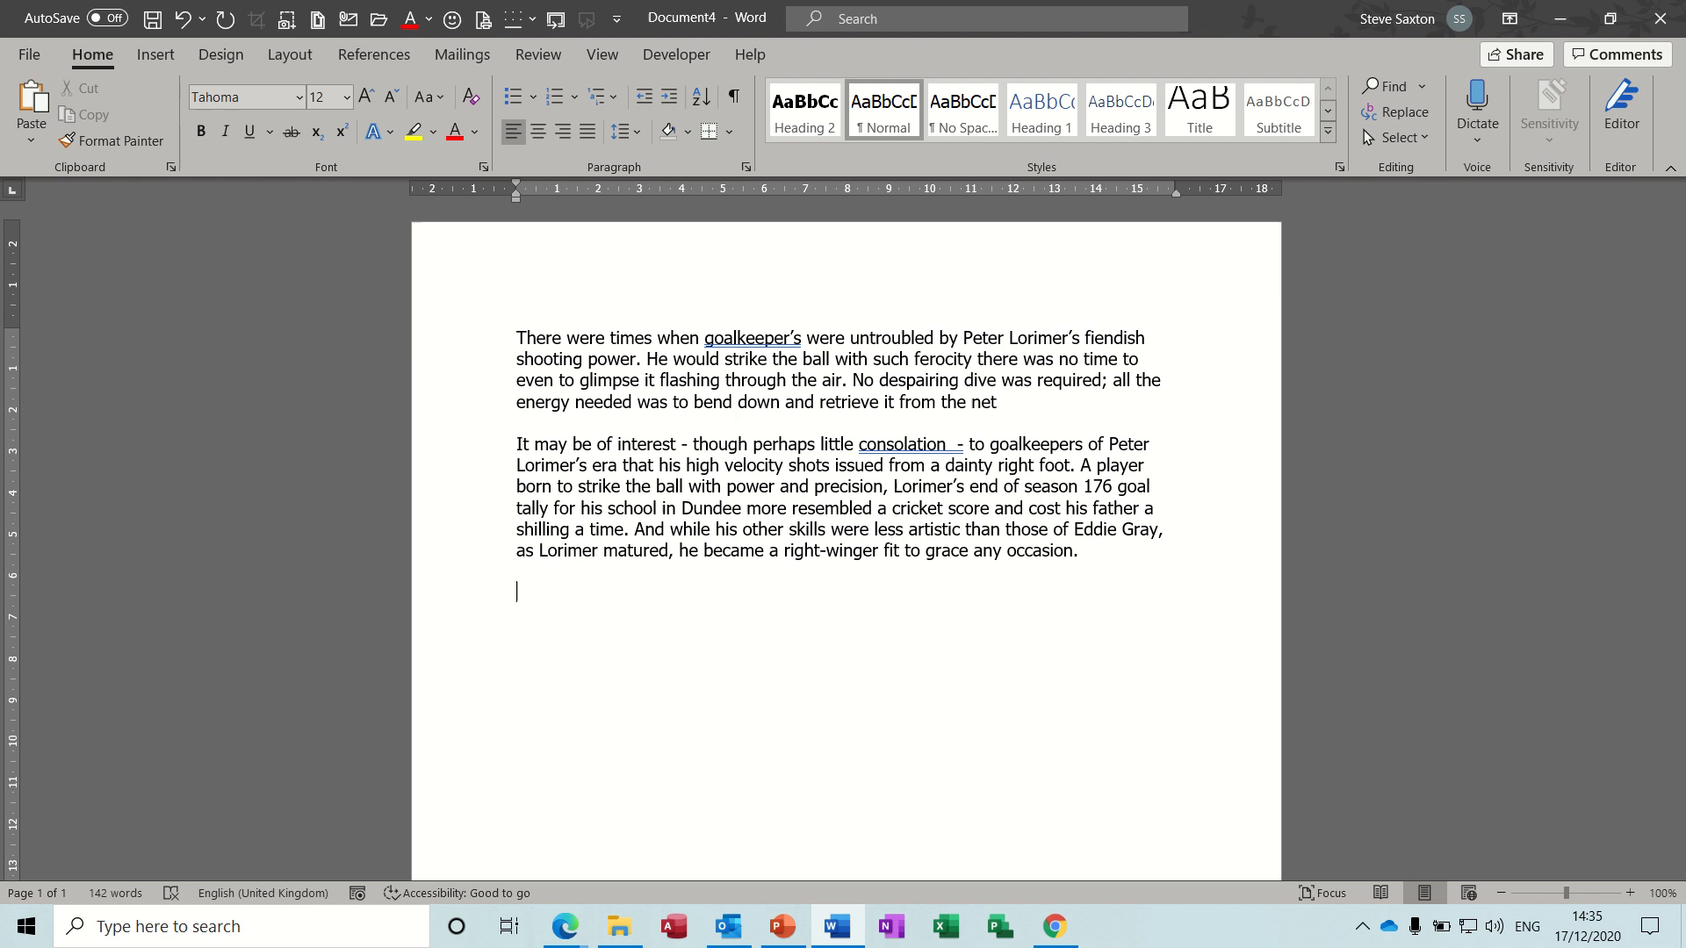
- Generate default sample paragraphs below the existing text with =rand(), undo the expansion and redo it
text(=rand())
key(Return)
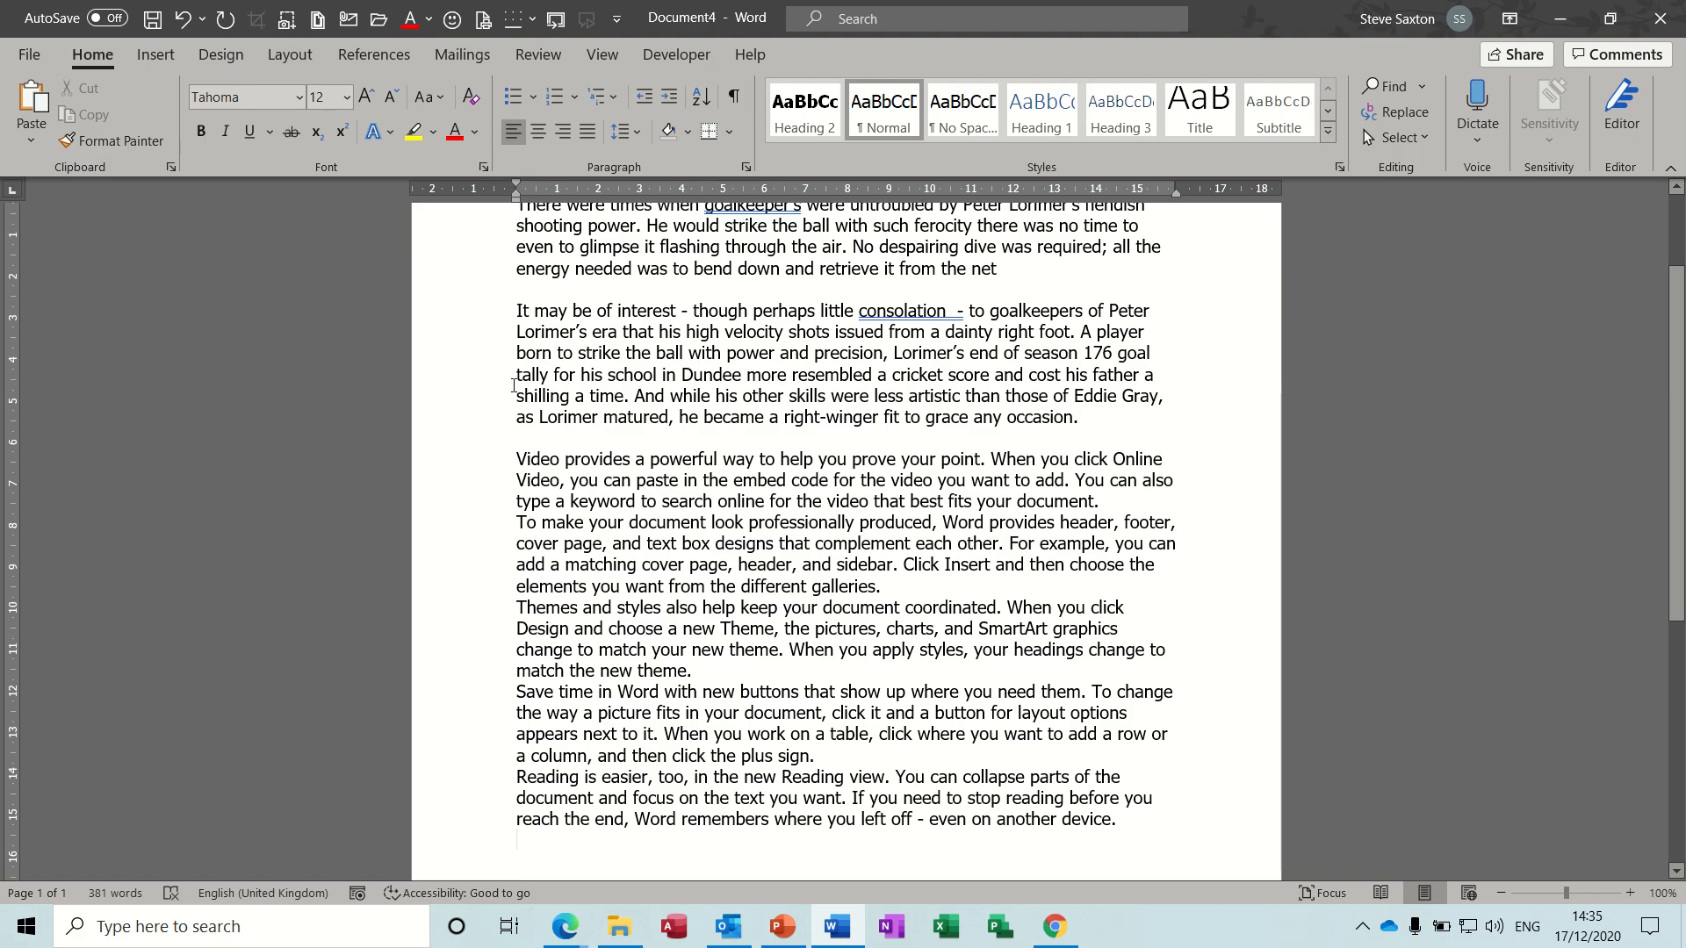
key(ctrl+z)
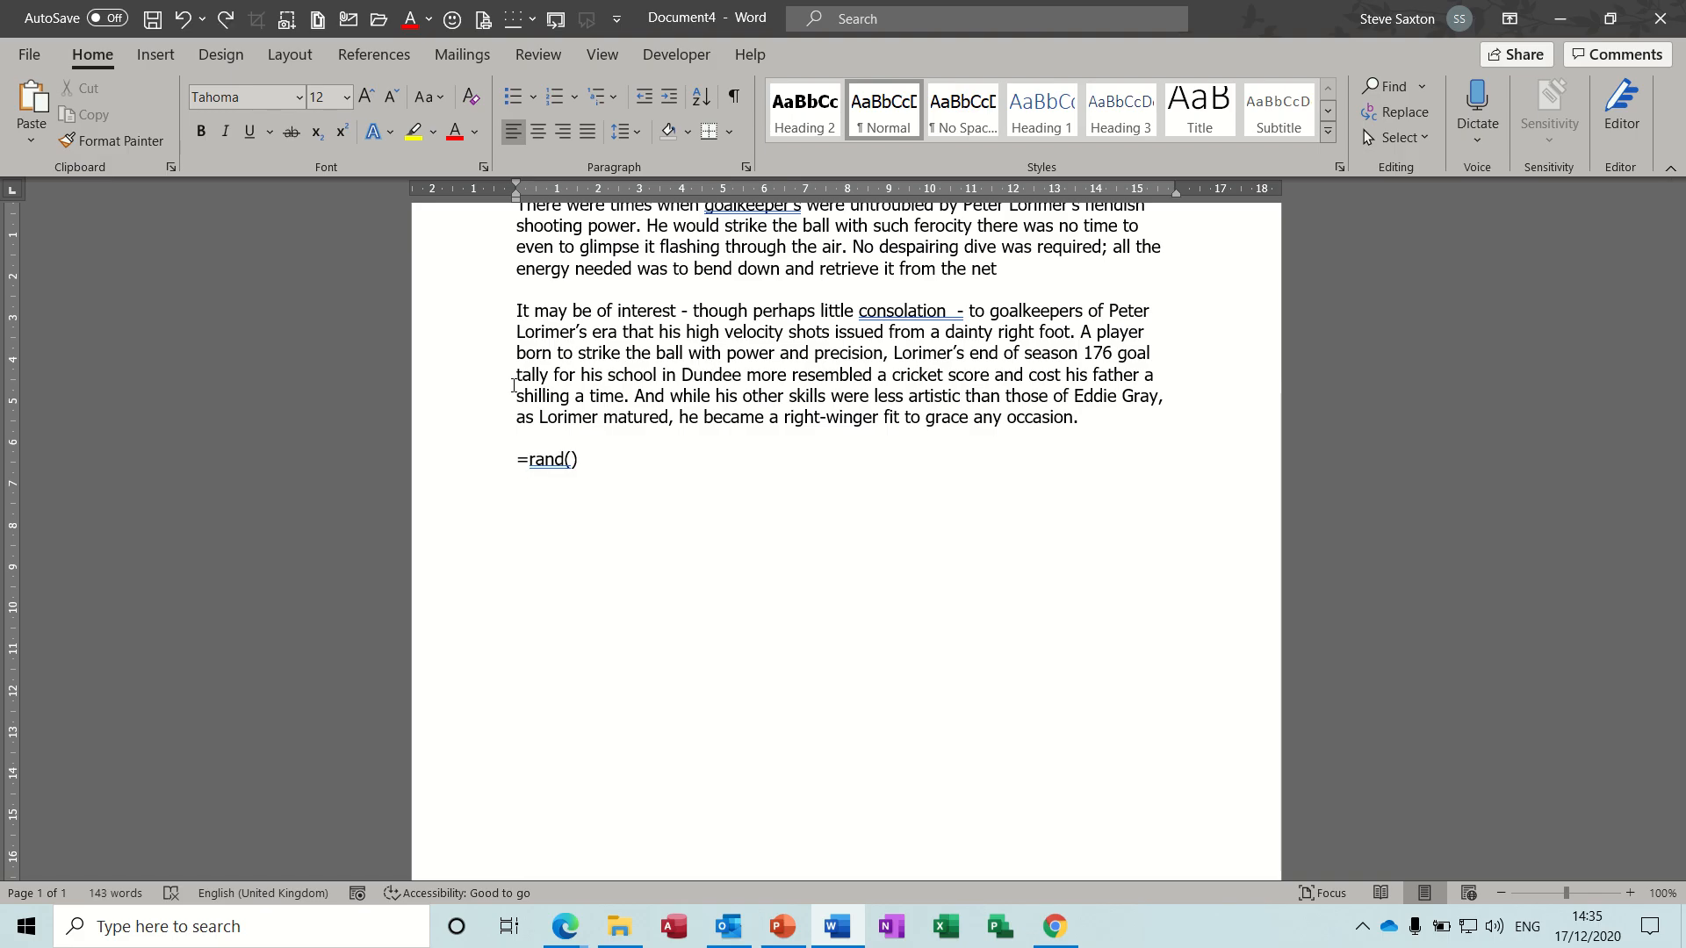
key(ctrl+y)
- Add one sample paragraph of three sentences at the end of the document using =rand(1,3)
text(=r)
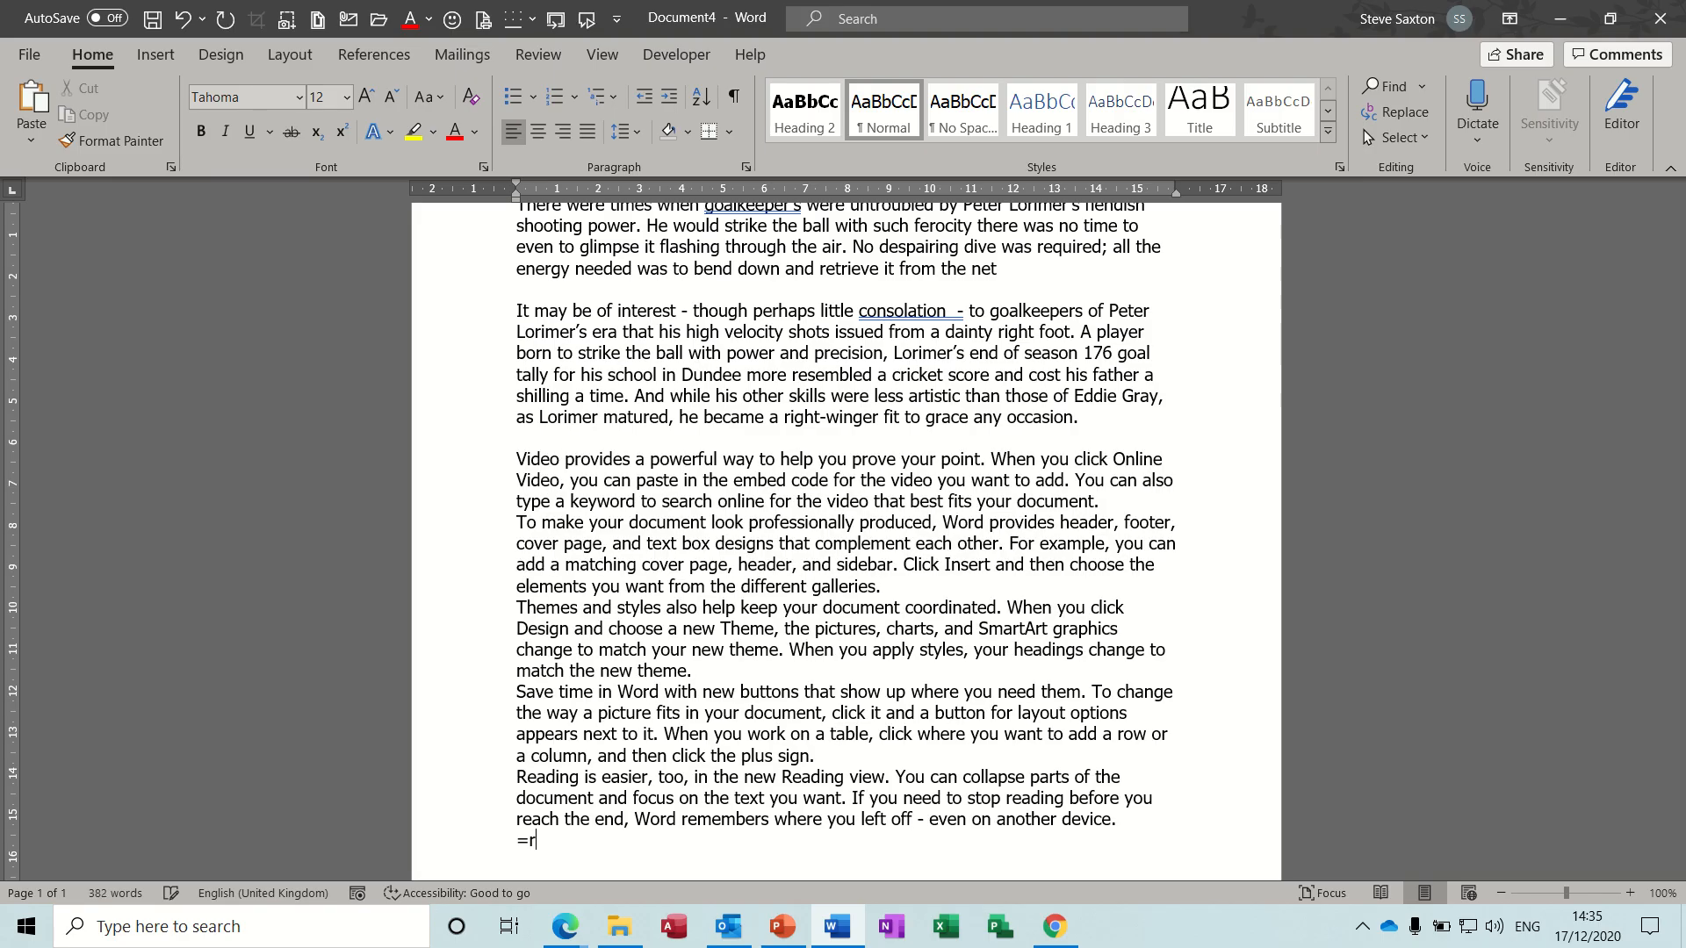
text(and(1,3))
key(Return)
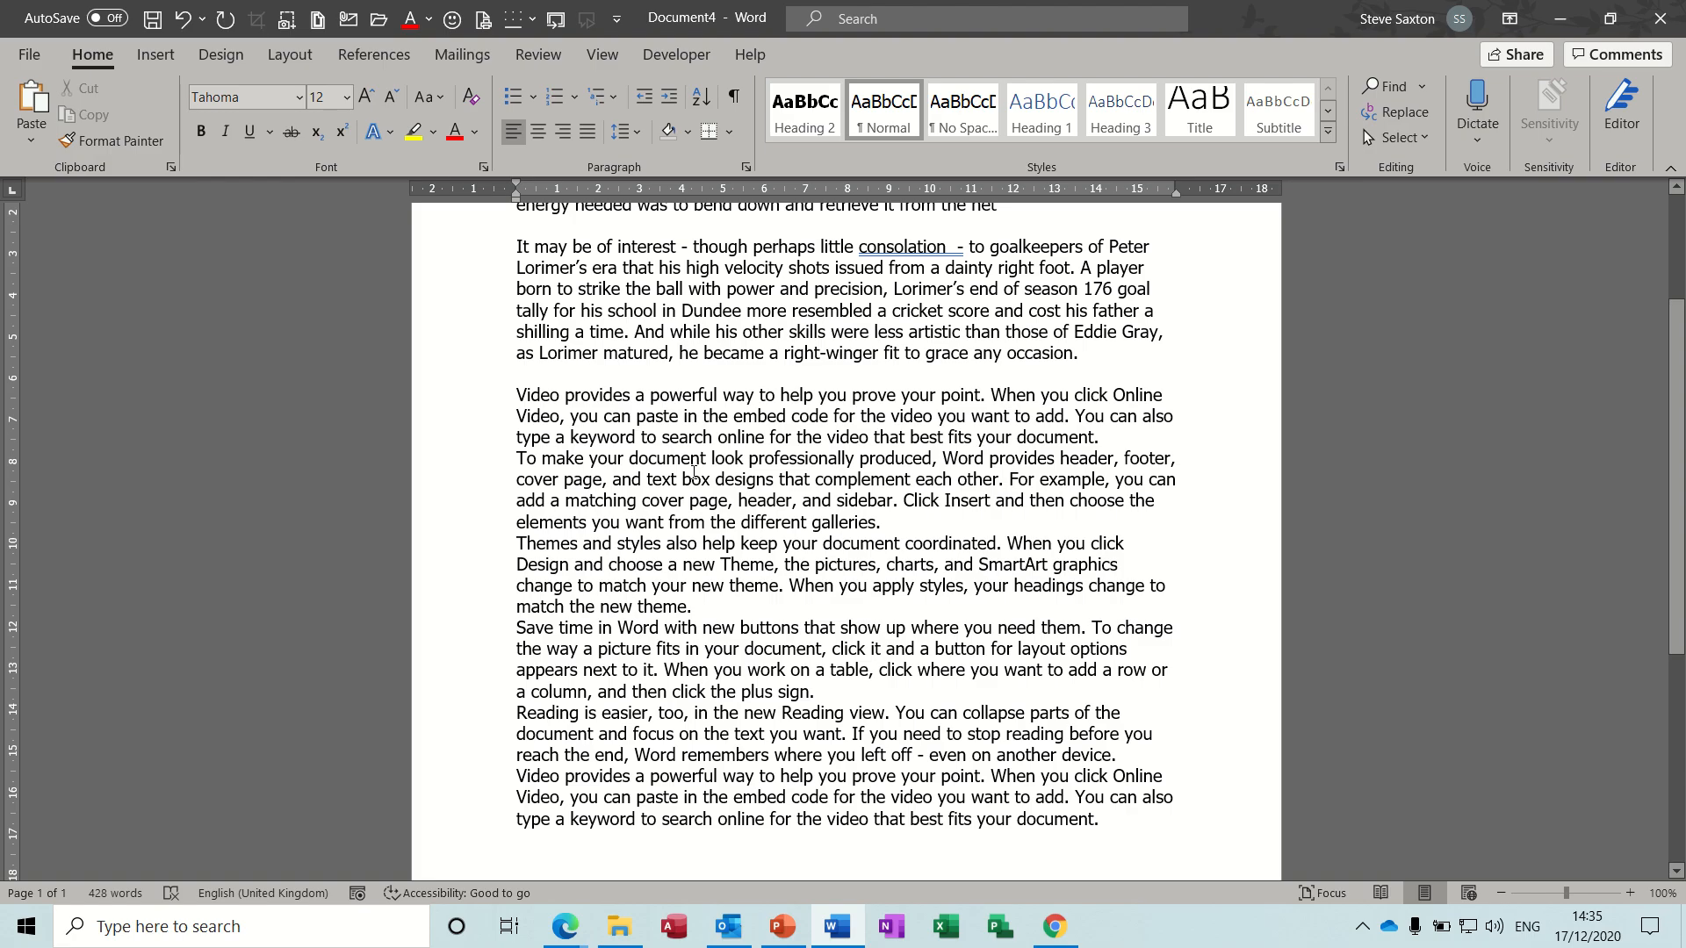
- Create a new blank document and generate one three-sentence sample paragraph in it with =rand(1,3)
key(ctrl+n)
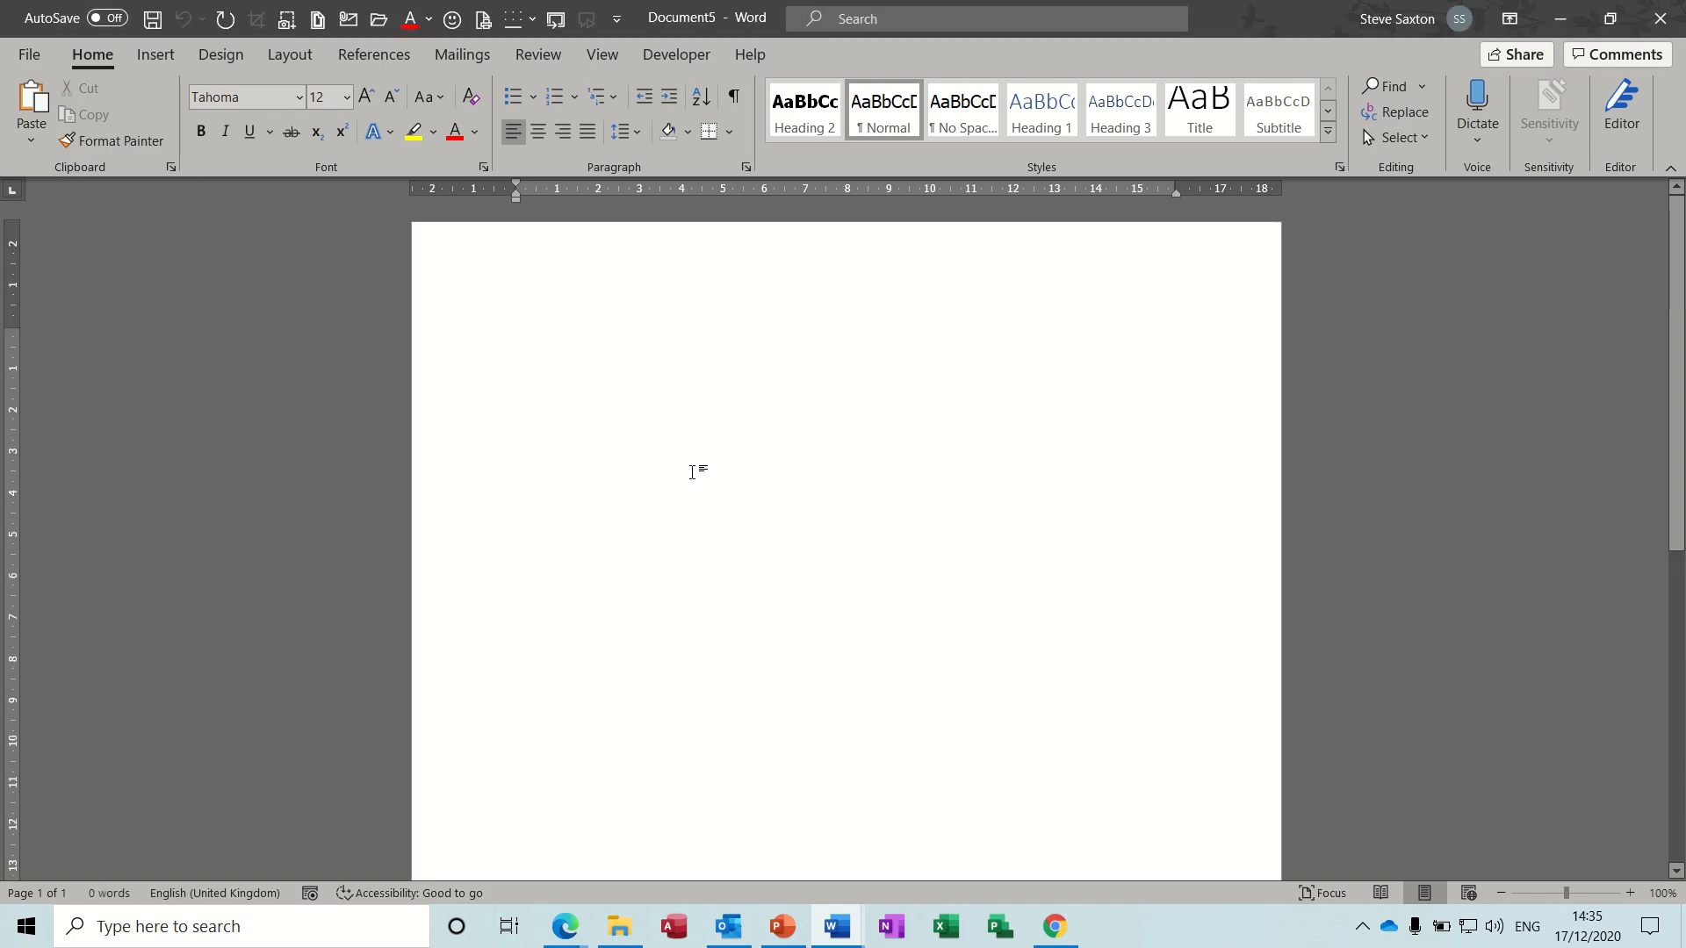
text(=ra)
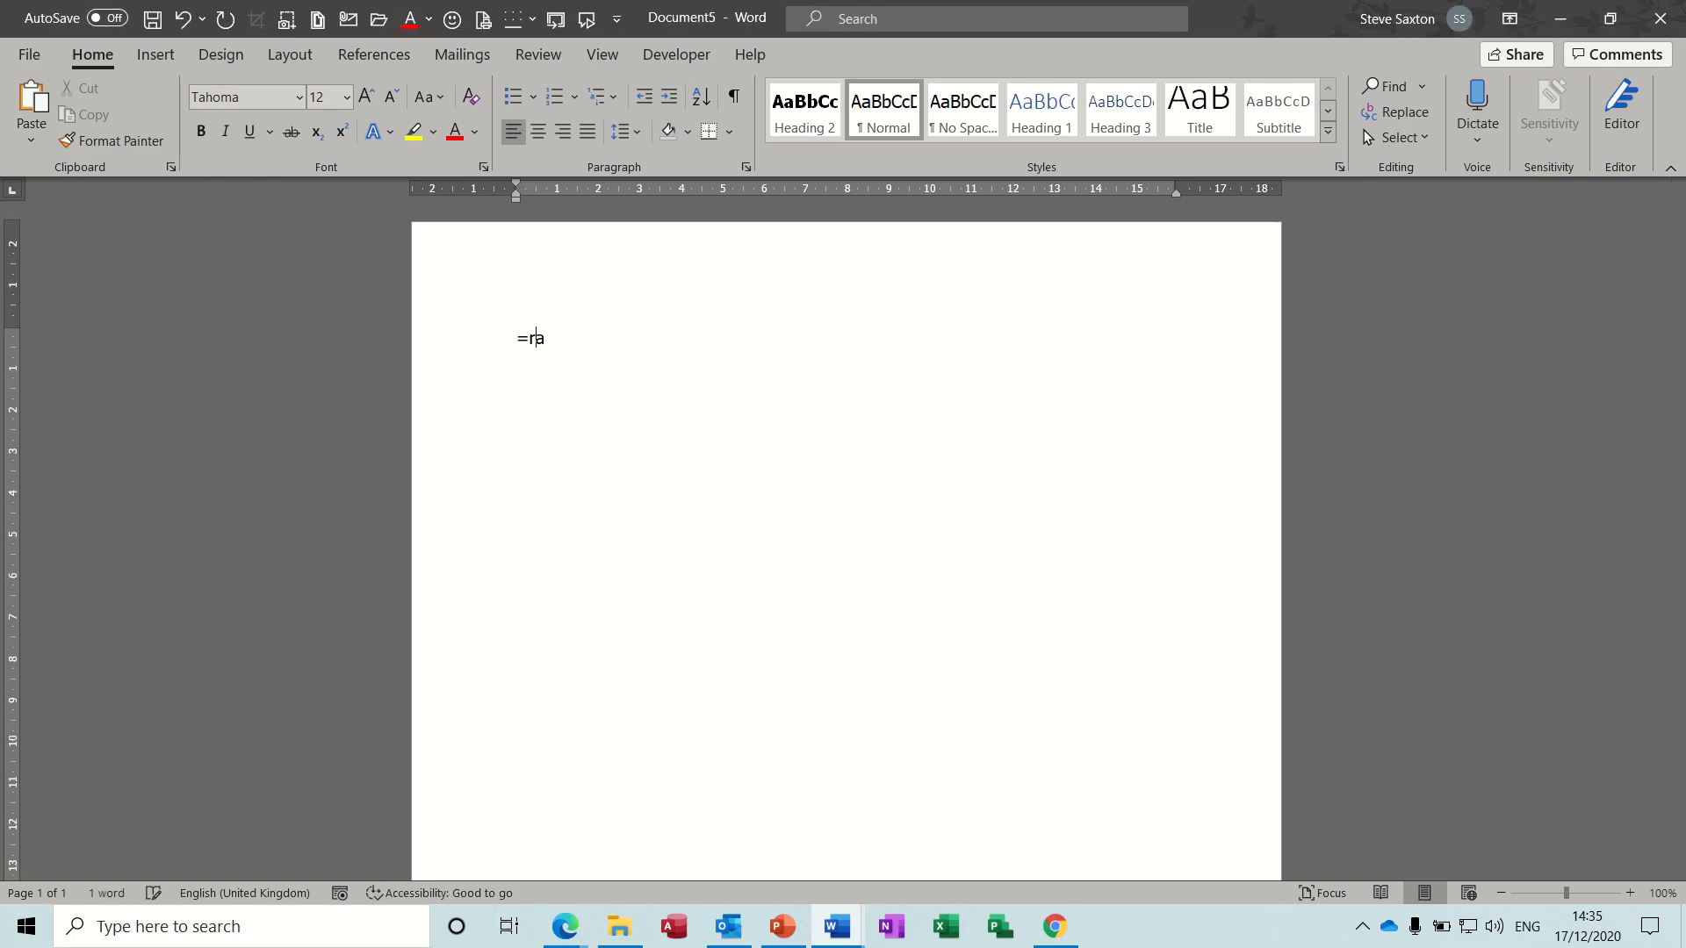
text(nd(1,3))
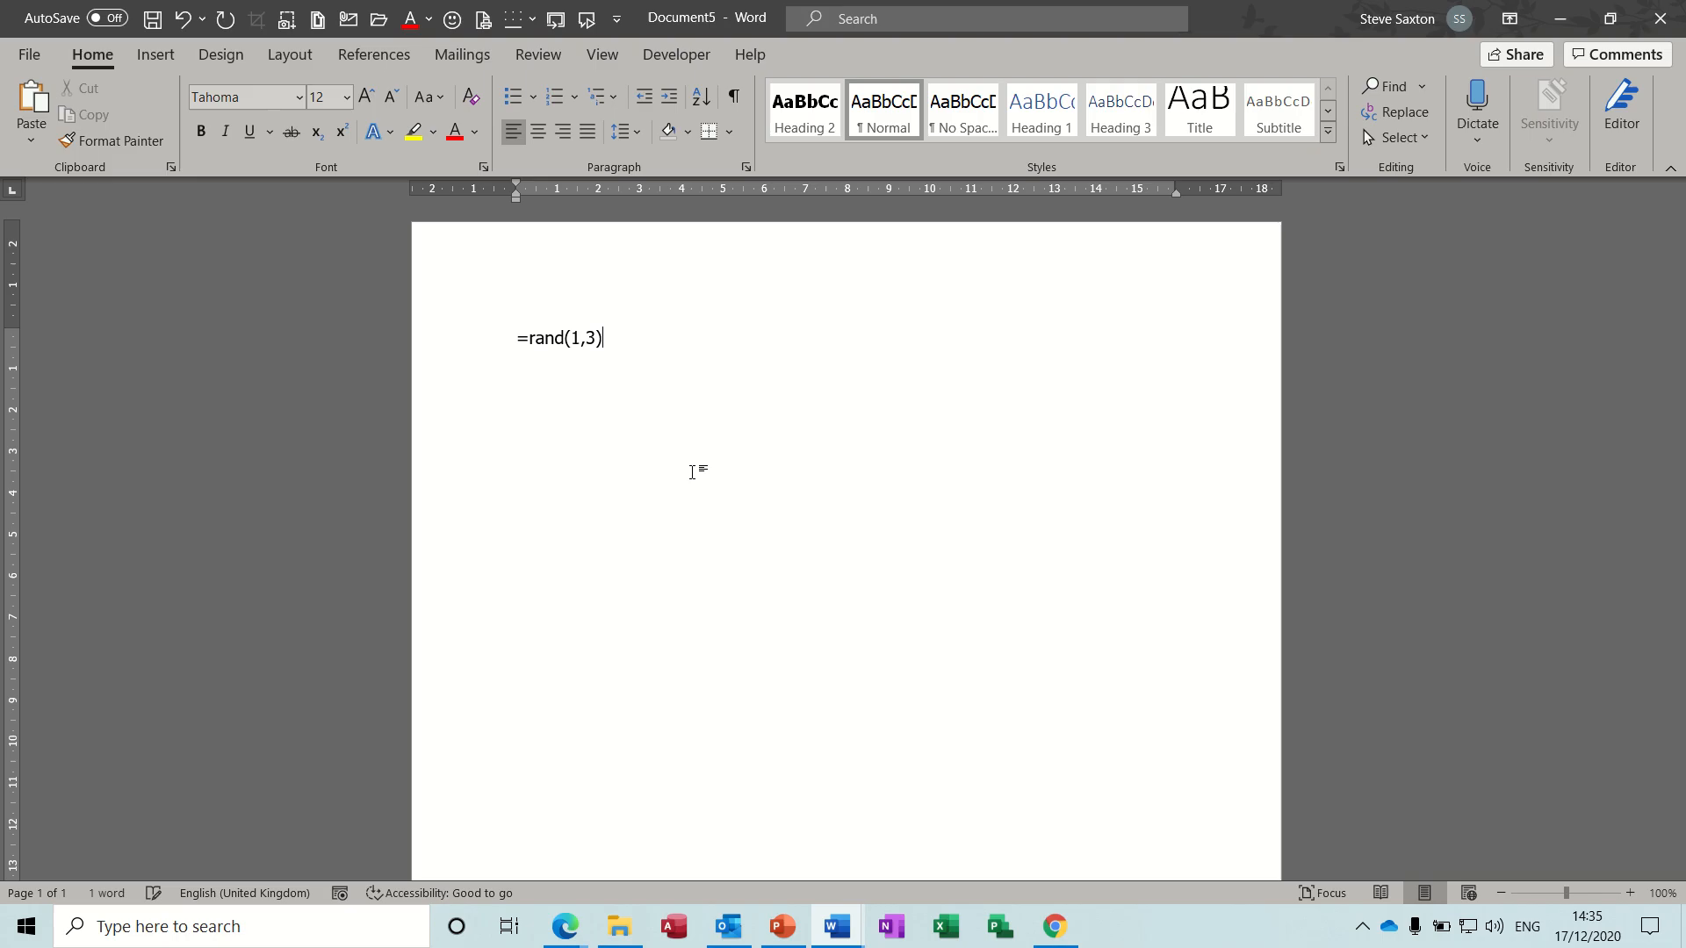
key(Return)
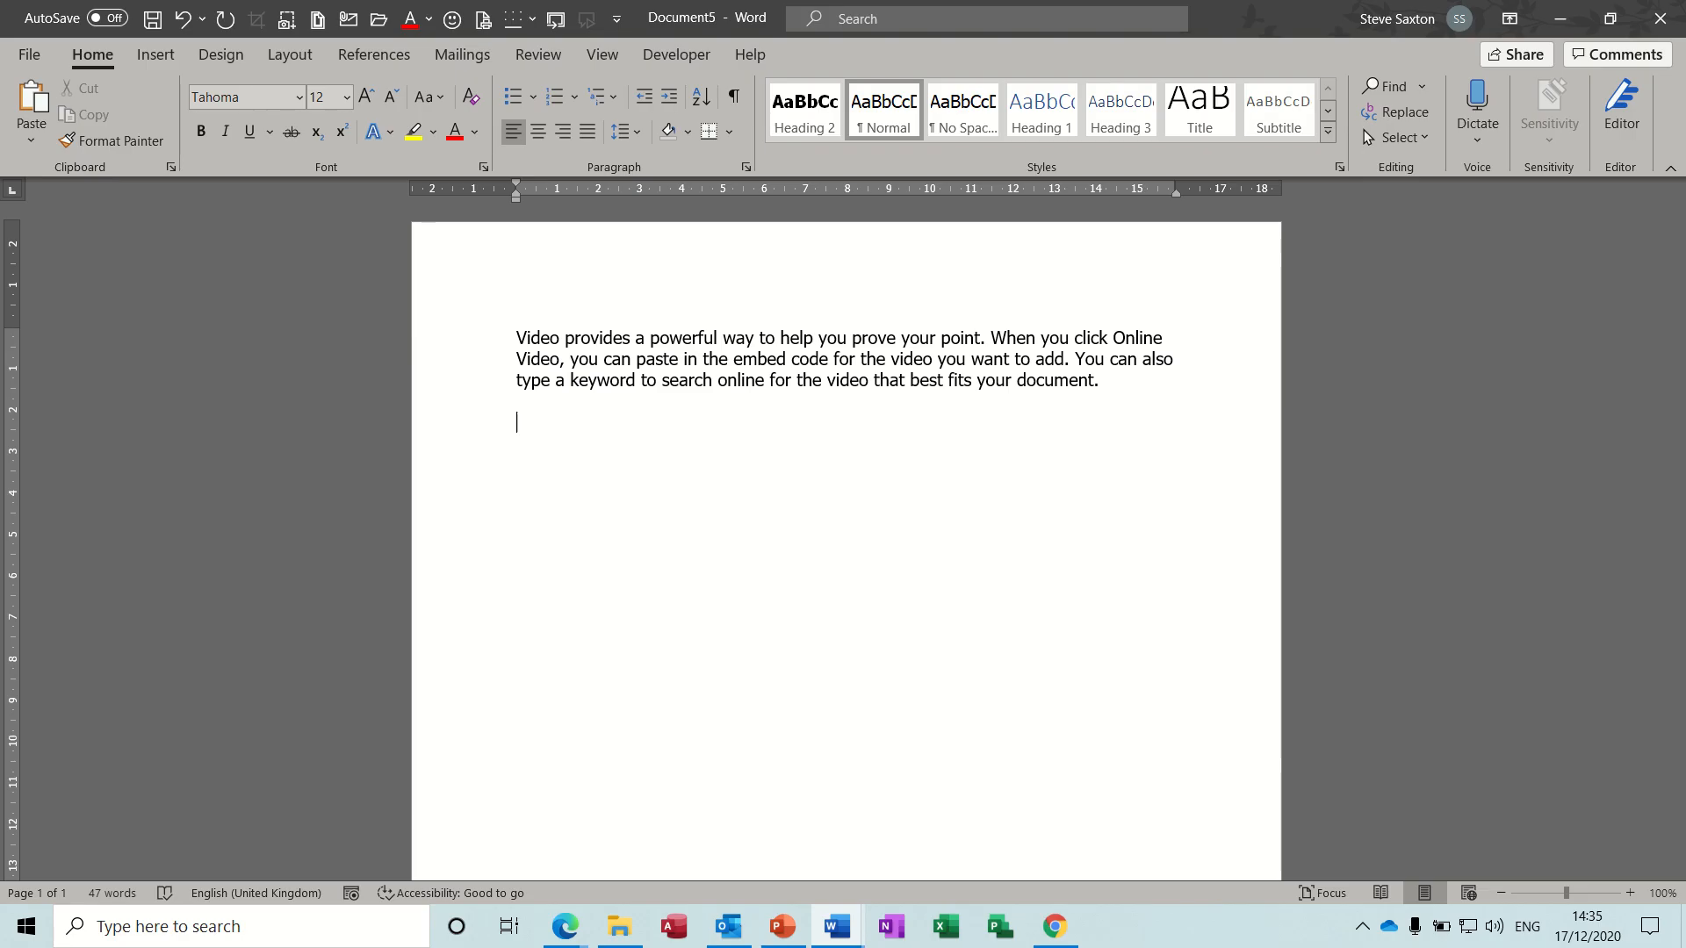
- Generate Latin placeholder paragraphs below the sample paragraph with =lorem()
text(=lorem())
key(Return)
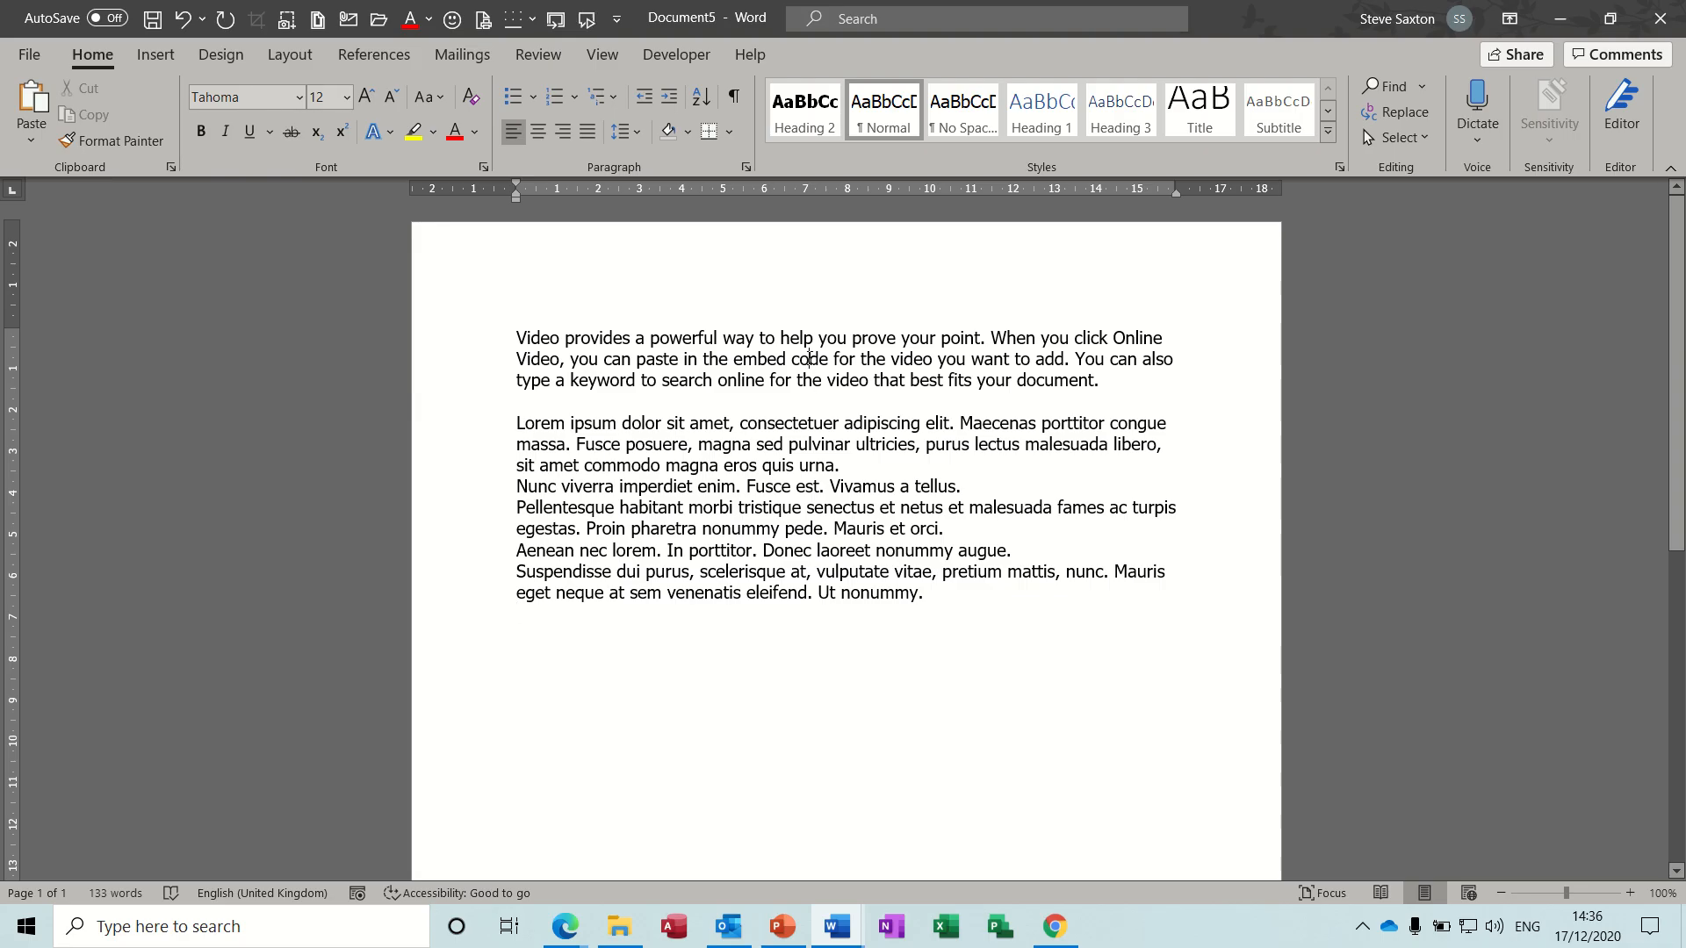
- Try centred and right alignment on the first paragraph, finishing with it justified
click(541, 136)
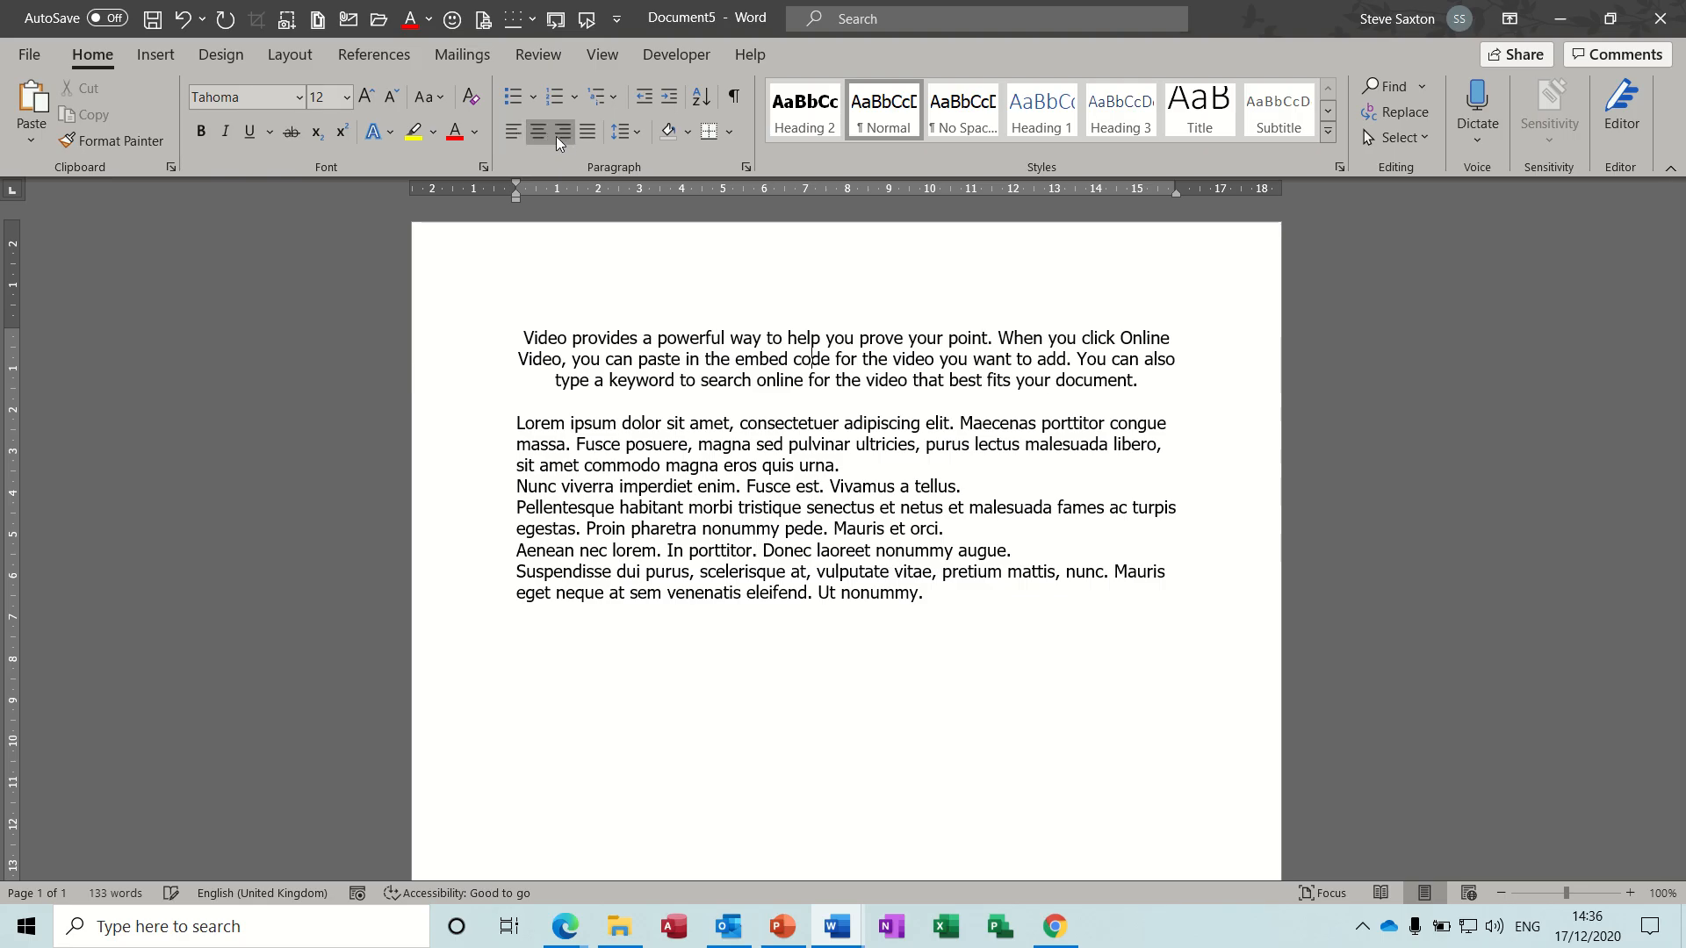
click(565, 137)
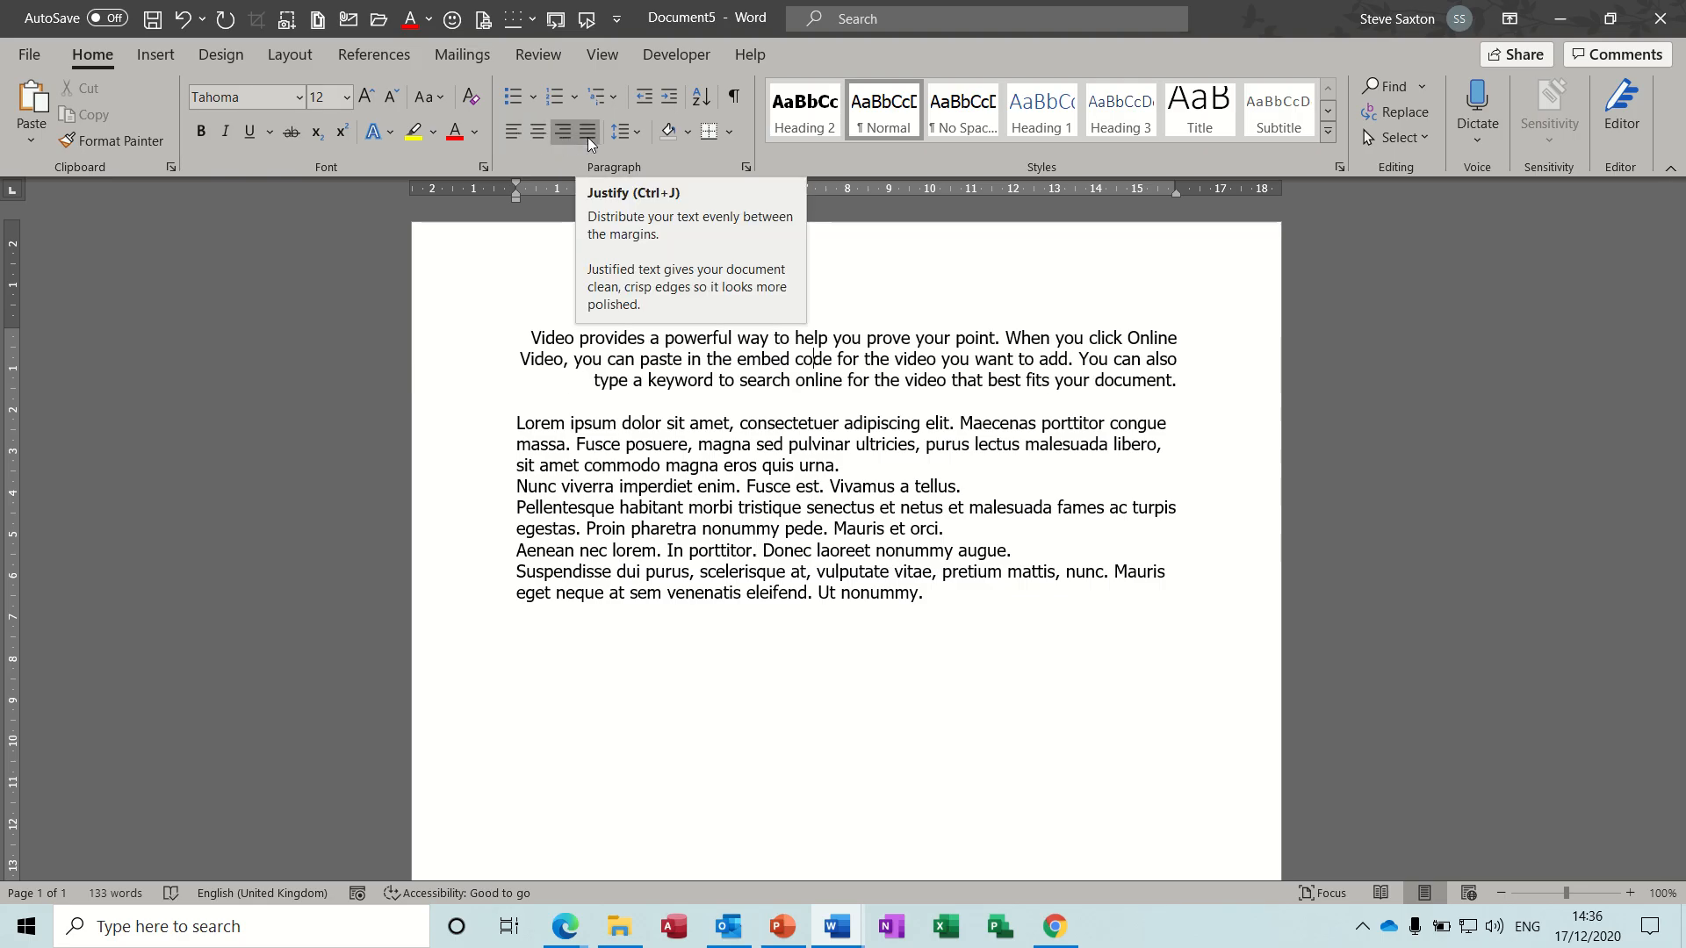
click(588, 137)
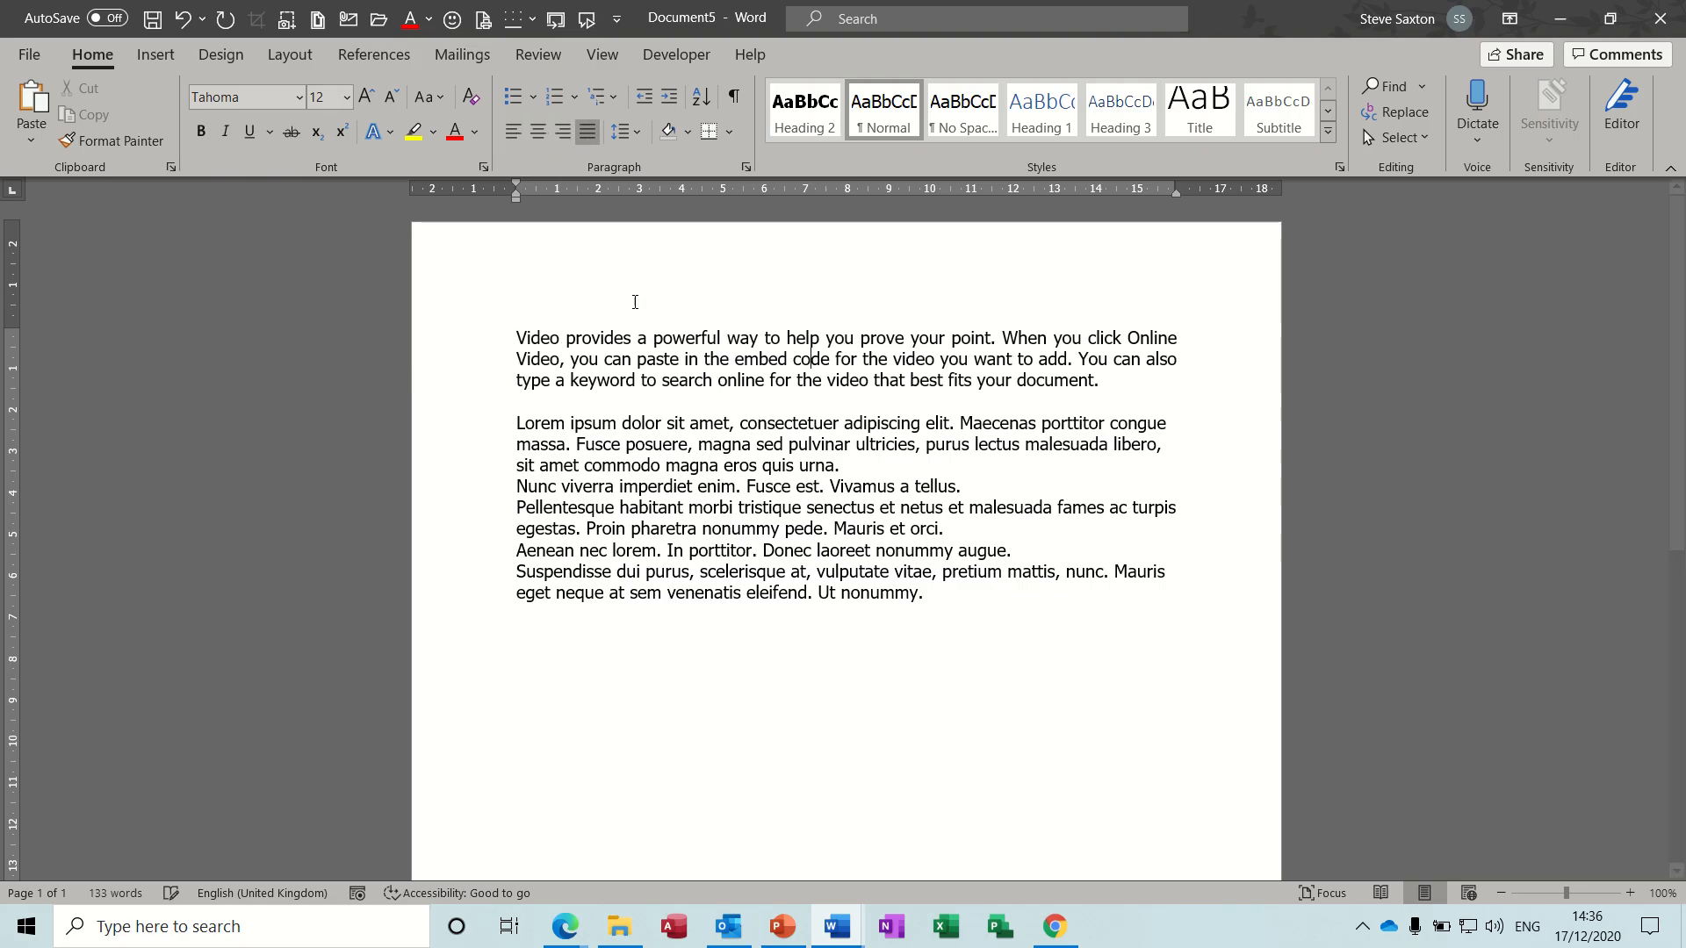
- Clear all text from the document and insert the current time and the current date on separate lines
triple_click(473, 751)
key(Delete)
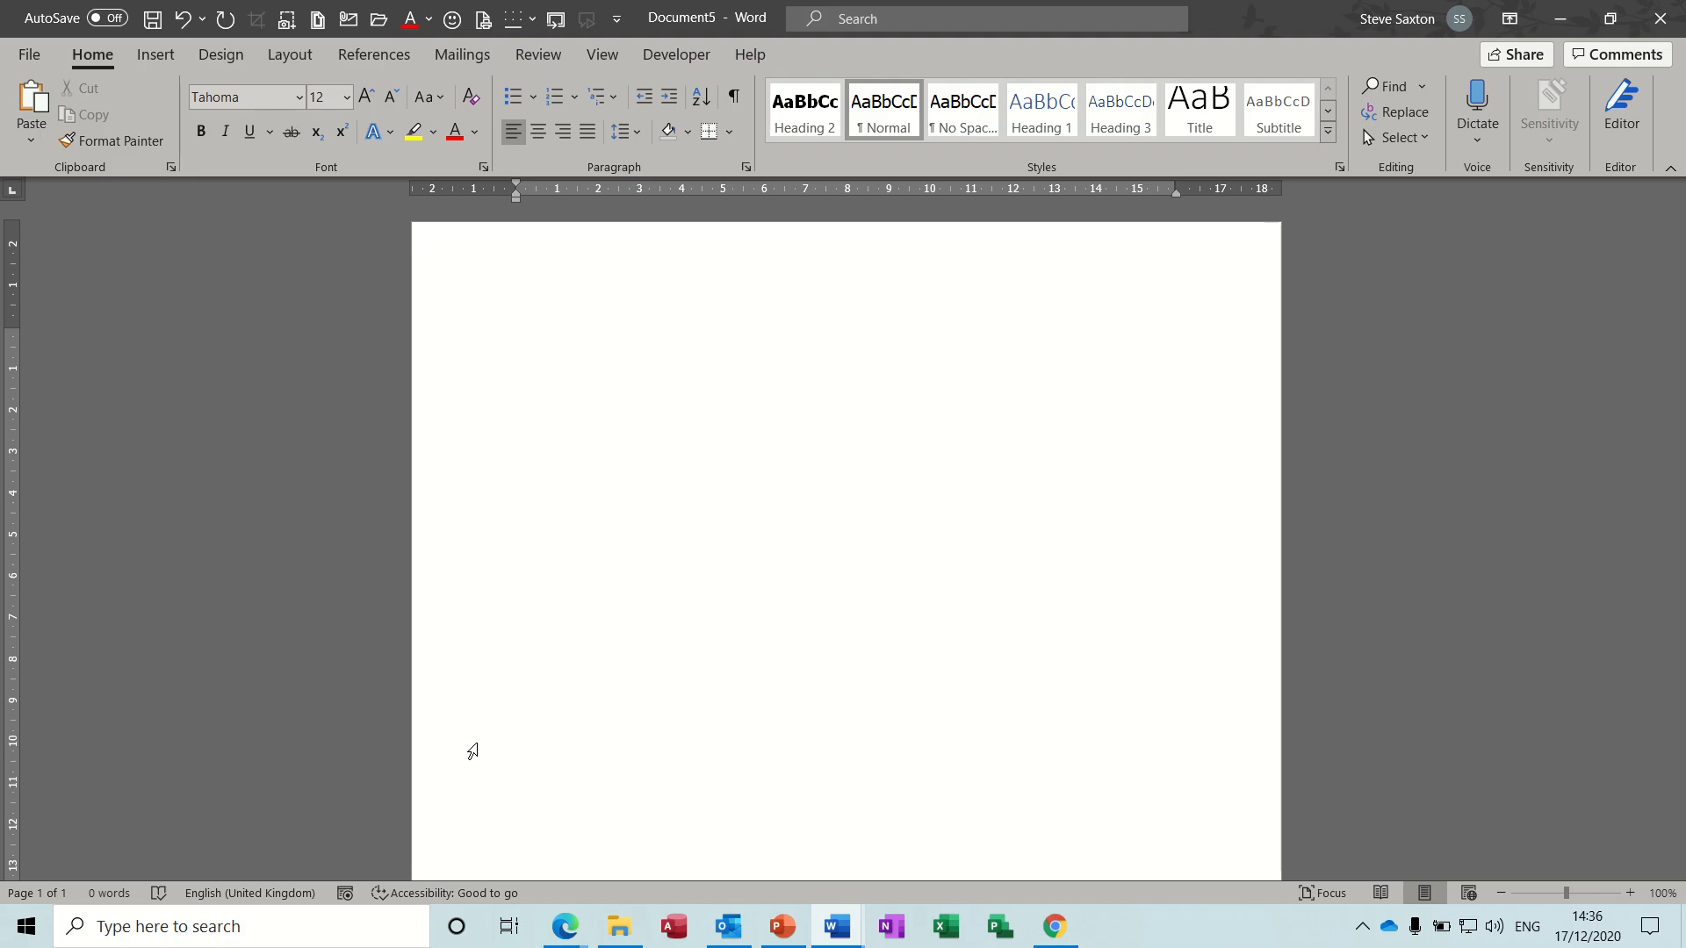
key(alt+shift+t)
key(Return)
key(alt+shift+d)
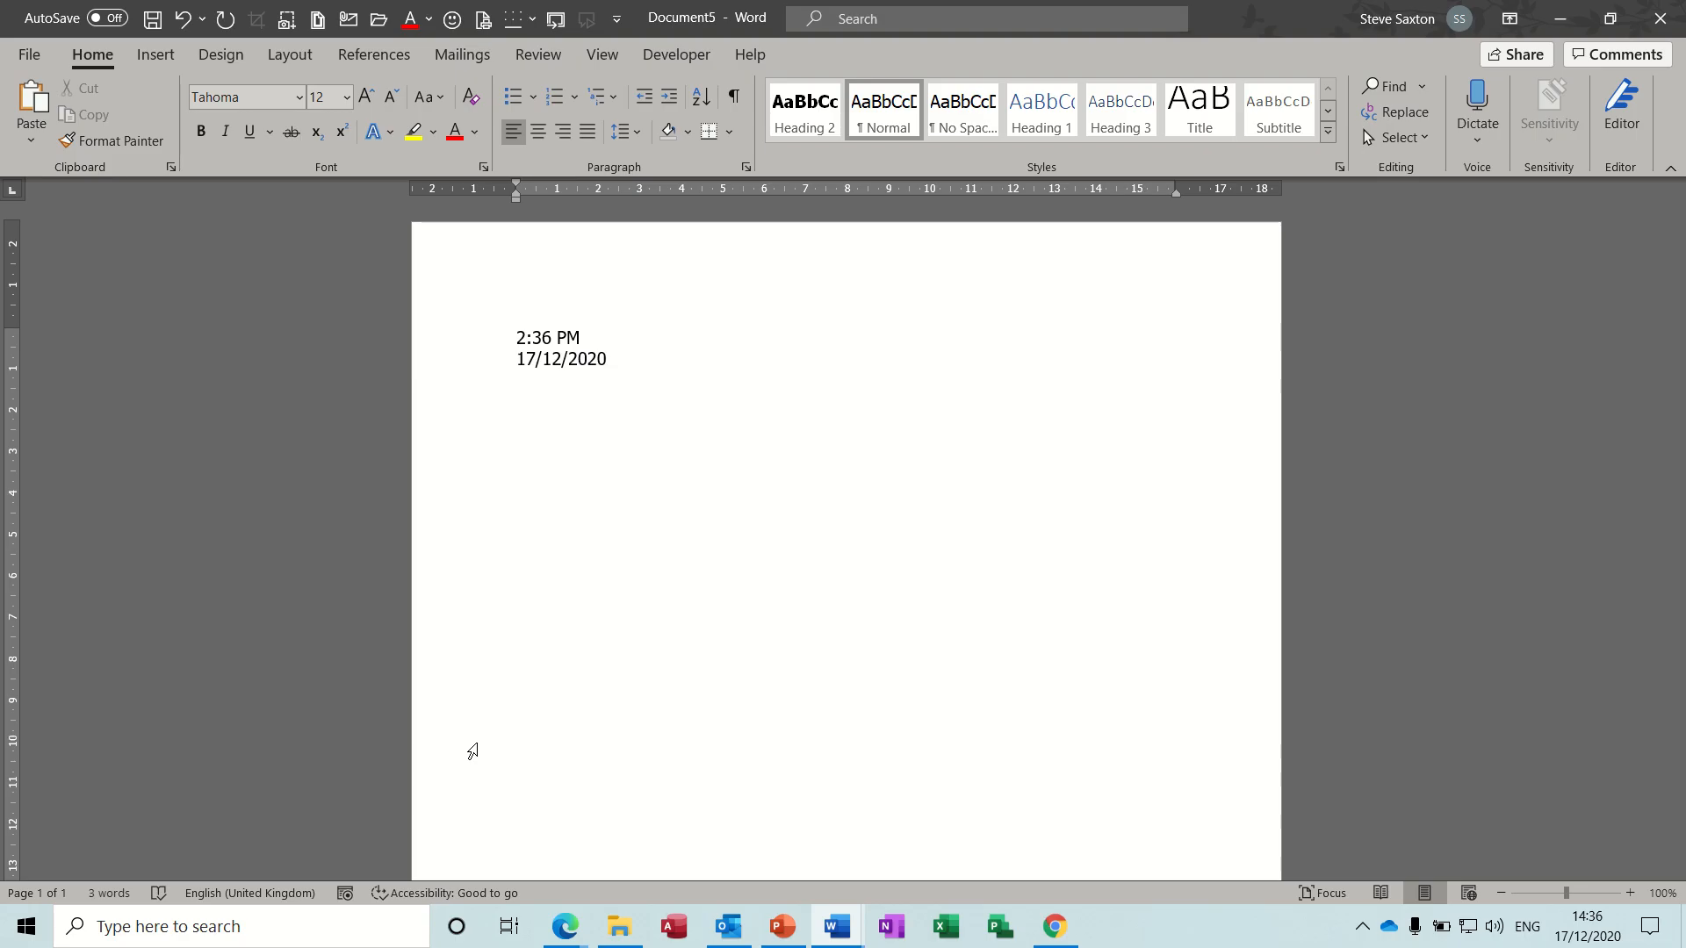
- Enter 1 on a new line below the date and add two blank lines above it
key(Return)
text(1)
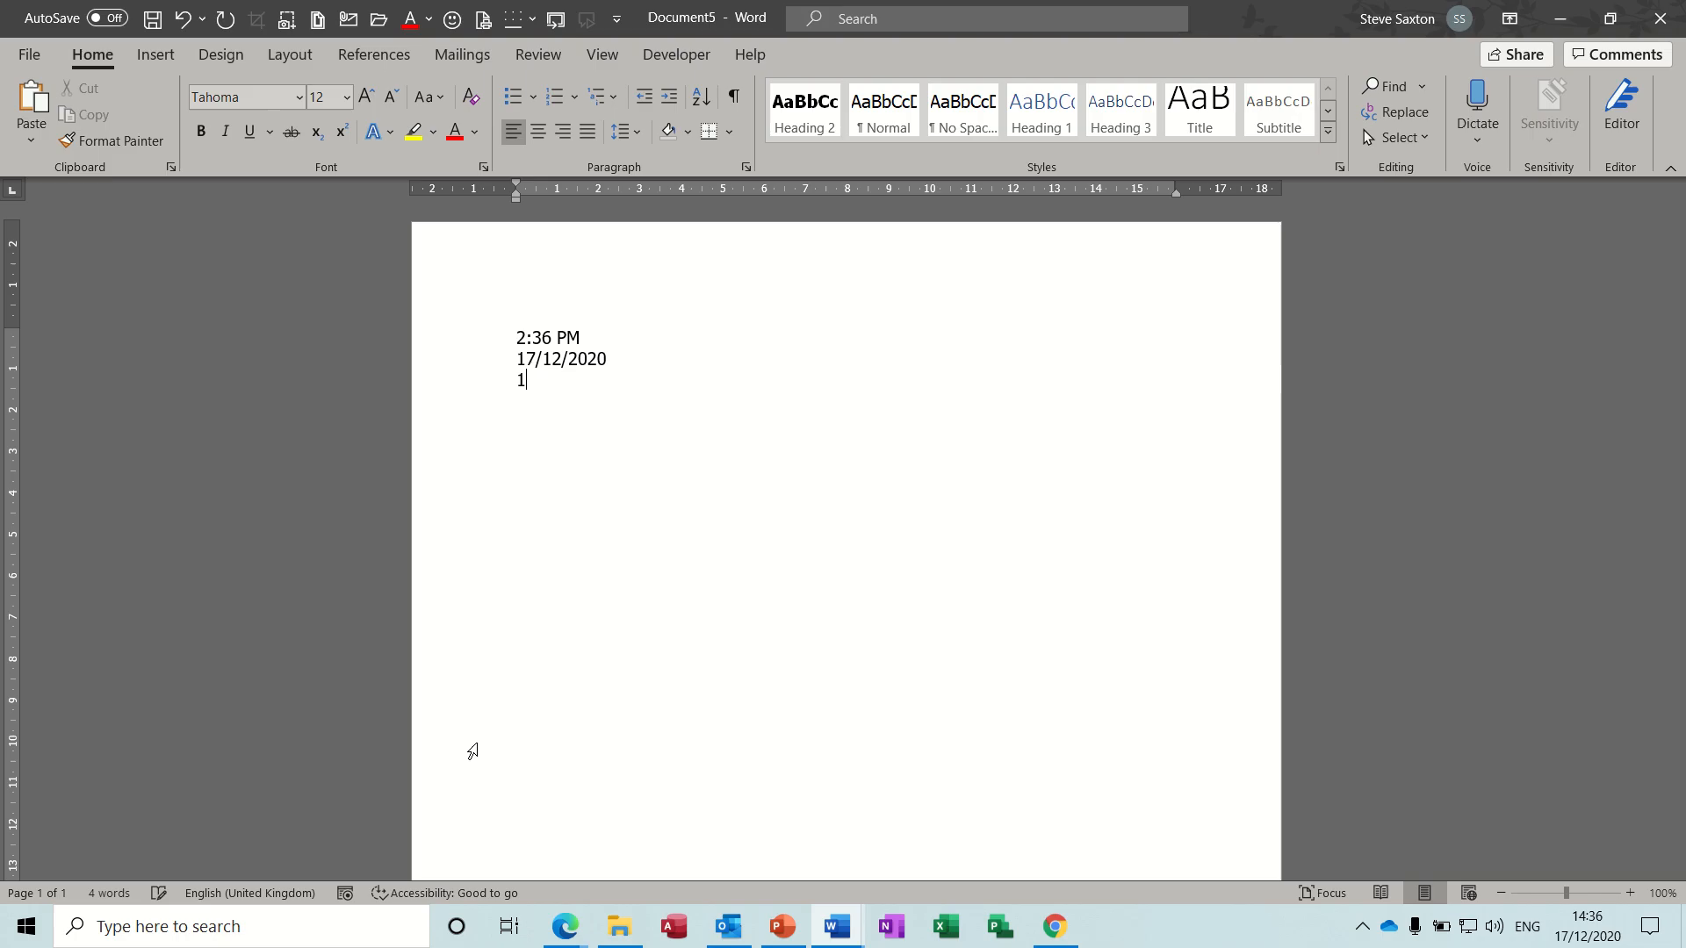
click(614, 361)
key(Return)
key(Return)
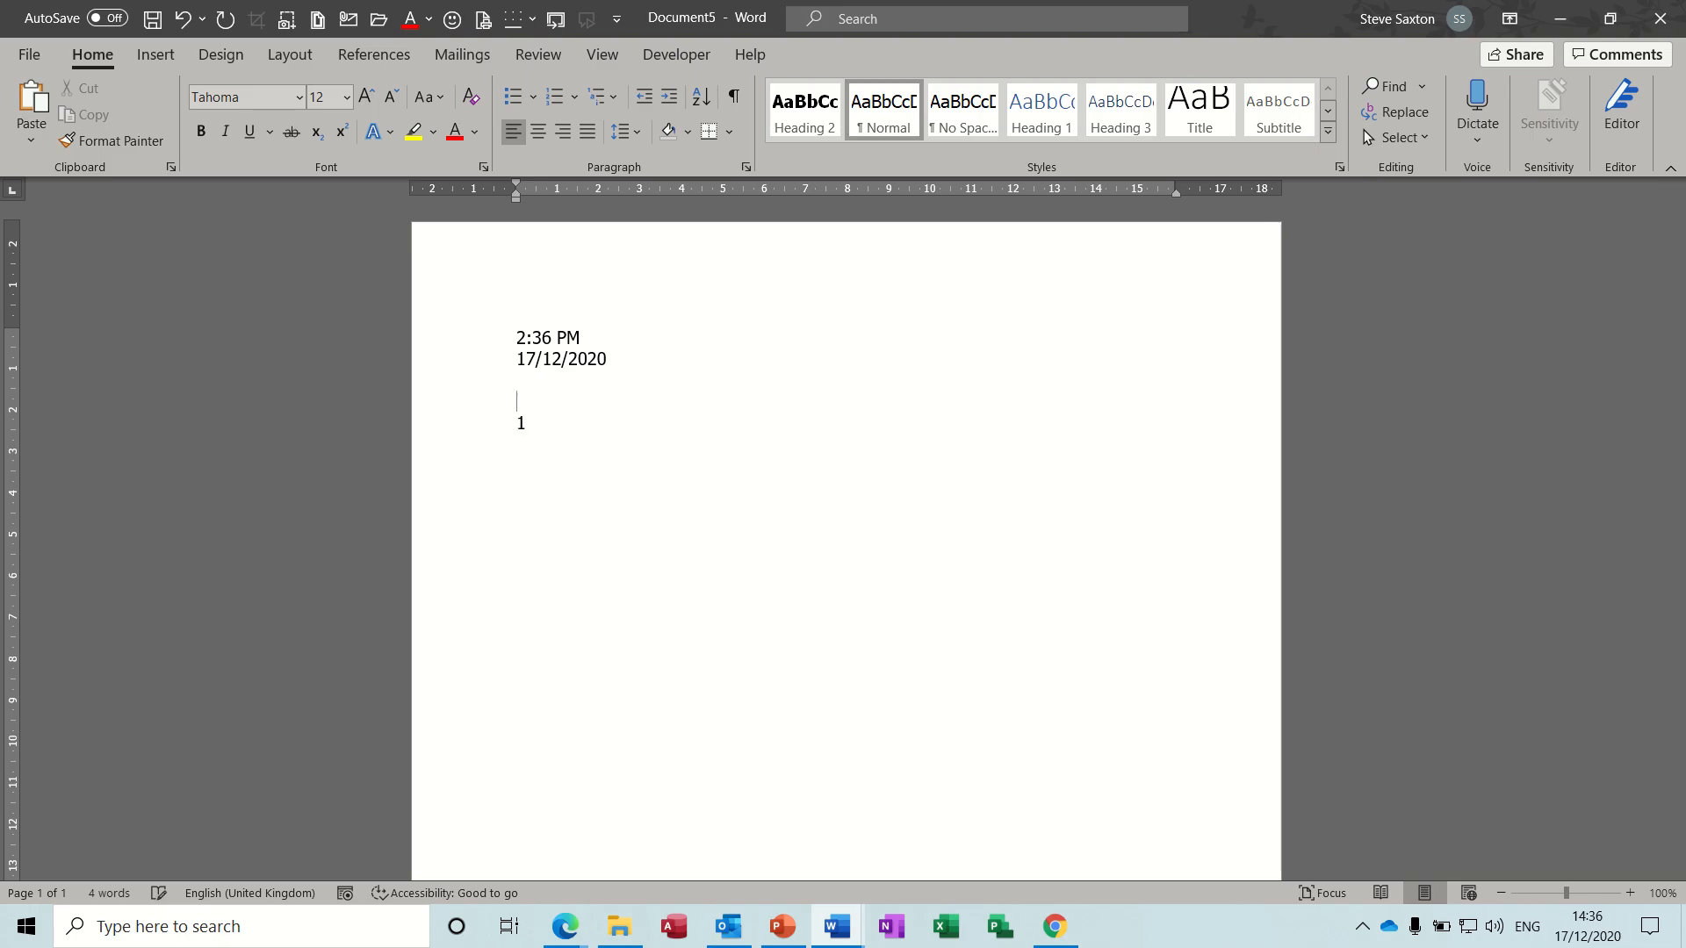
- Inspect the date field, insert a page break on the blank line below it, and select the 1 on the second page
click(603, 358)
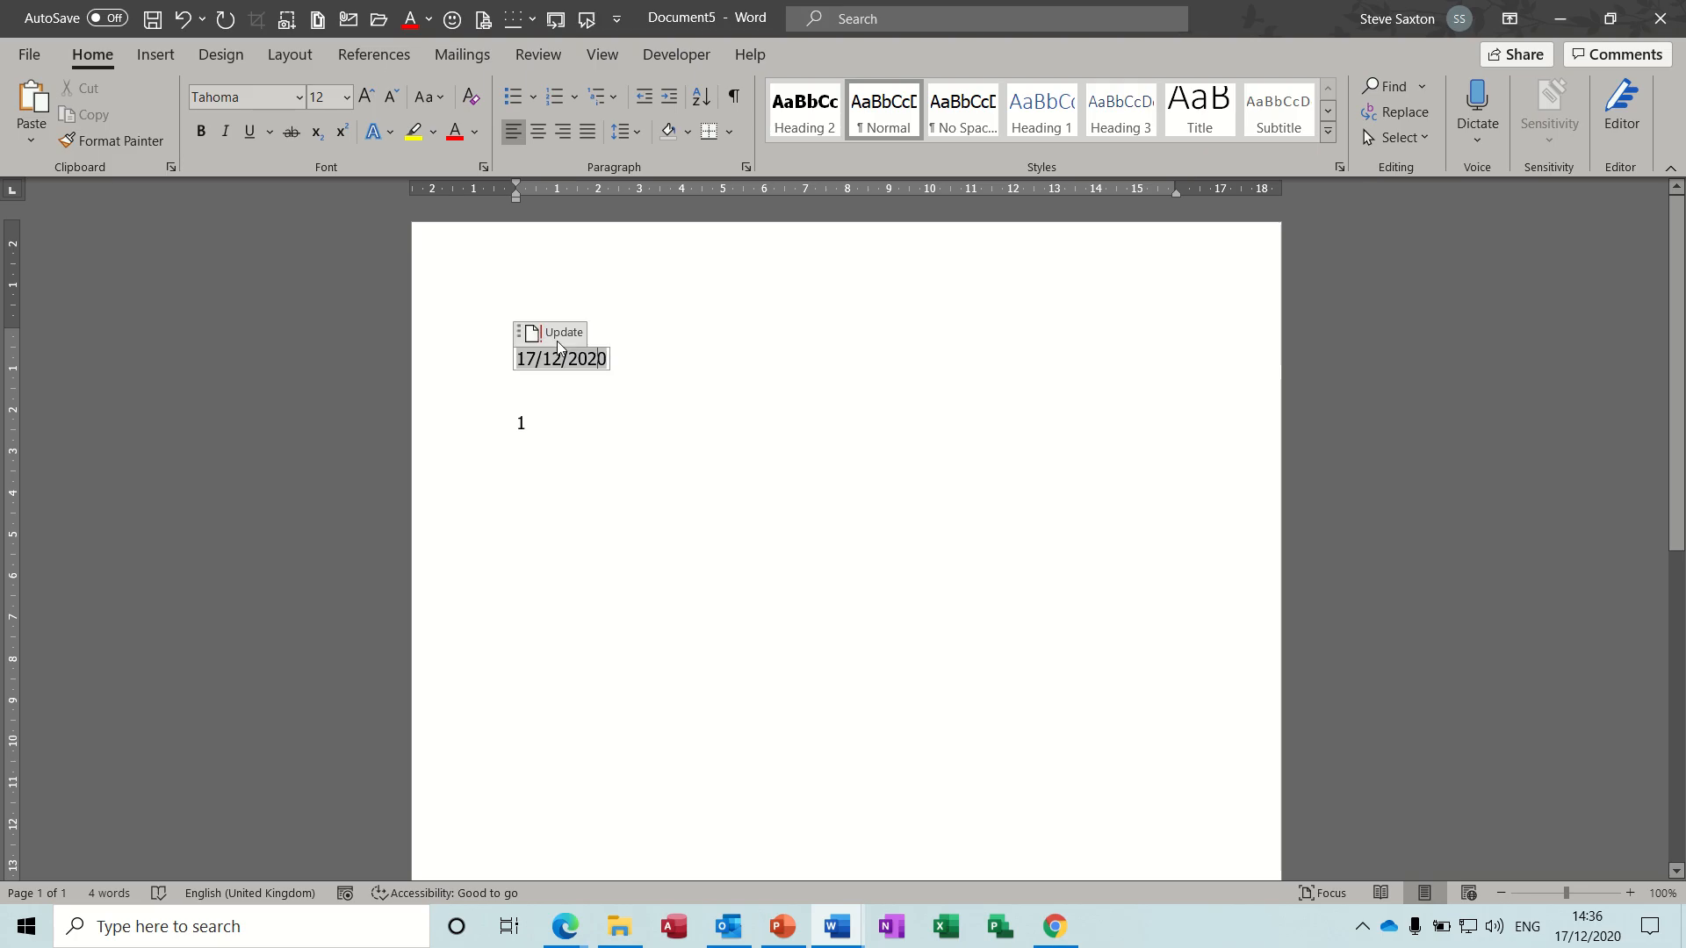
click(555, 421)
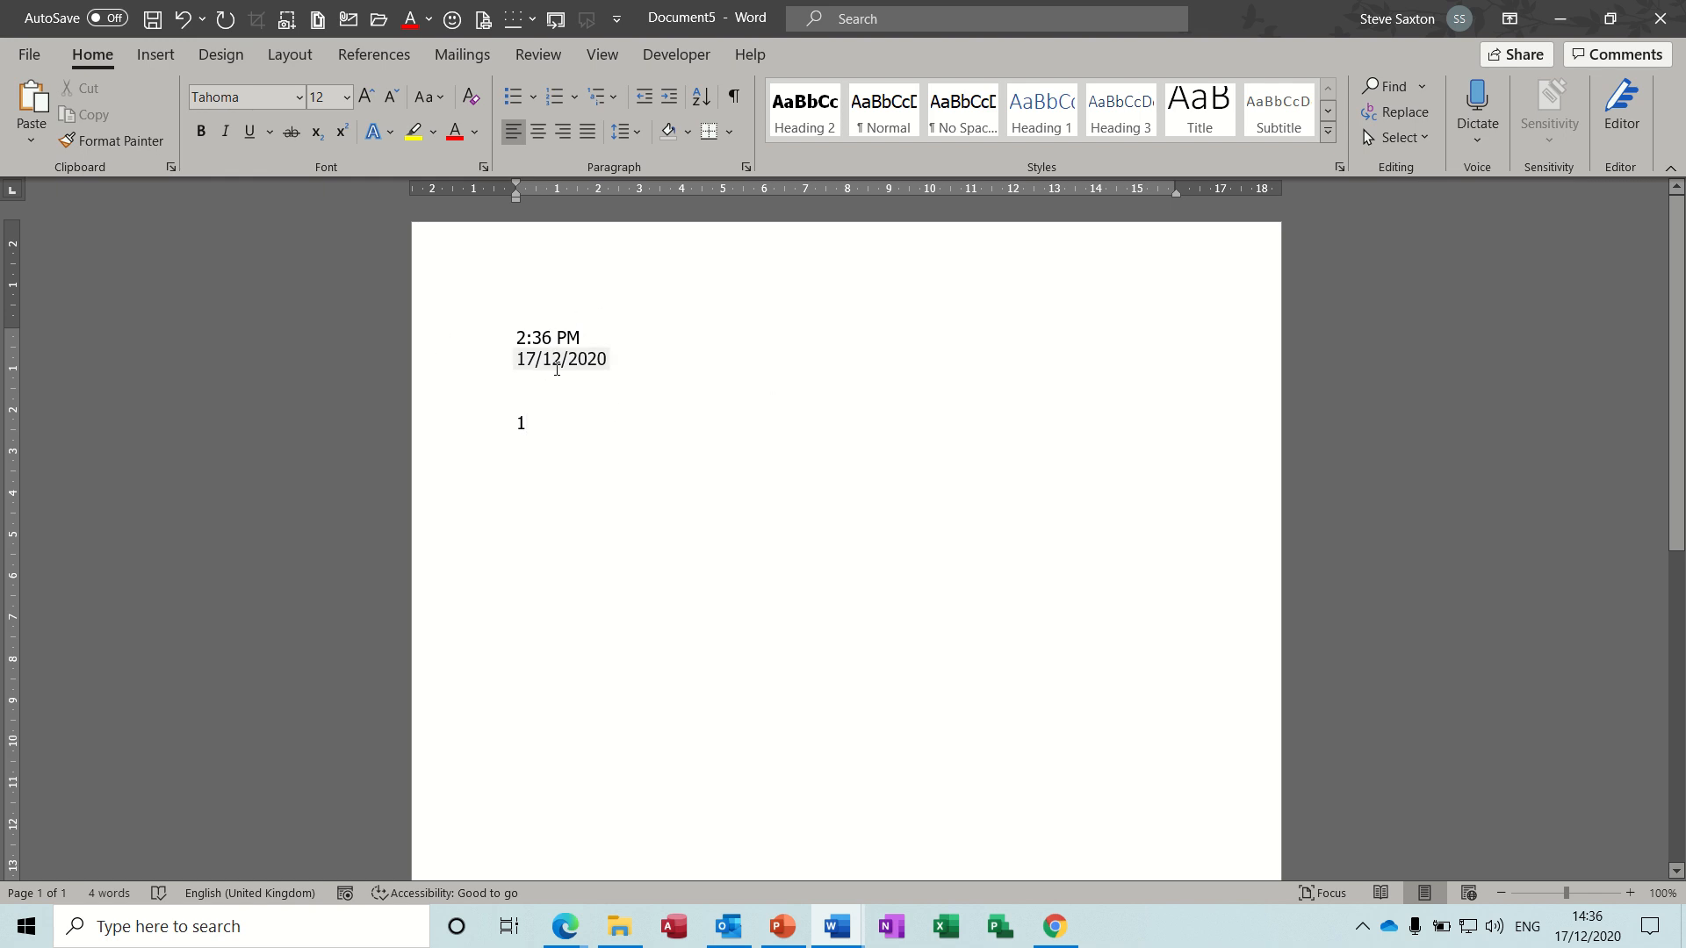
click(531, 389)
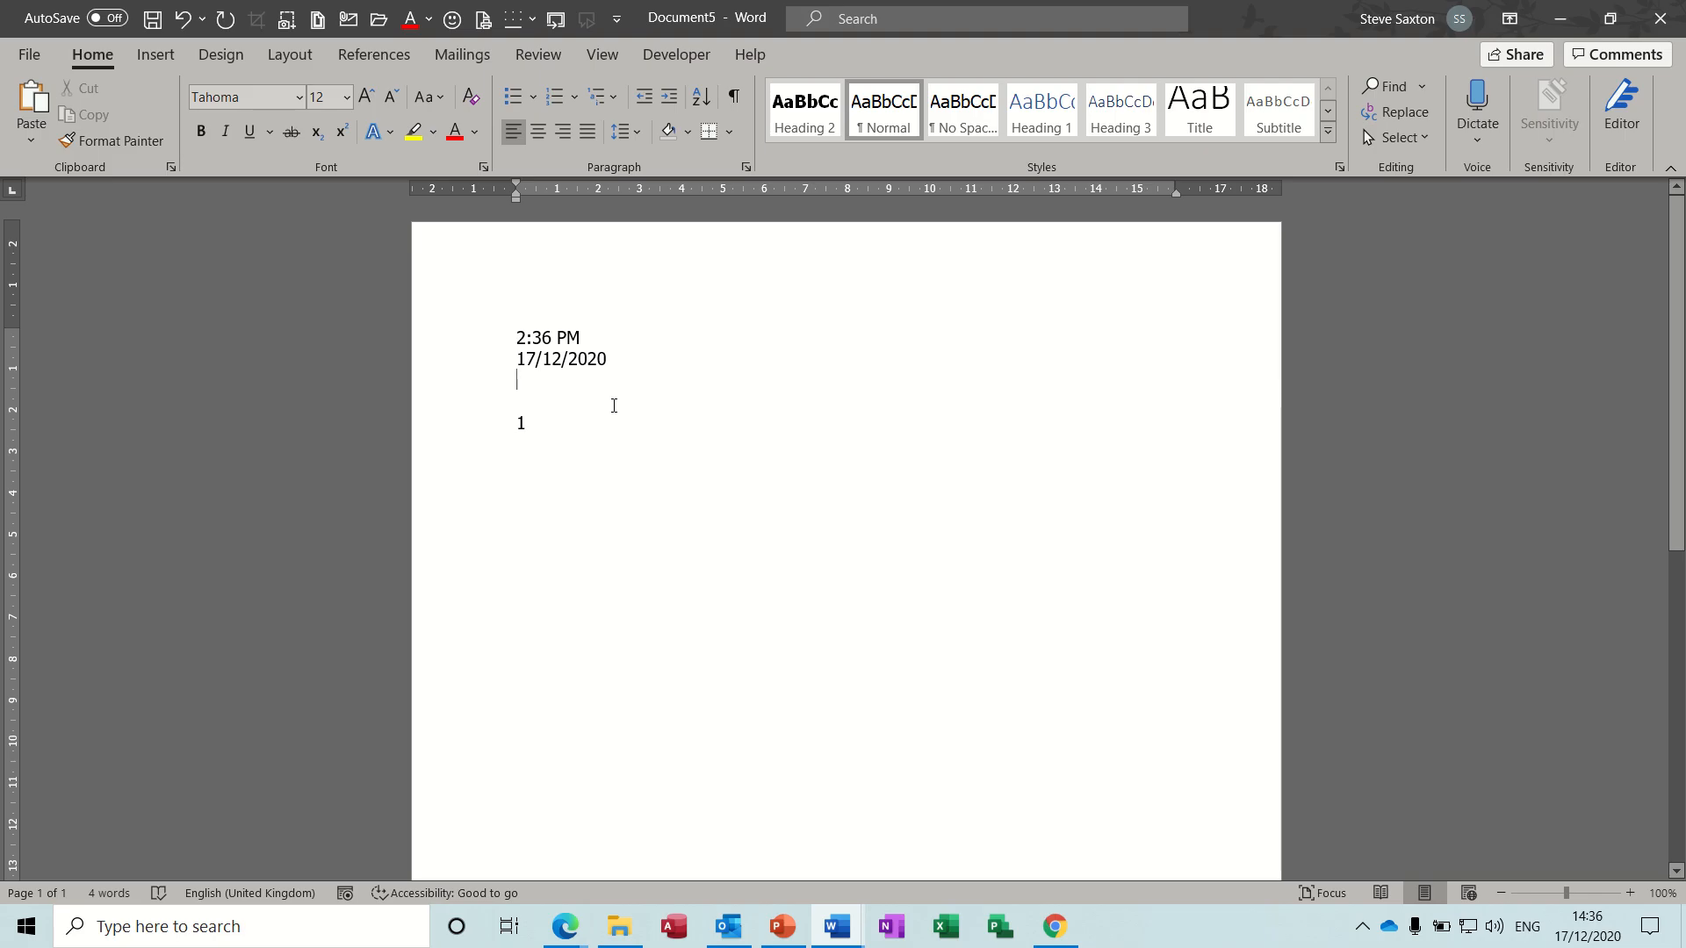
key(ctrl+Return)
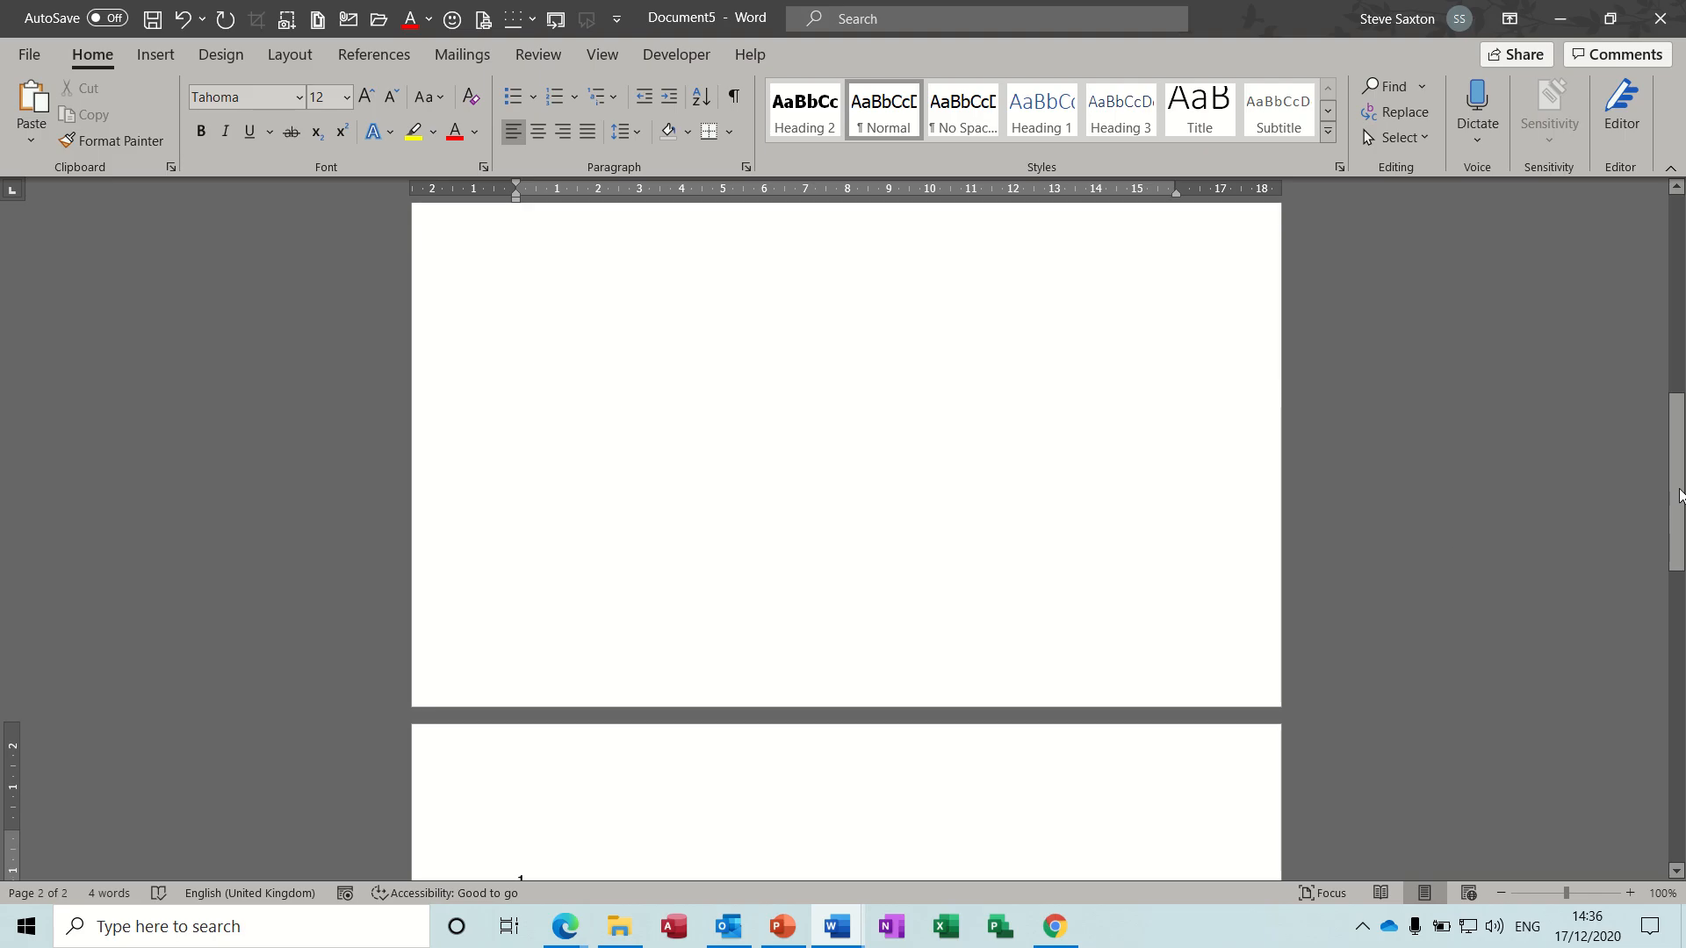
drag(1679, 496, 1679, 549)
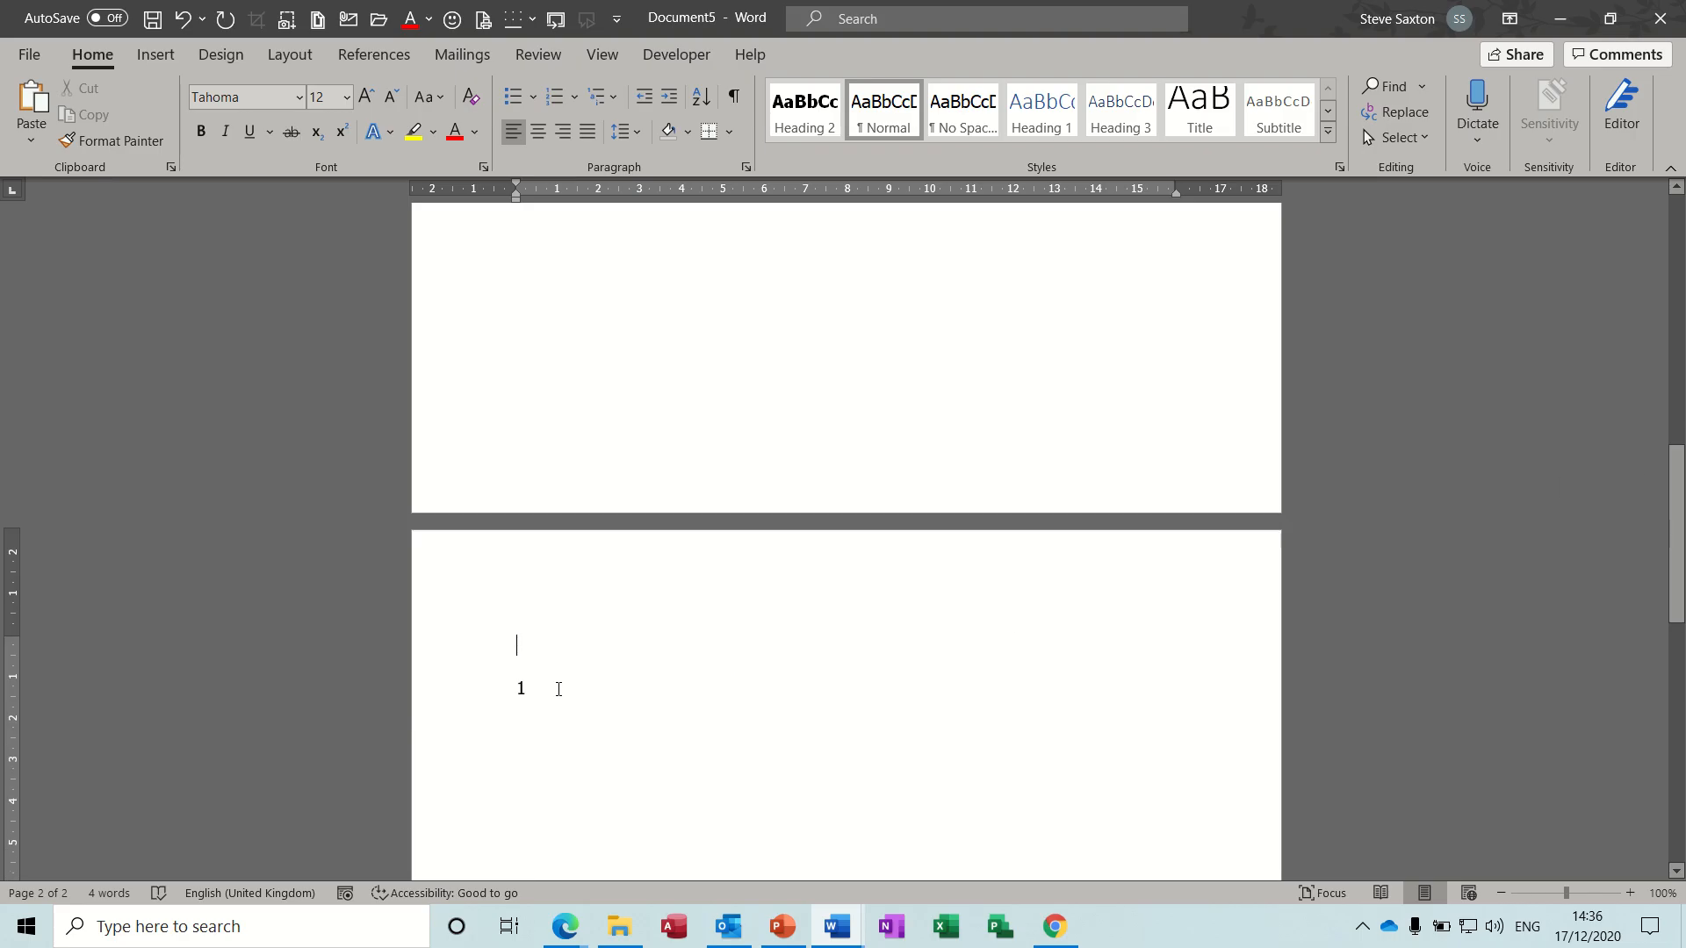
double_click(520, 688)
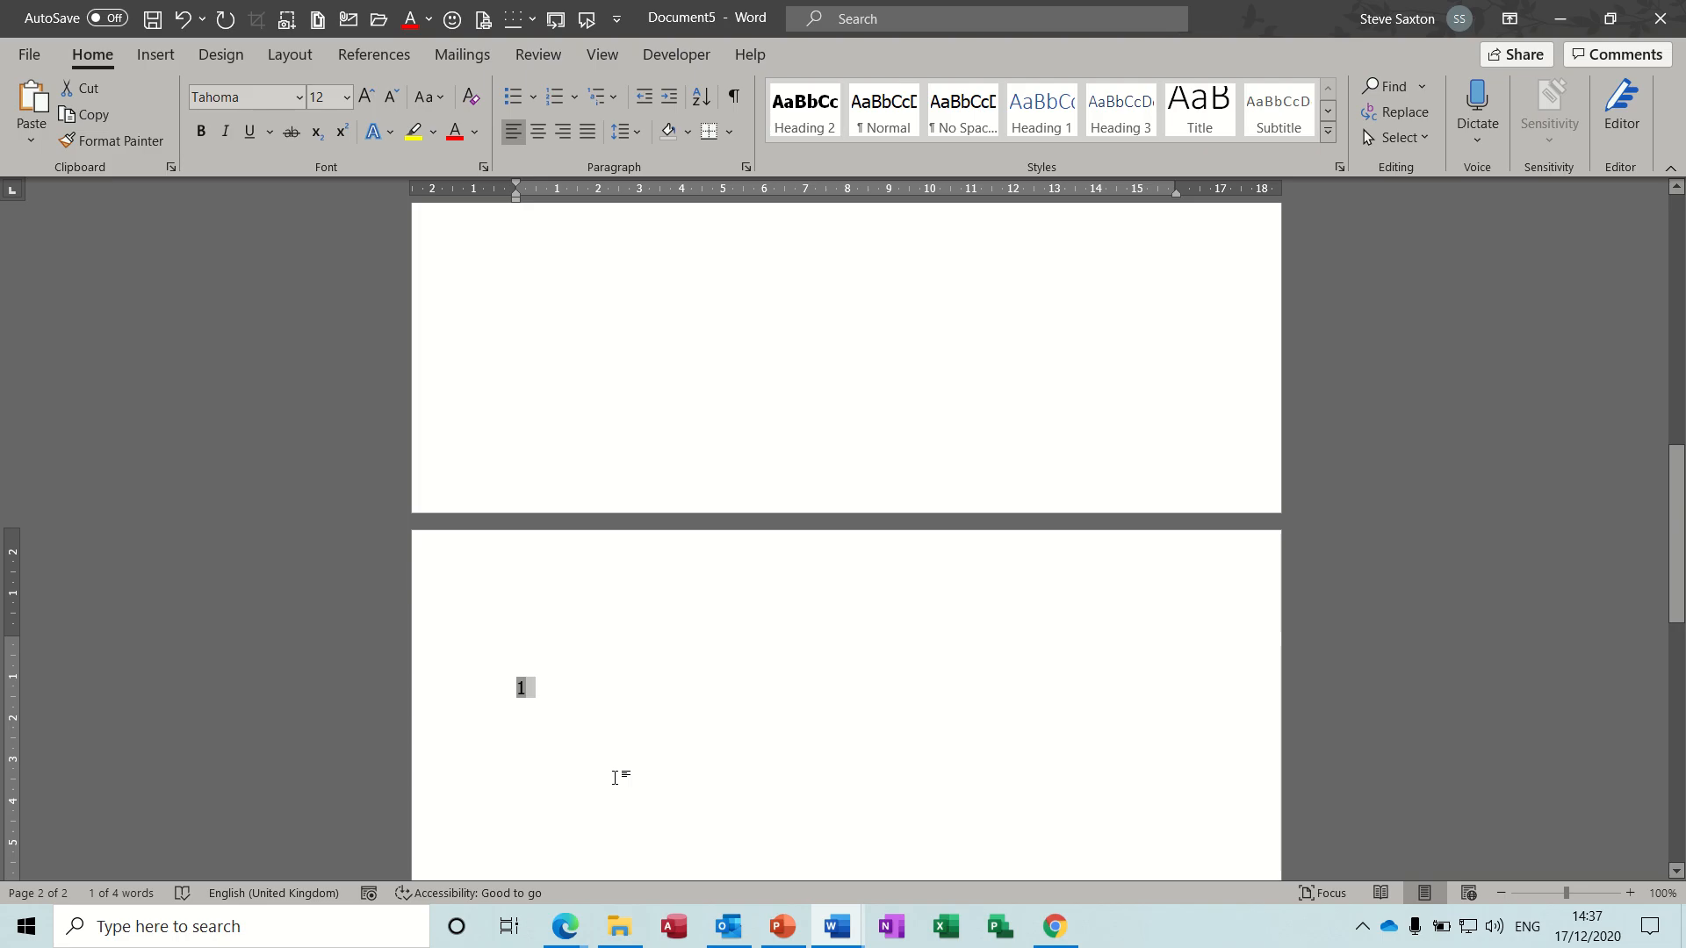
key(F9)
- Insert another page break below the date on the first page
drag(1677, 540, 1676, 288)
click(683, 361)
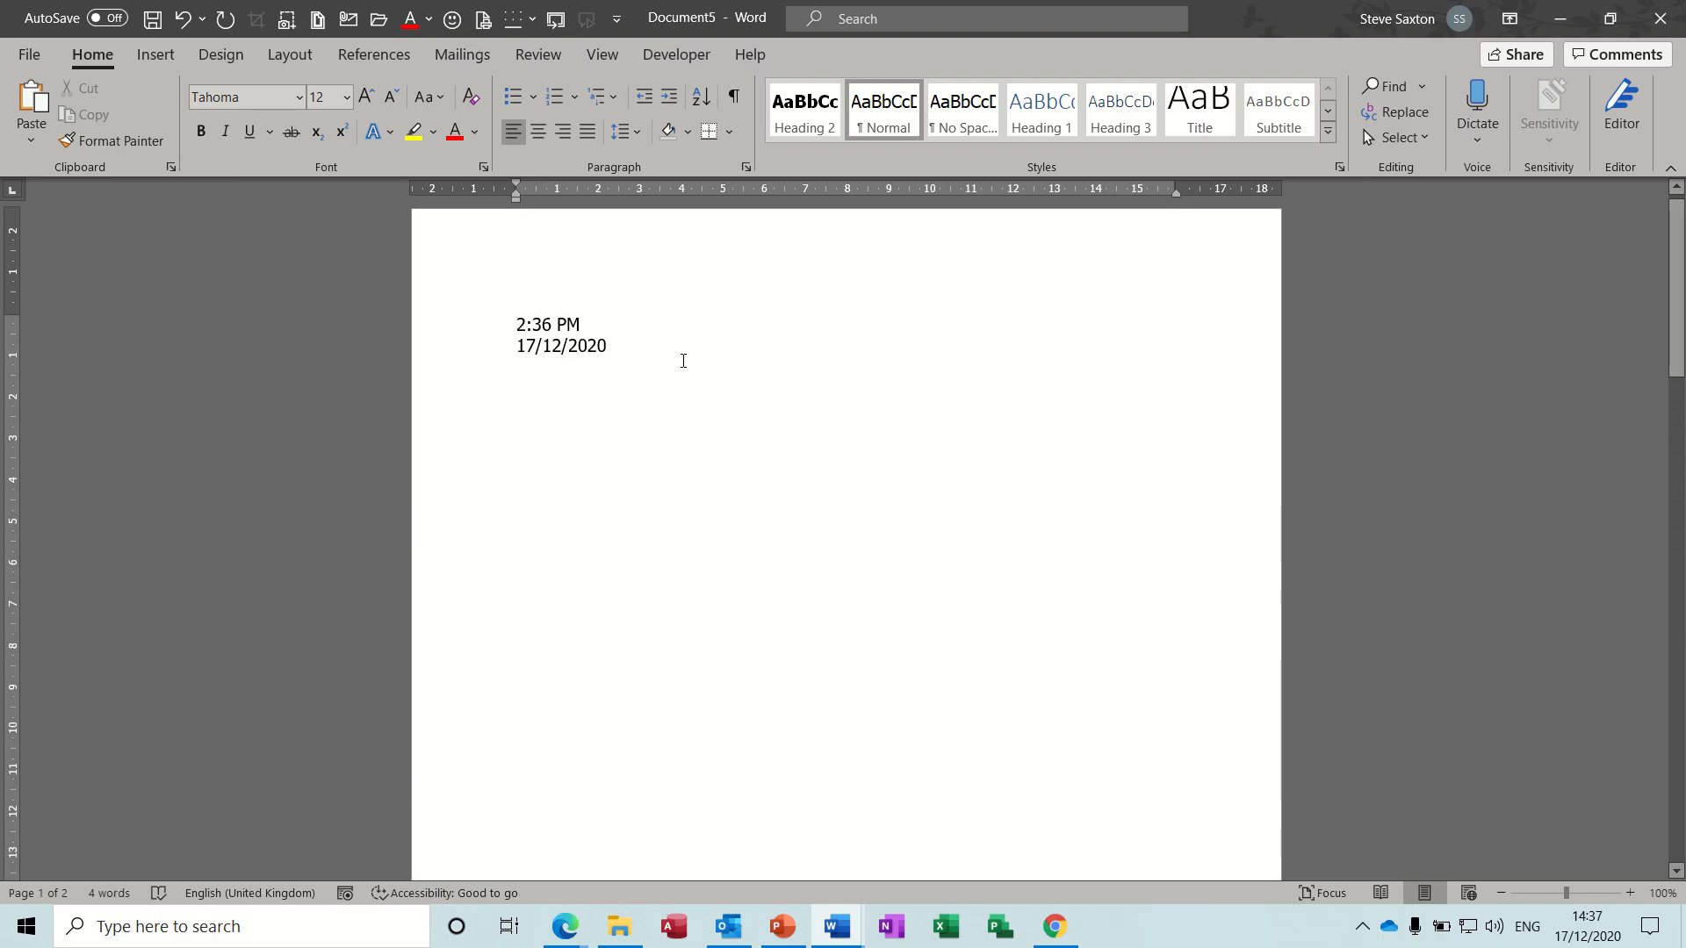
key(ctrl+Return)
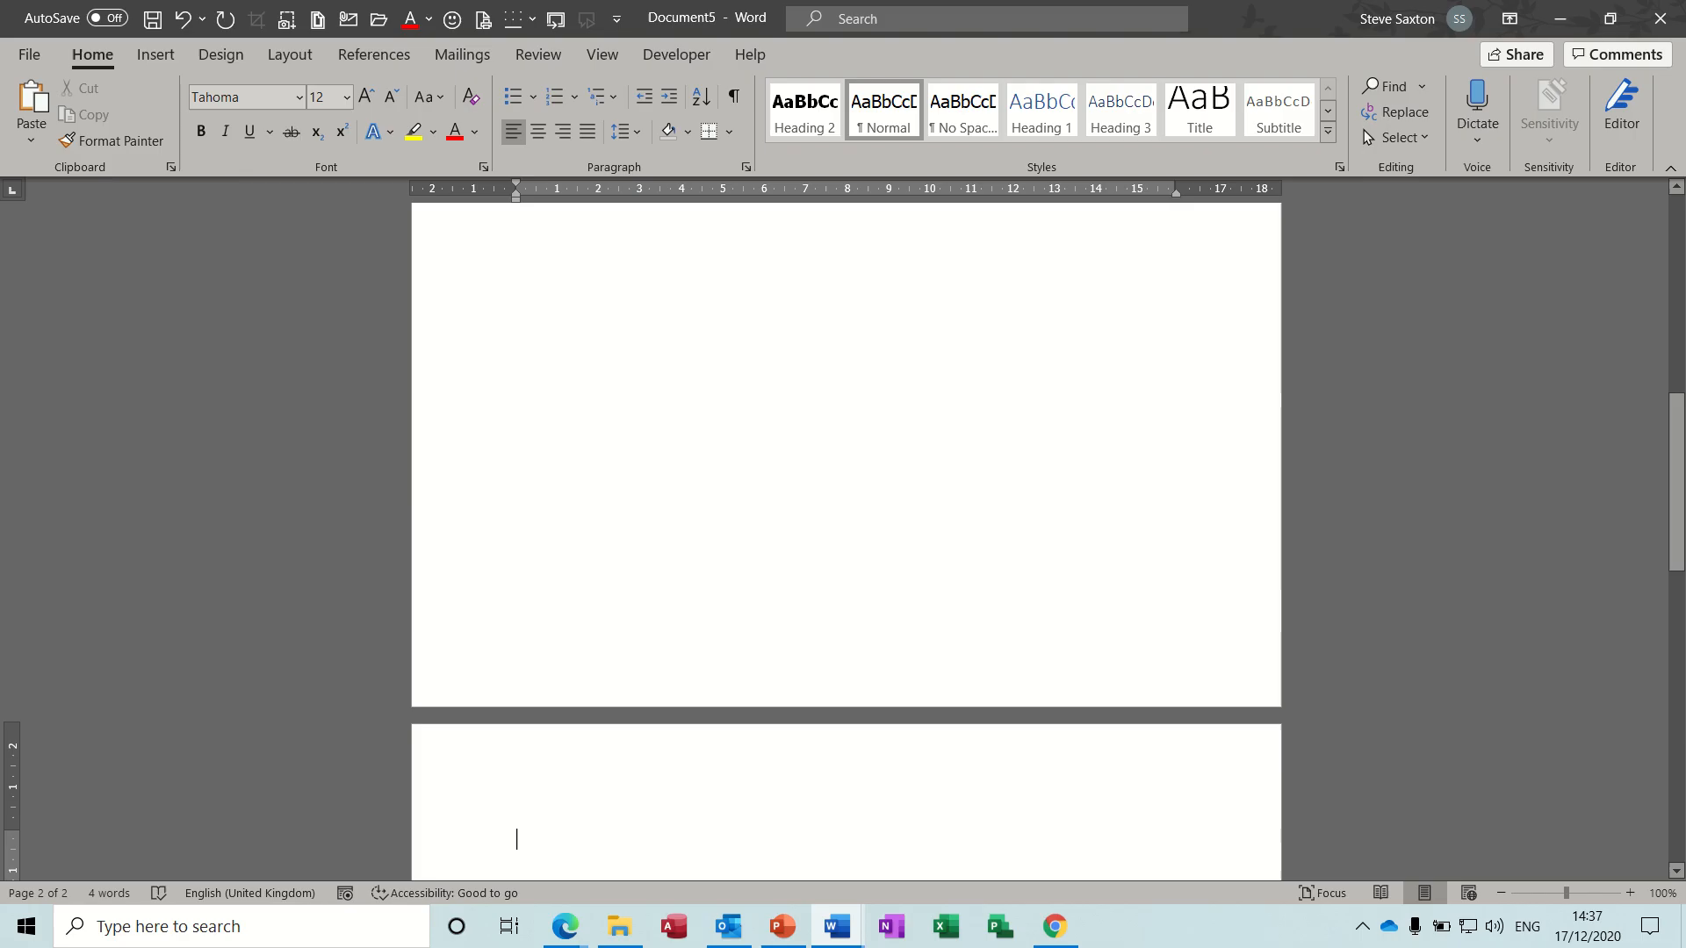
- Create a new blank document and insert a field that calculates =2+3, updating it to show its result
key(ctrl+n)
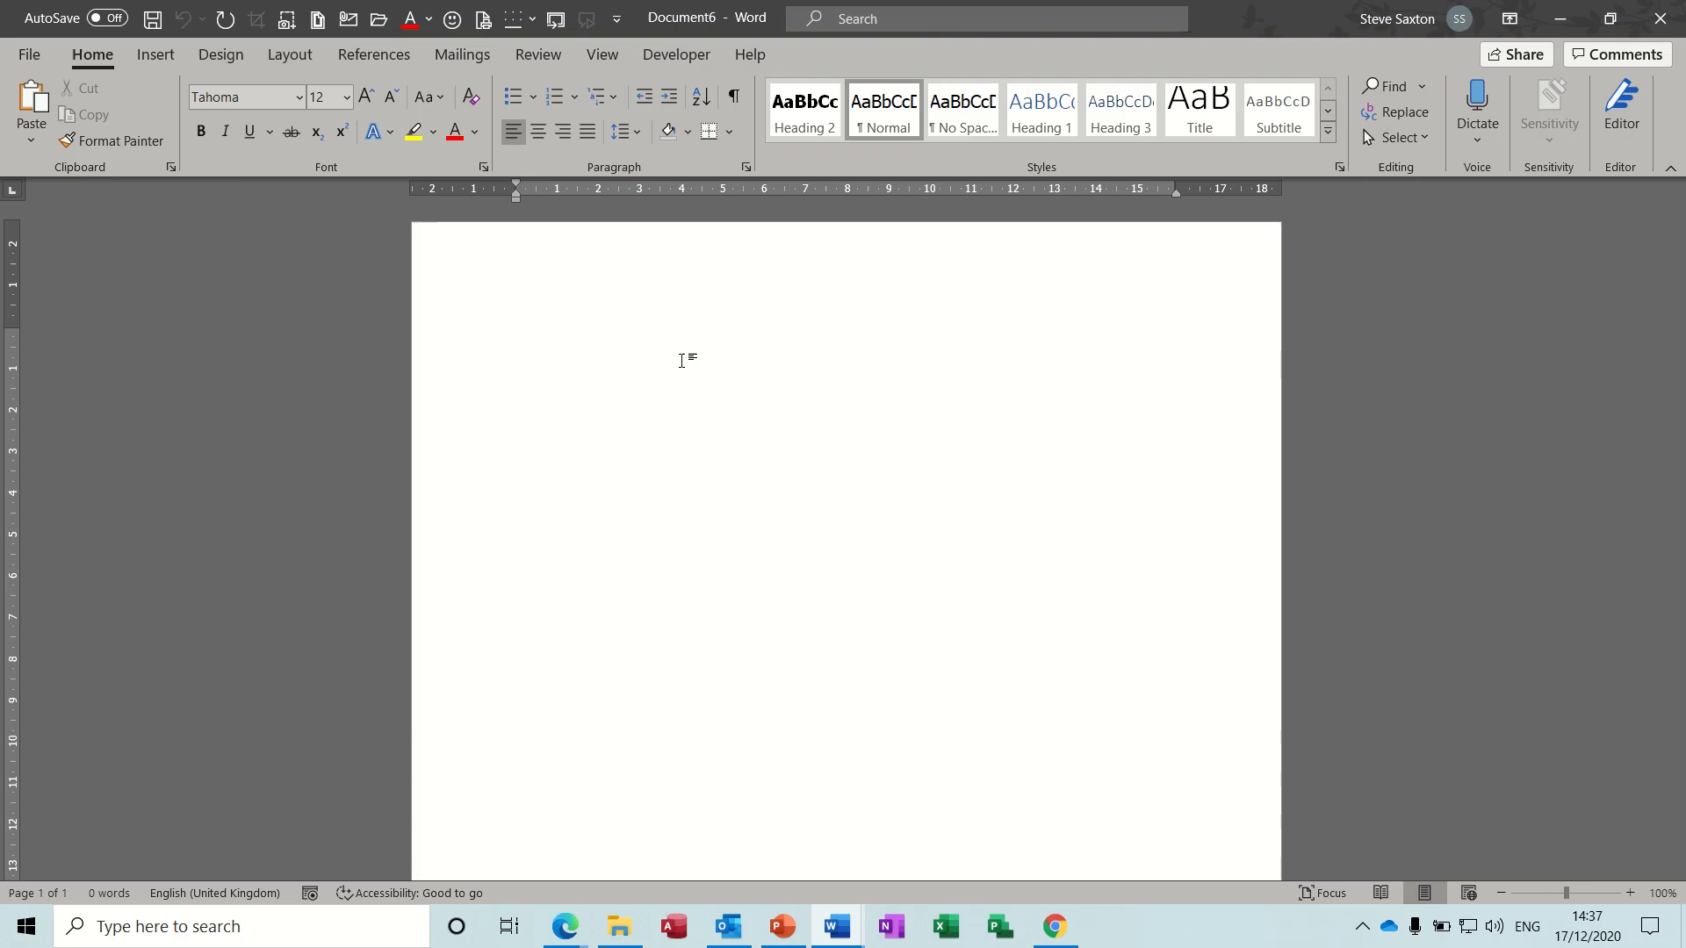
key(ctrl+F9)
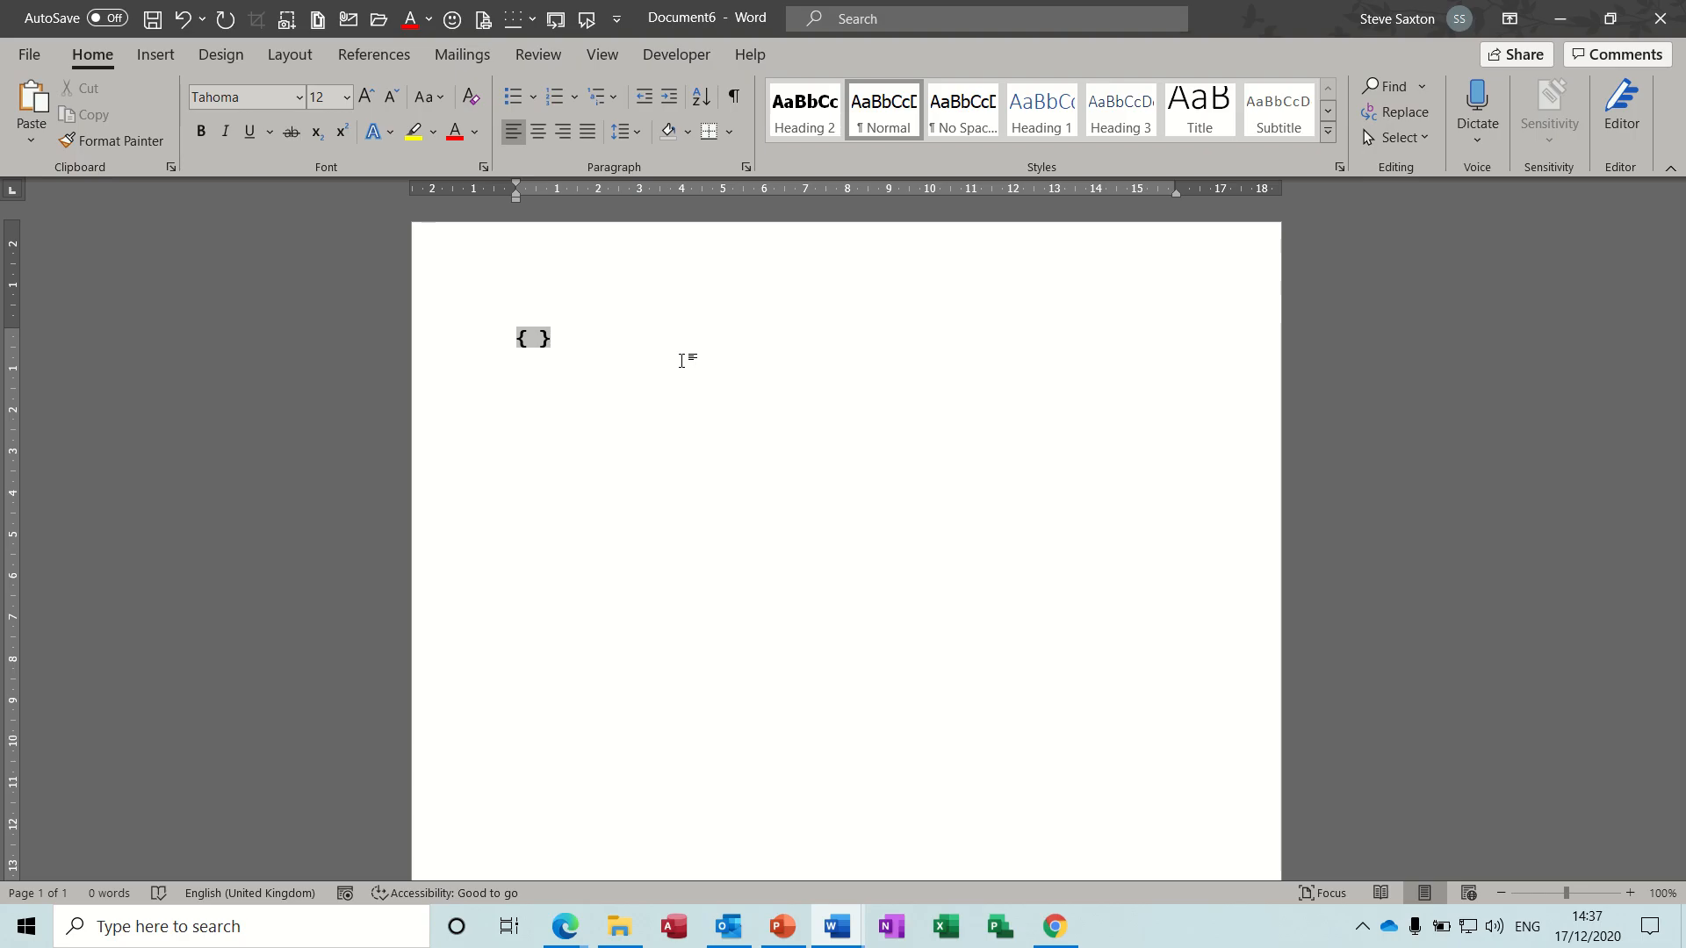
text(=2+3)
key(F9)
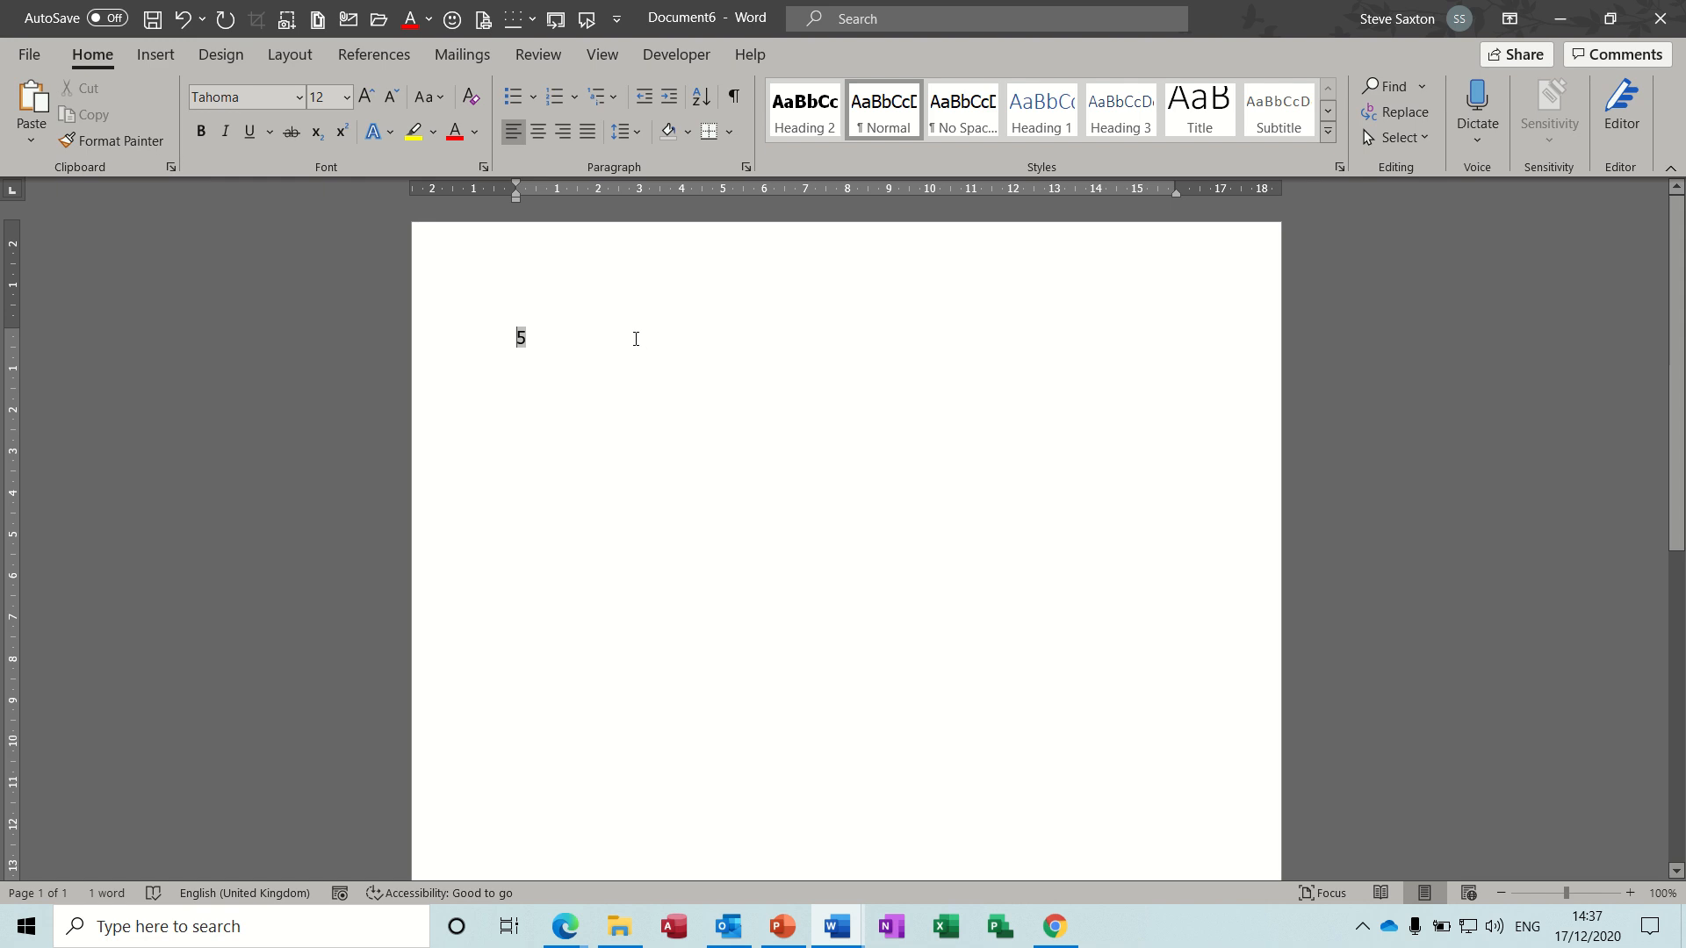
- On a new line below the first result, insert a field that calculates =45*10 and update it
key(Return)
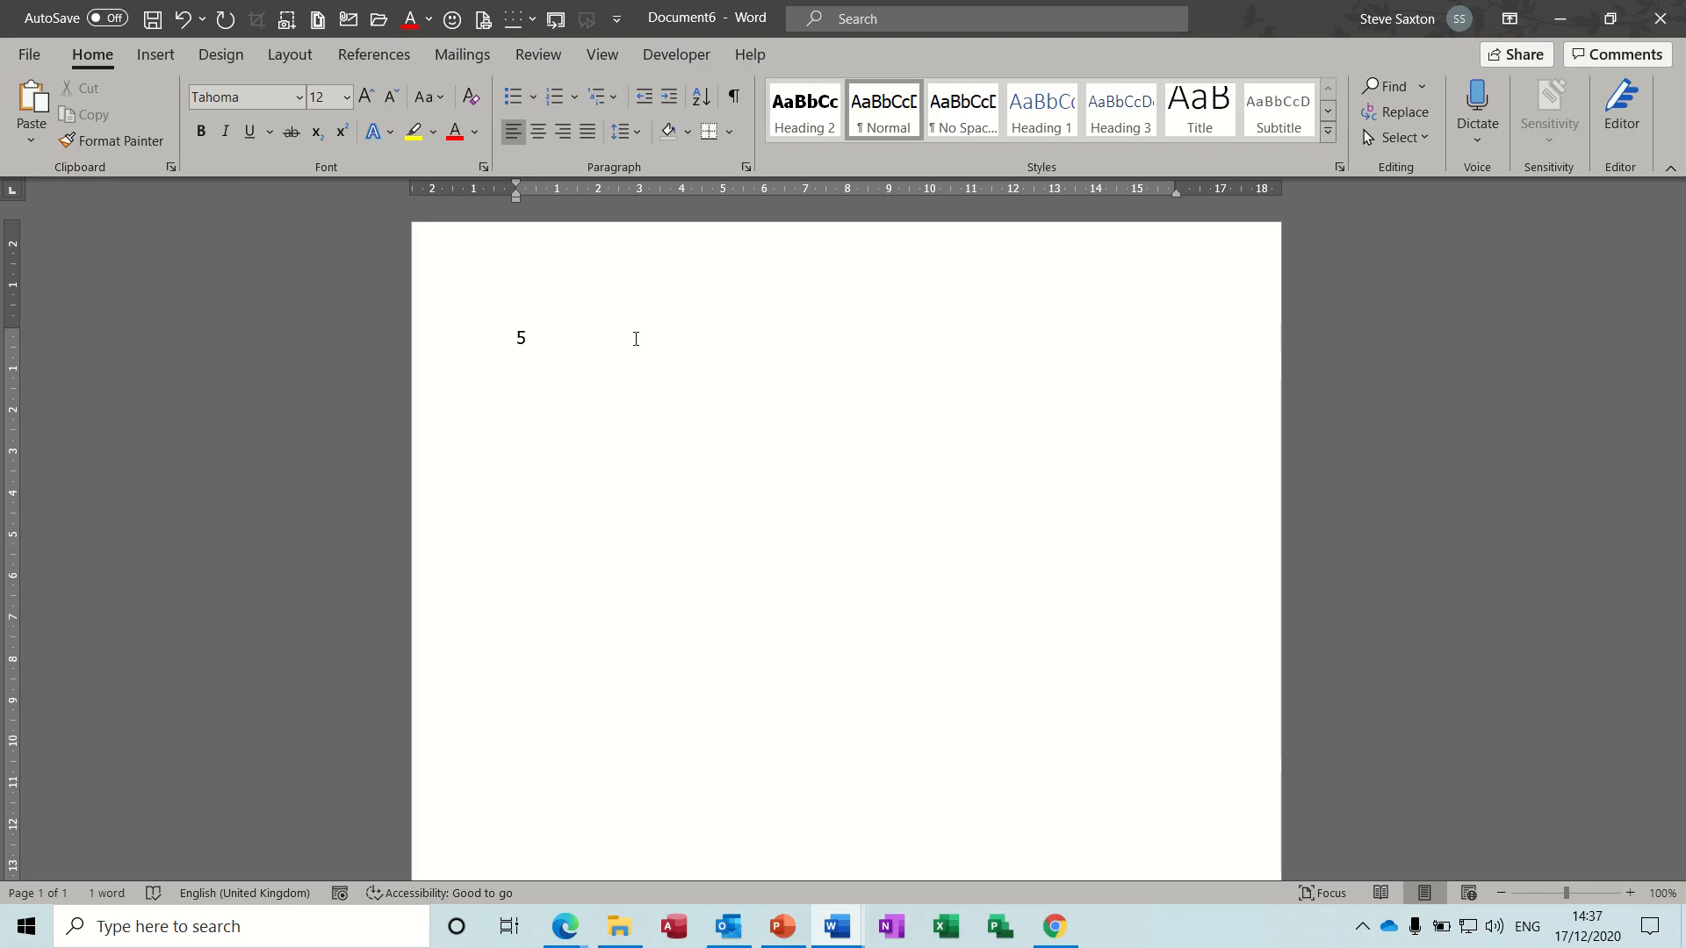
key(ctrl+F9)
text(=)
text(45*)
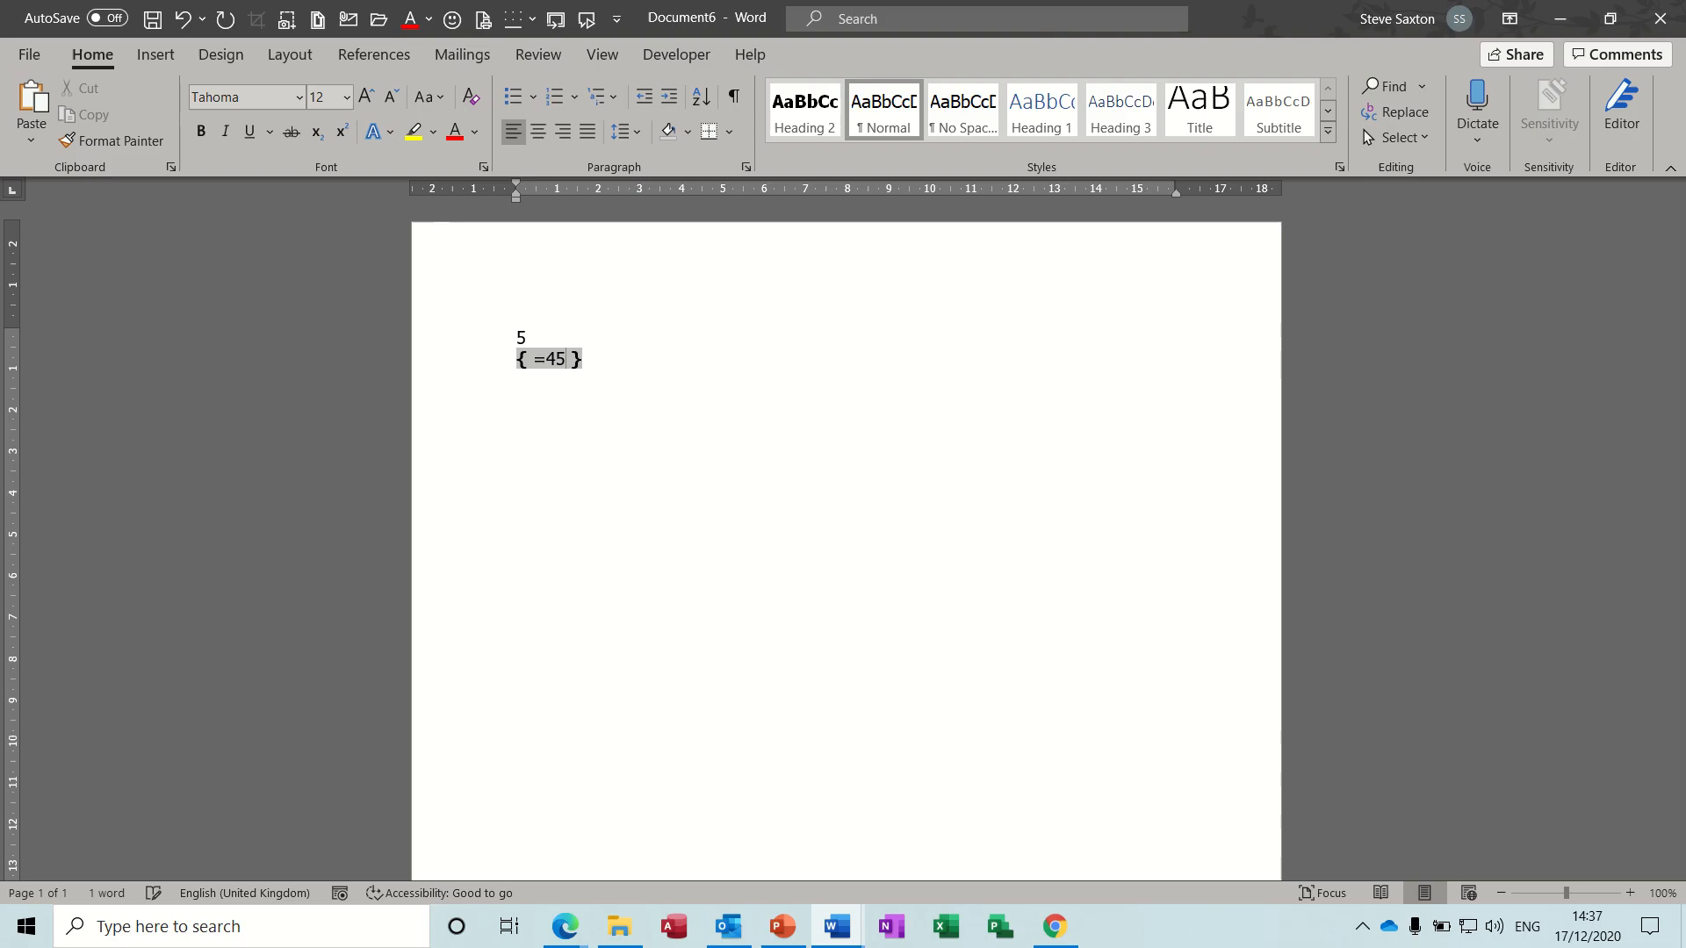
text(10)
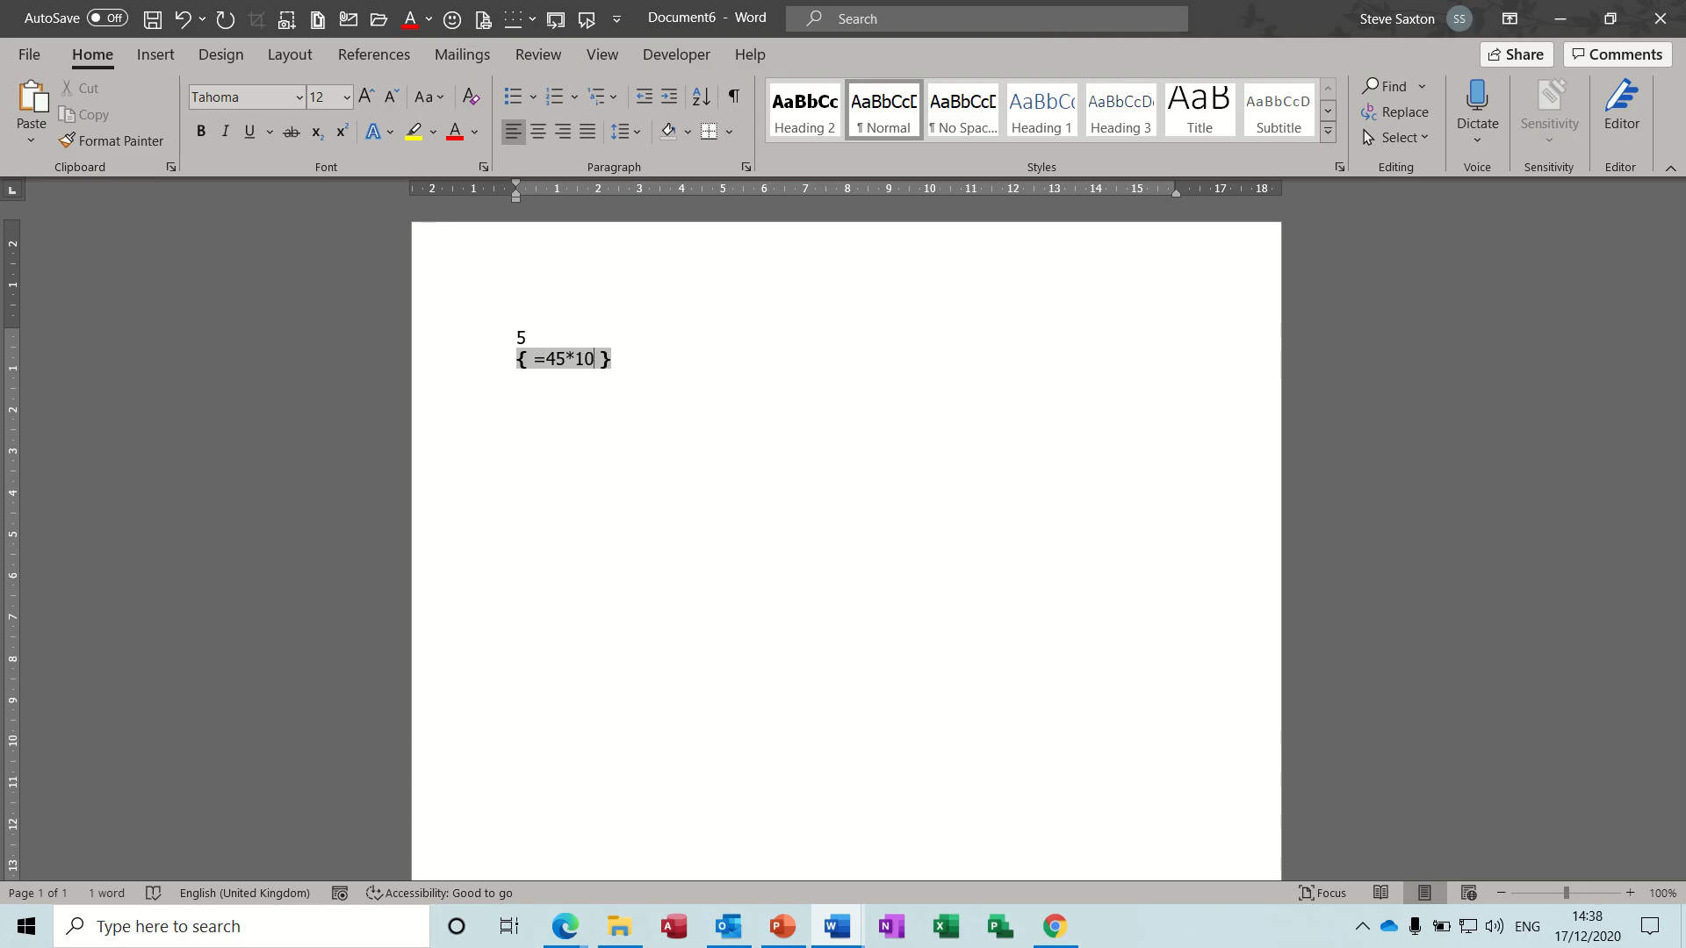
key(F9)
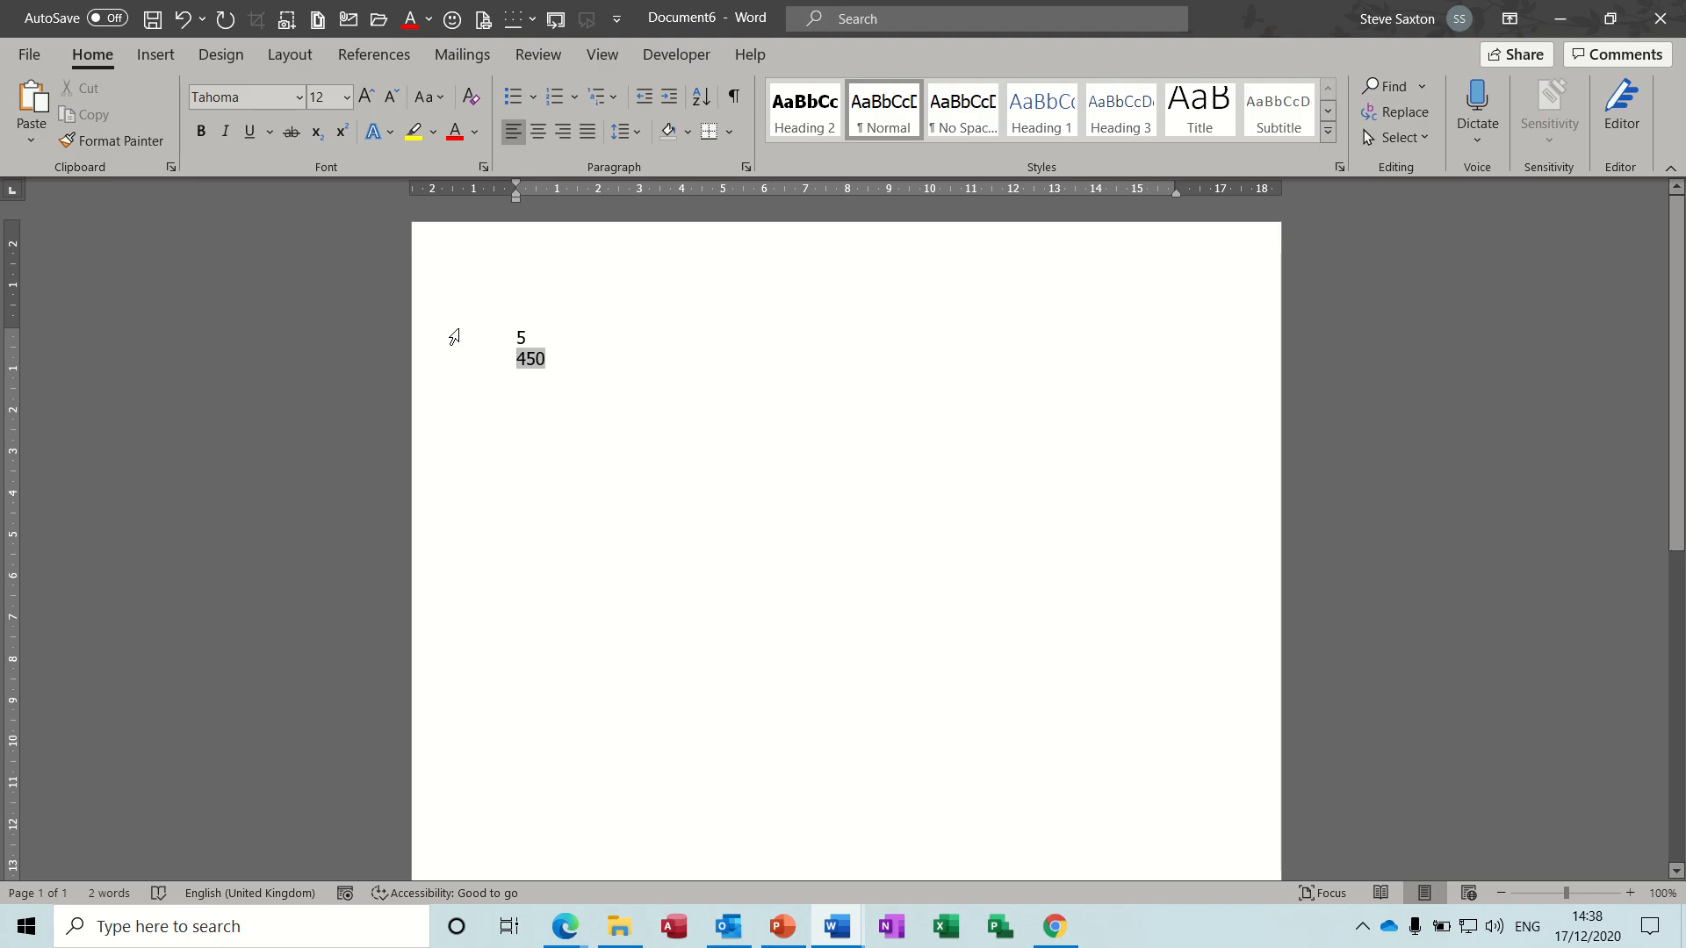
- Replace the two calculated results with the "intro" AutoText paragraph, and delete that paragraph again
drag(451, 335, 491, 435)
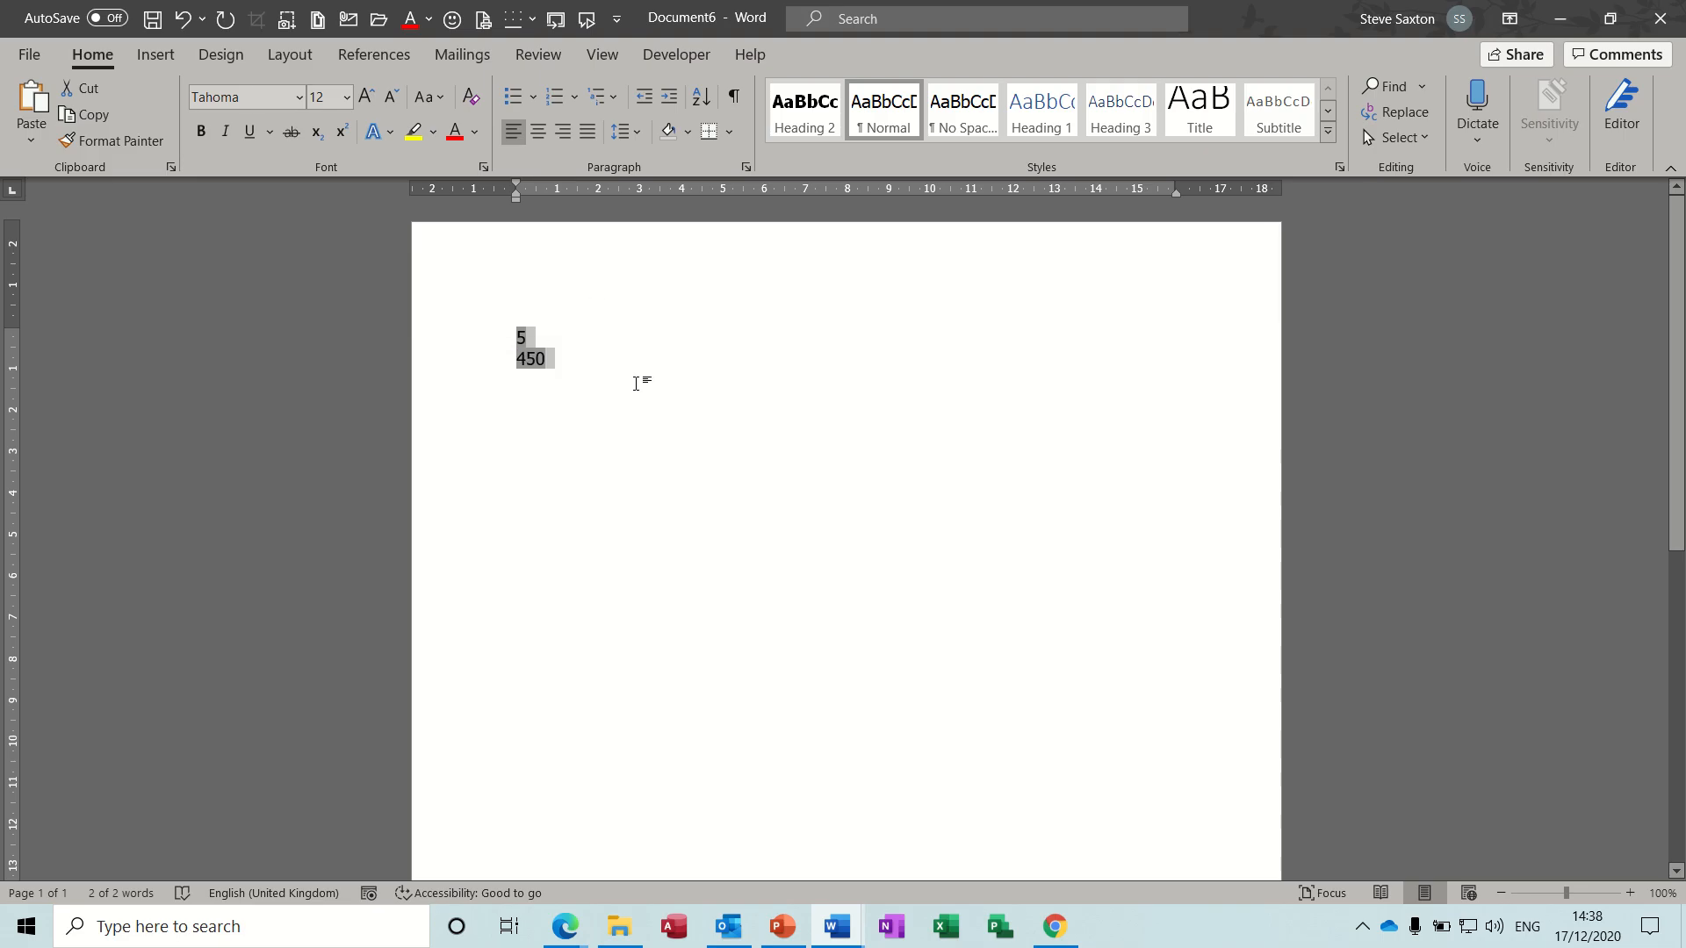
key(Delete)
text(intr)
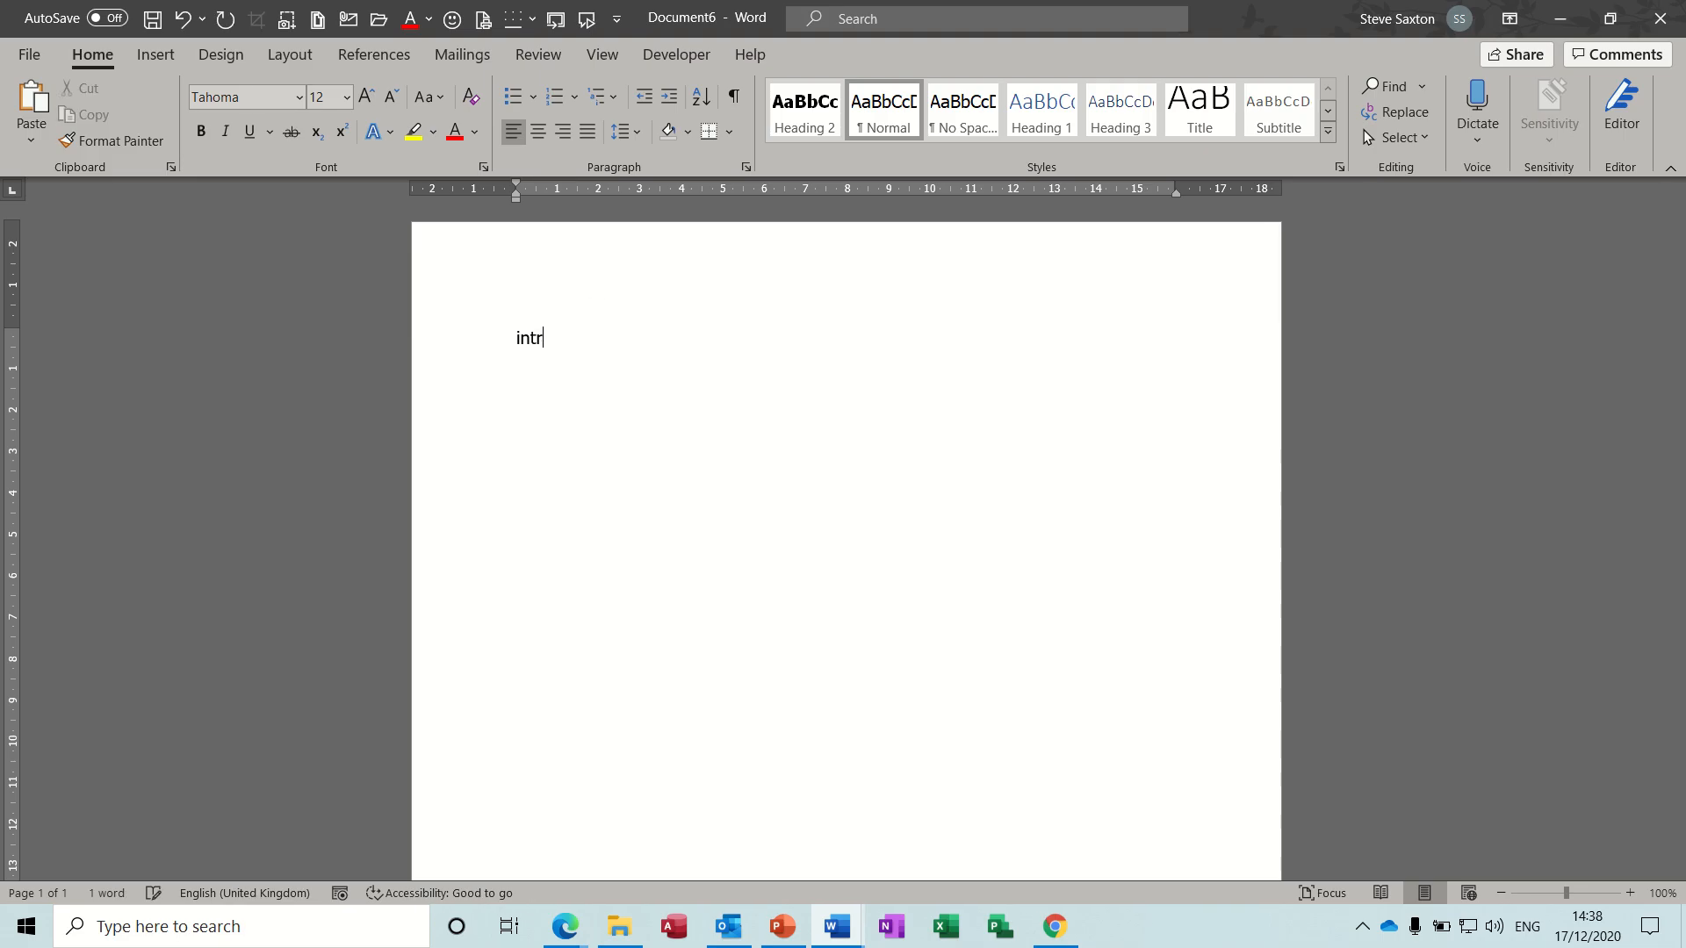
text(o)
key(Return)
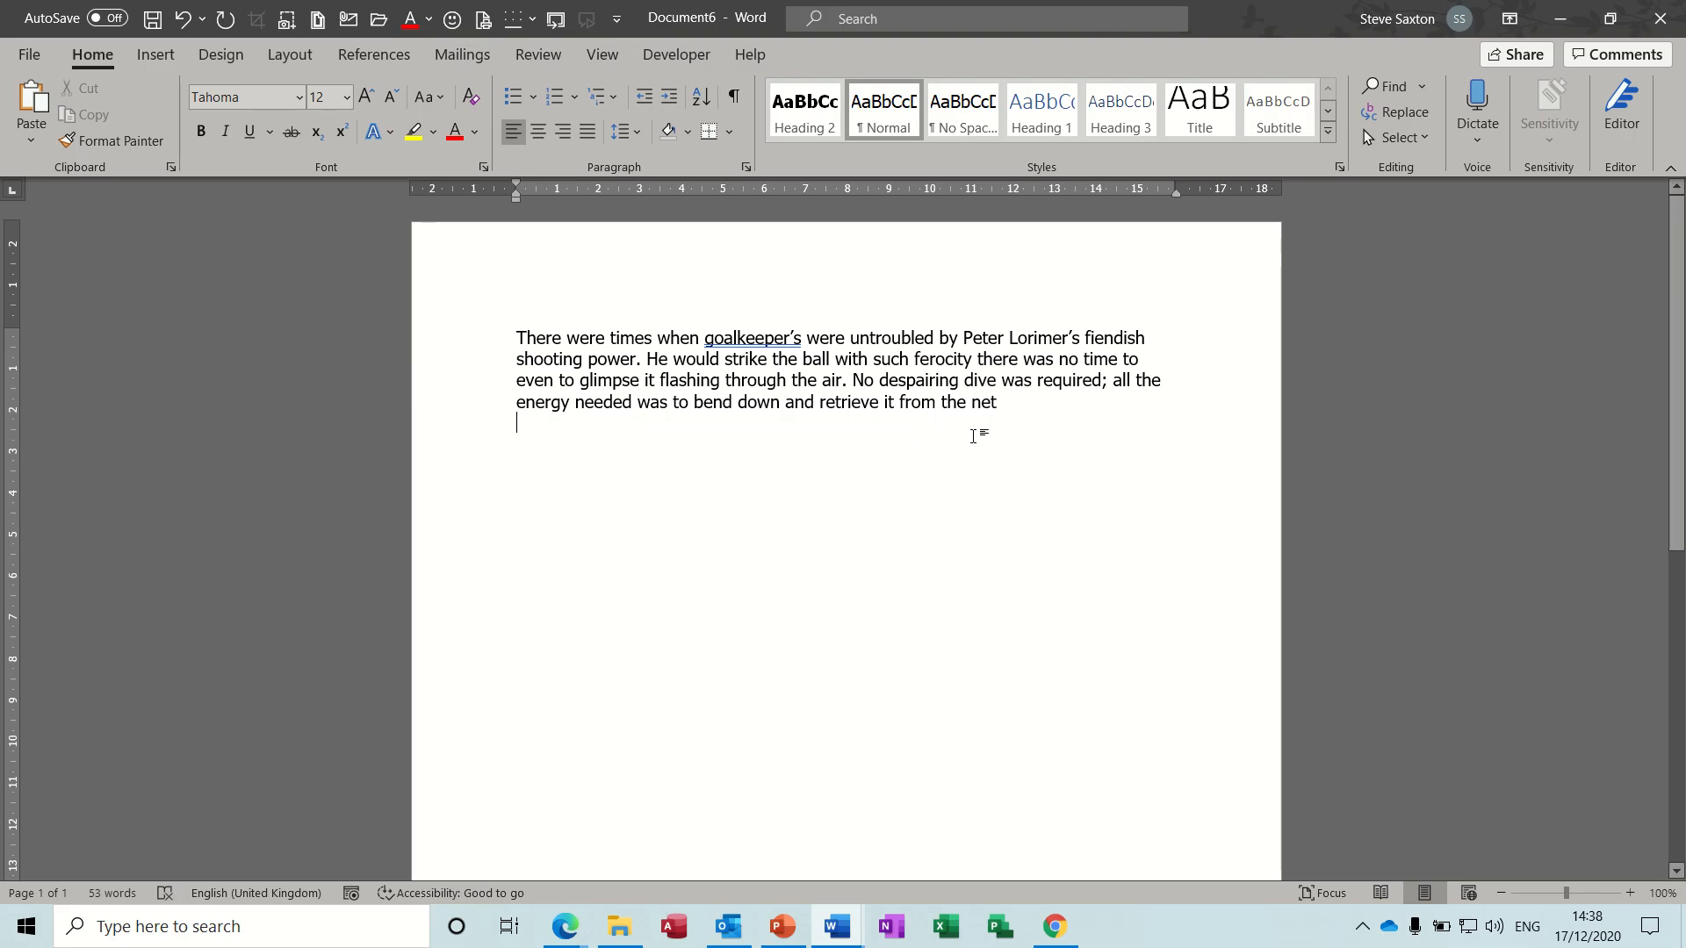
drag(1016, 413, 433, 334)
key(Delete)
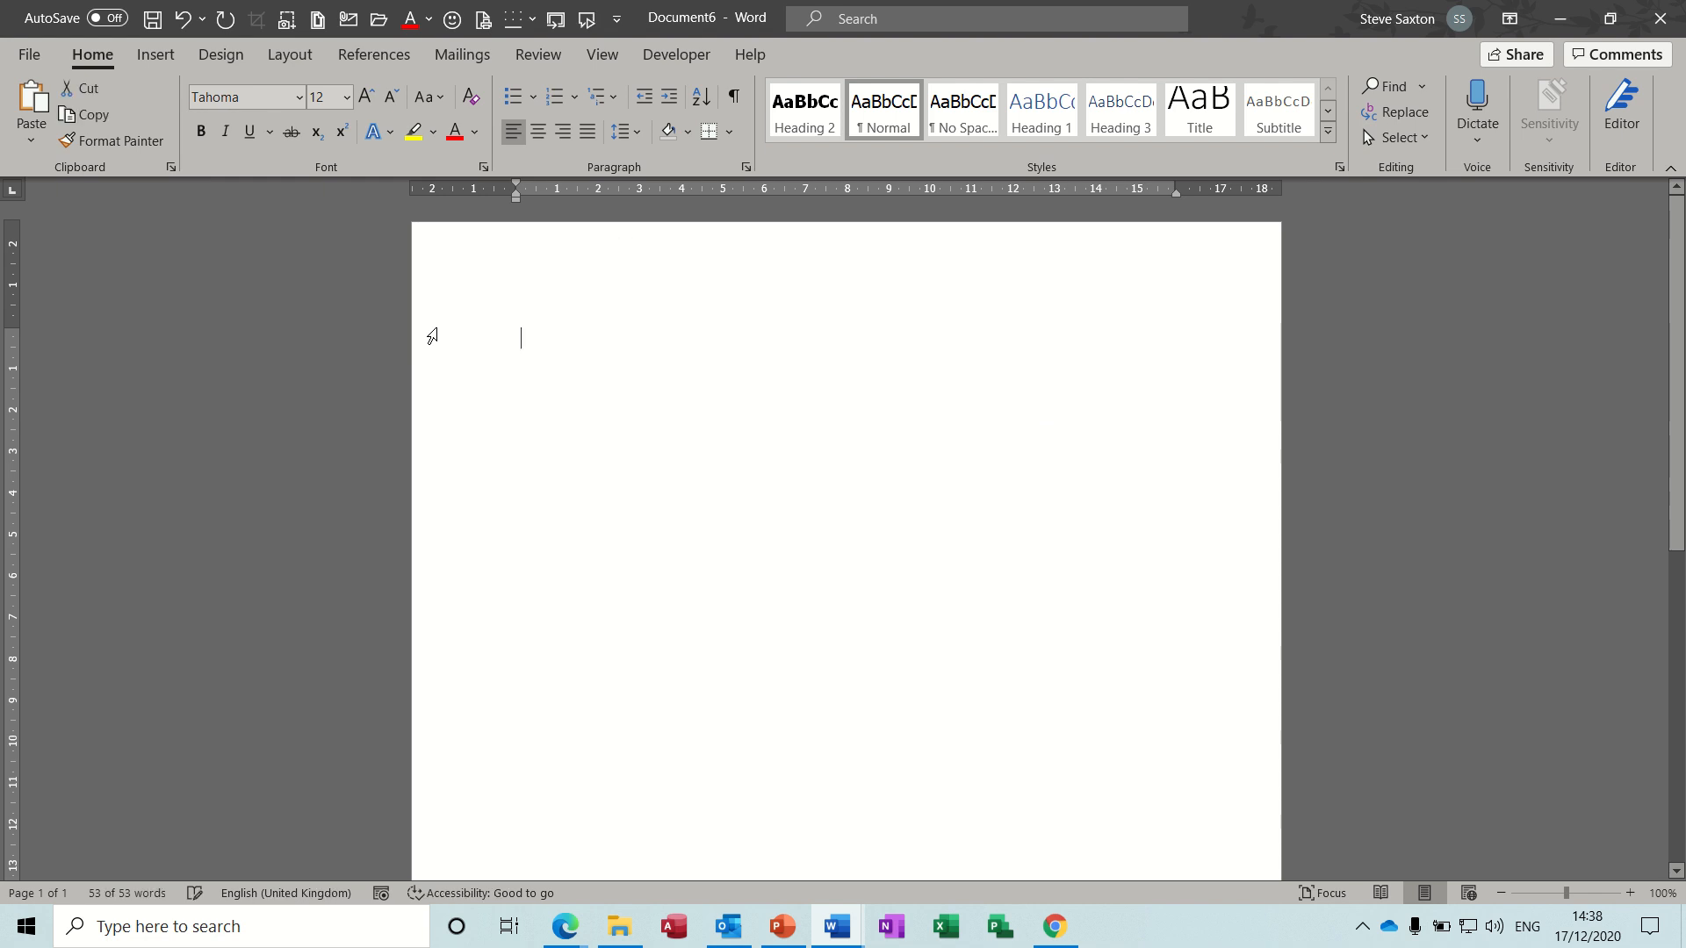
- Open the document Indent 2020 from the Word 2020 folder inside the OneDrive Examples folder
key(ctrl+o)
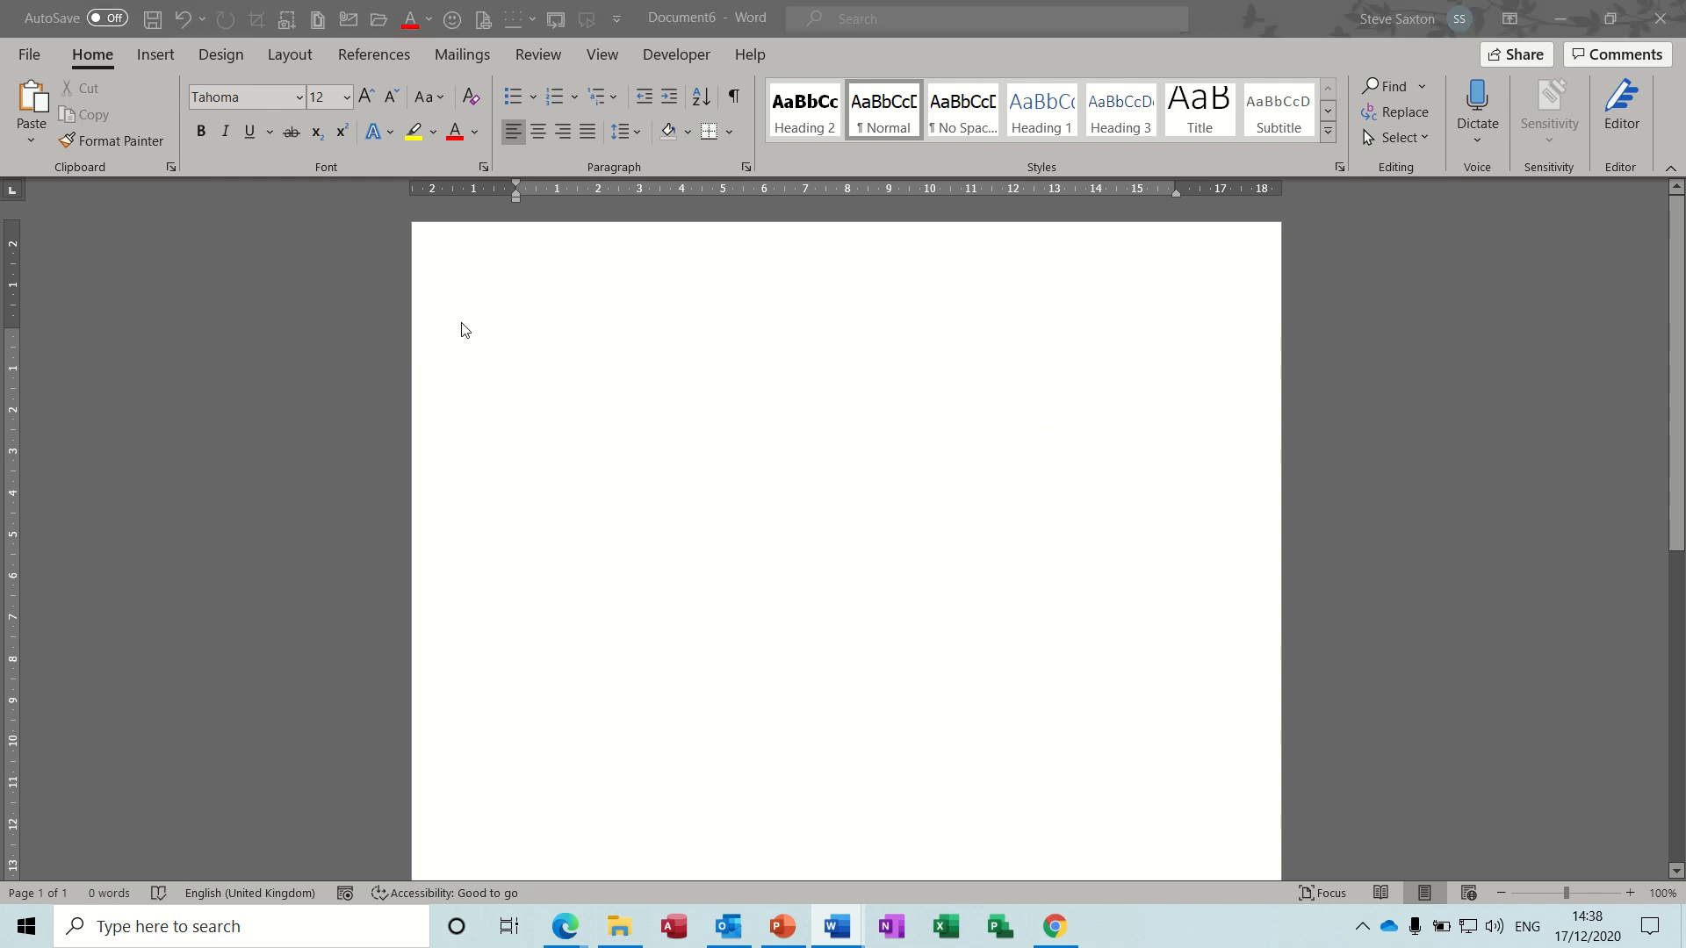
scroll(170, 309, up, 2)
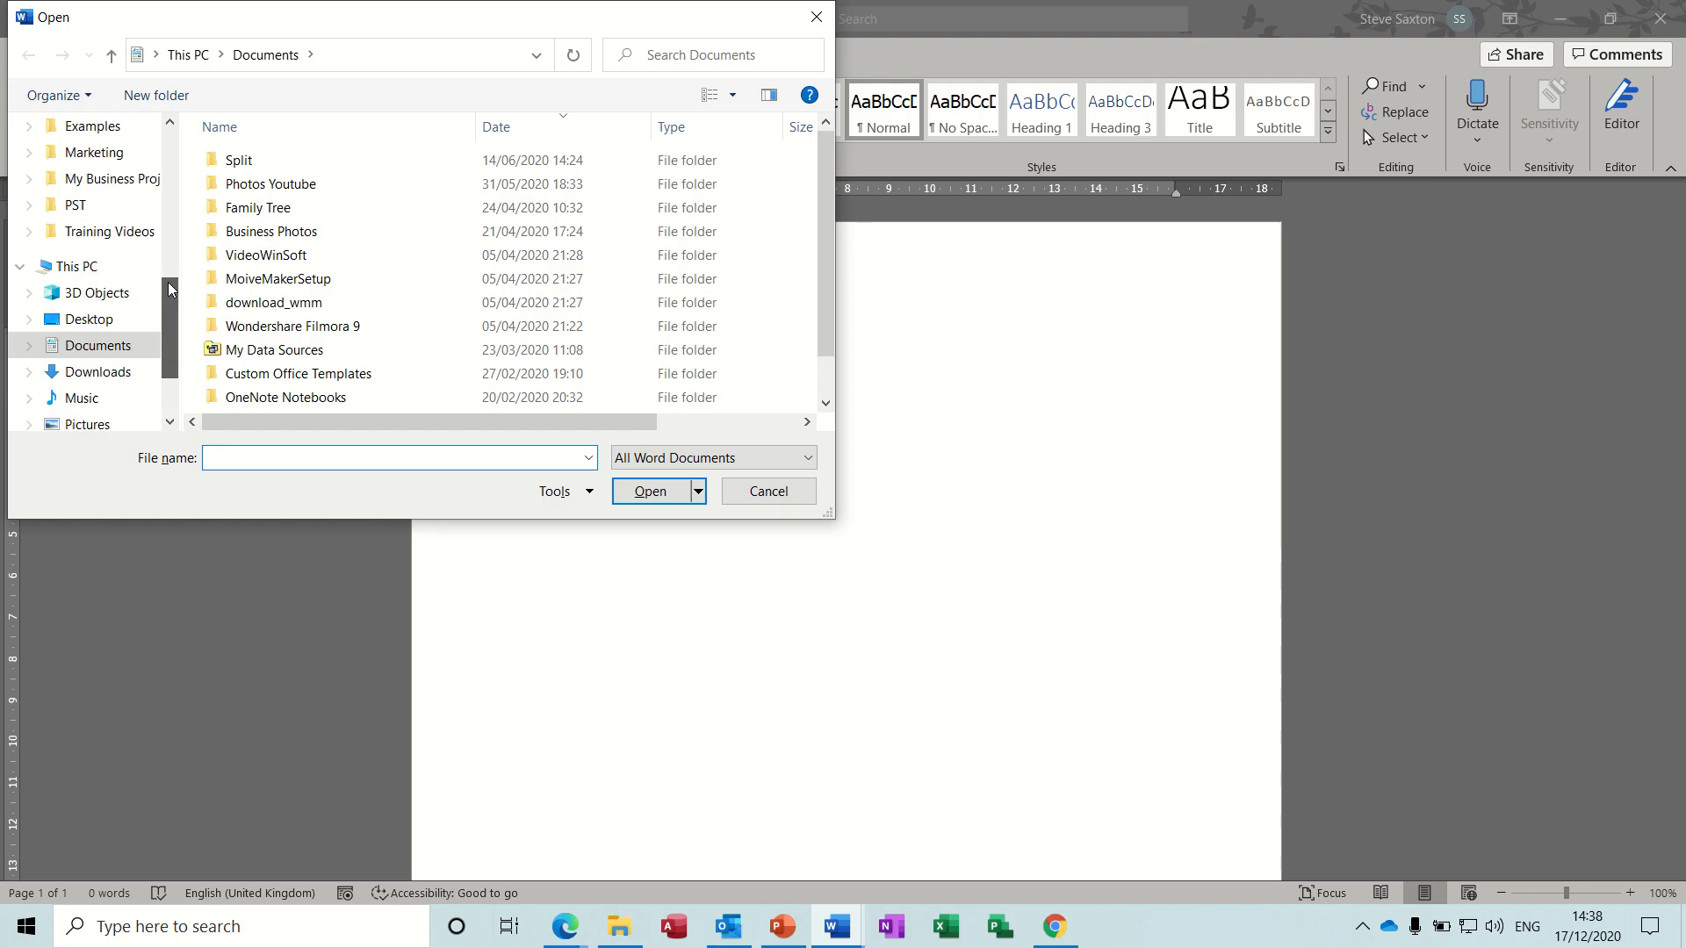
click(92, 205)
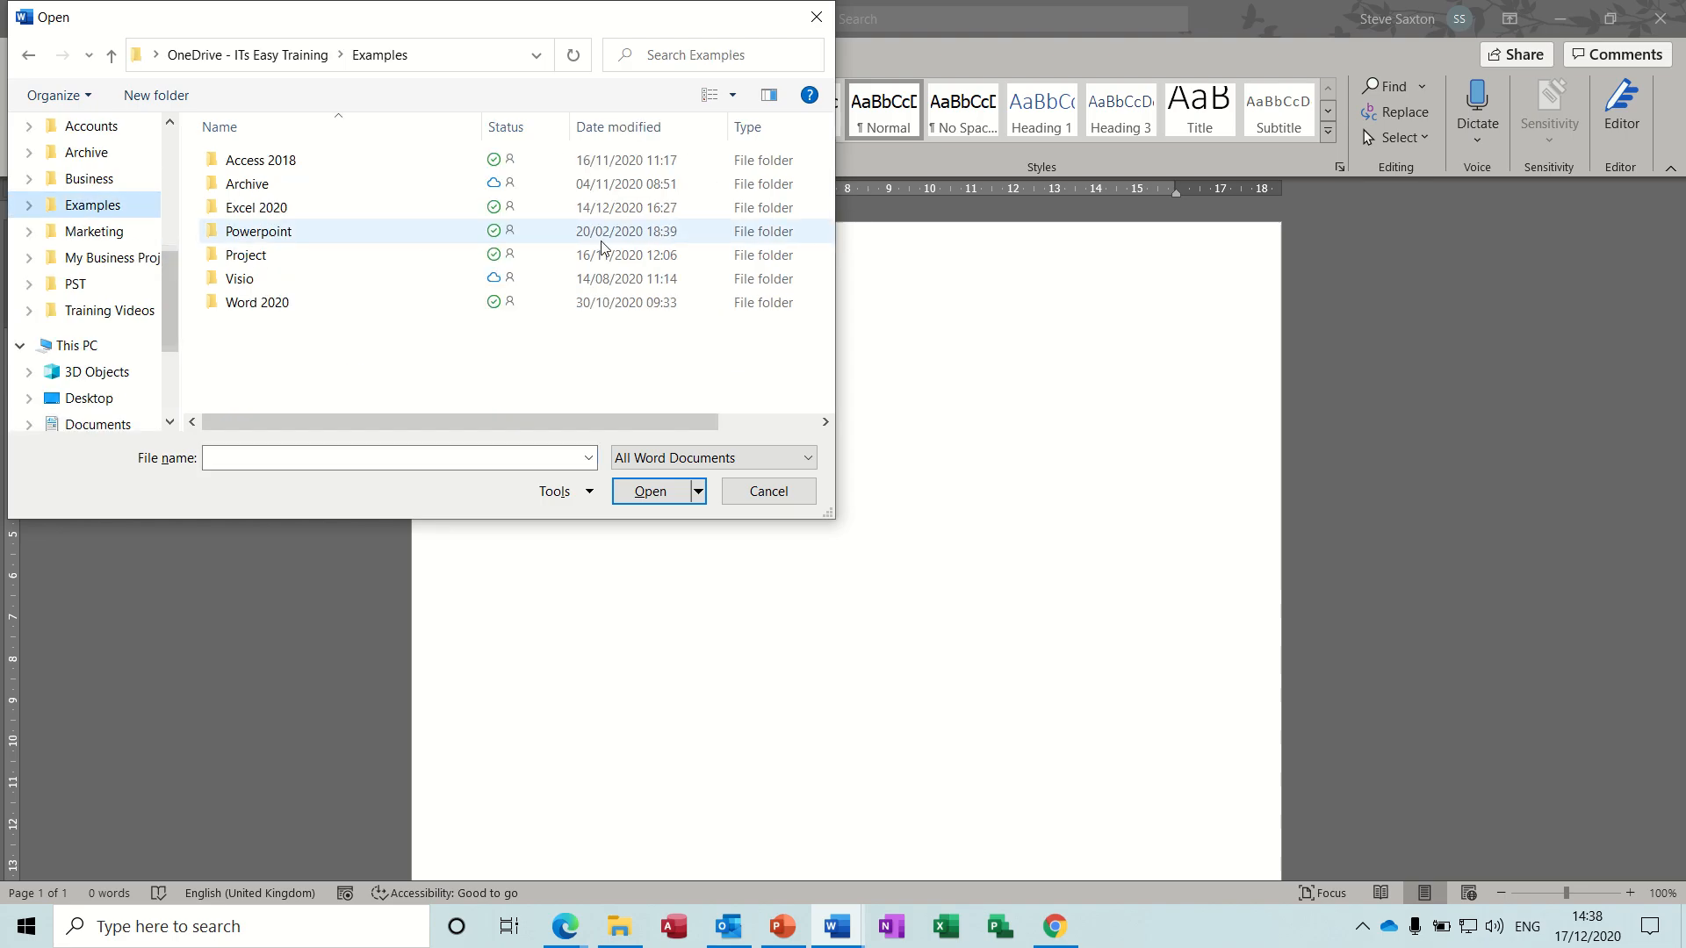
double_click(307, 303)
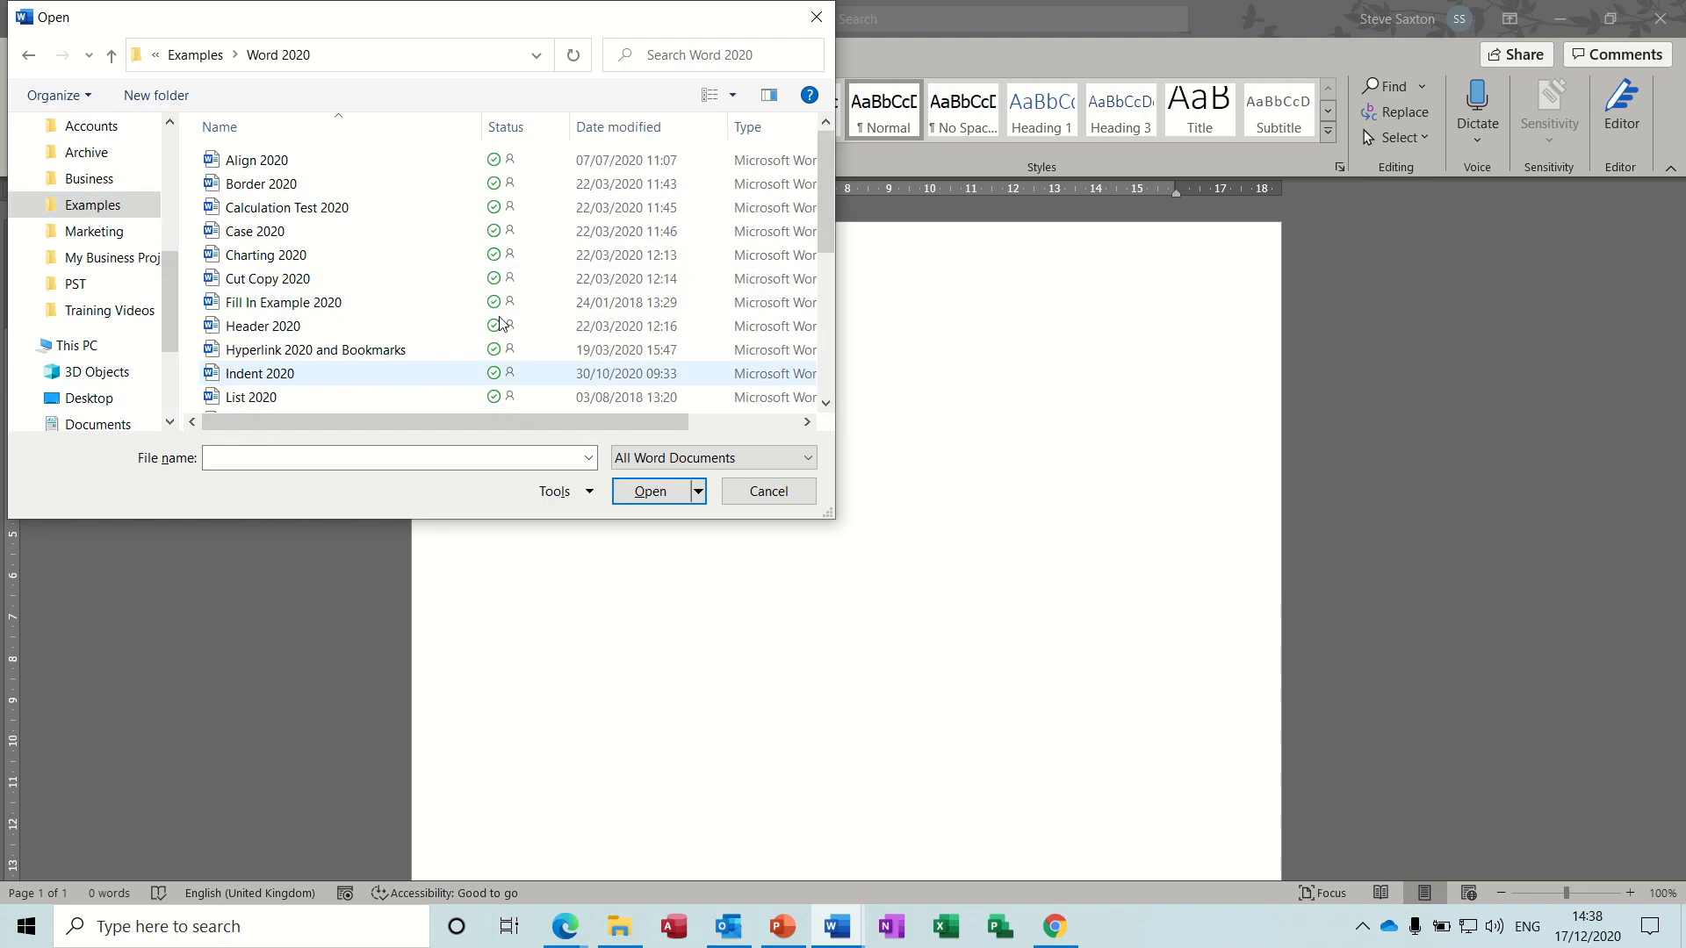
double_click(300, 374)
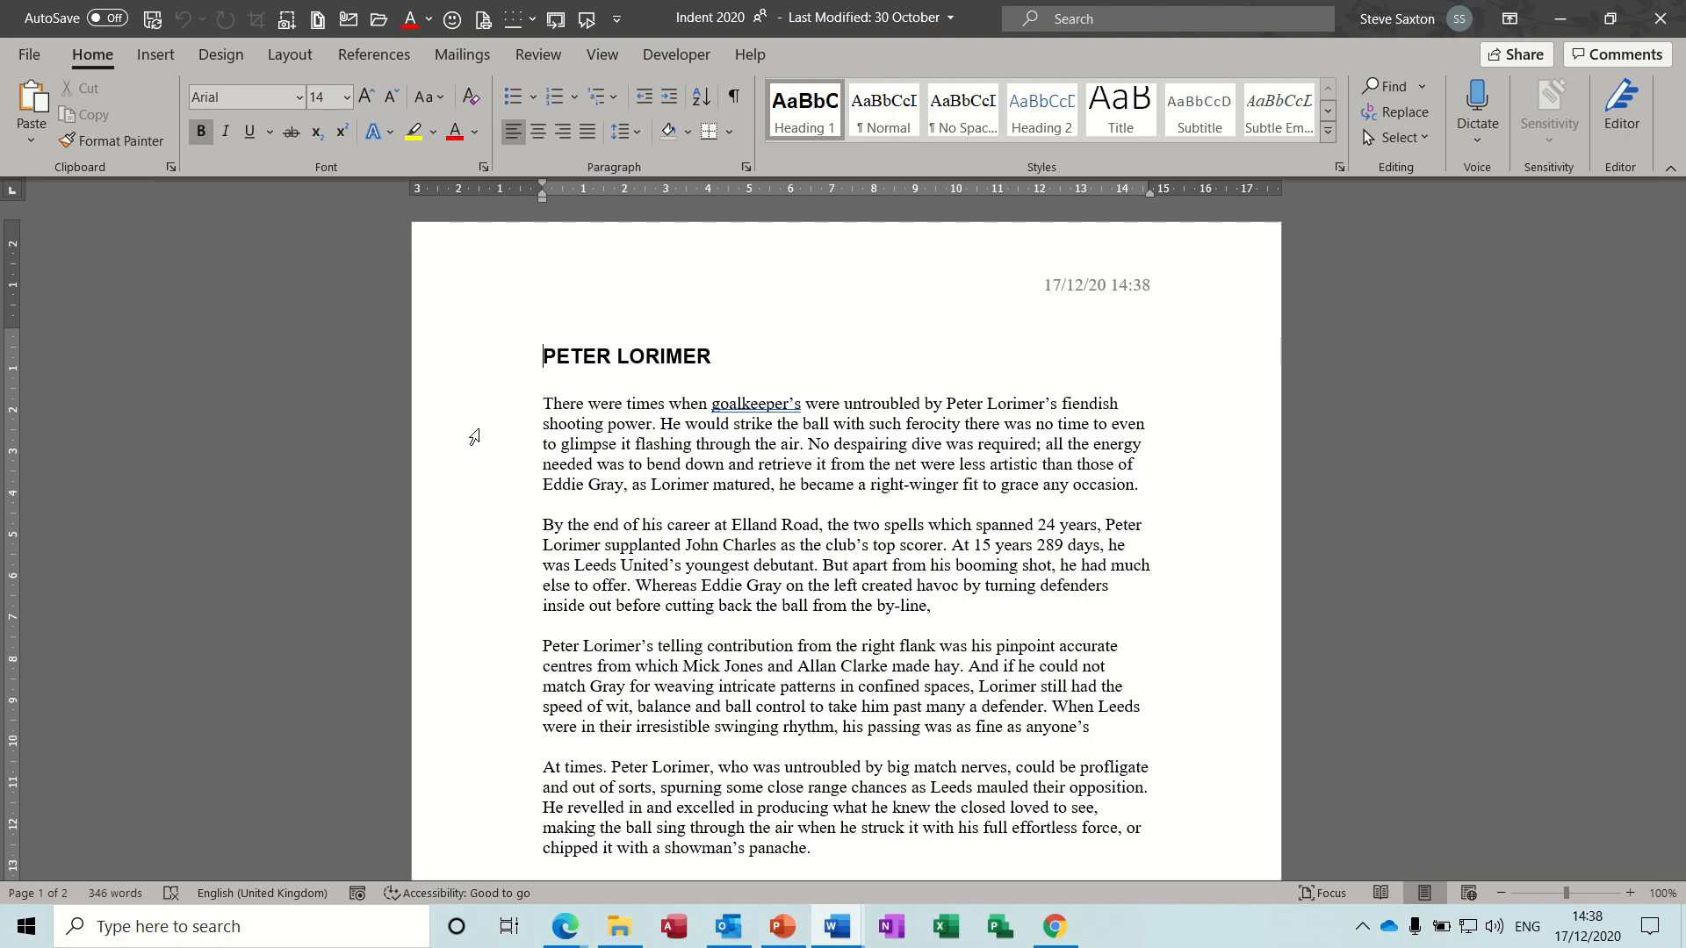
- Save the first body paragraph under the heading as an AutoText entry named "start" in the General category
double_click(474, 436)
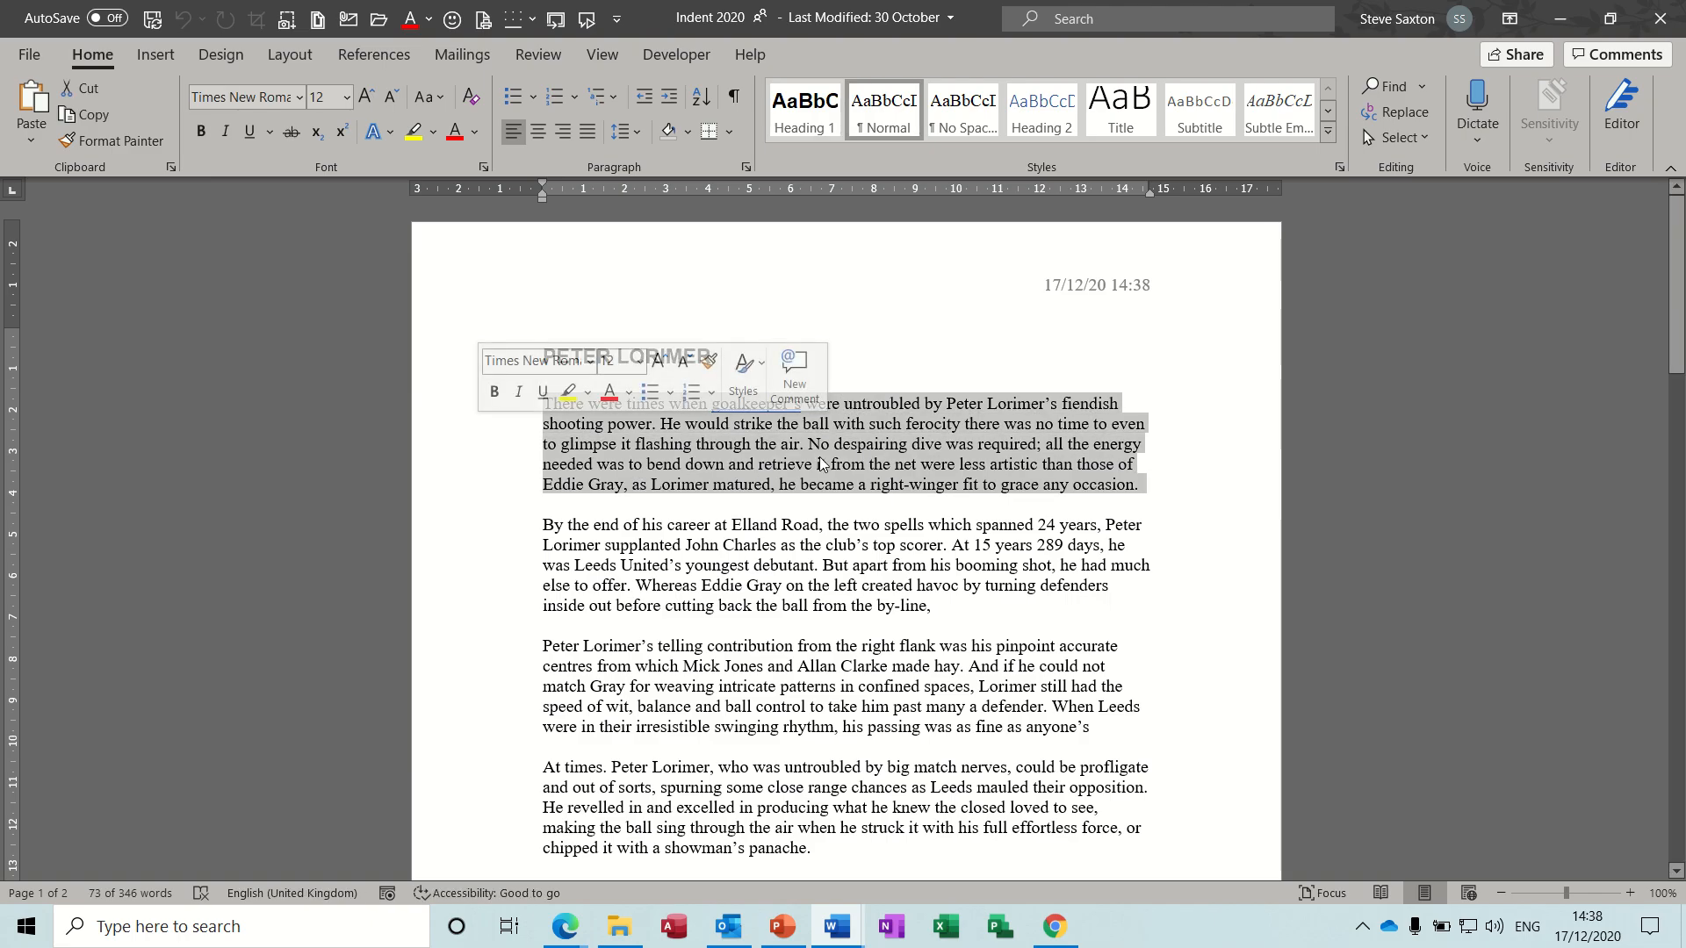
click(155, 55)
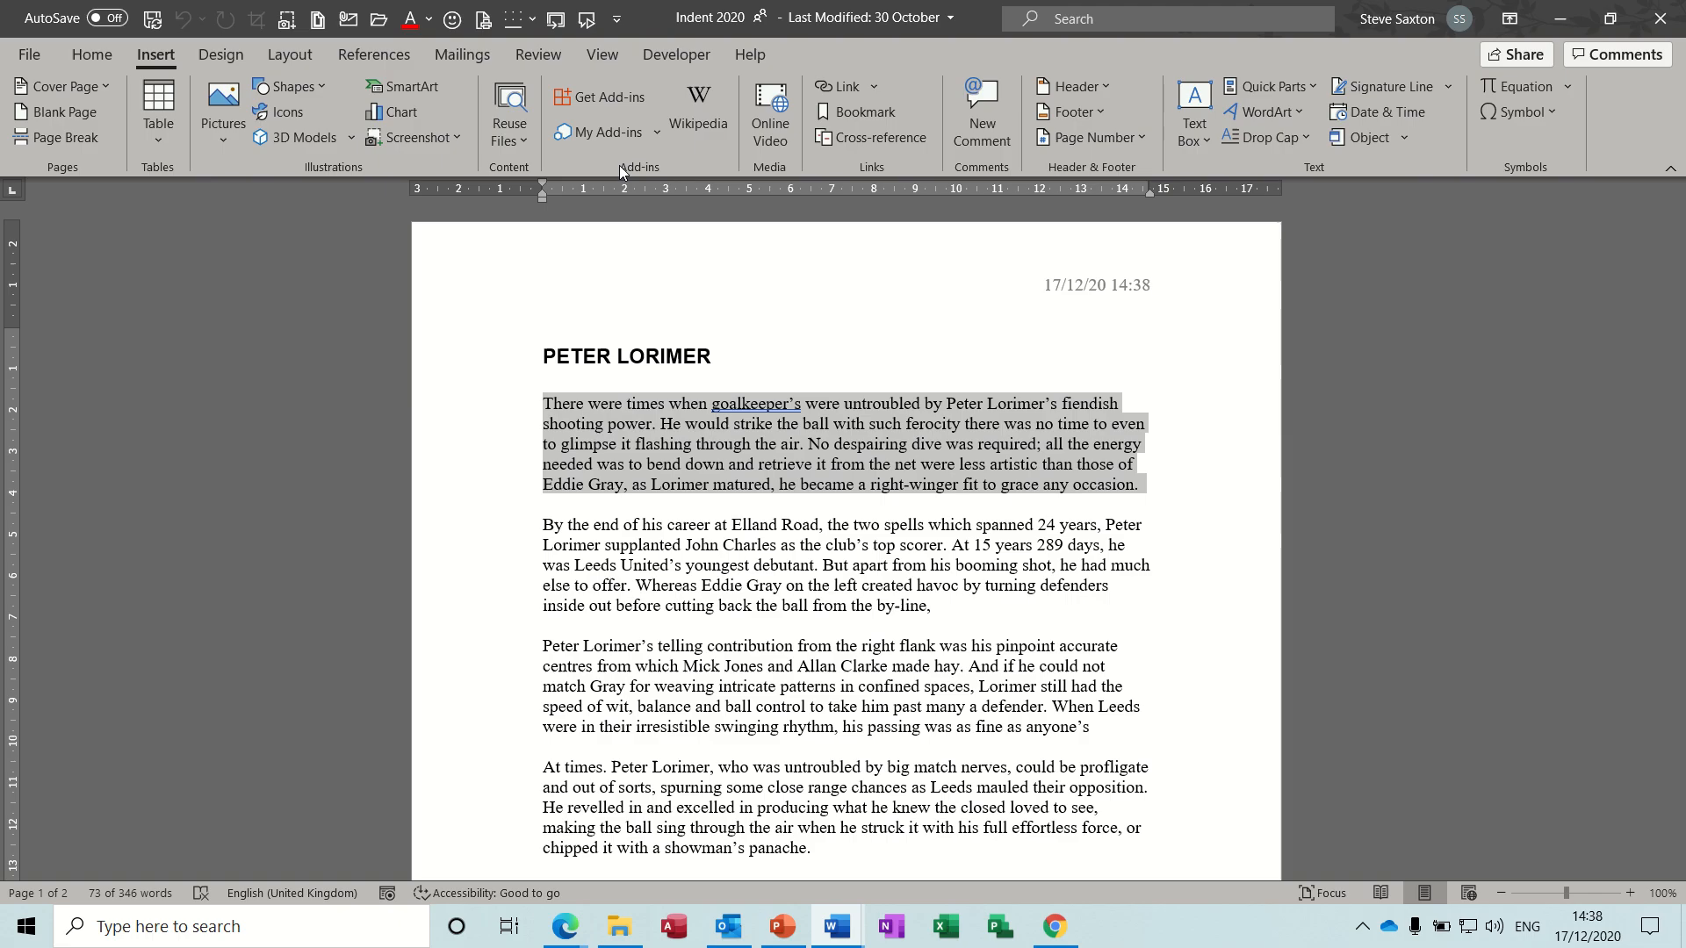
click(1317, 91)
mouse_move(1308, 125)
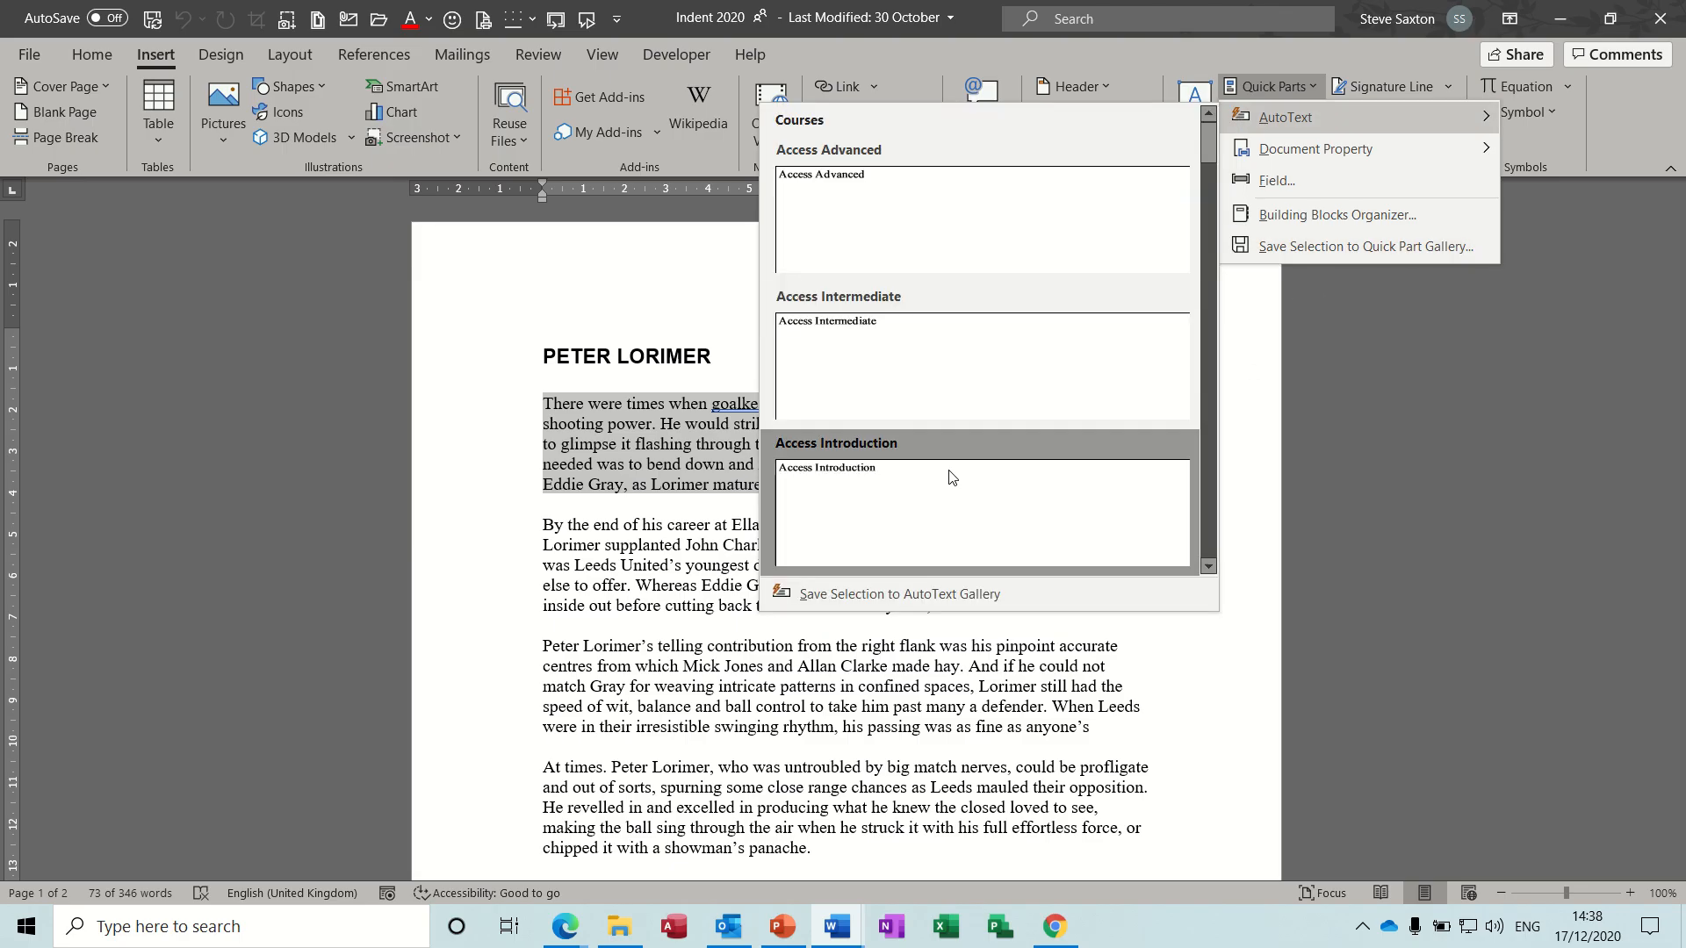
click(914, 596)
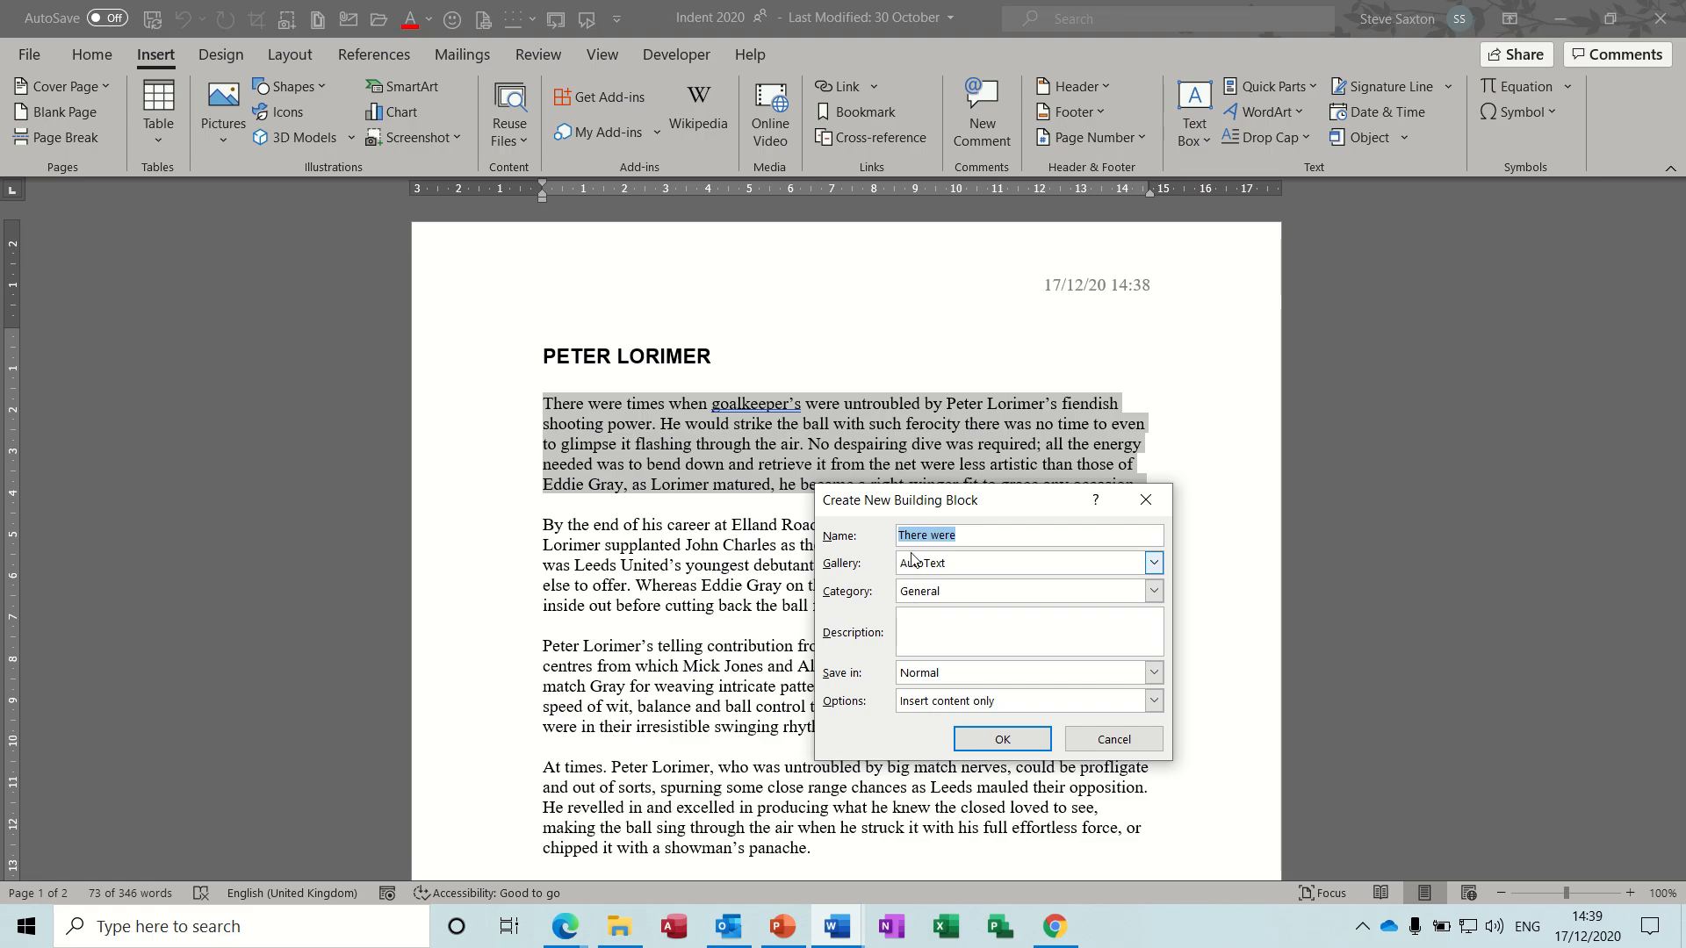
text(start)
click(1152, 563)
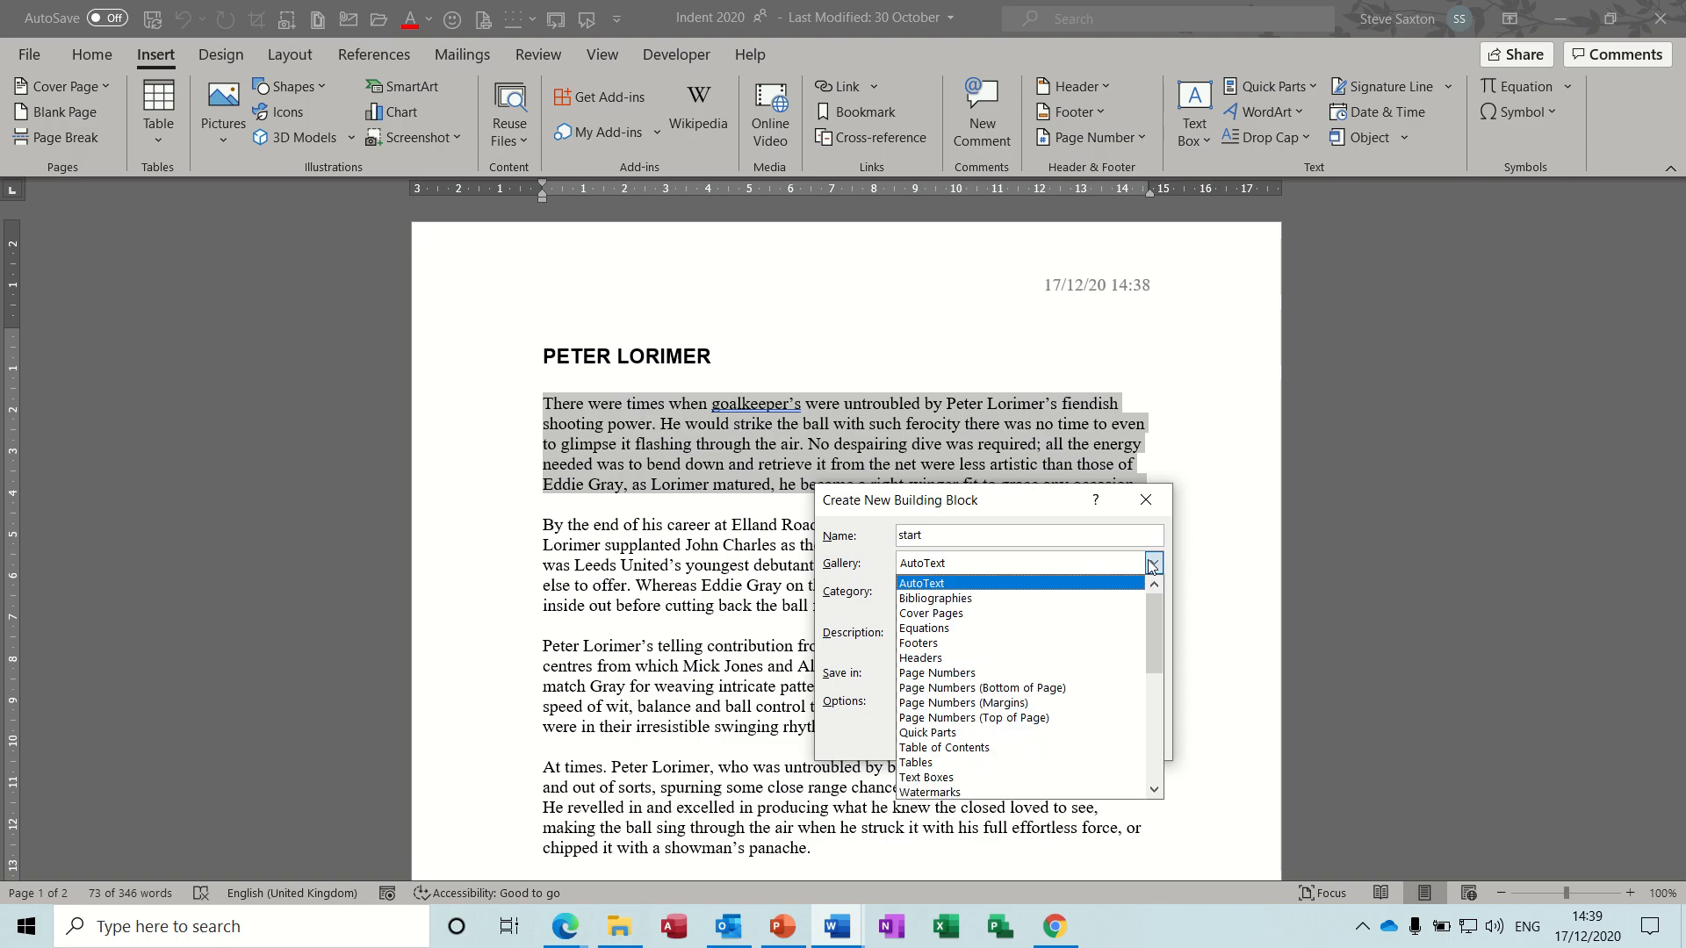
click(1133, 577)
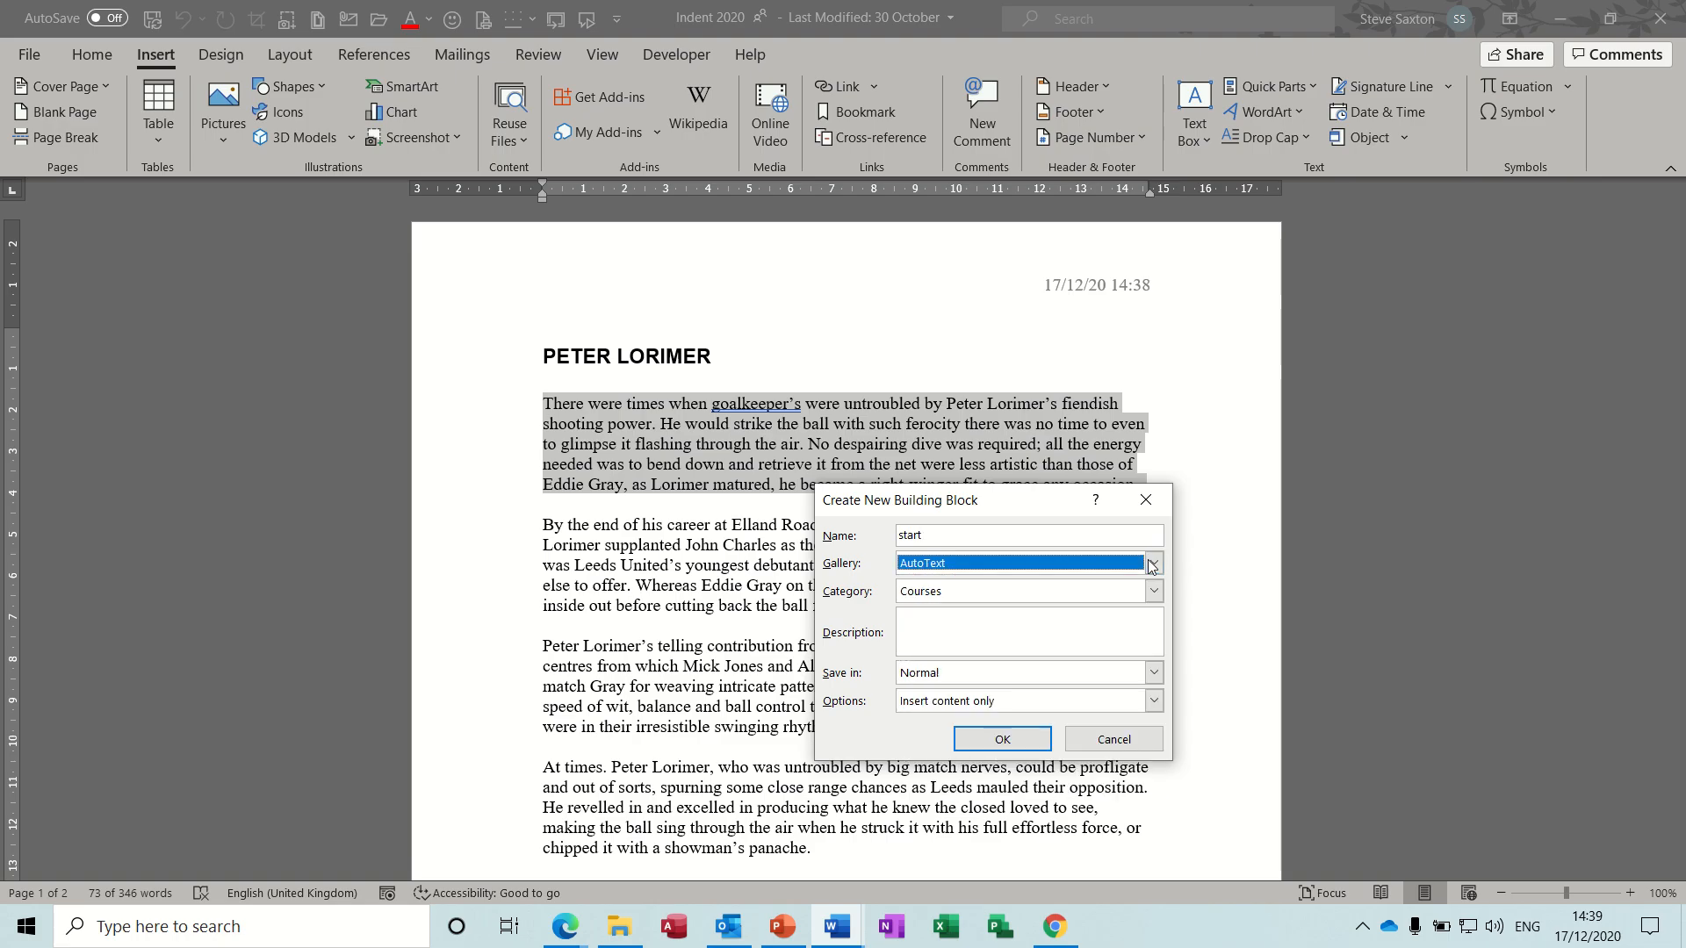
click(1008, 600)
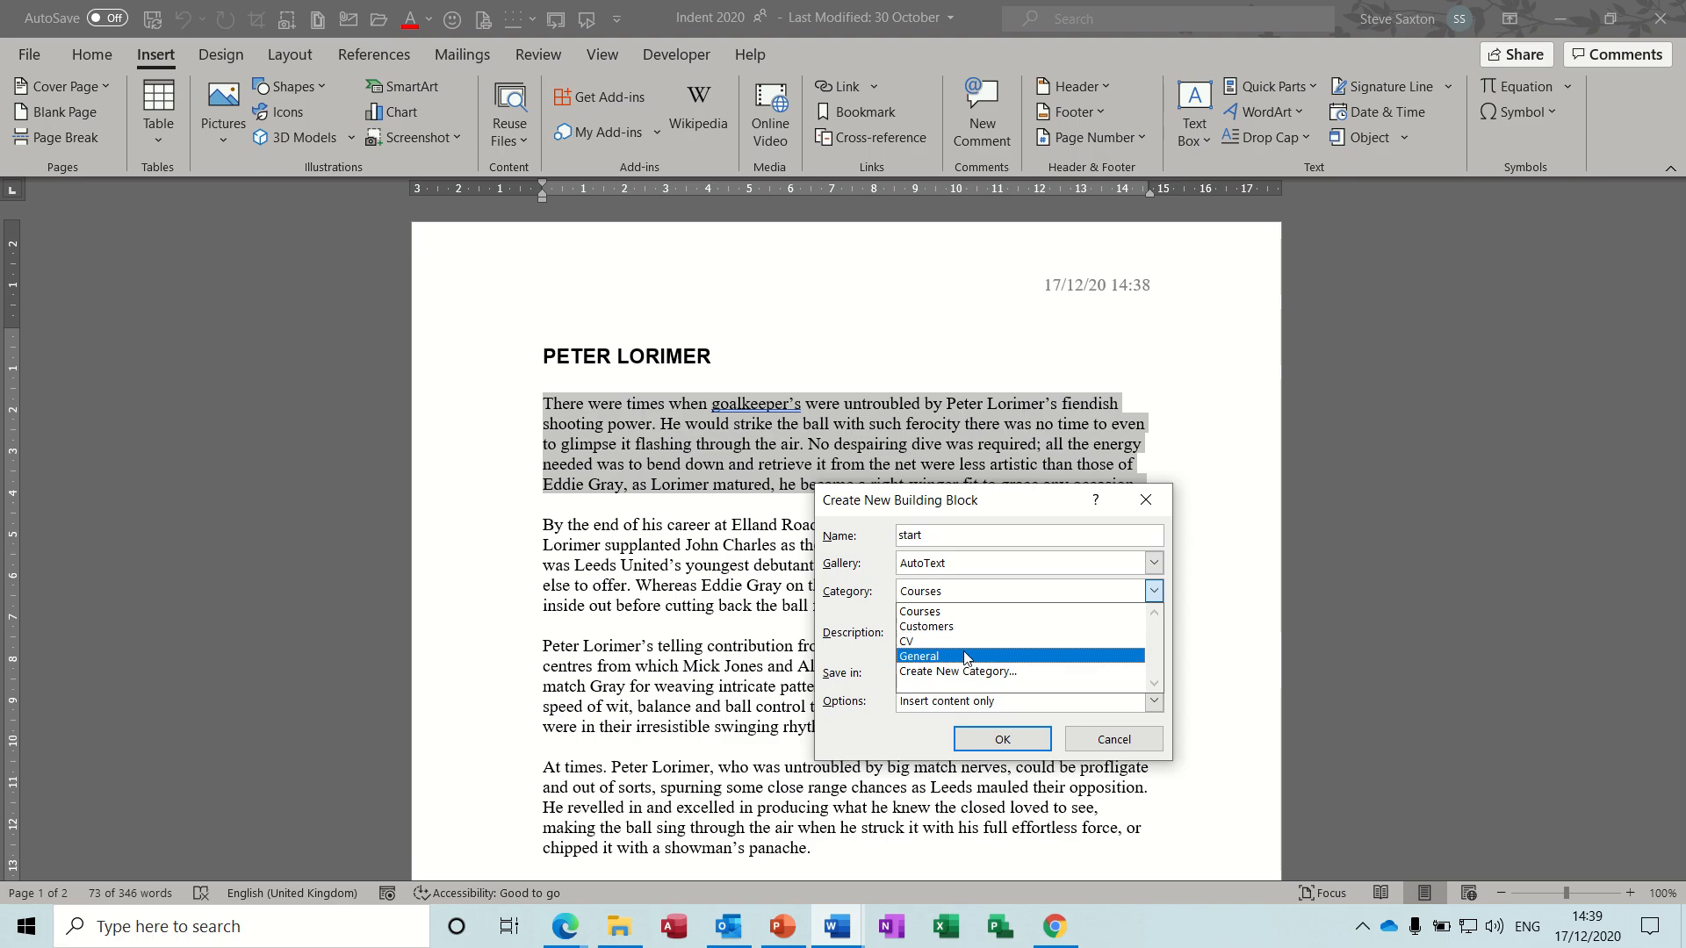
click(938, 658)
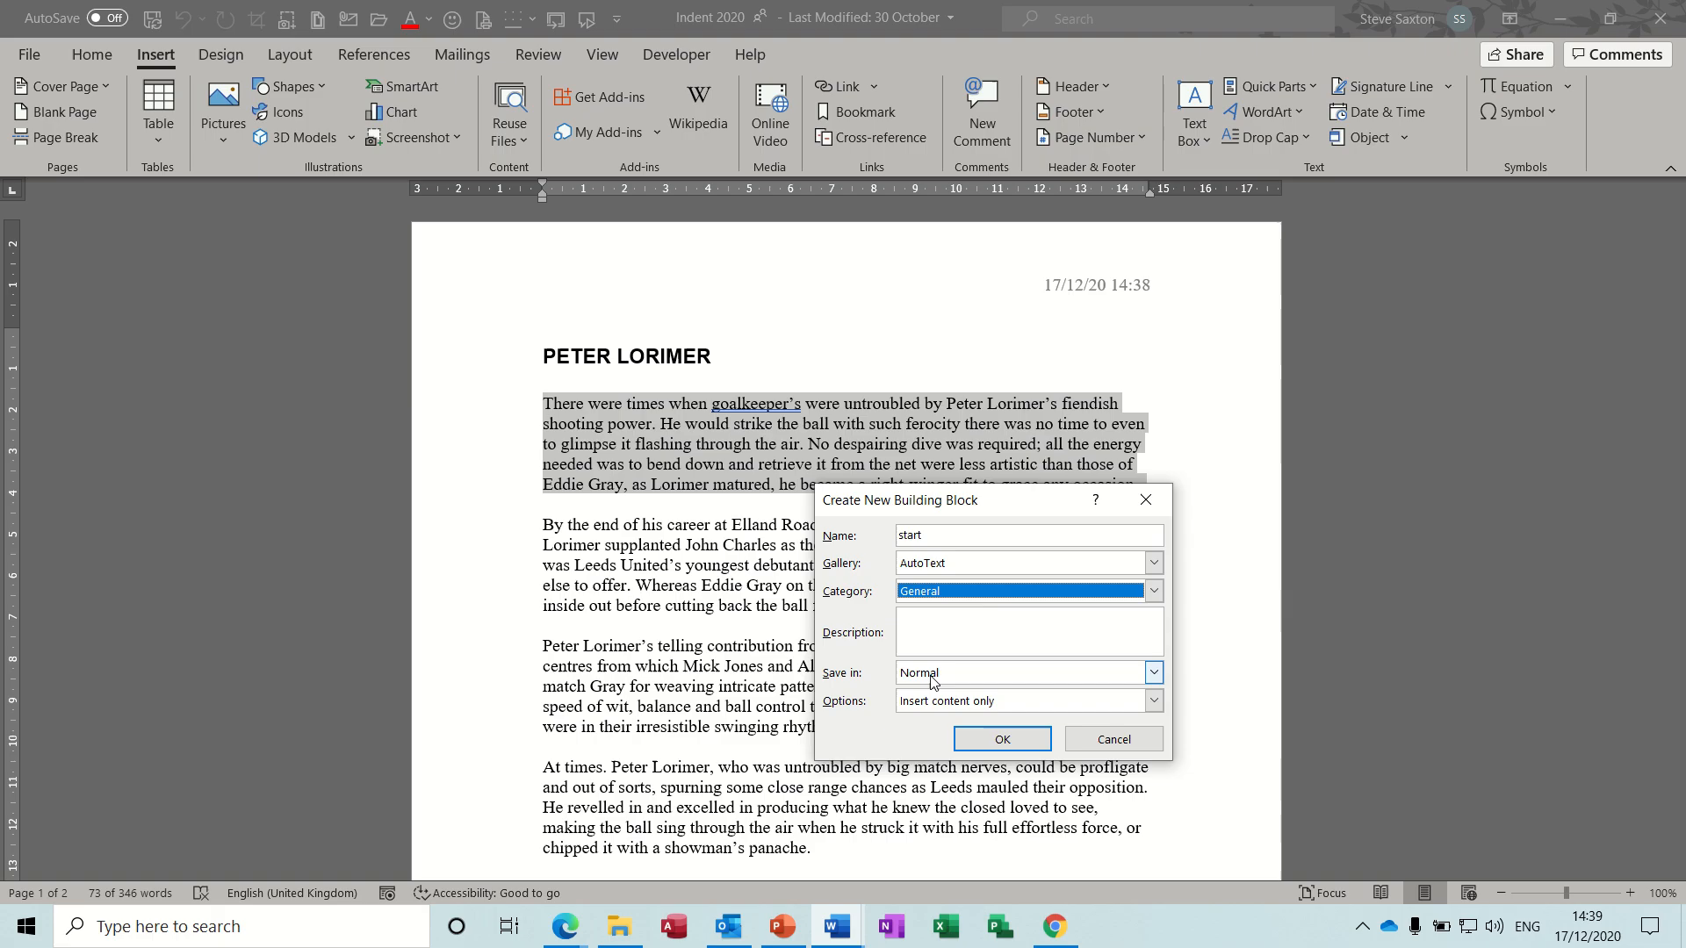
click(998, 742)
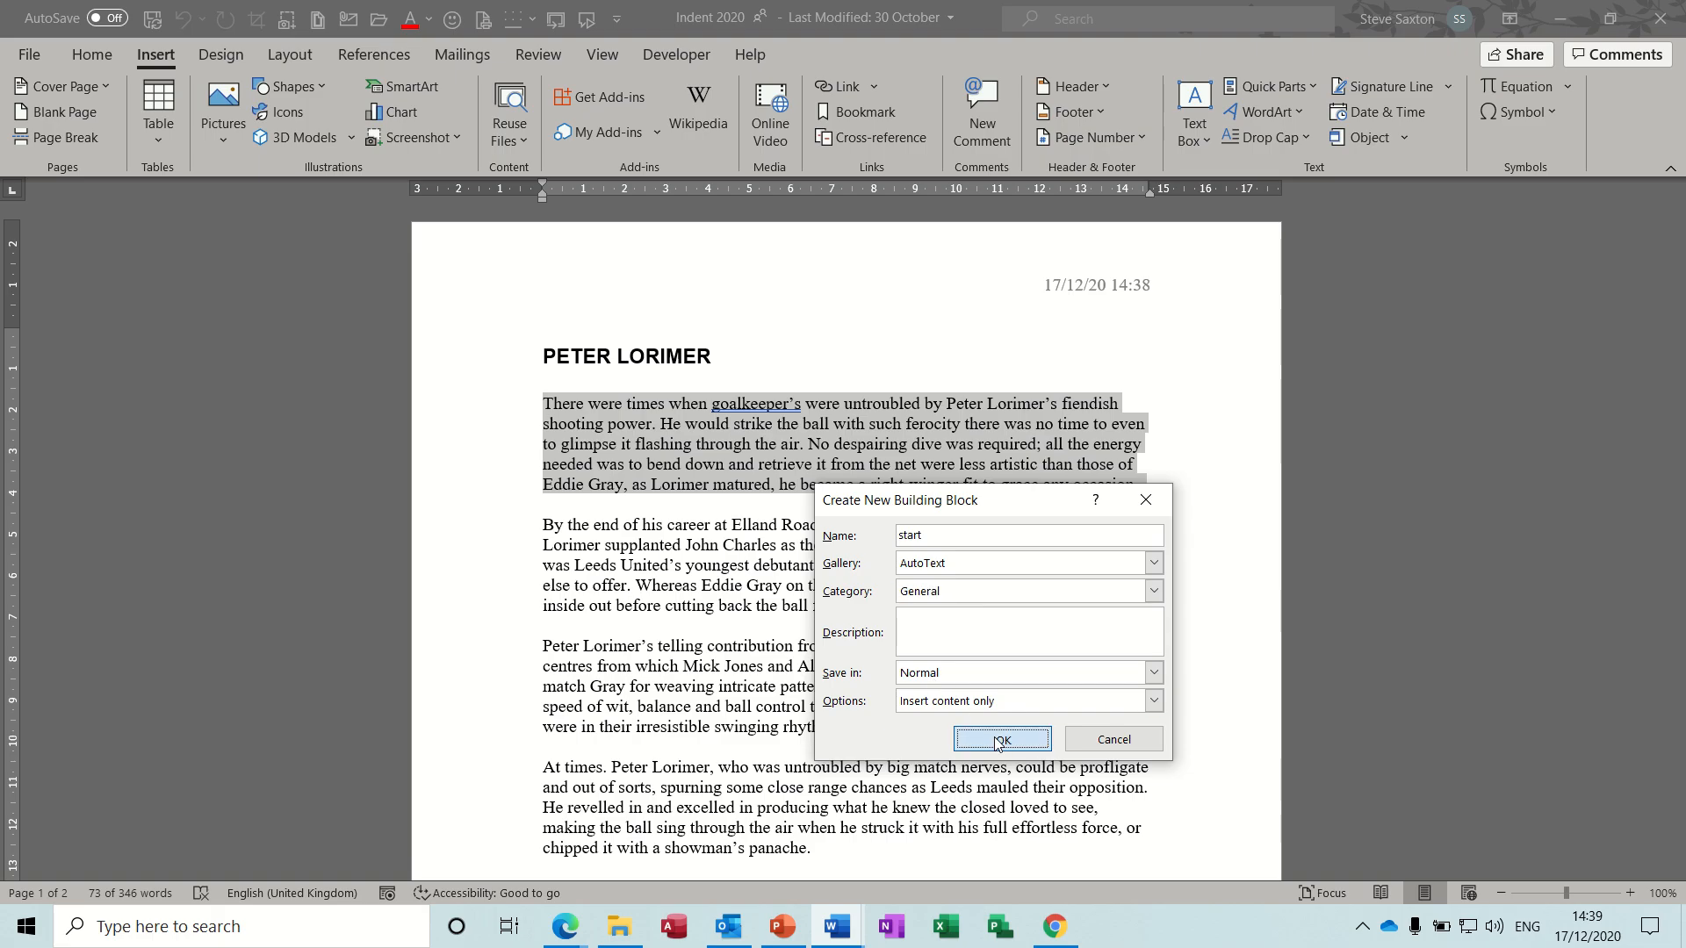
click(985, 743)
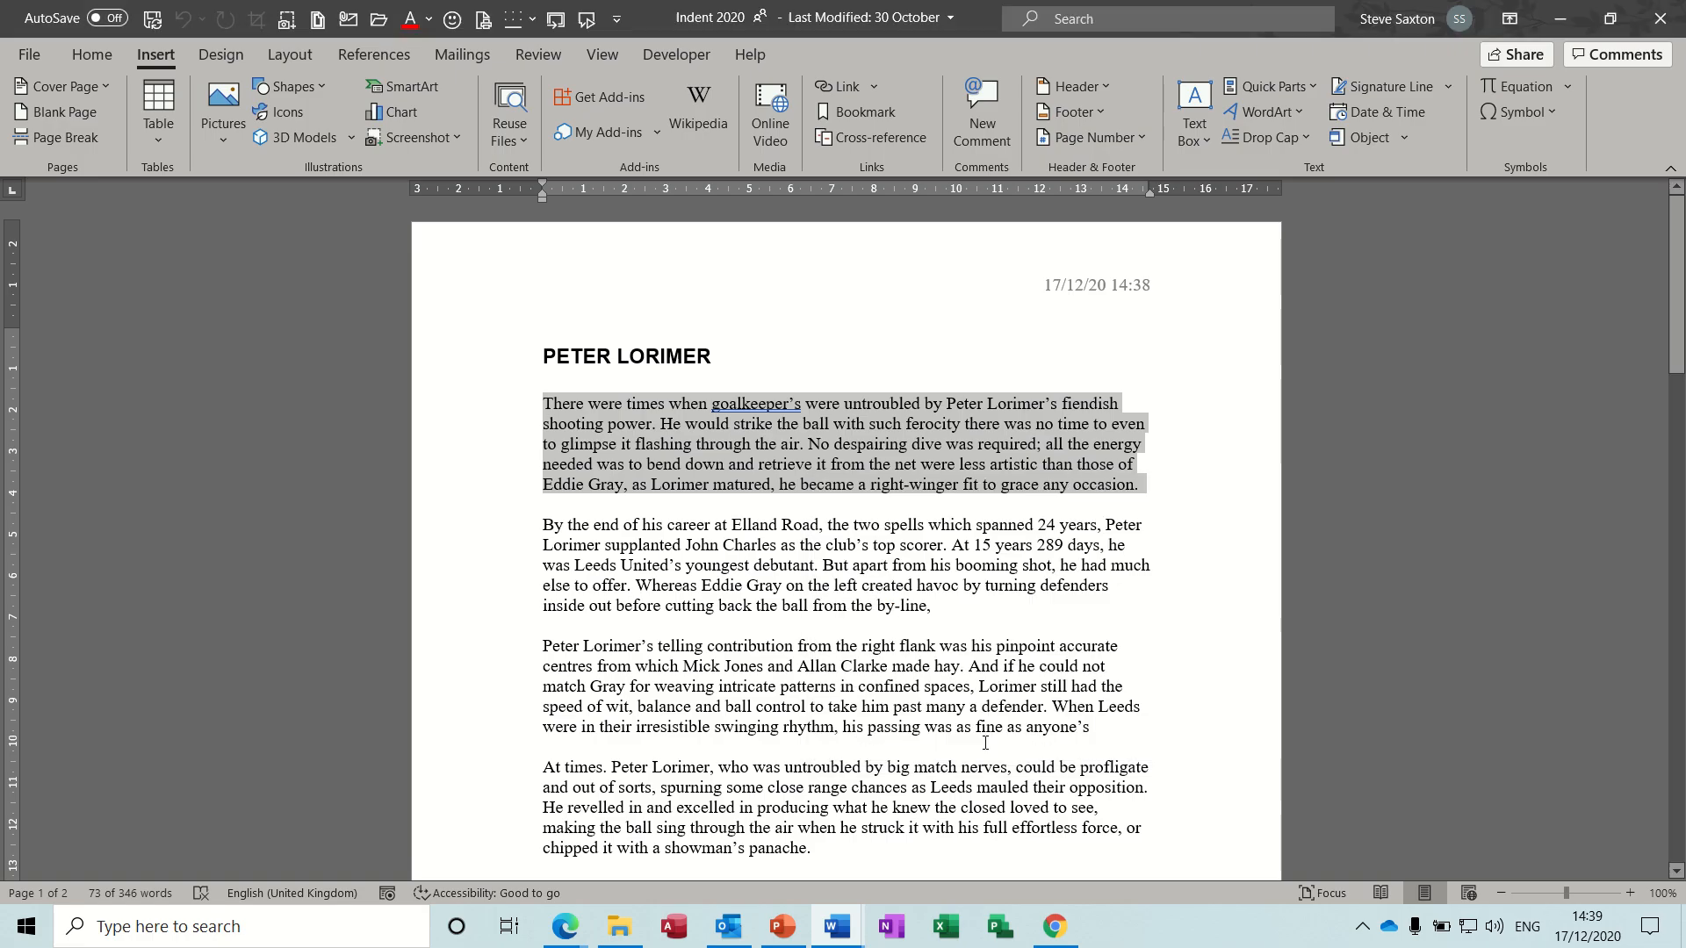
- Save the second body paragraph as an AutoText entry named "finish" in the General category
double_click(489, 574)
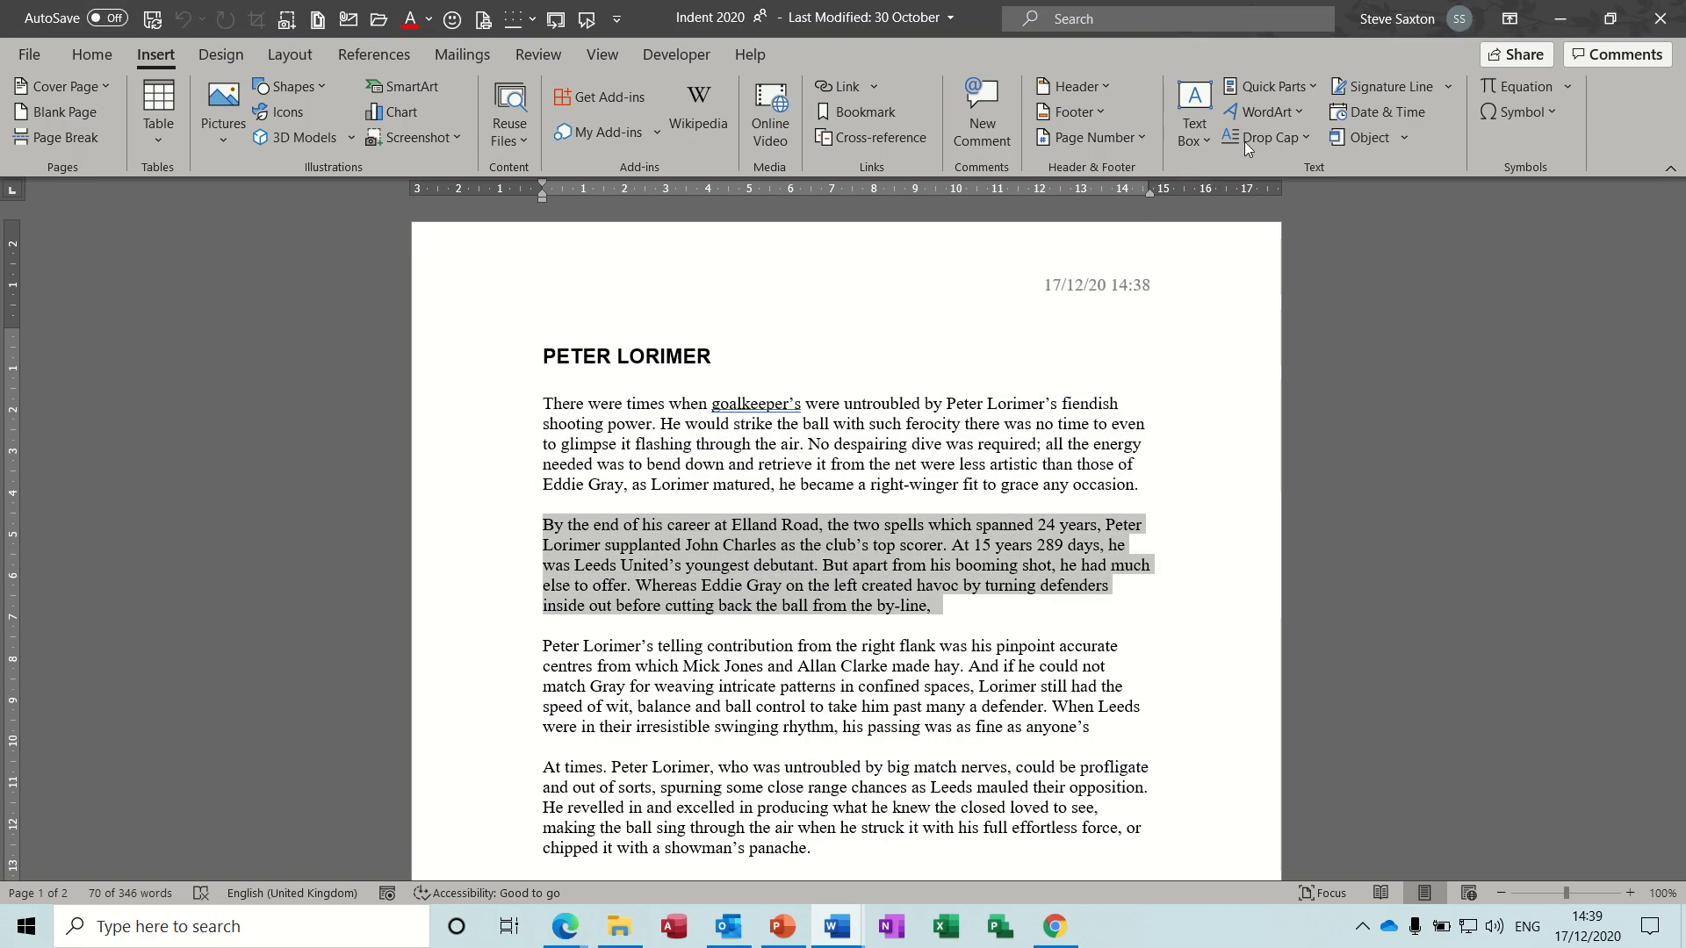
click(1313, 85)
mouse_move(1312, 111)
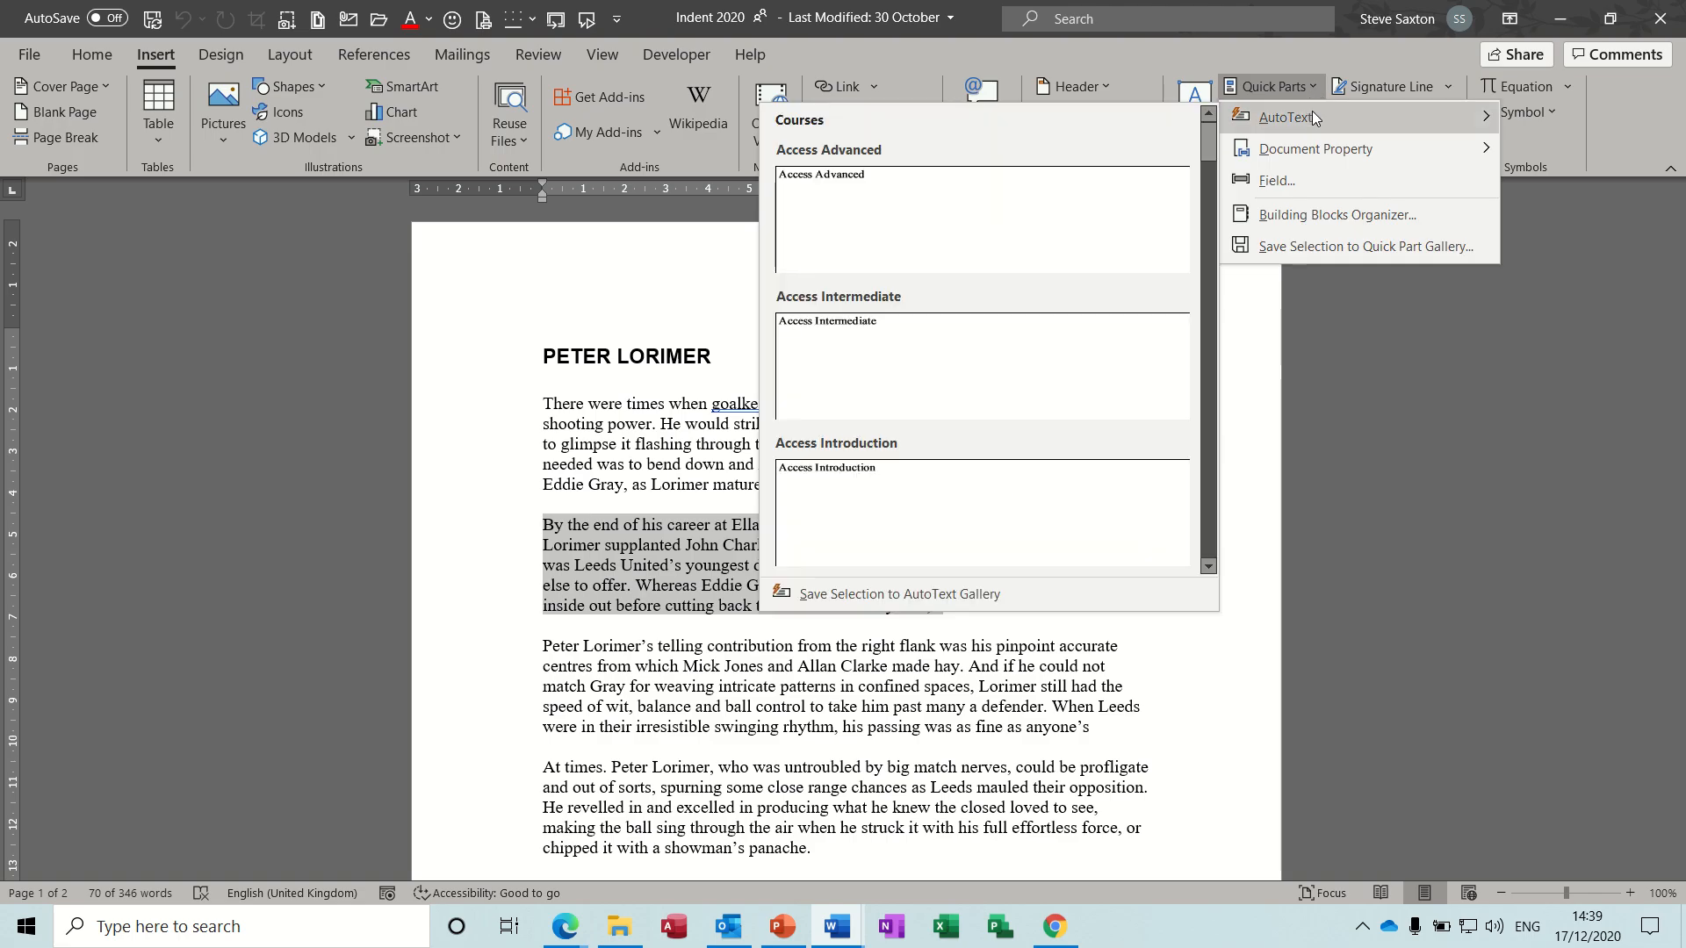
click(934, 598)
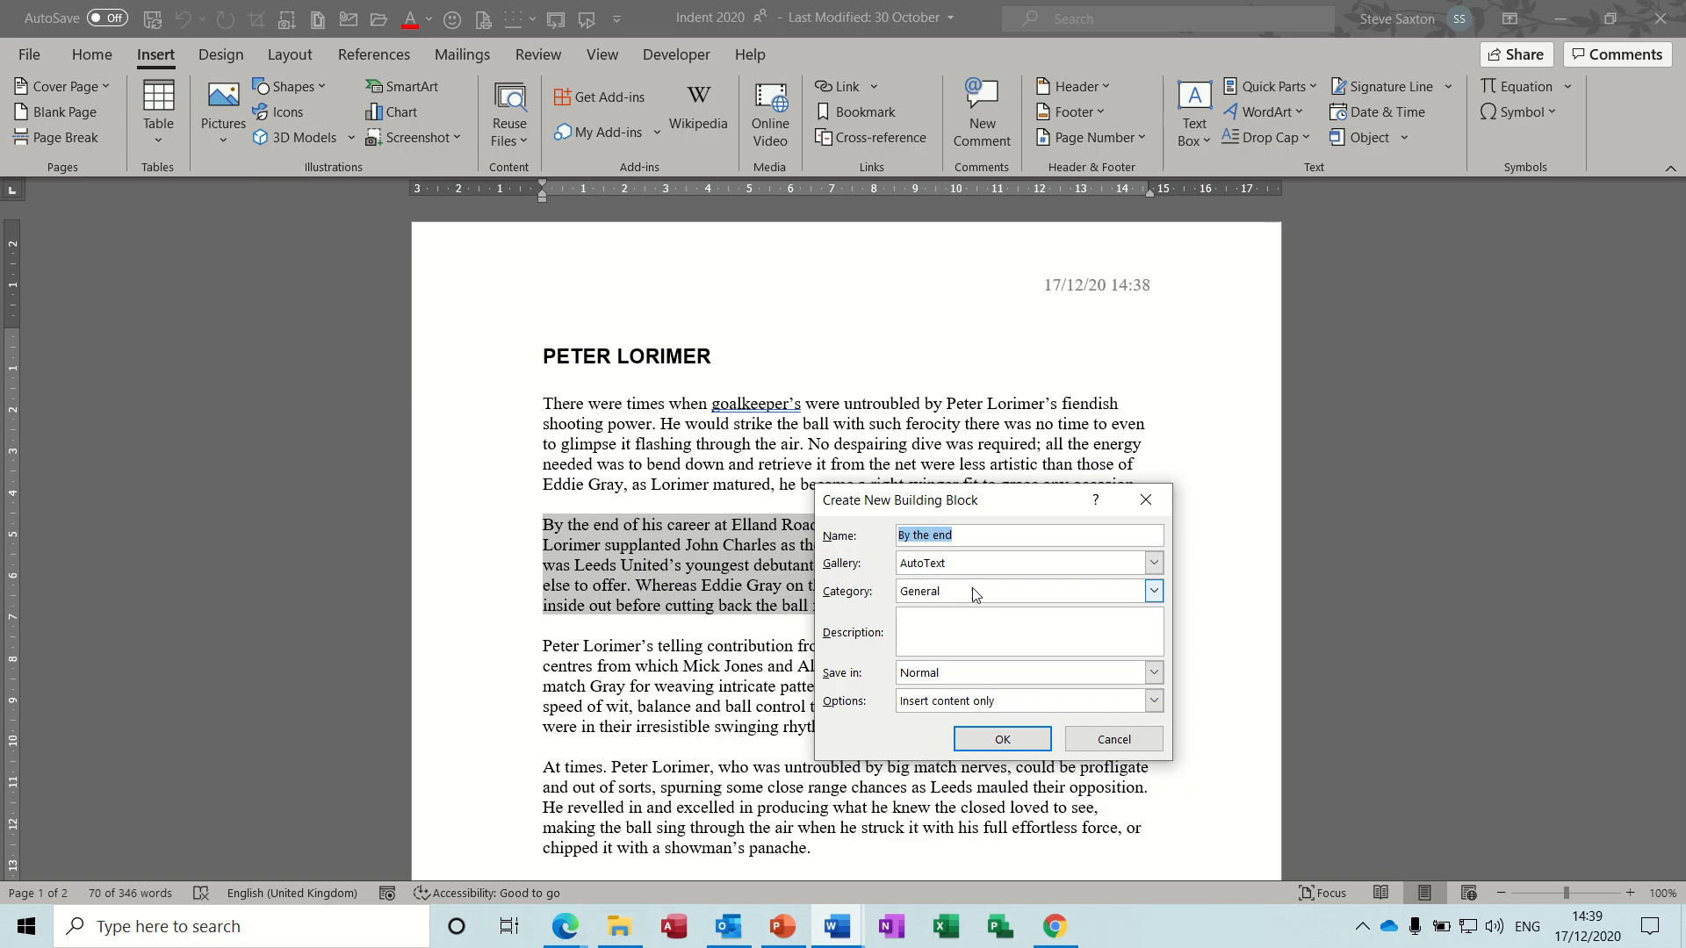
text(finish)
click(1001, 742)
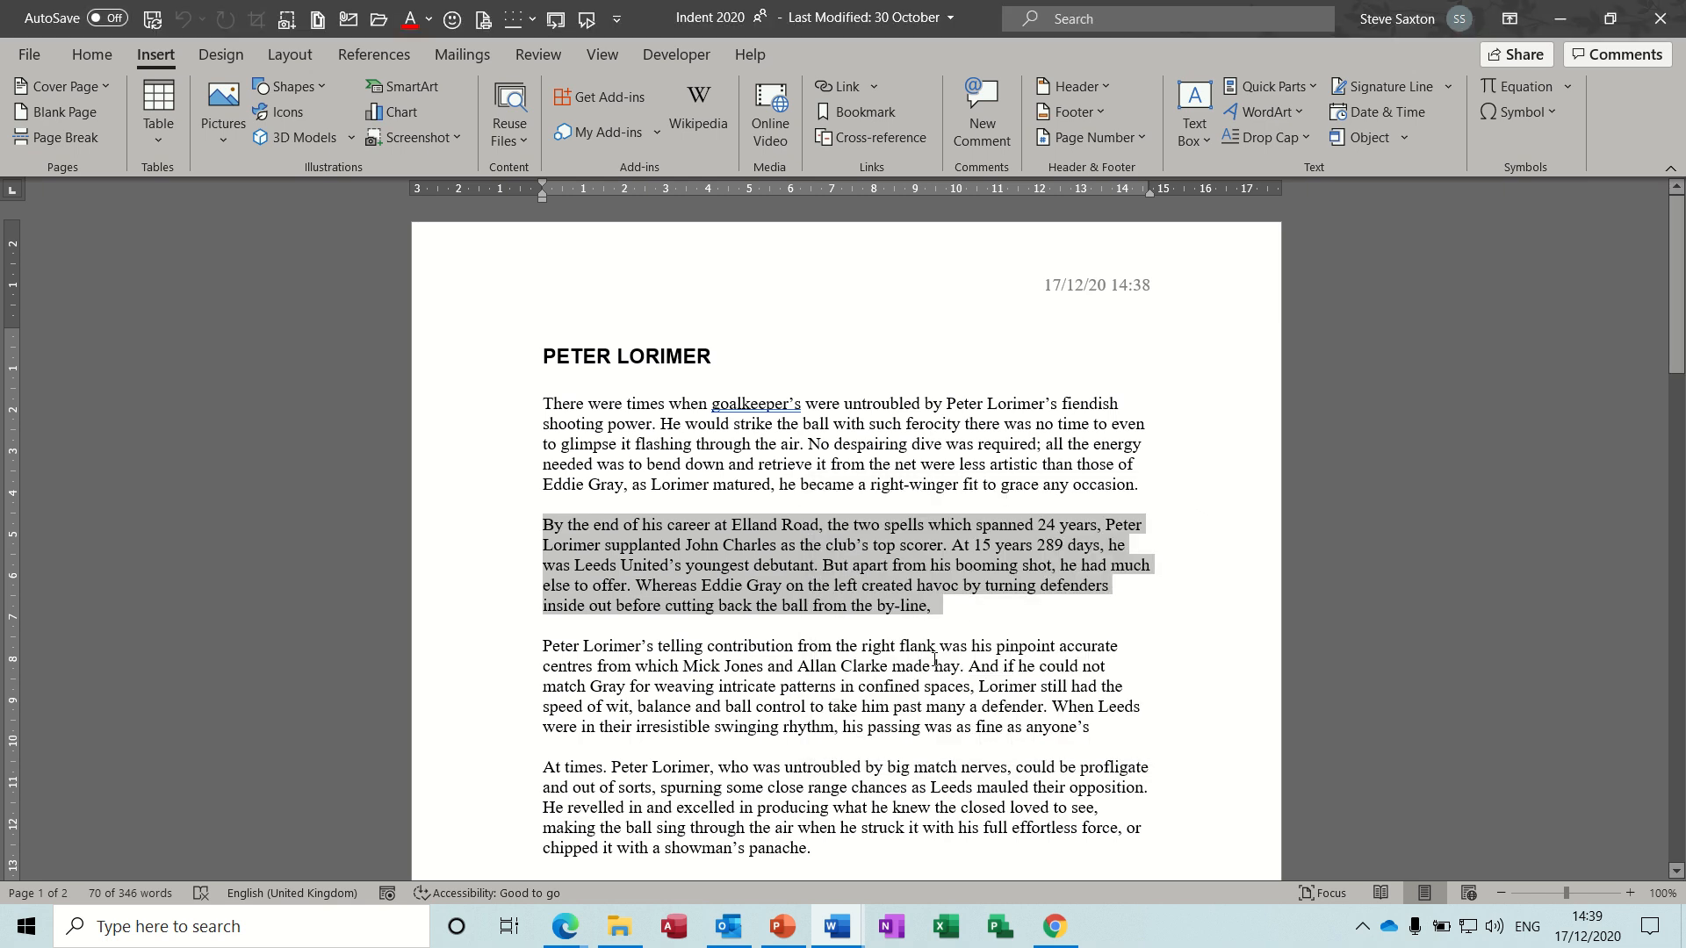
- Create a new blank document and insert the "start" AutoText entry
key(ctrl+n)
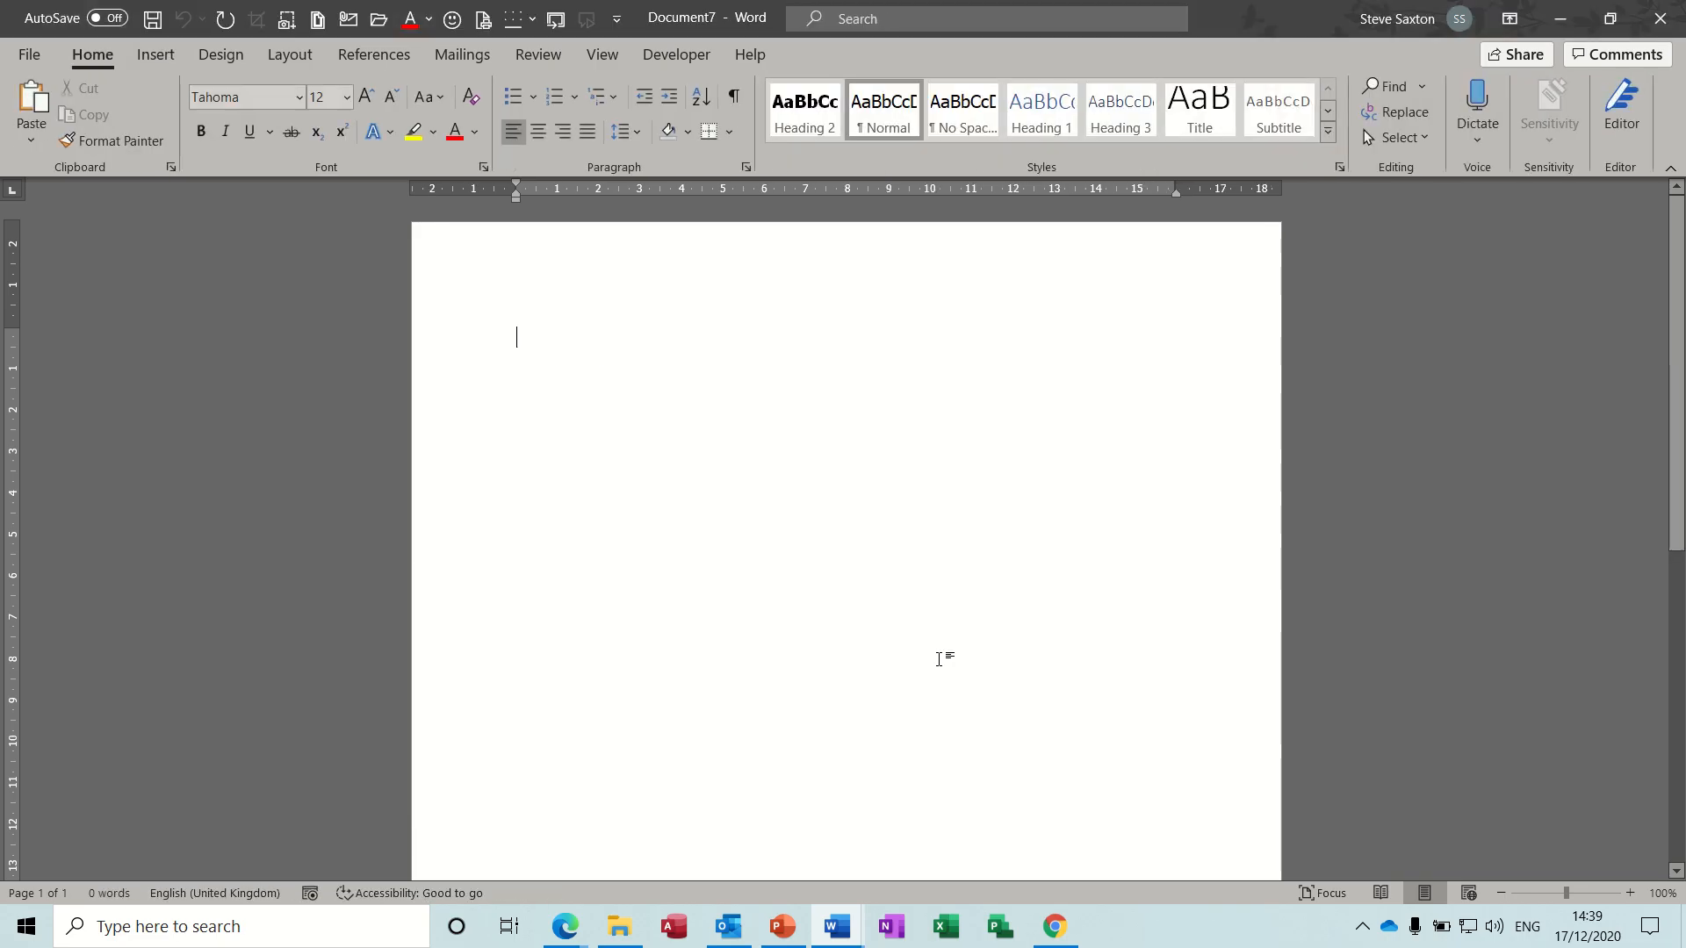
text(start)
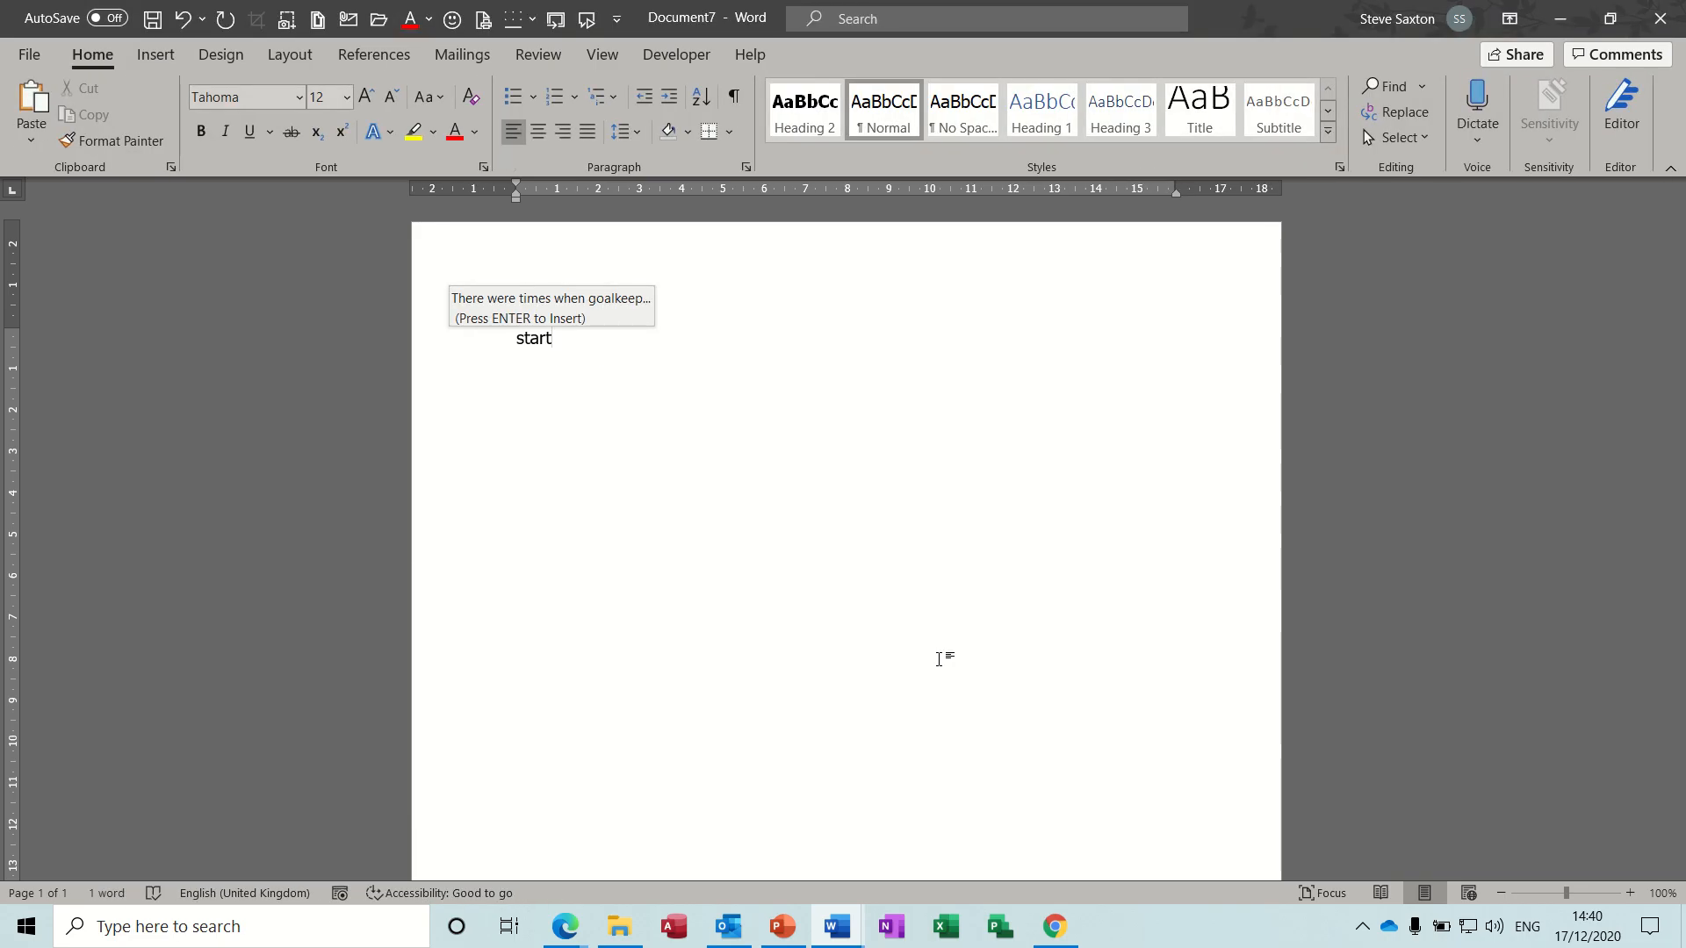
key(Return)
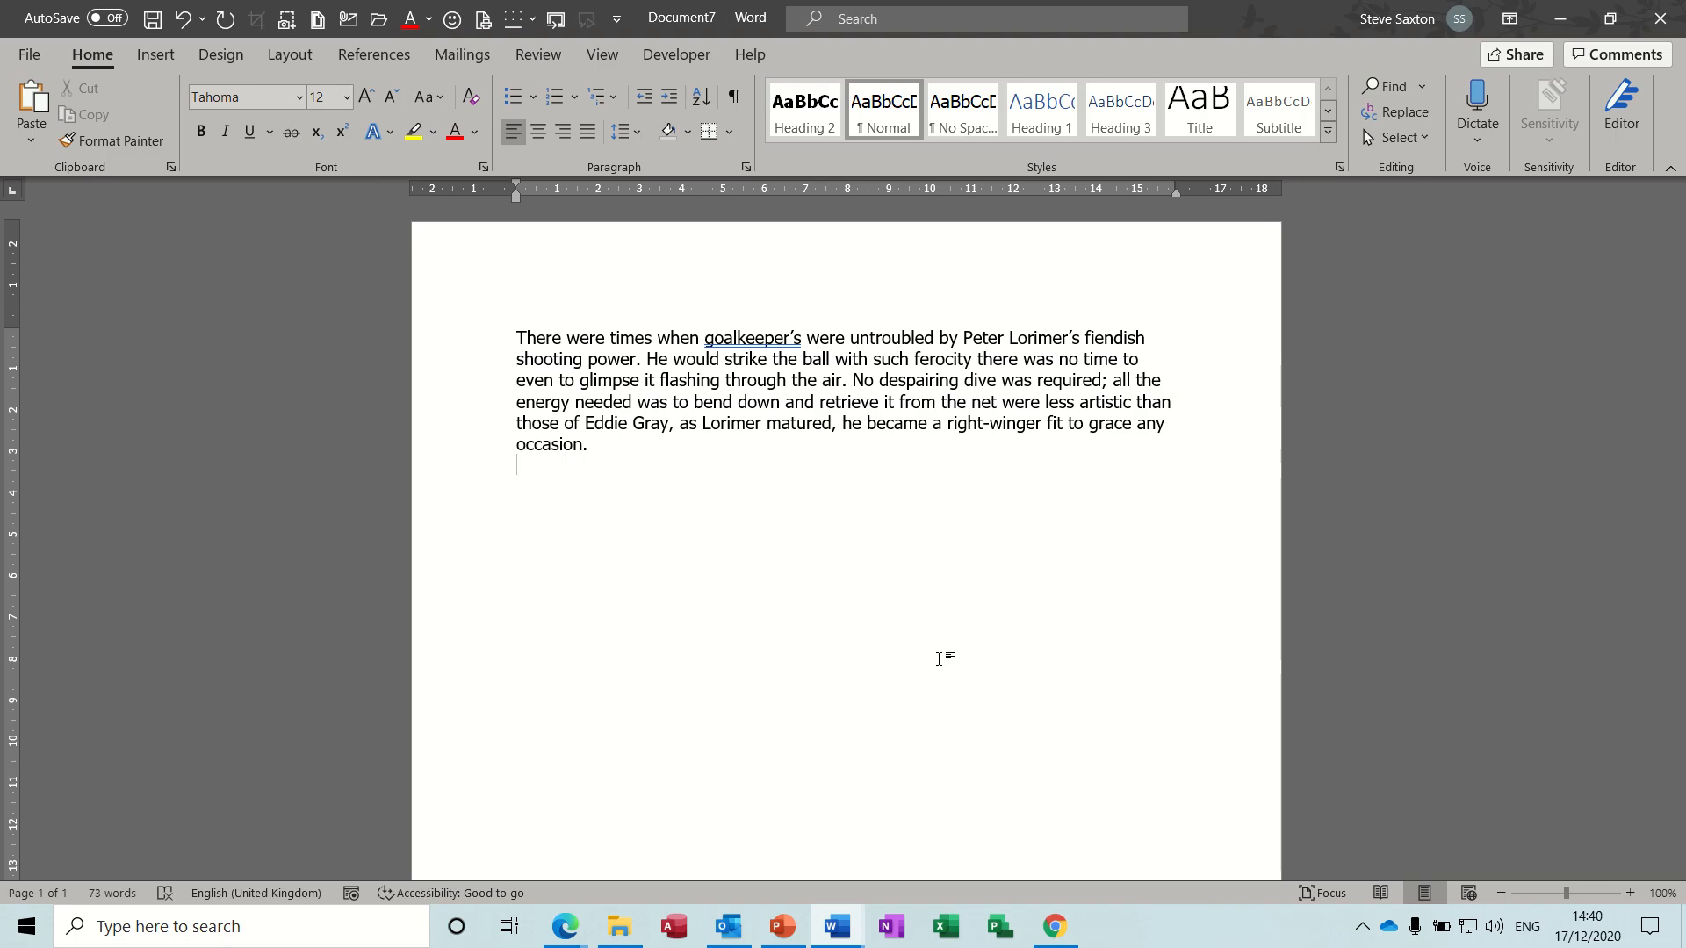
- Add a line reading "Start" below the paragraph and insert the "finish" AutoText entry under it
key(Return)
text(start)
text( finish)
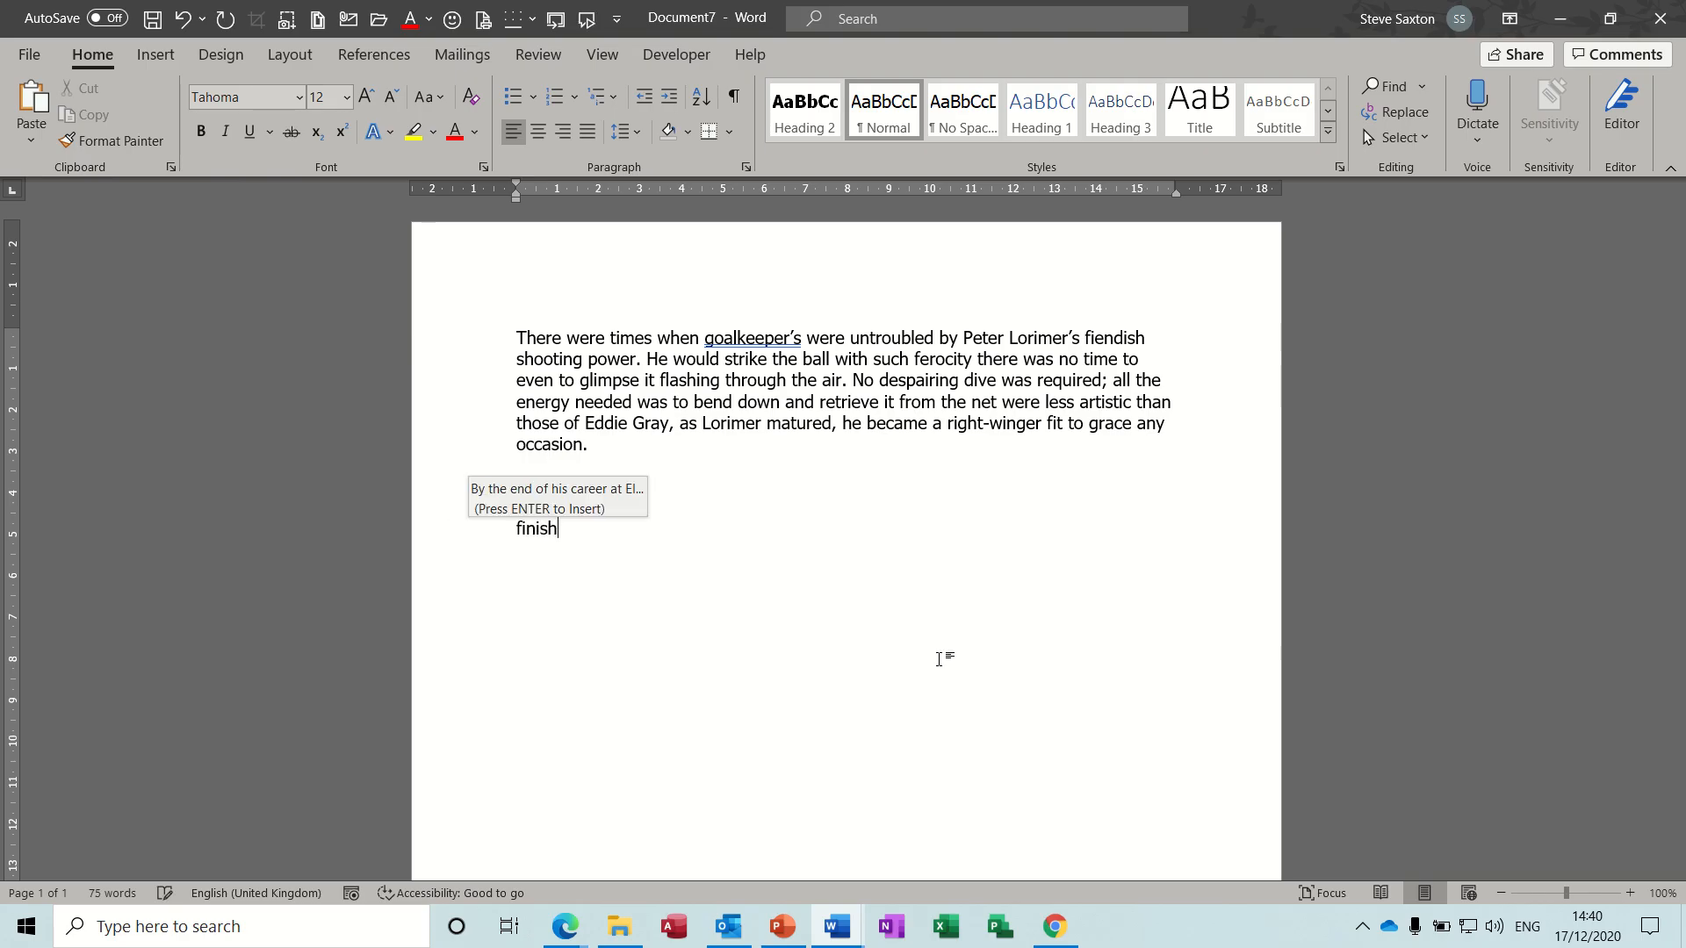
key(Return)
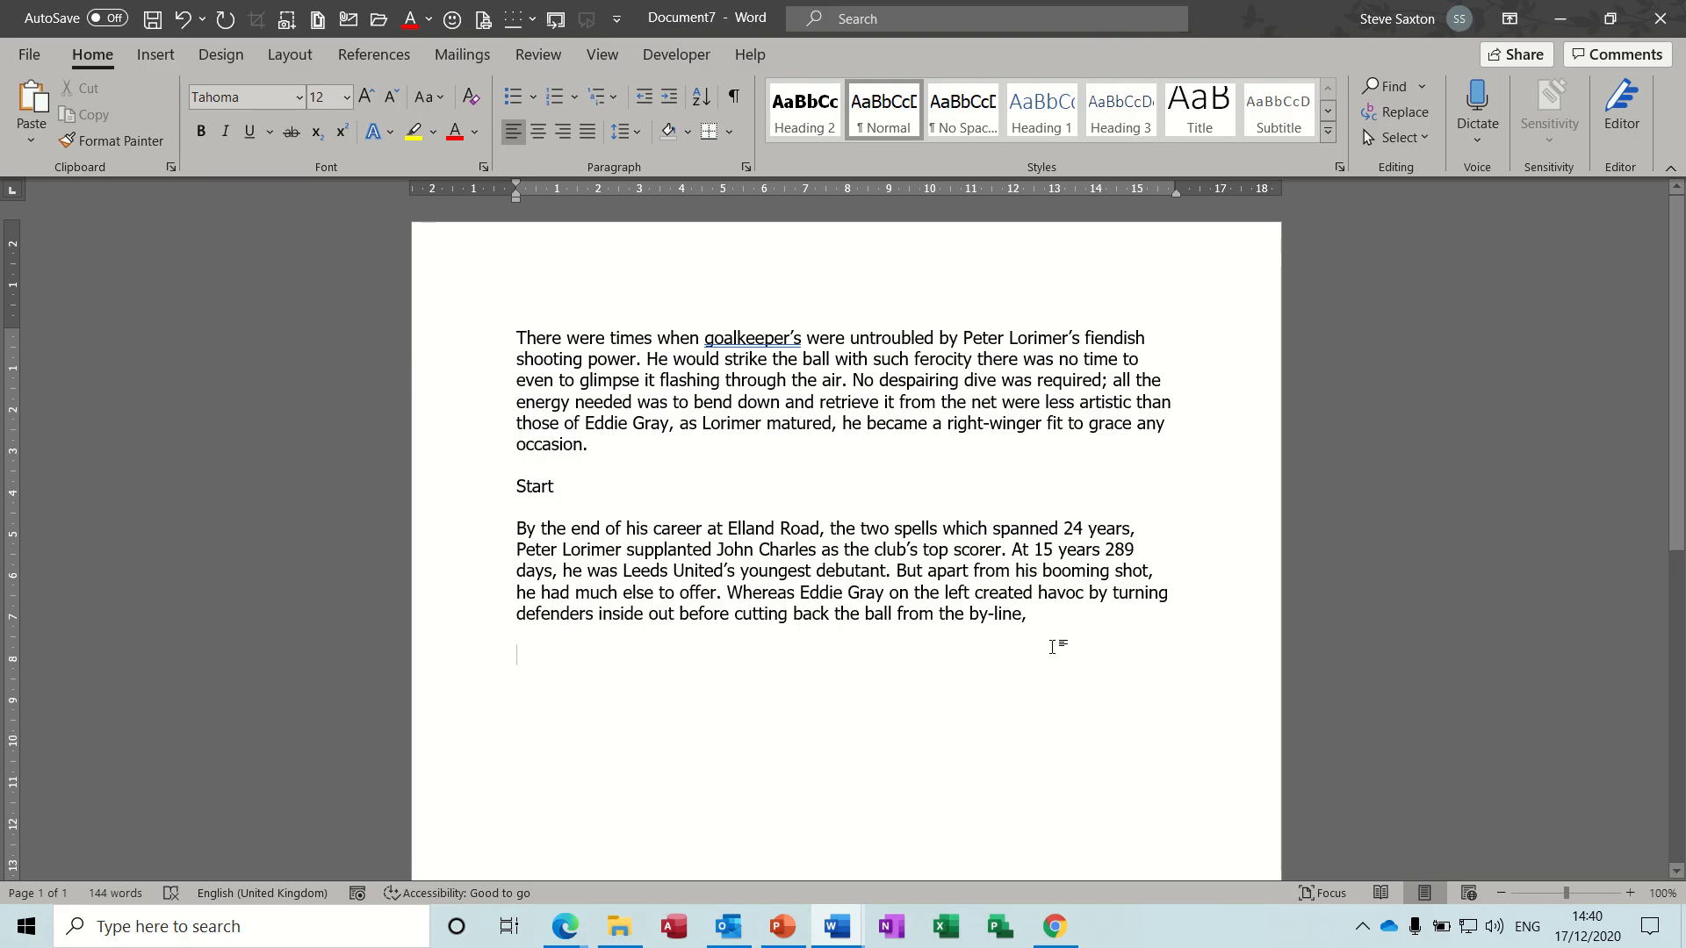
- Clear all text from the document and insert a table with seven columns and six rows
key(ctrl+a)
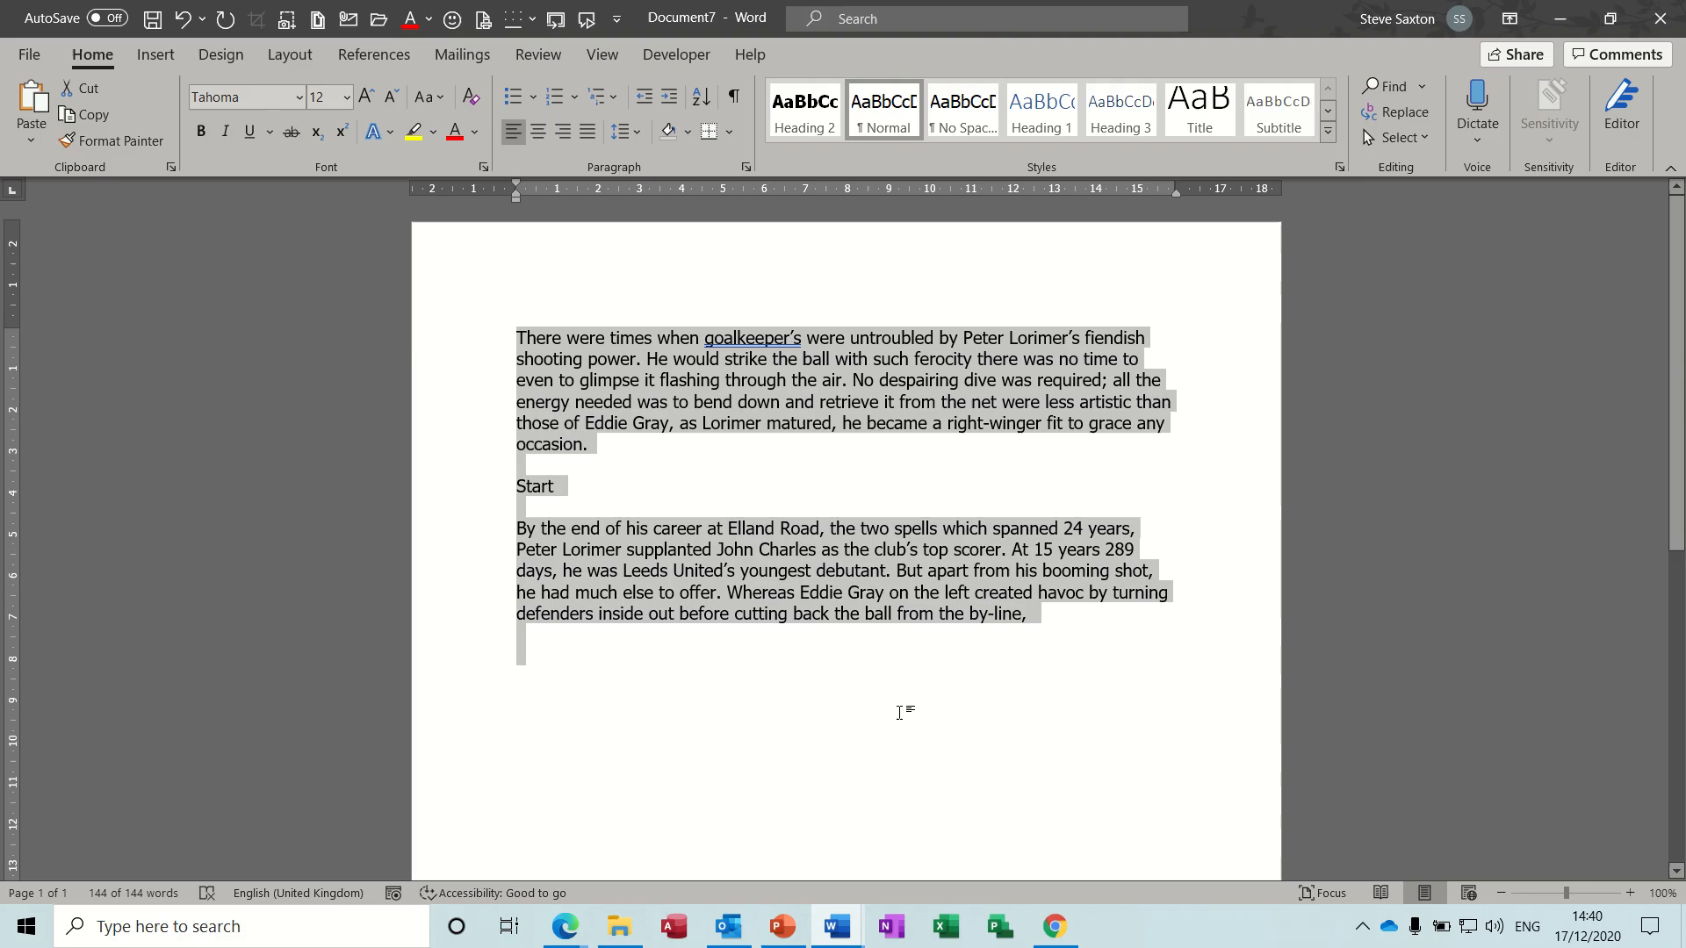
key(Delete)
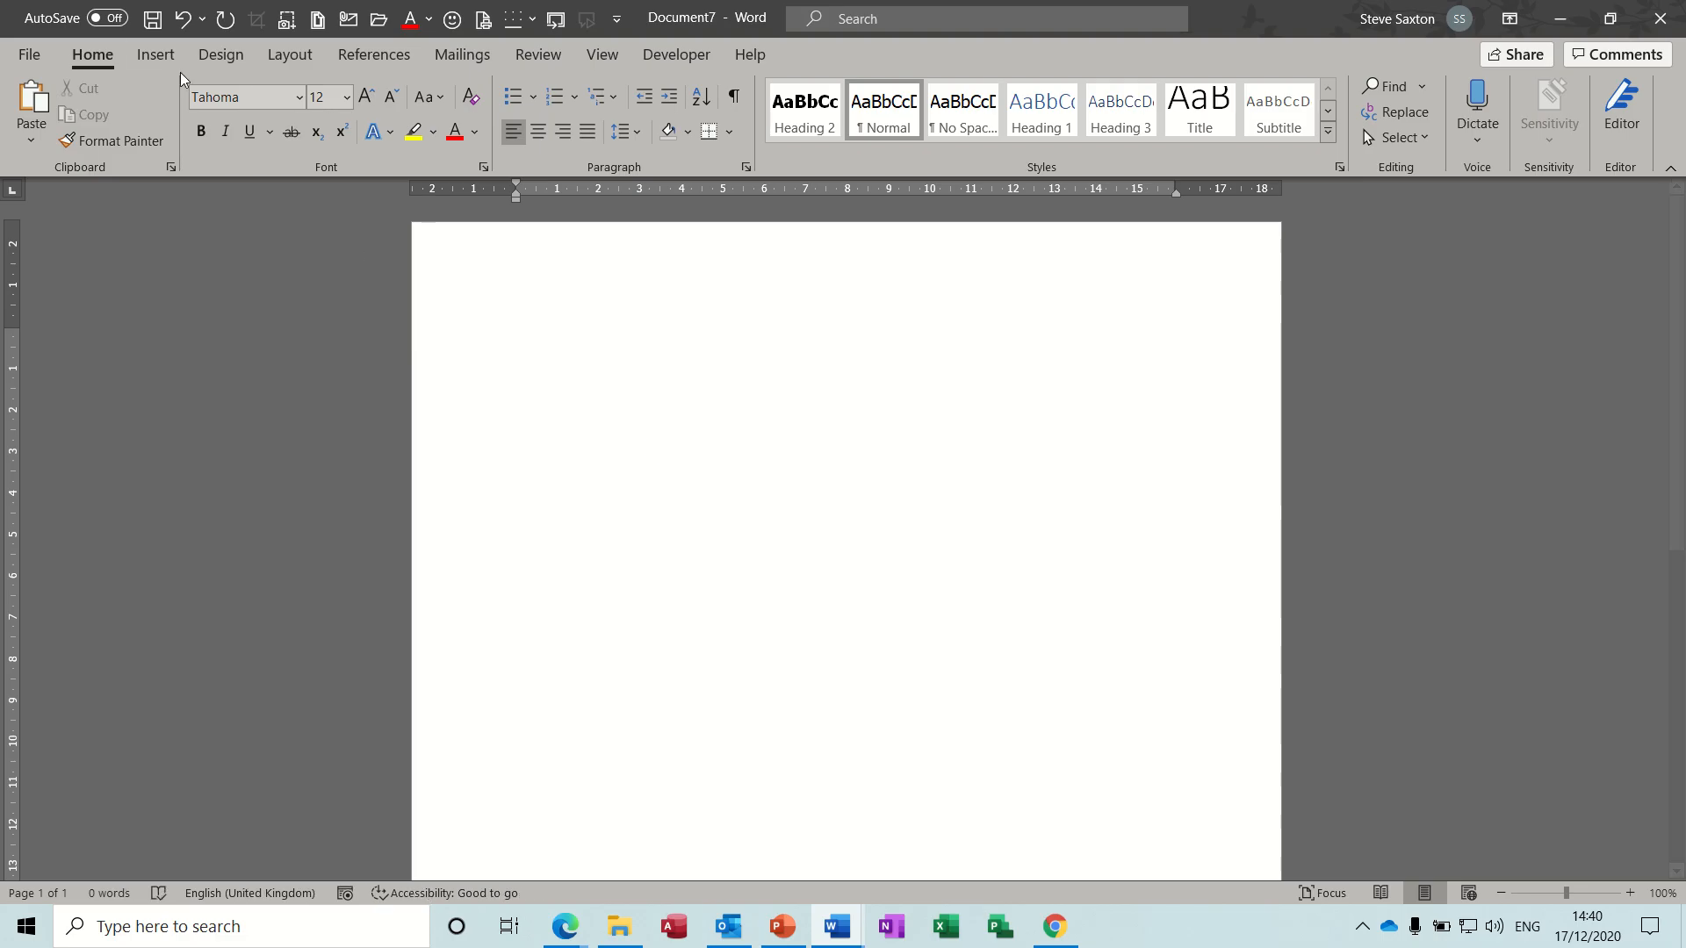
click(160, 56)
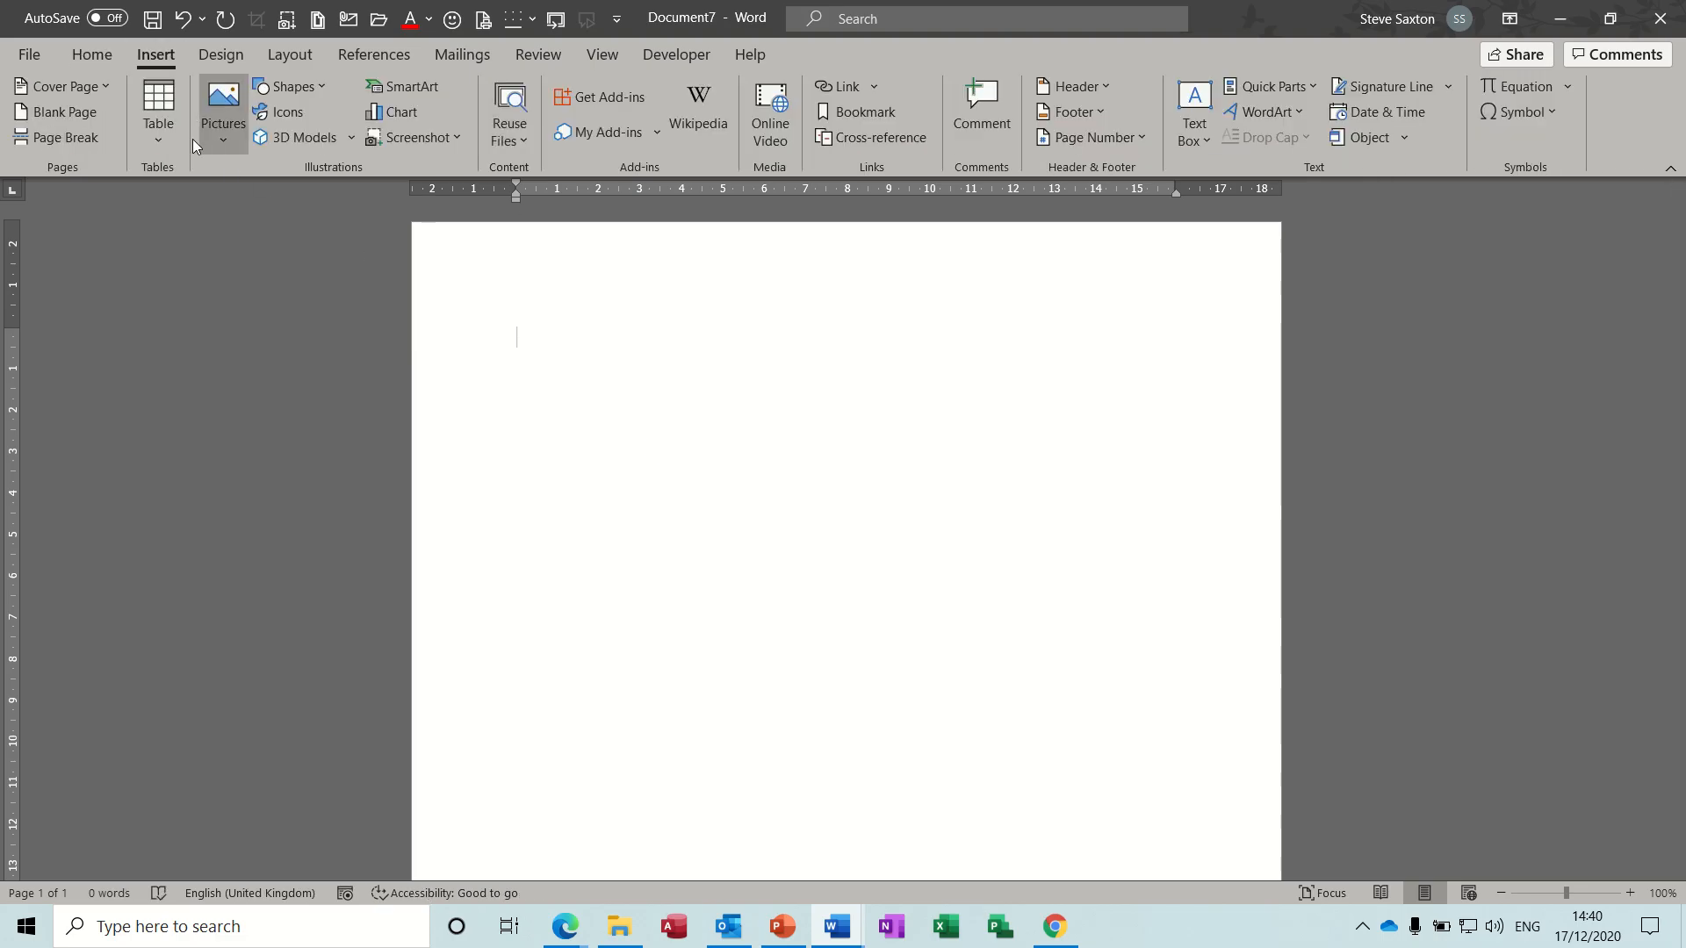
click(165, 137)
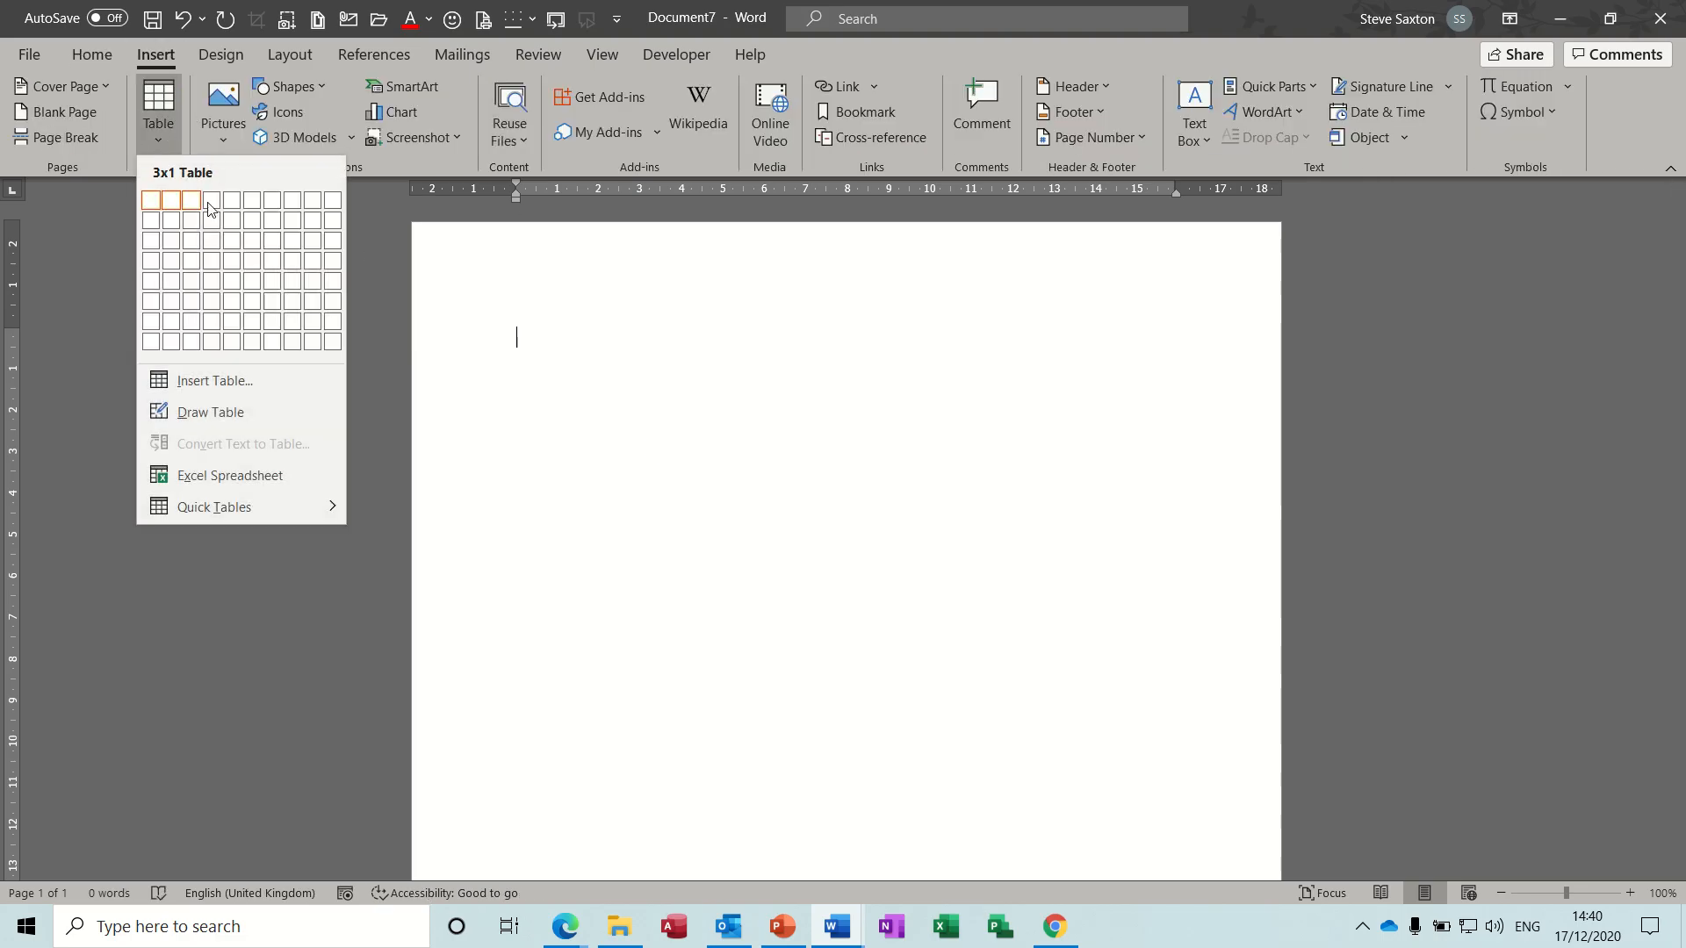
click(269, 314)
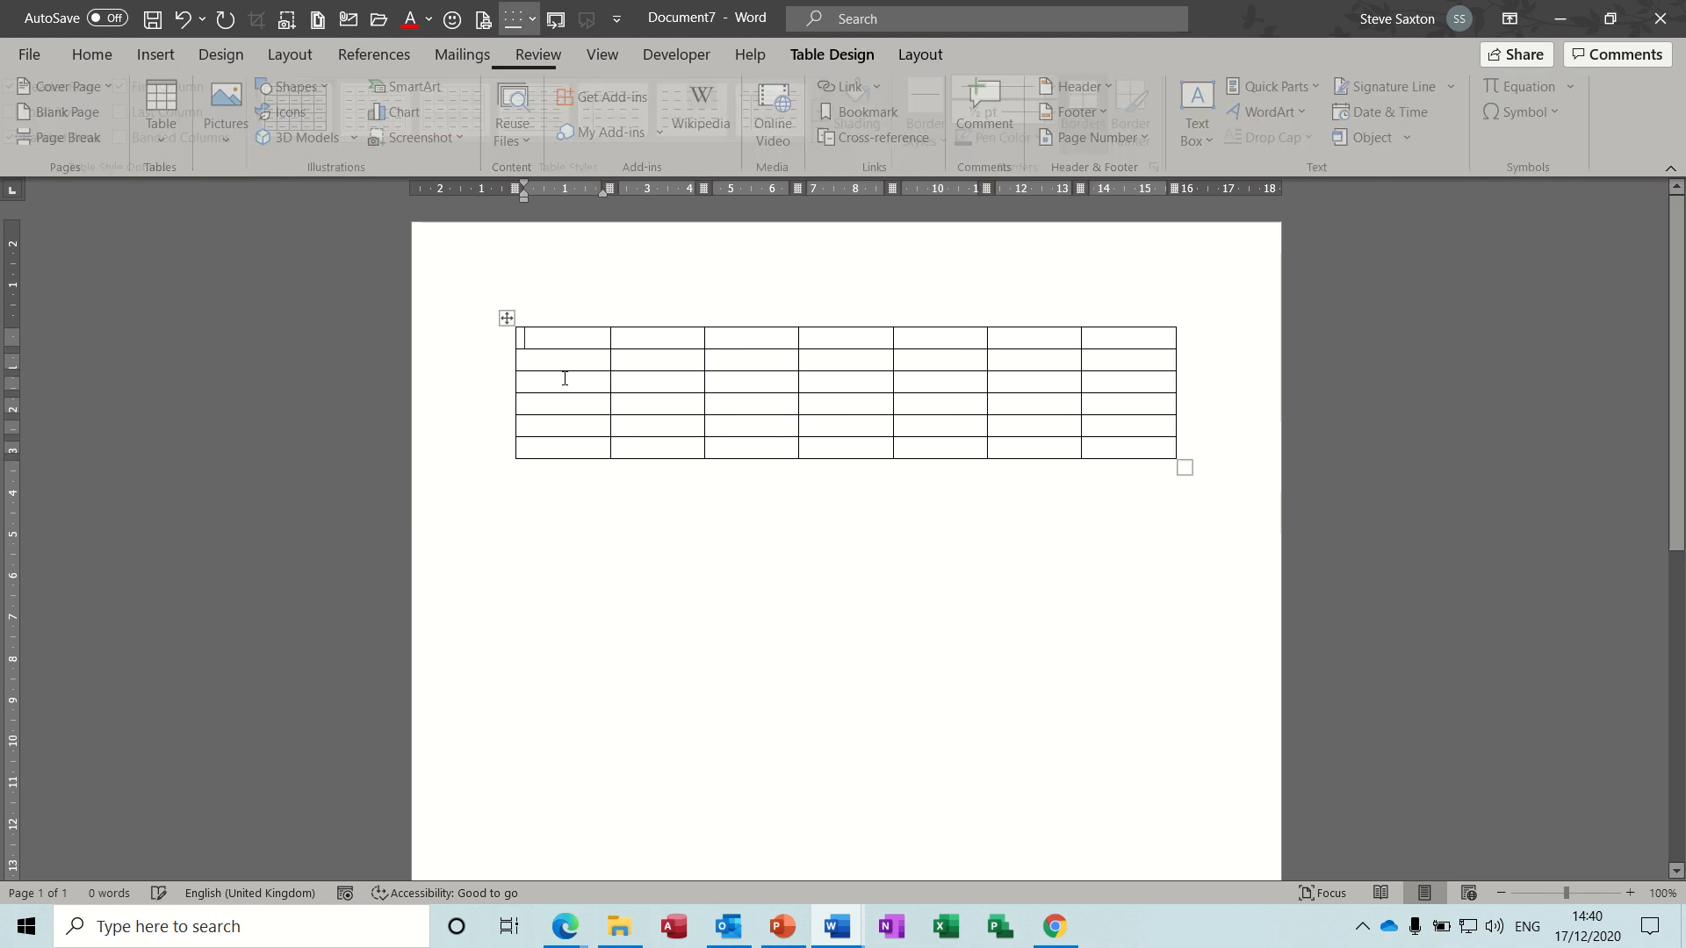
- Save the entire table as an AutoText entry named "table1" in the General category
click(508, 319)
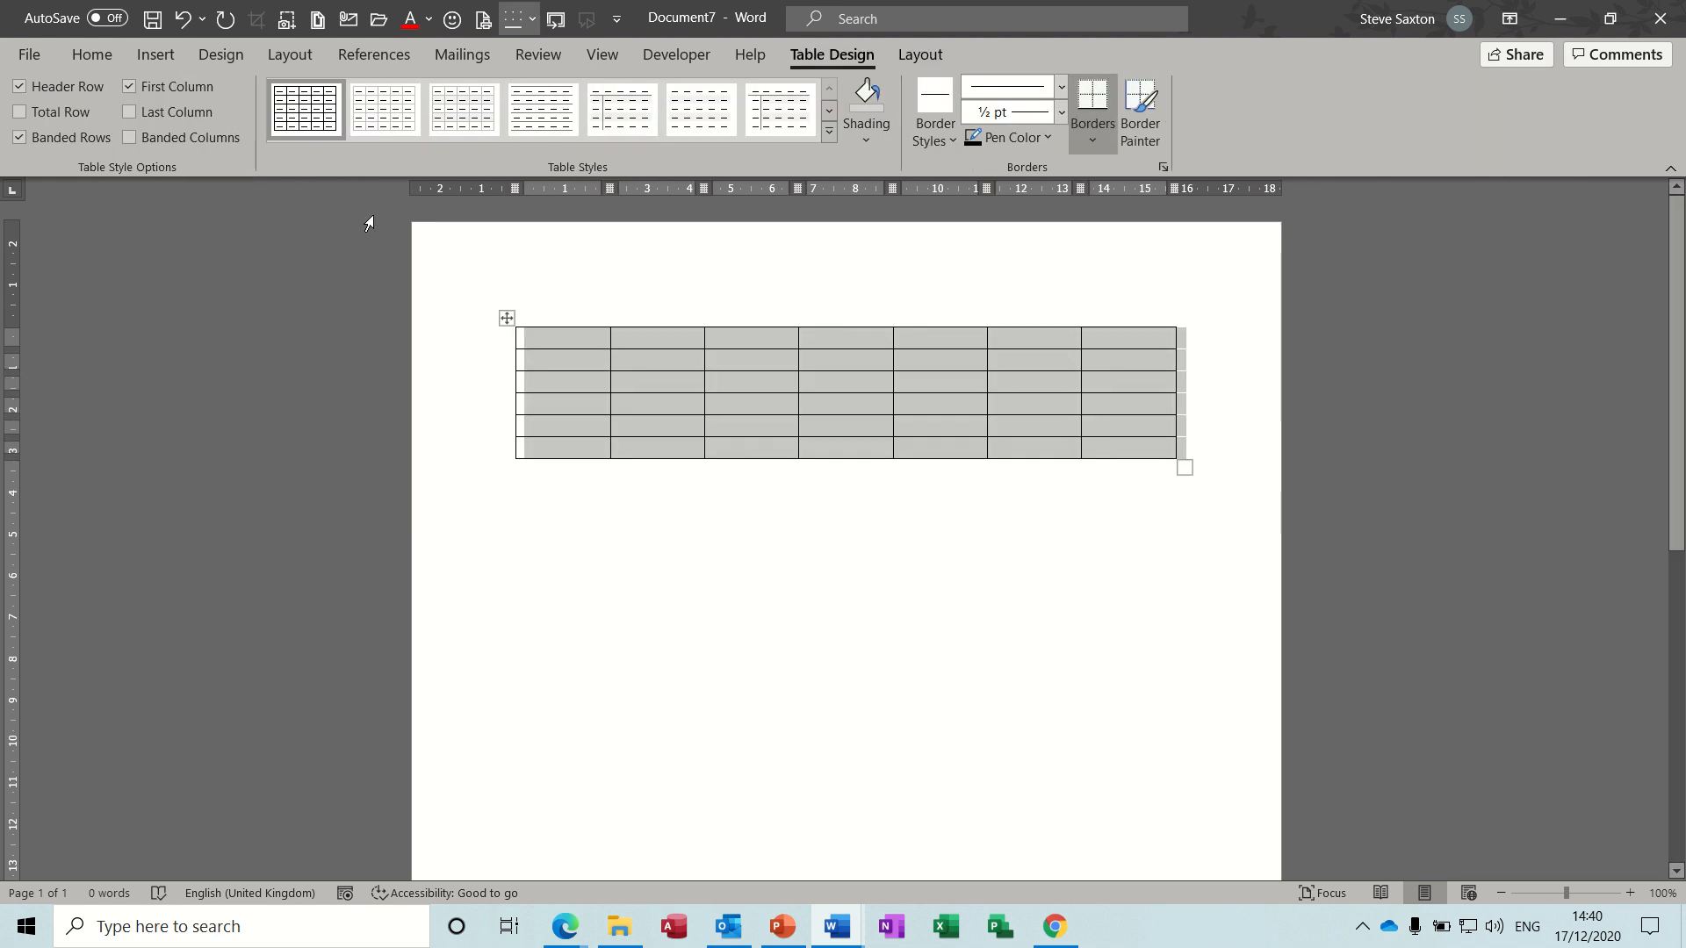
click(156, 56)
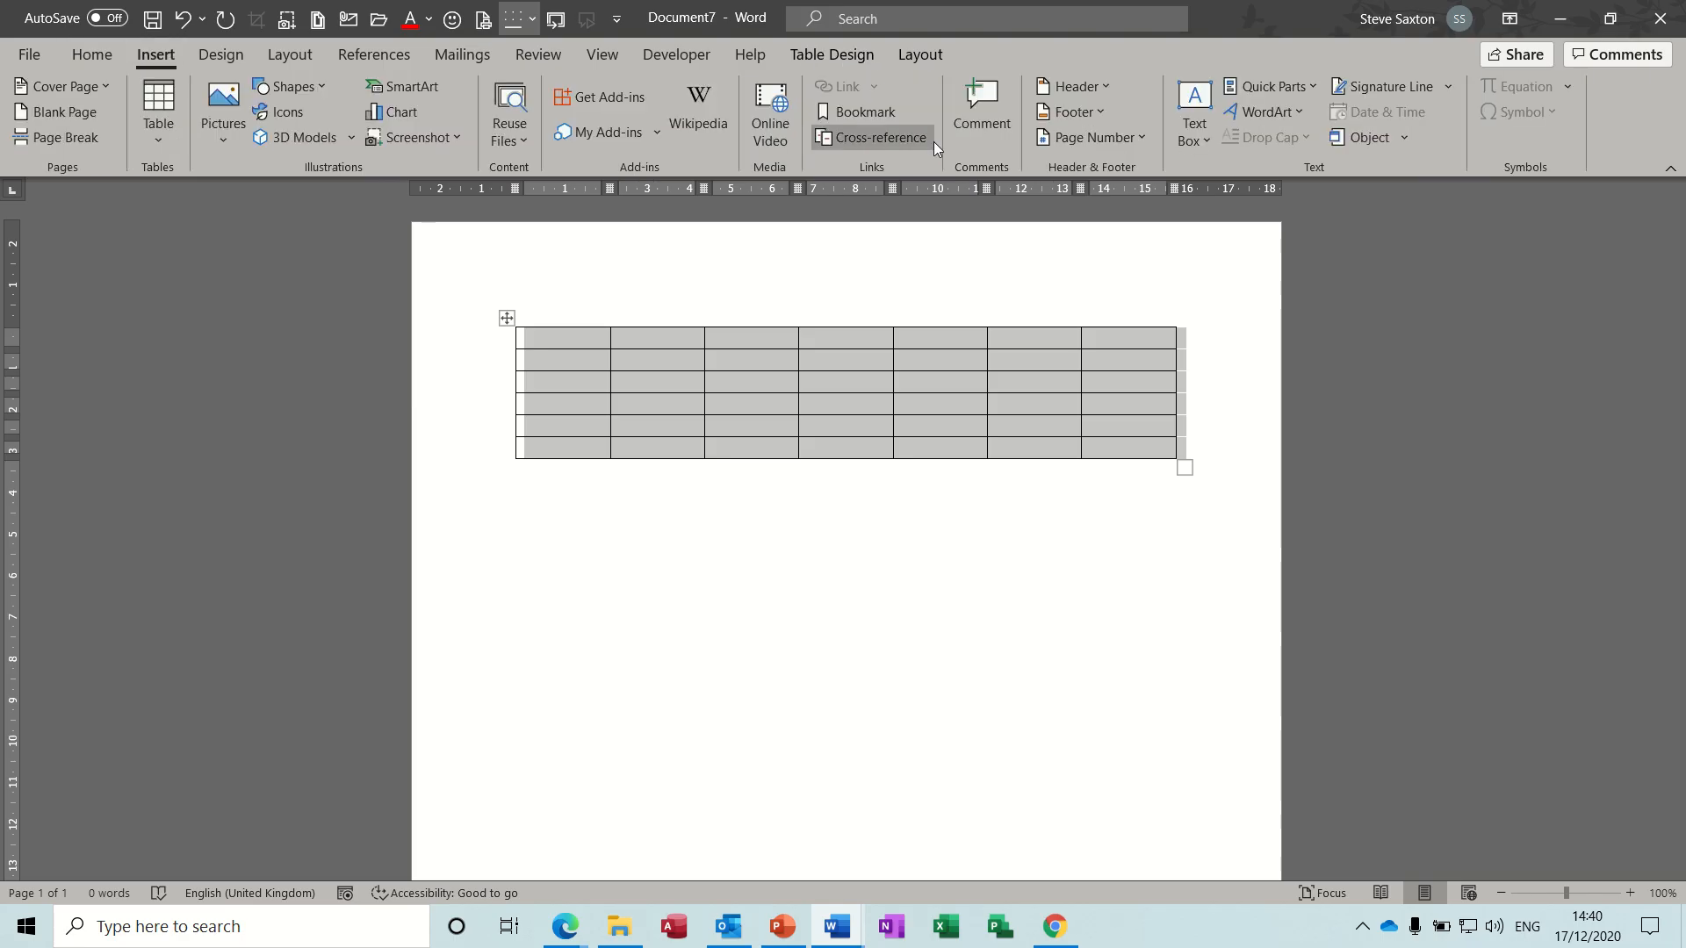
click(1316, 95)
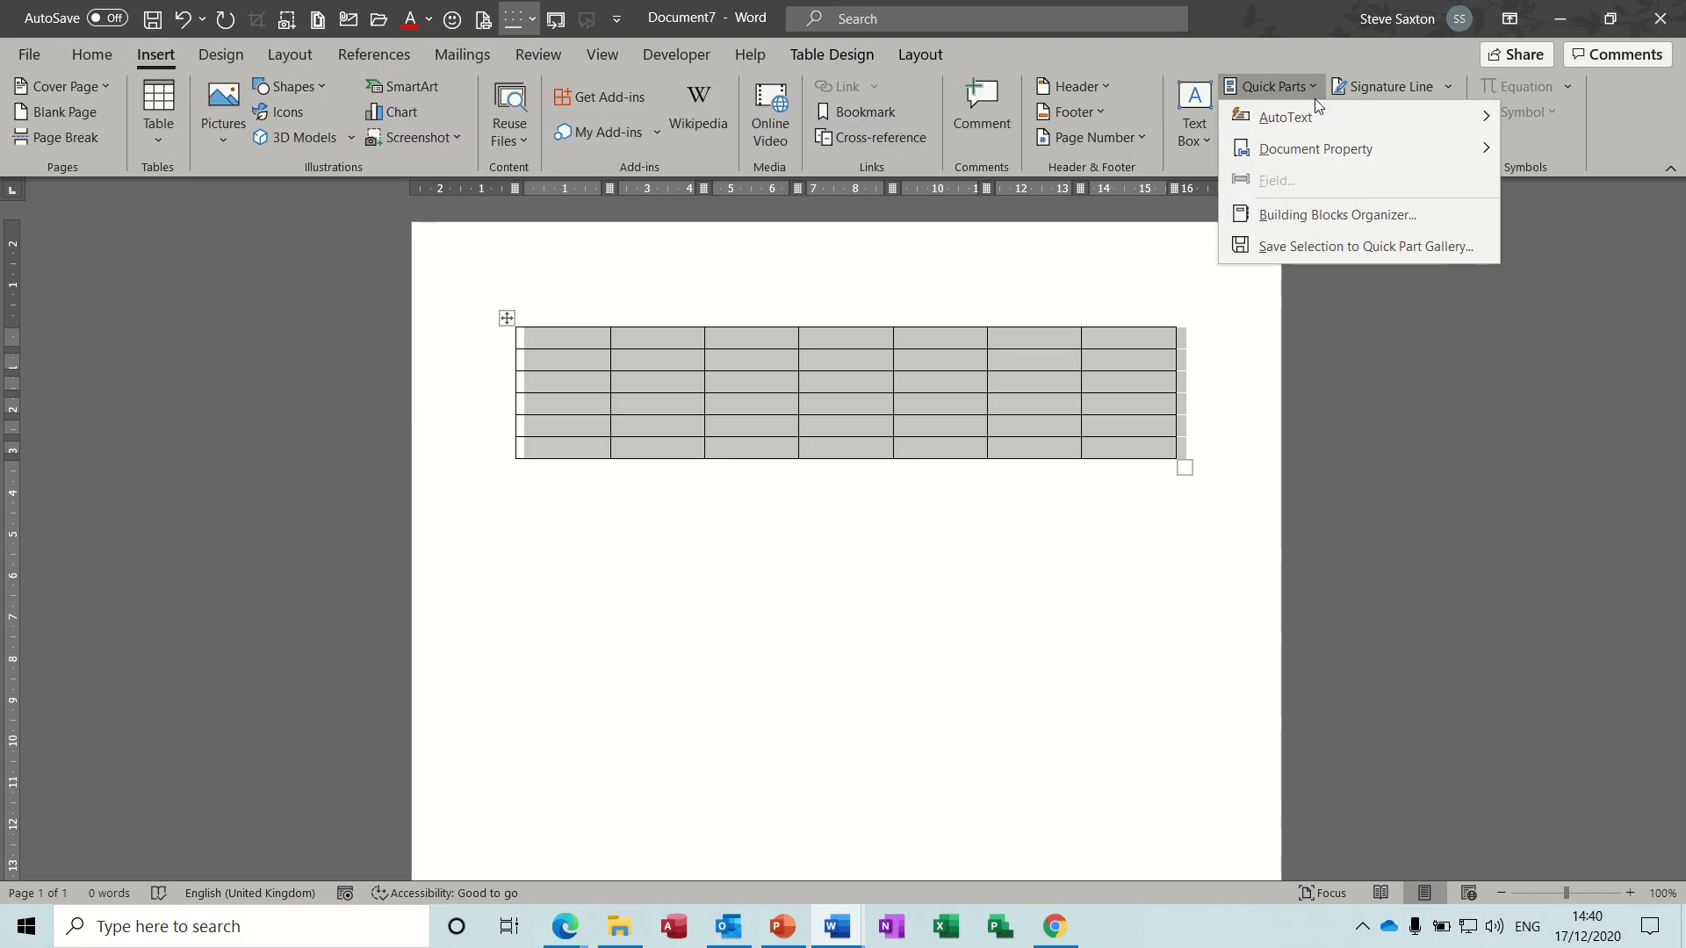
mouse_move(1282, 123)
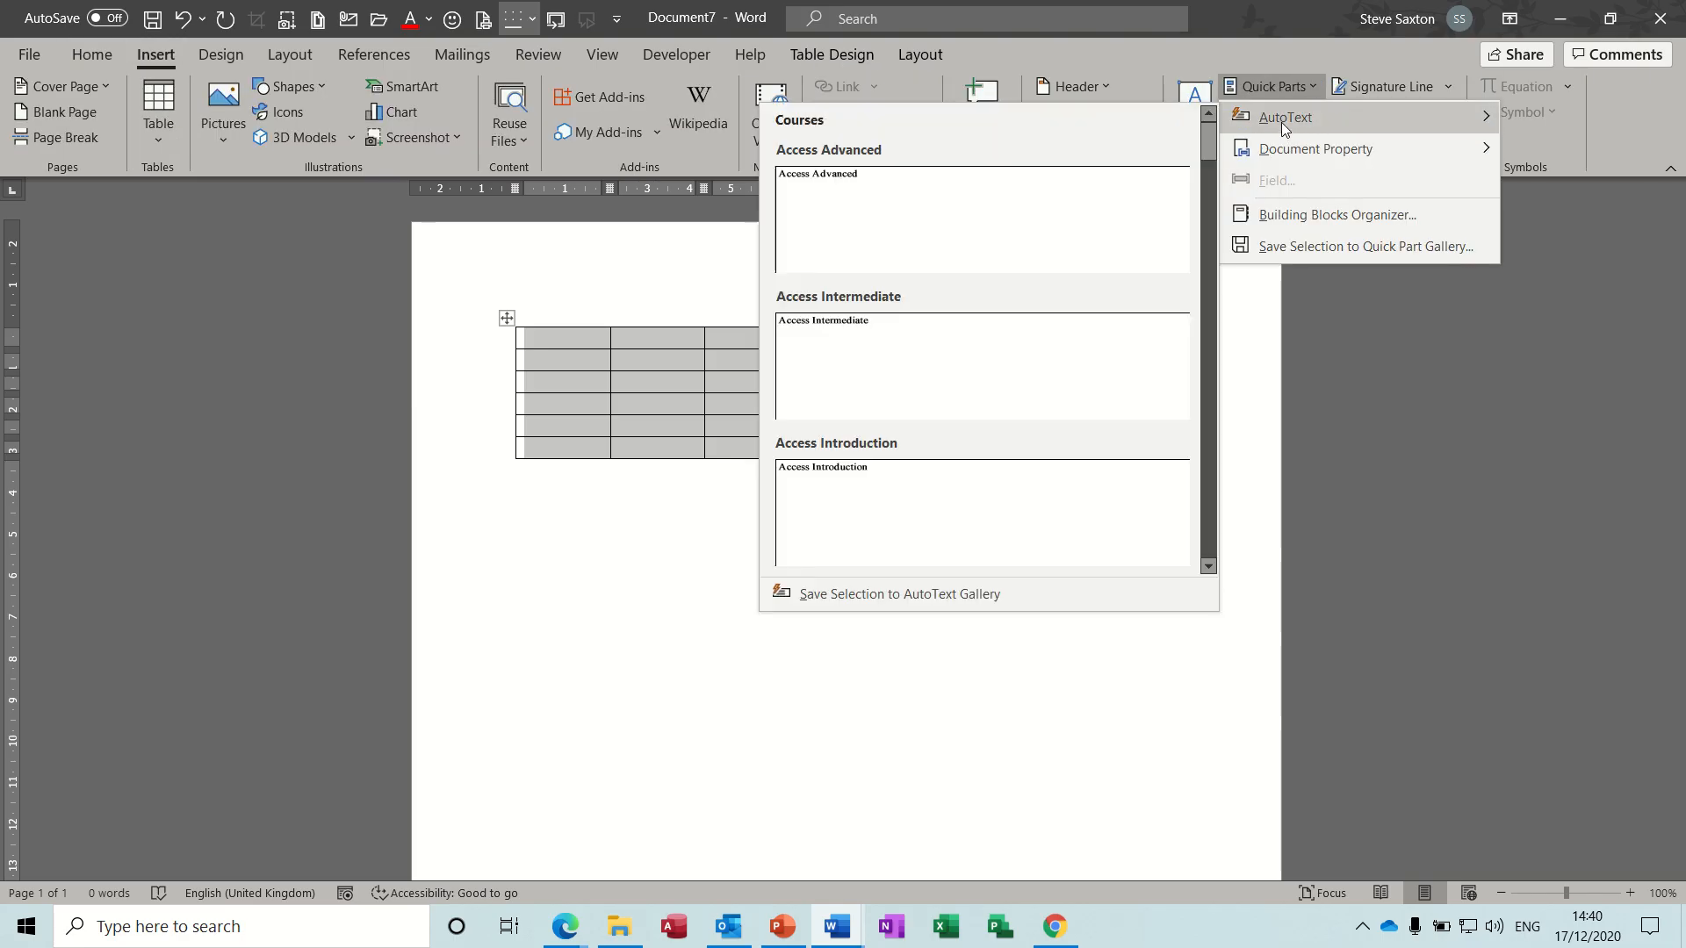
click(910, 593)
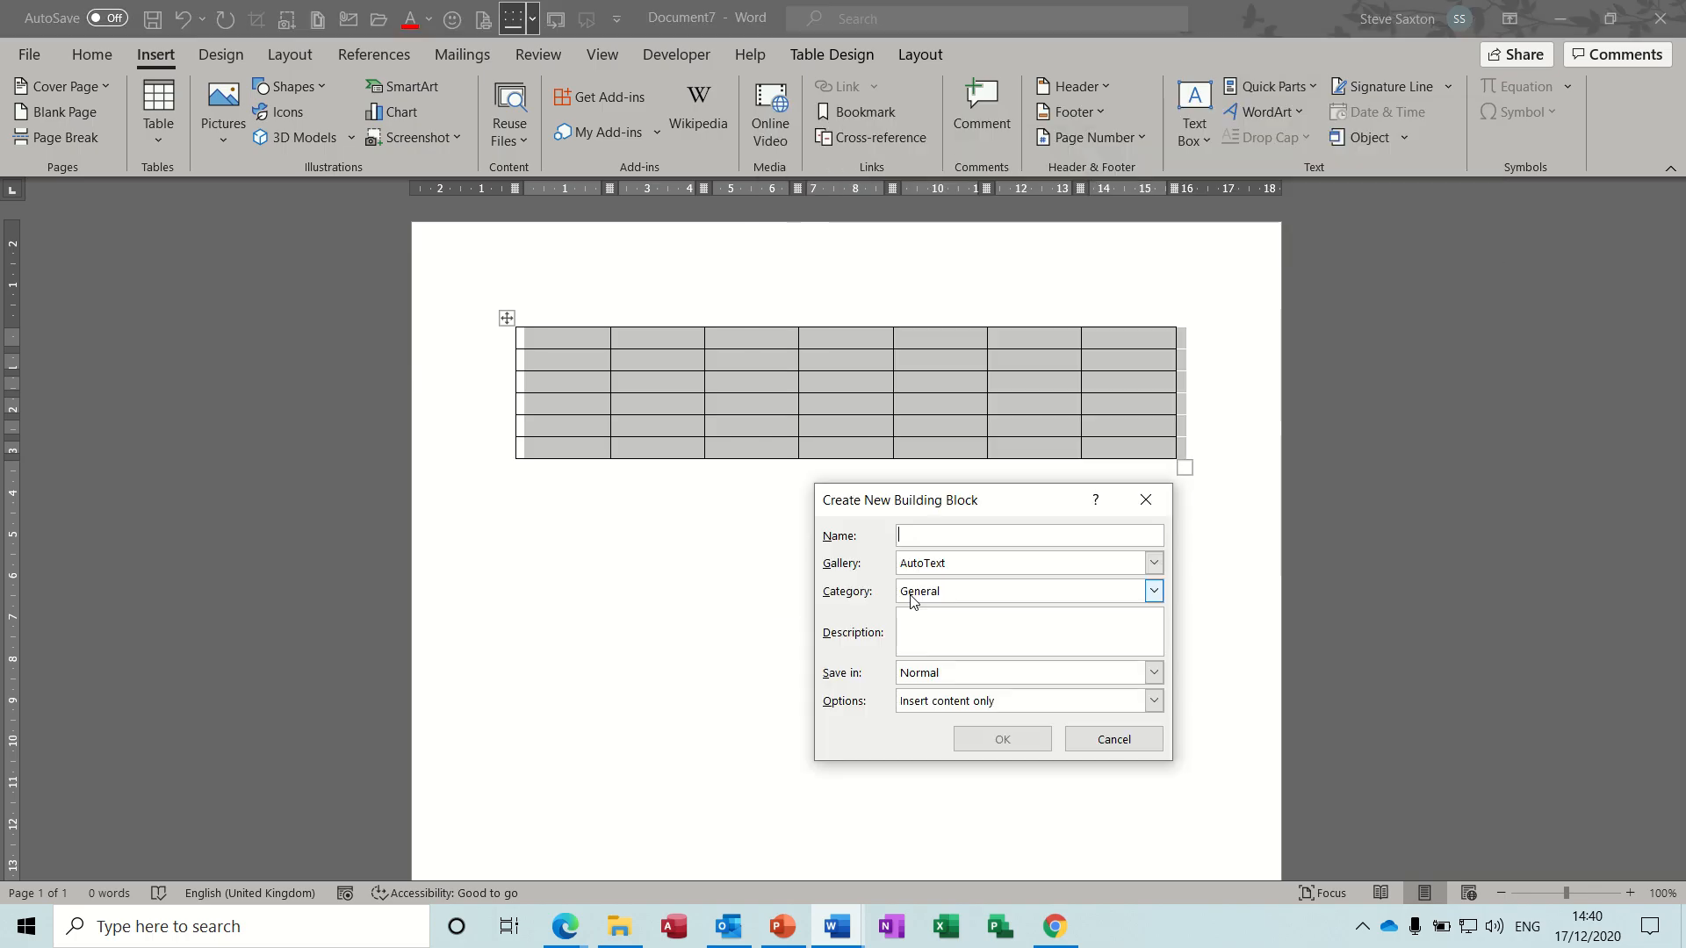
text(tab)
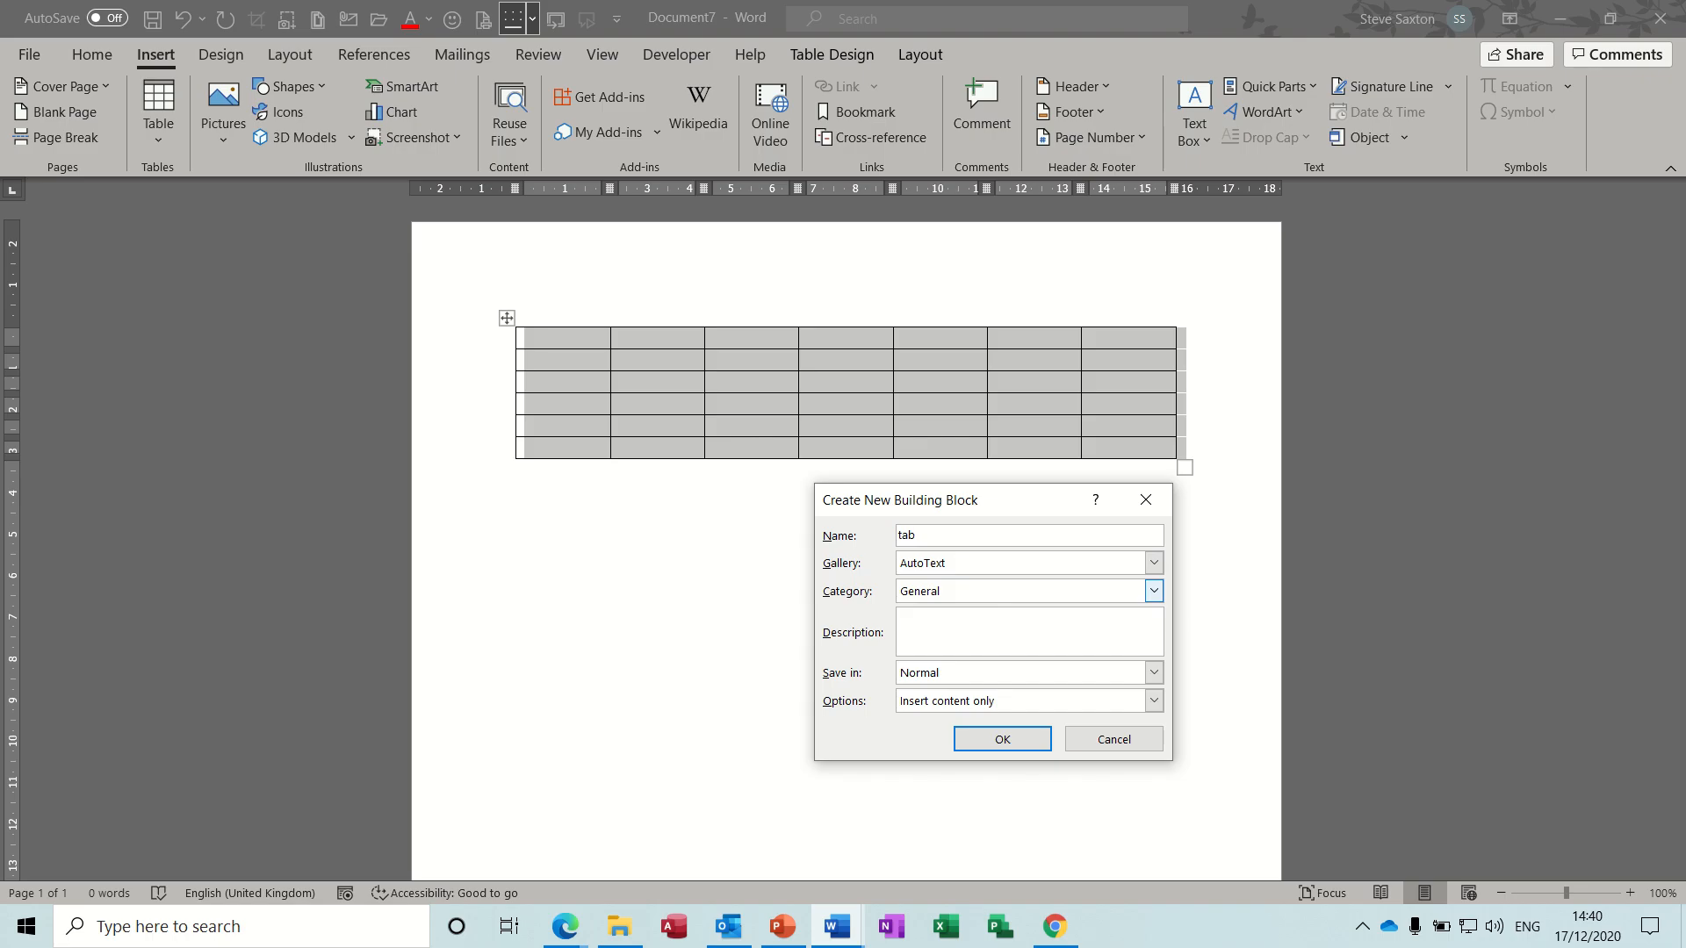
text(le1)
click(1001, 742)
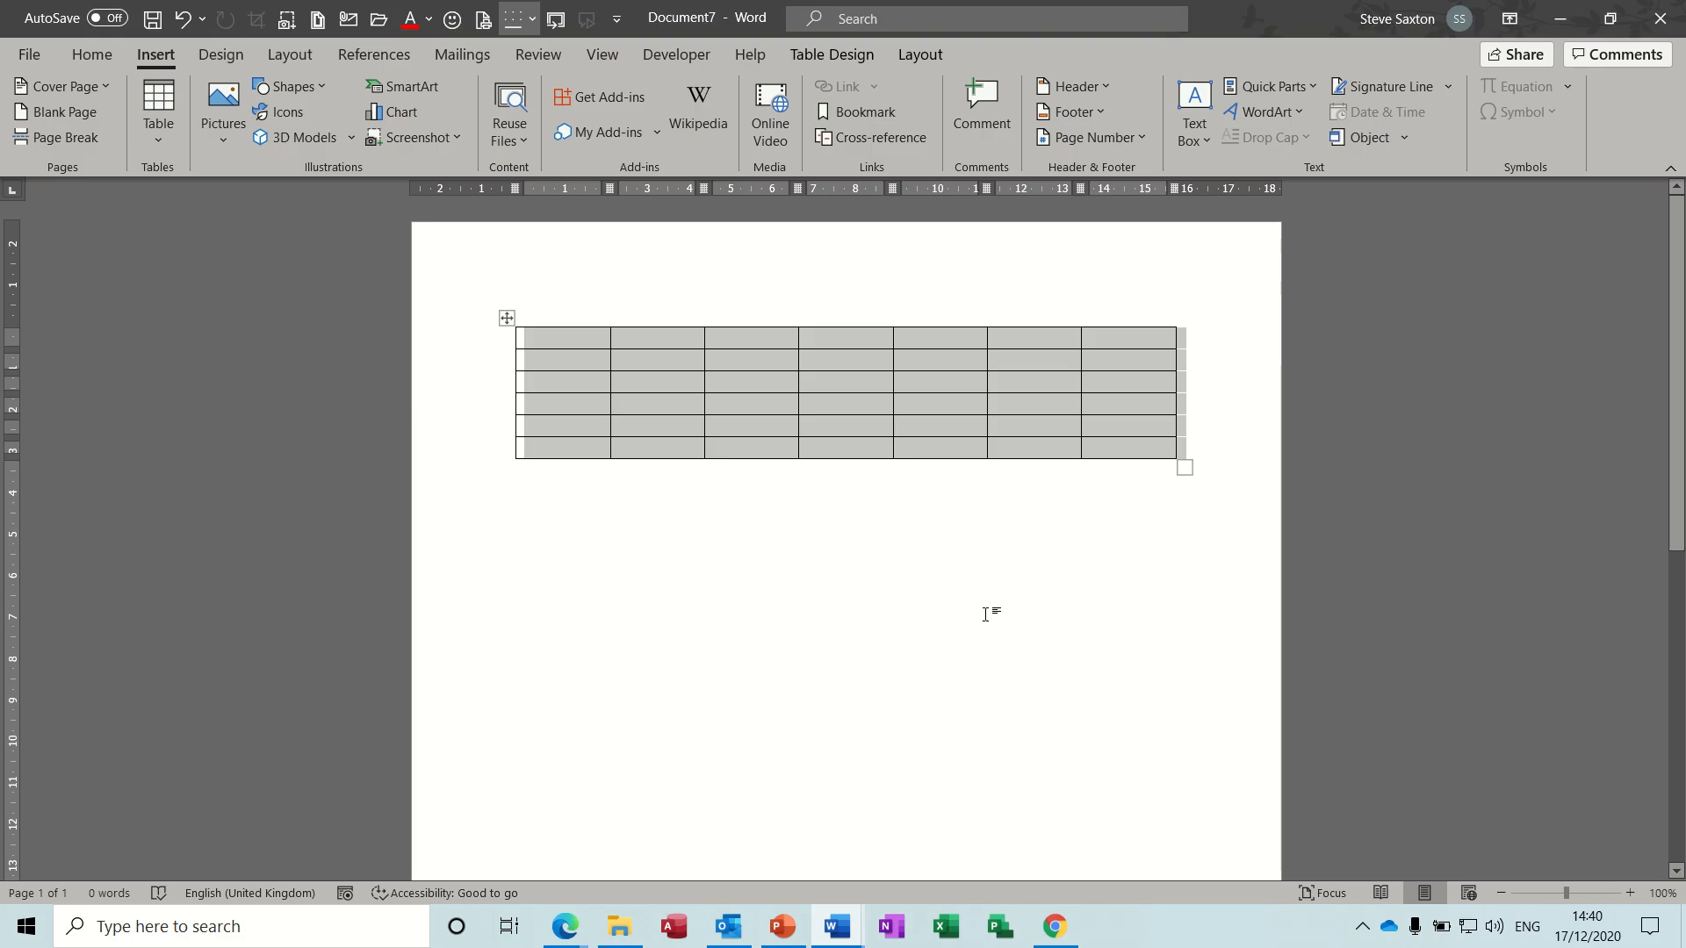
- Delete the table and insert the "table1" AutoText entry in its place
key(BackSpace)
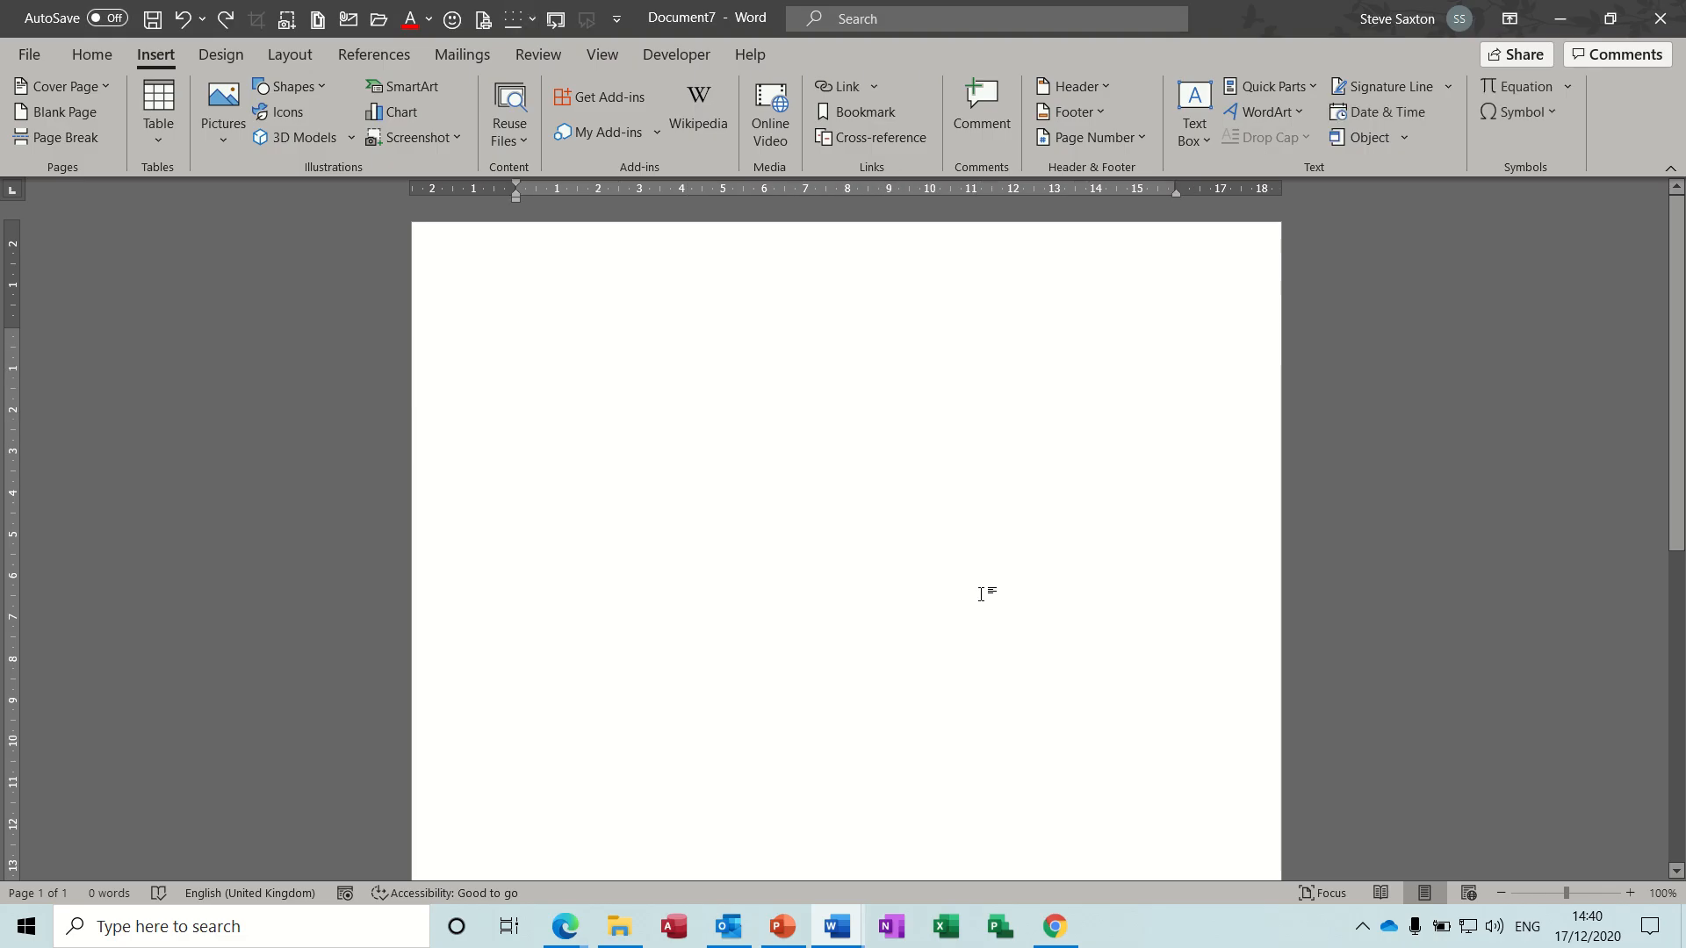
text(table)
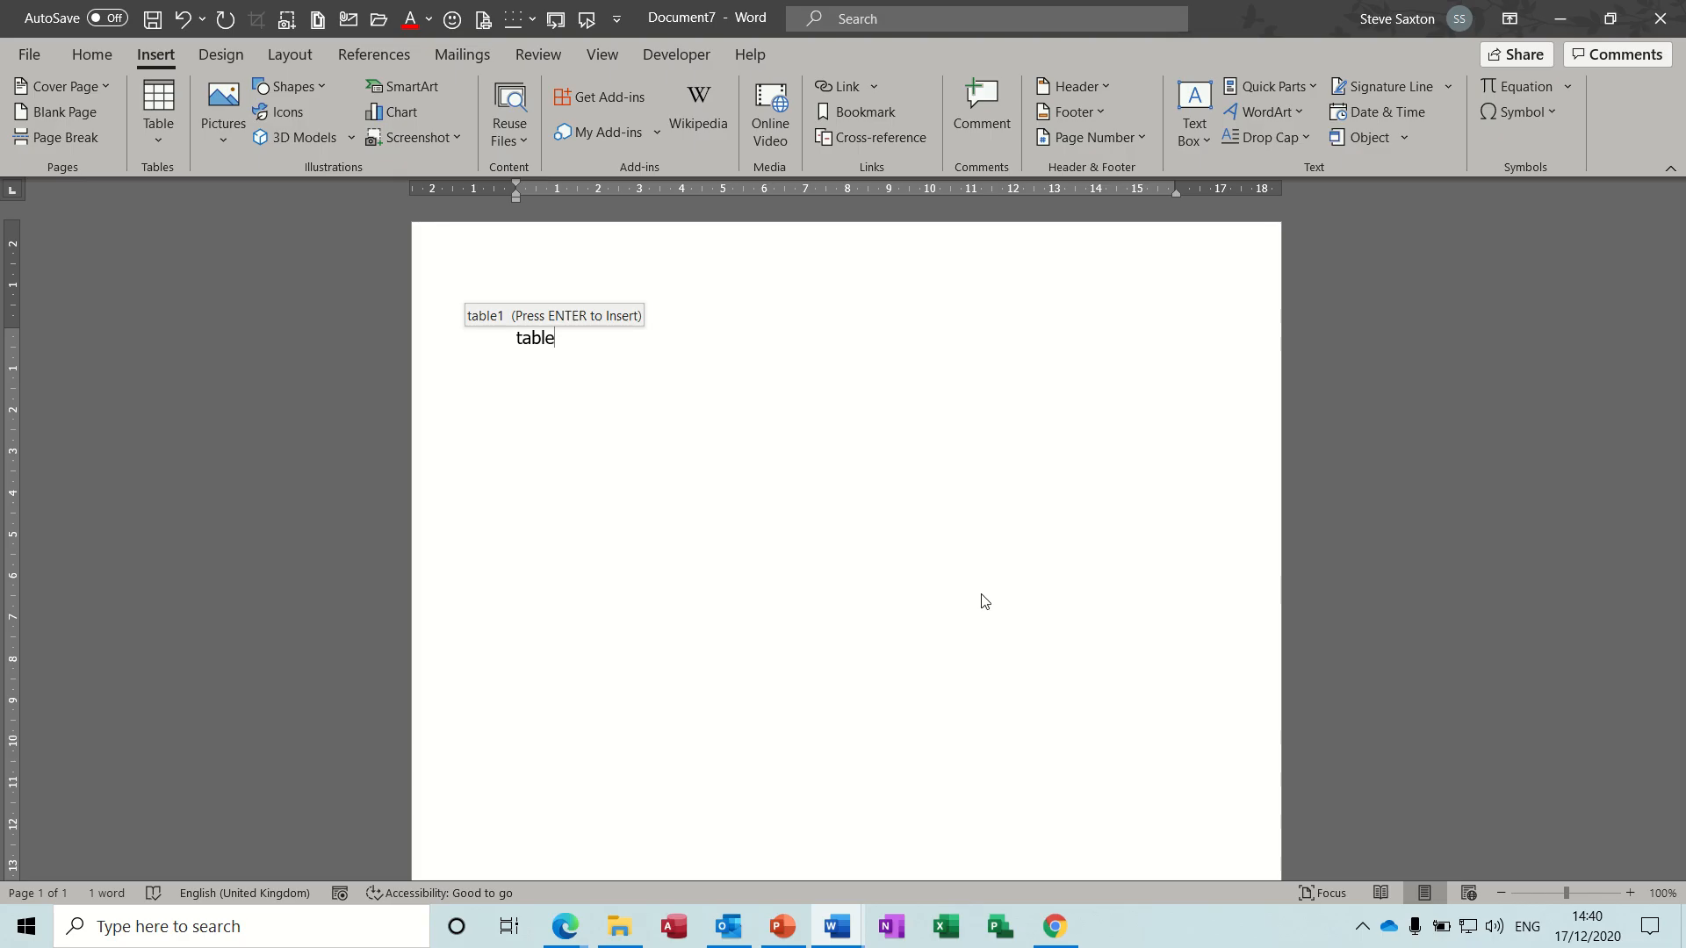
key(Return)
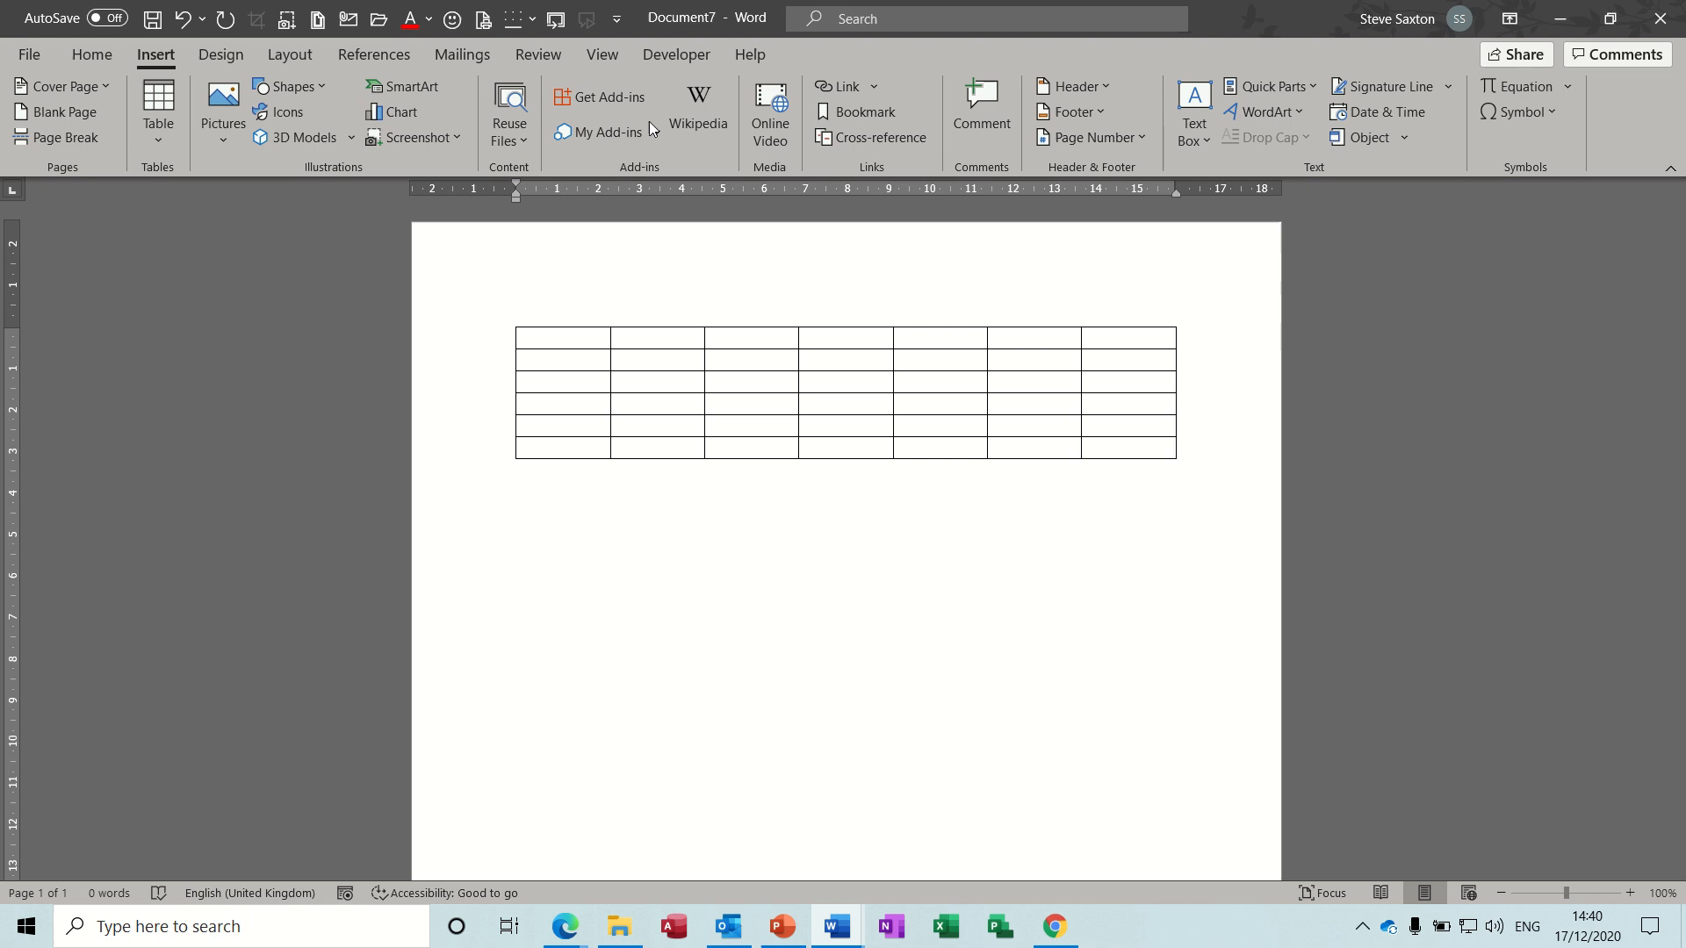
- Insert a default clustered column chart below the table and close its data sheet
click(402, 114)
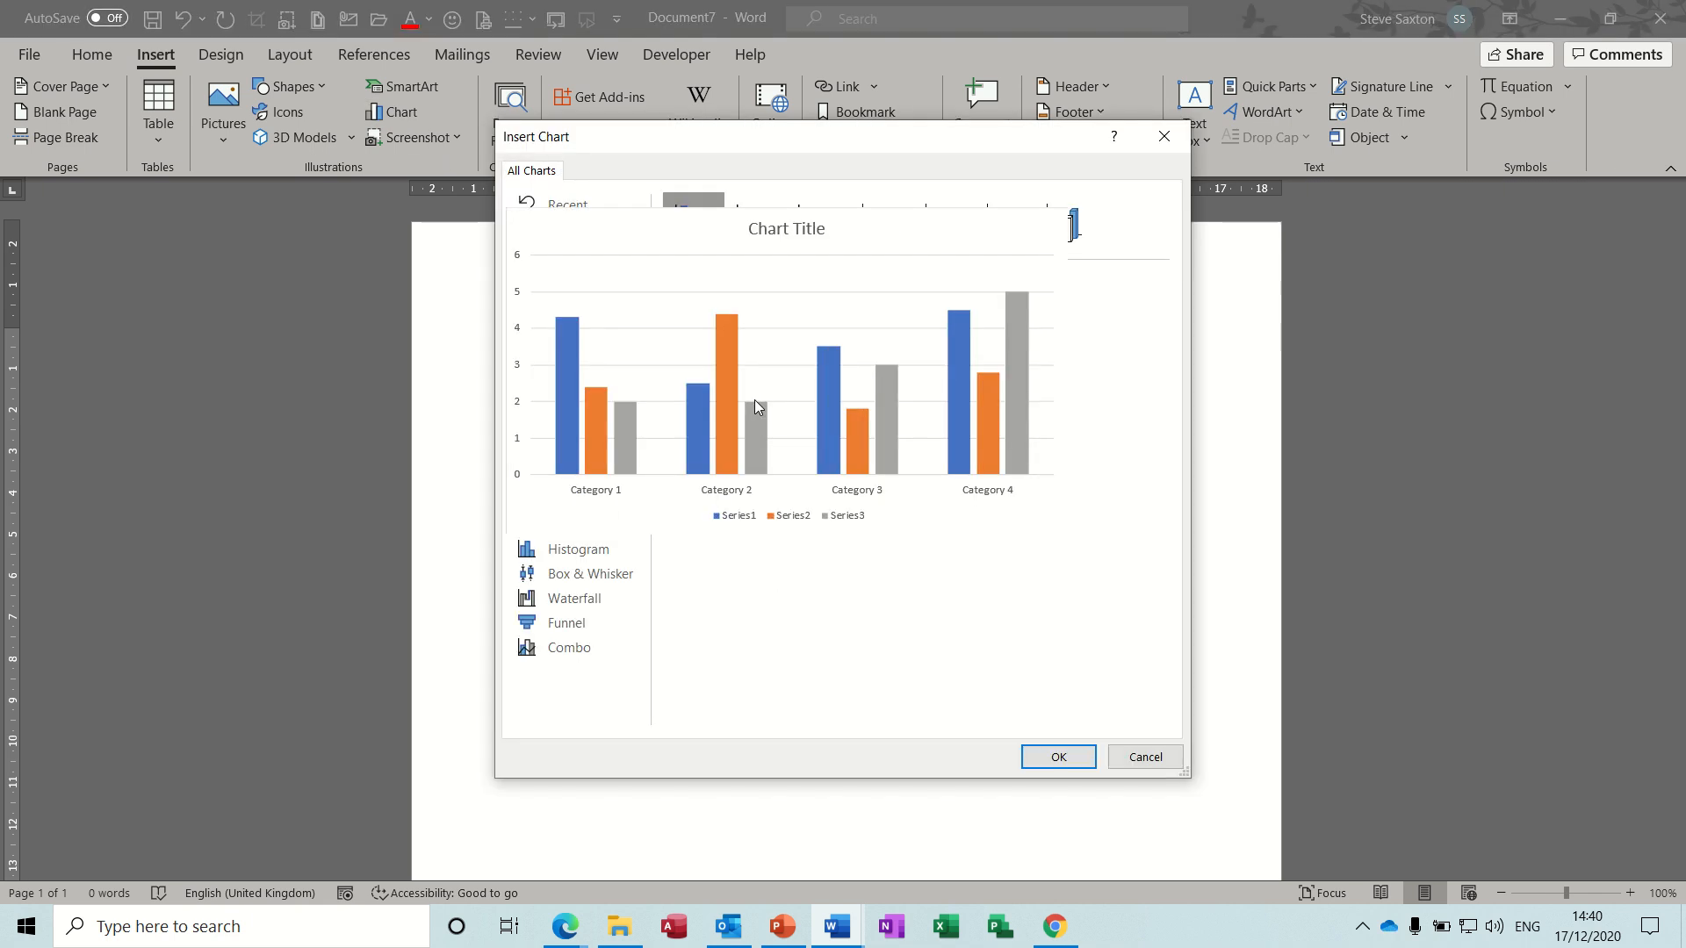
double_click(755, 398)
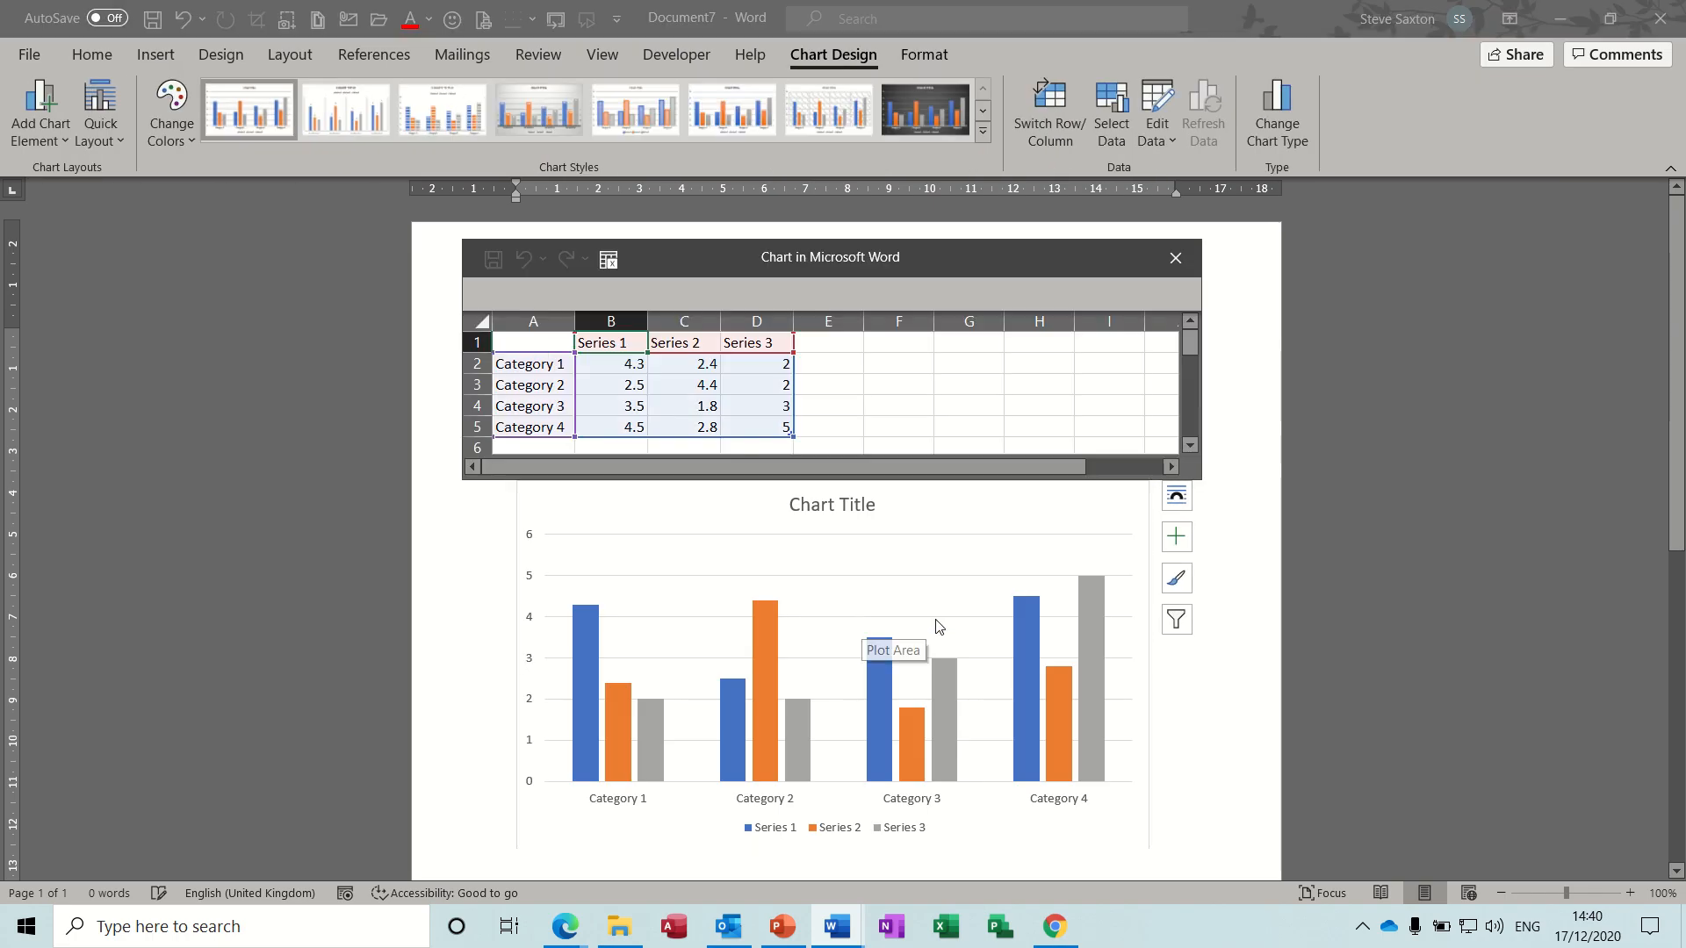
click(1176, 257)
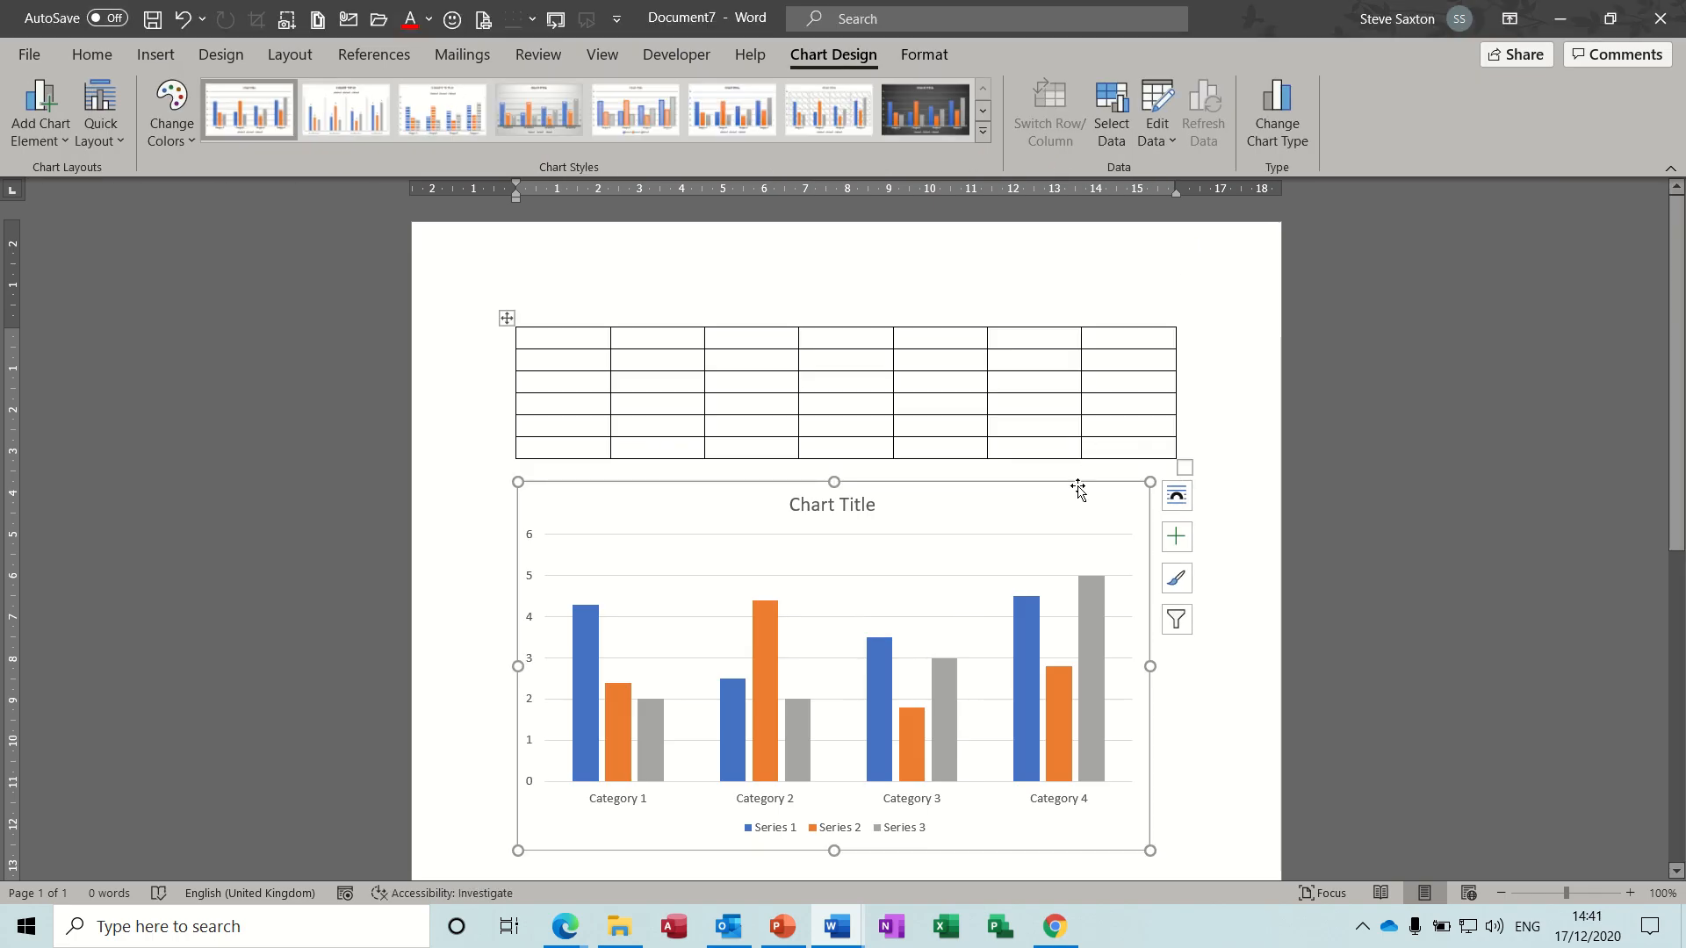
- Save the column chart as an AutoText entry named "chart" in the General category
click(160, 56)
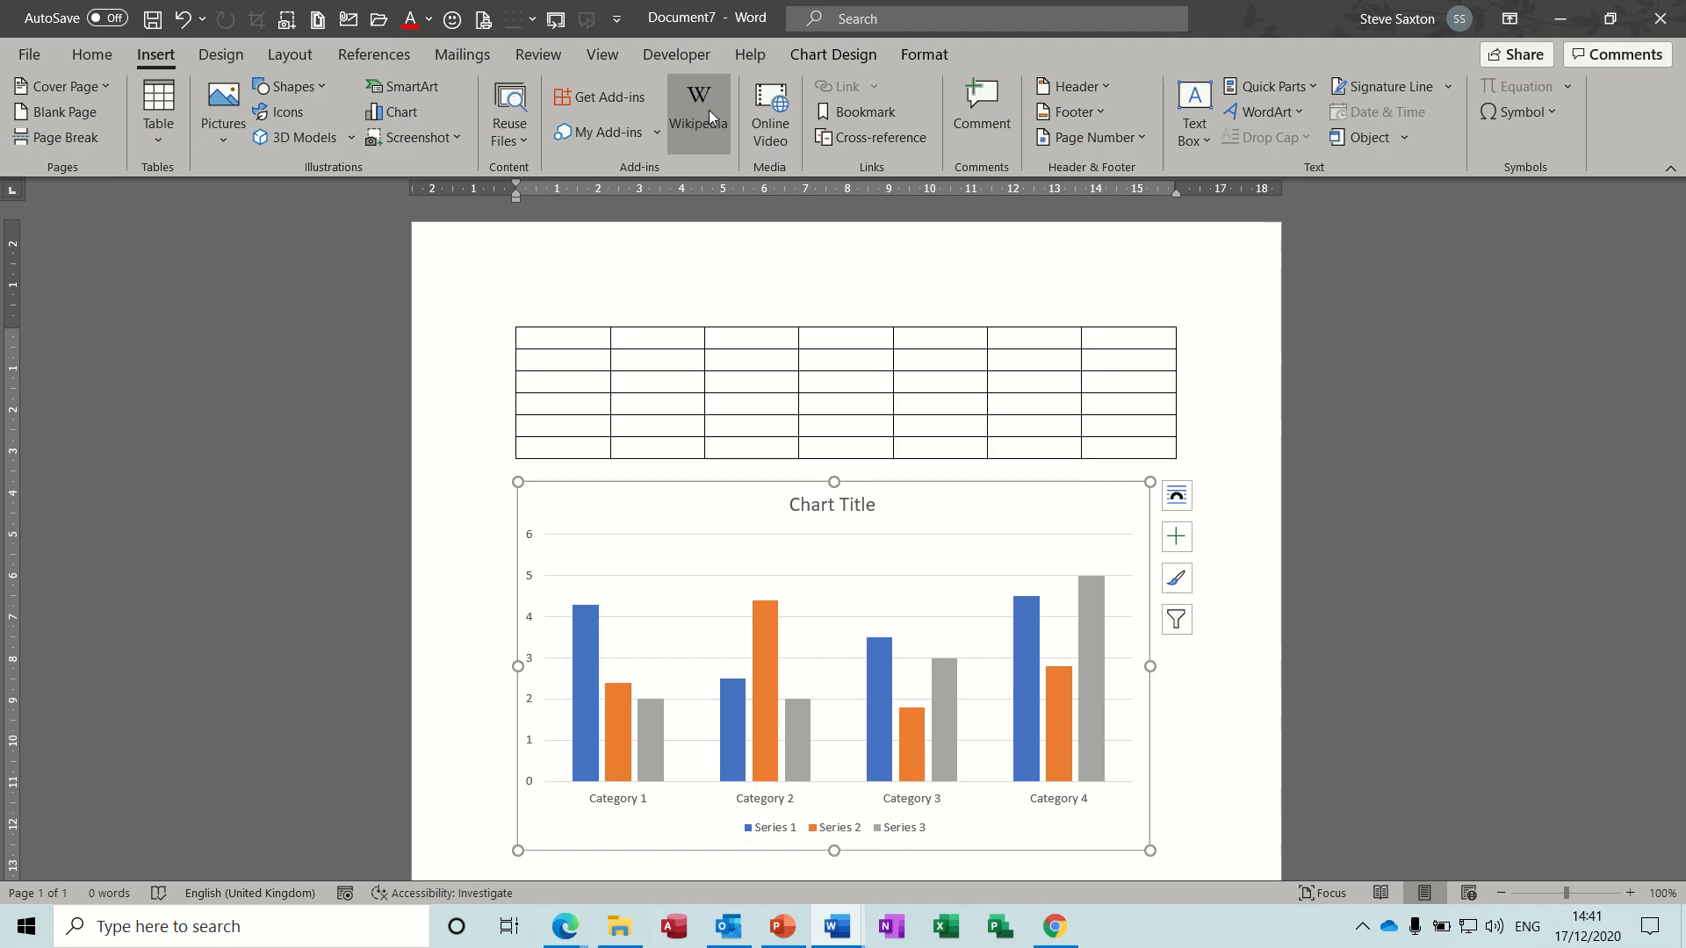
click(1308, 93)
mouse_move(1301, 120)
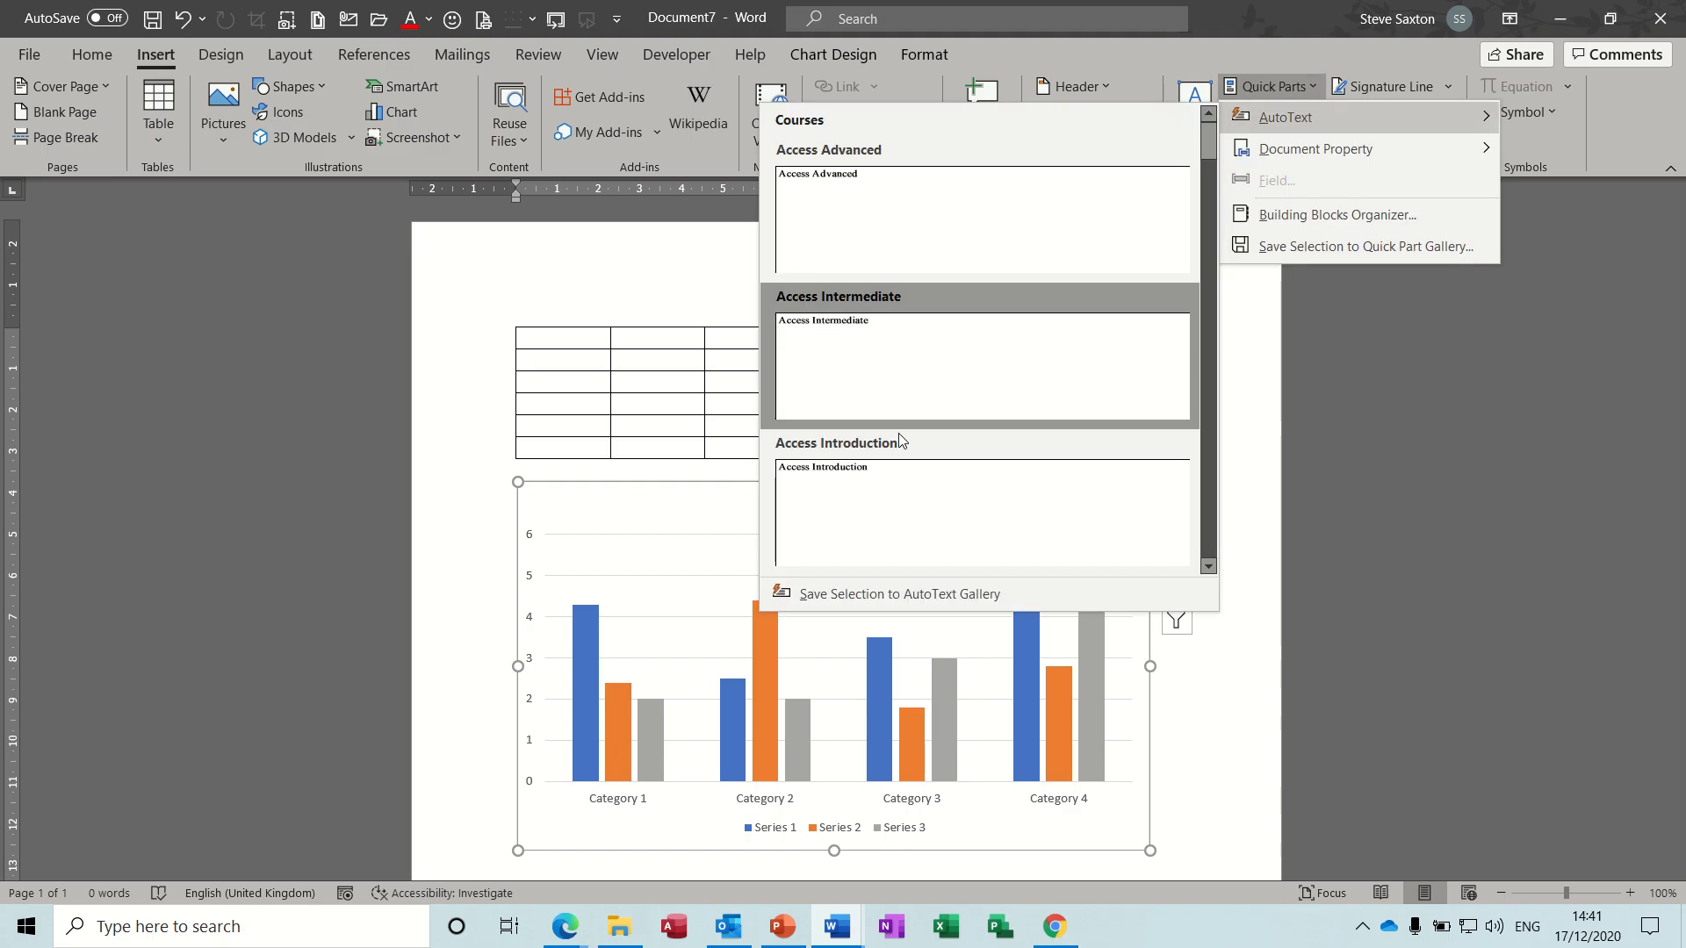
click(910, 592)
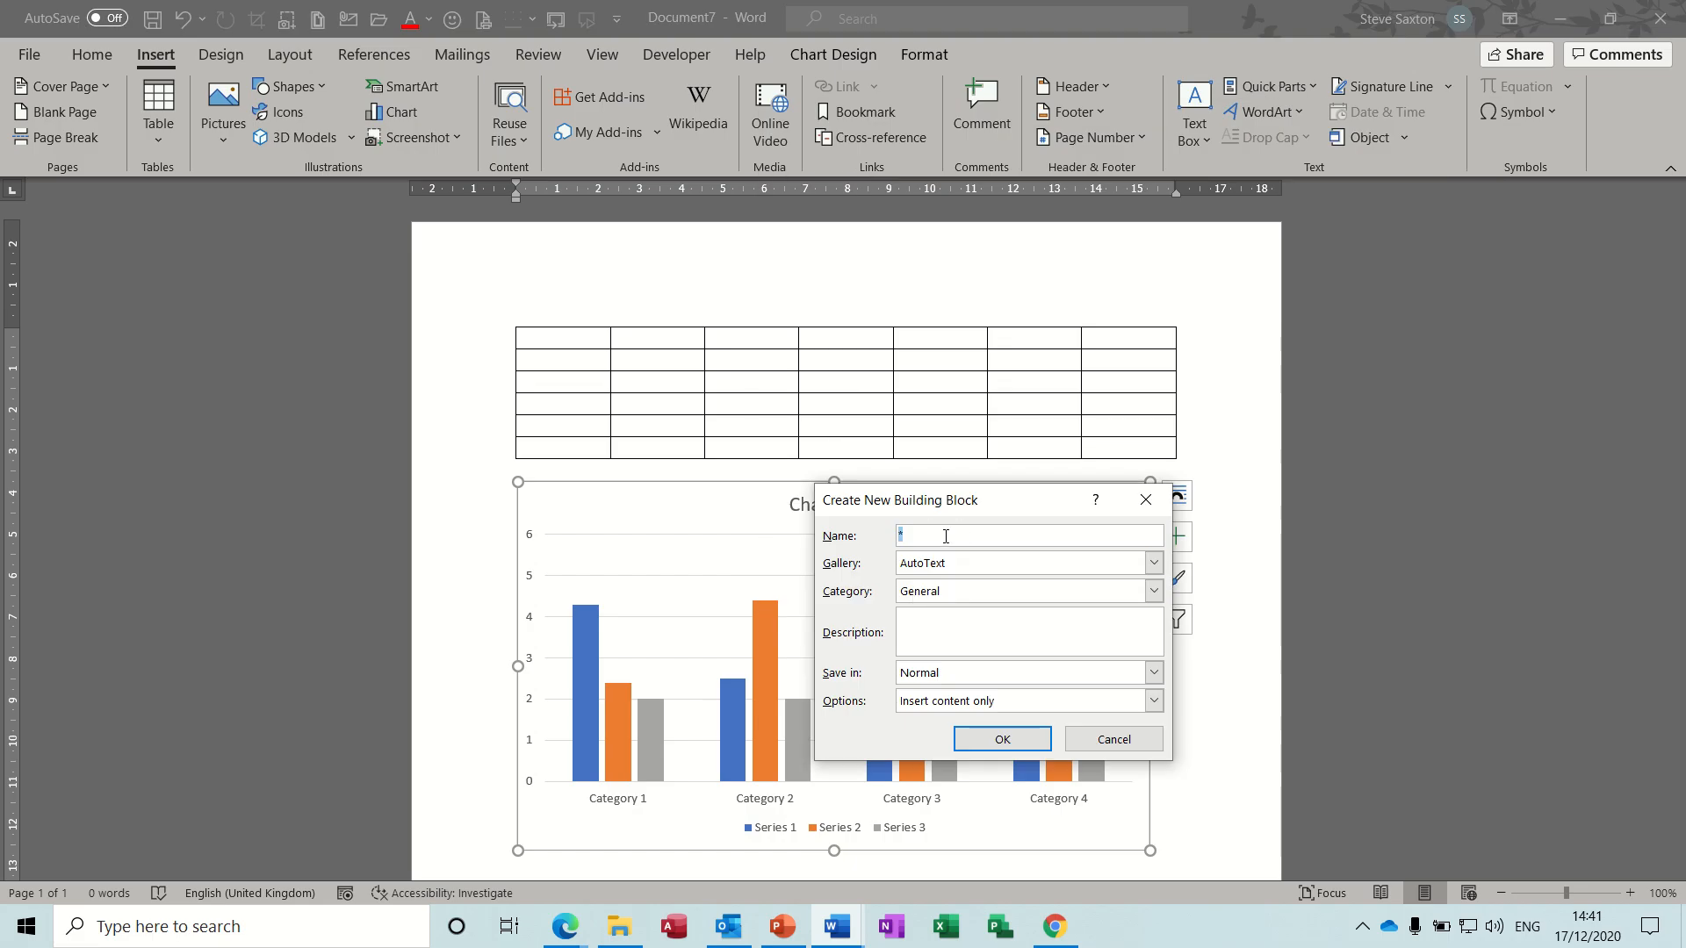
text(chart)
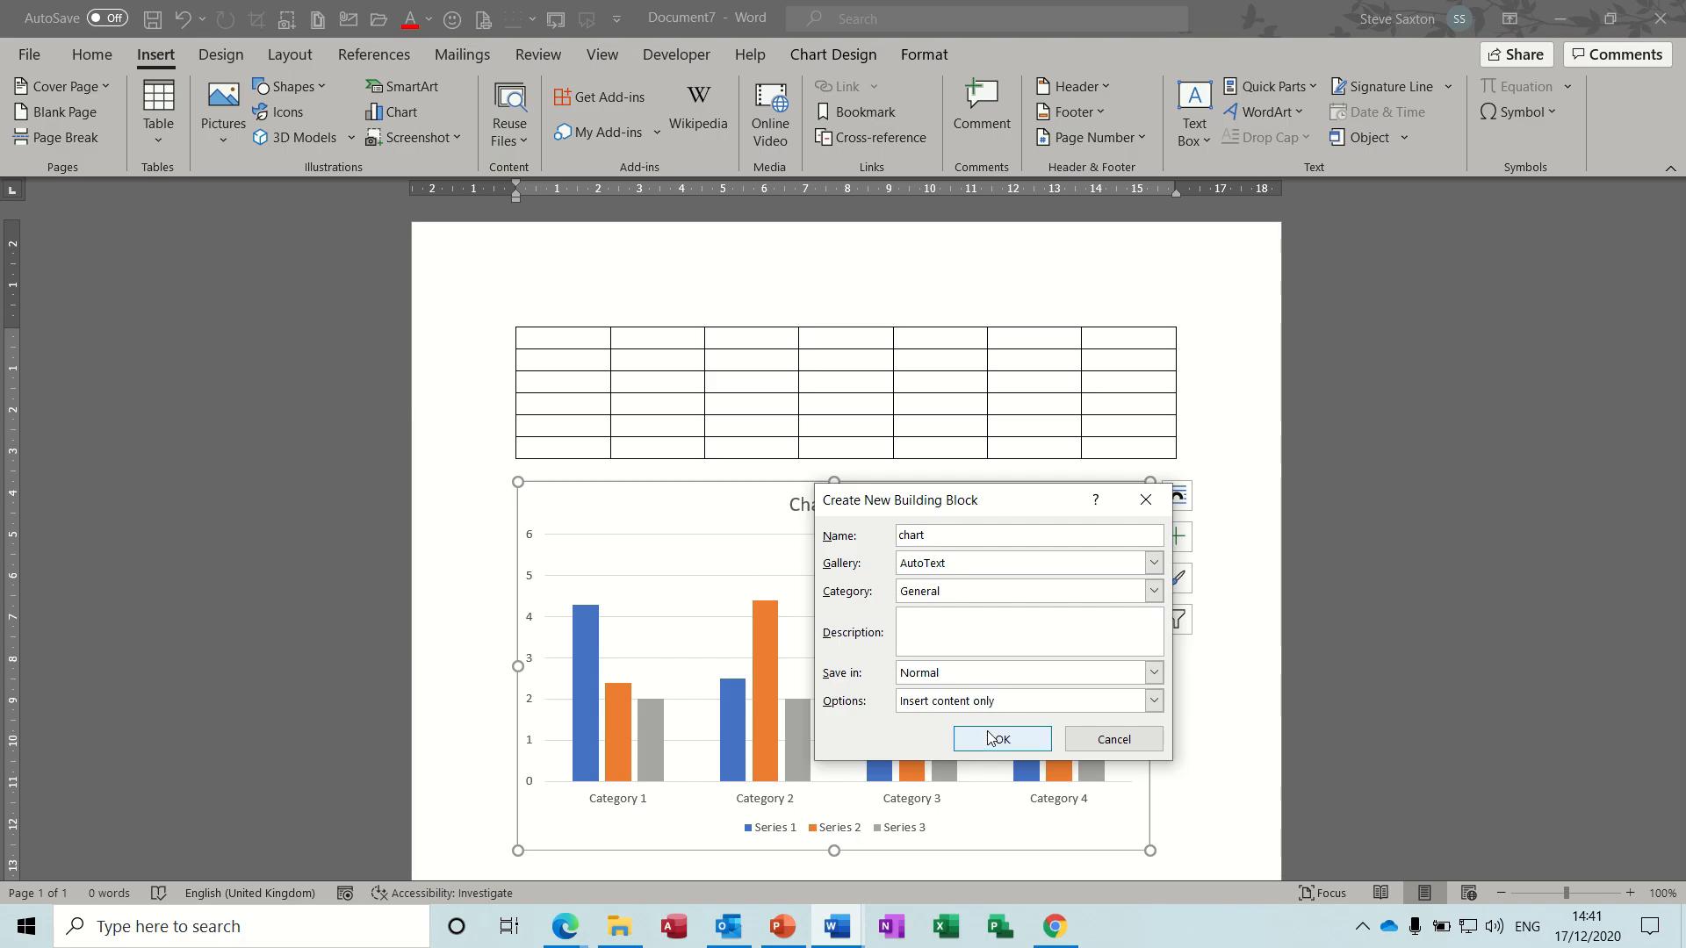
click(990, 738)
- Delete the chart and try to insert the "chart" AutoText entry from its name below the table
key(Delete)
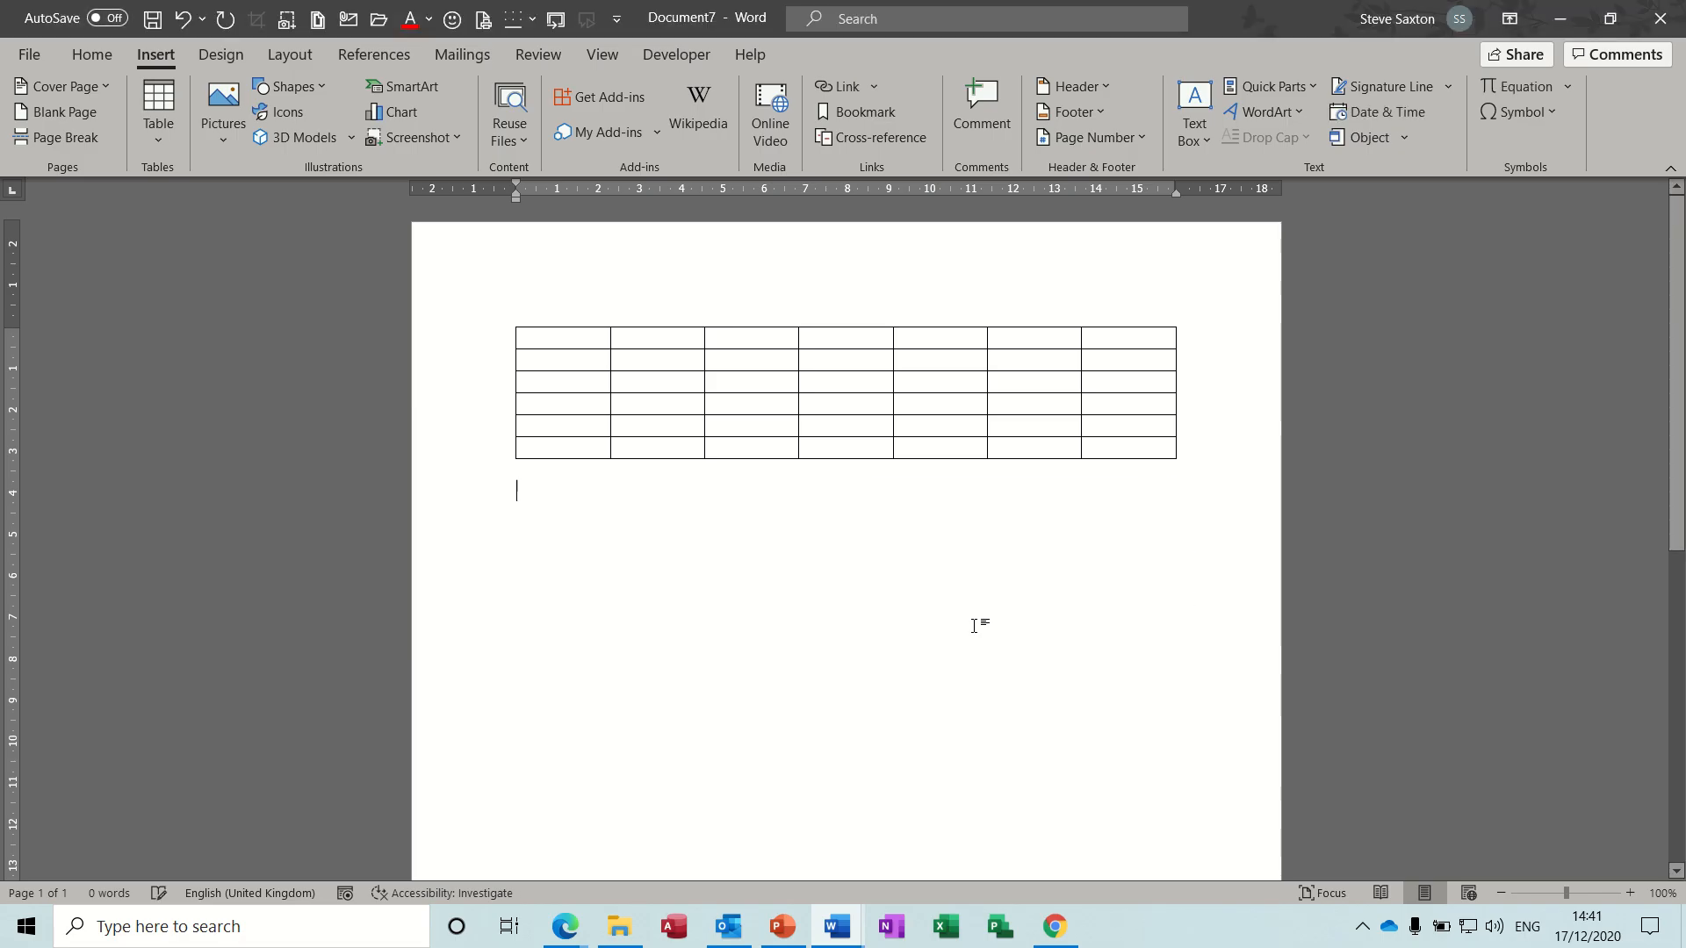
text(chart)
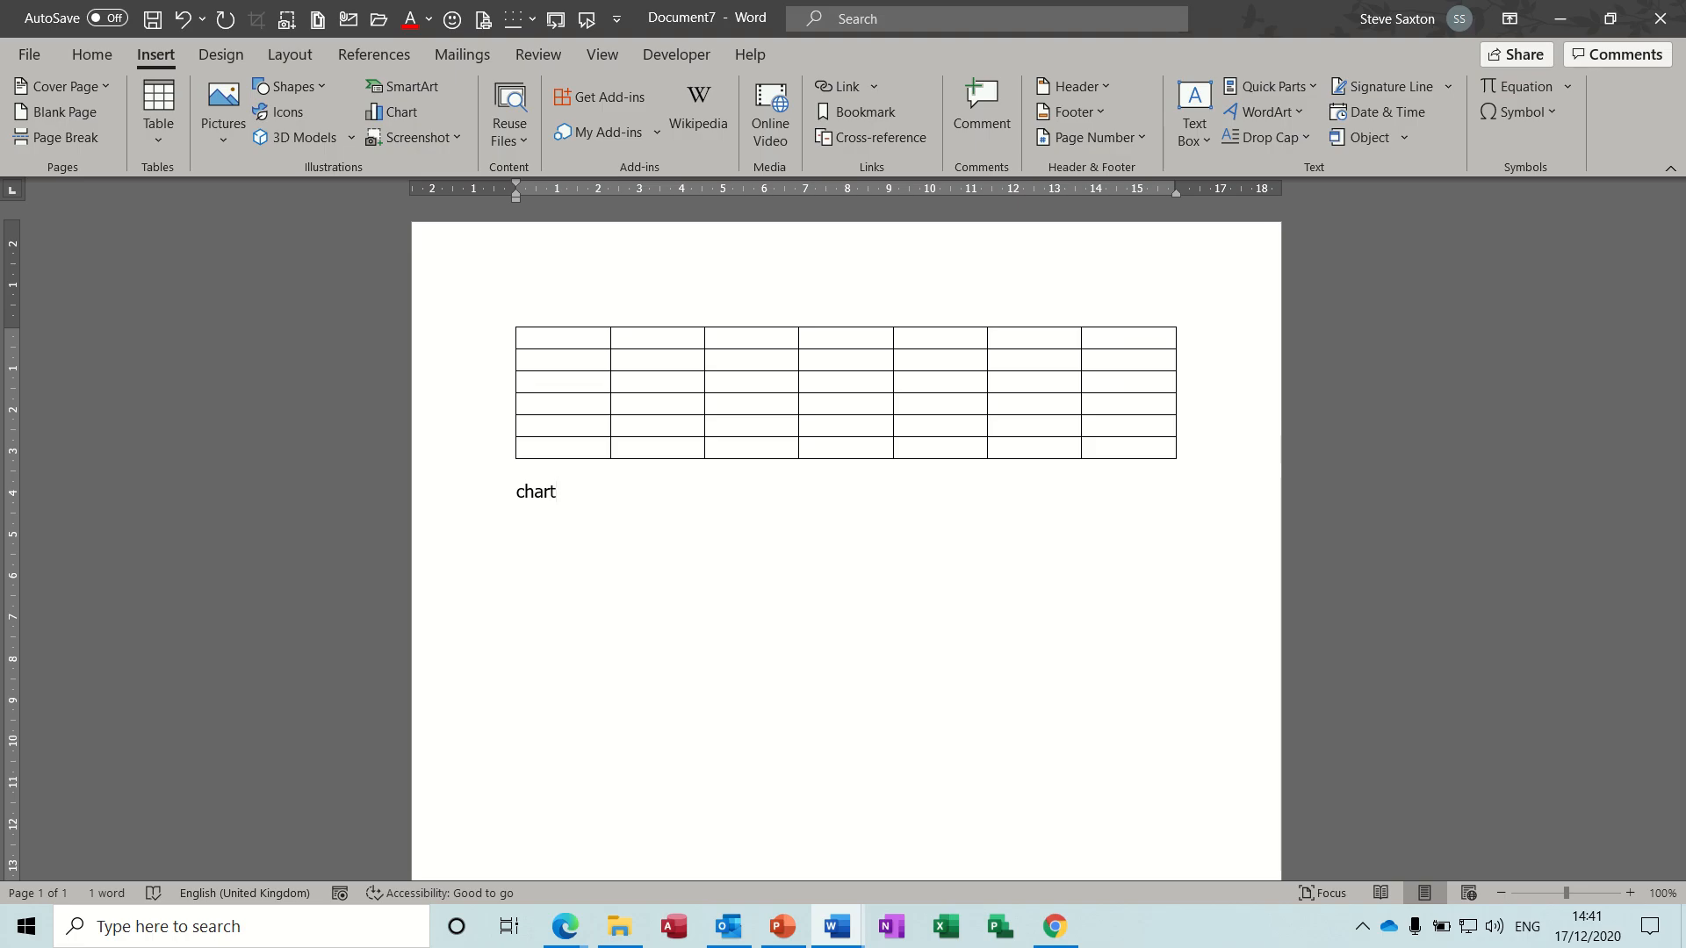
key(BackSpace)
key(BackSpace)
key(BackSpace)
key(BackSpace)
key(BackSpace)
text(chart)
key(Return)
- Insert the "table1" AutoText entry under the "Chart" line and the "chart" entry below it, followed by an empty line
text(Table)
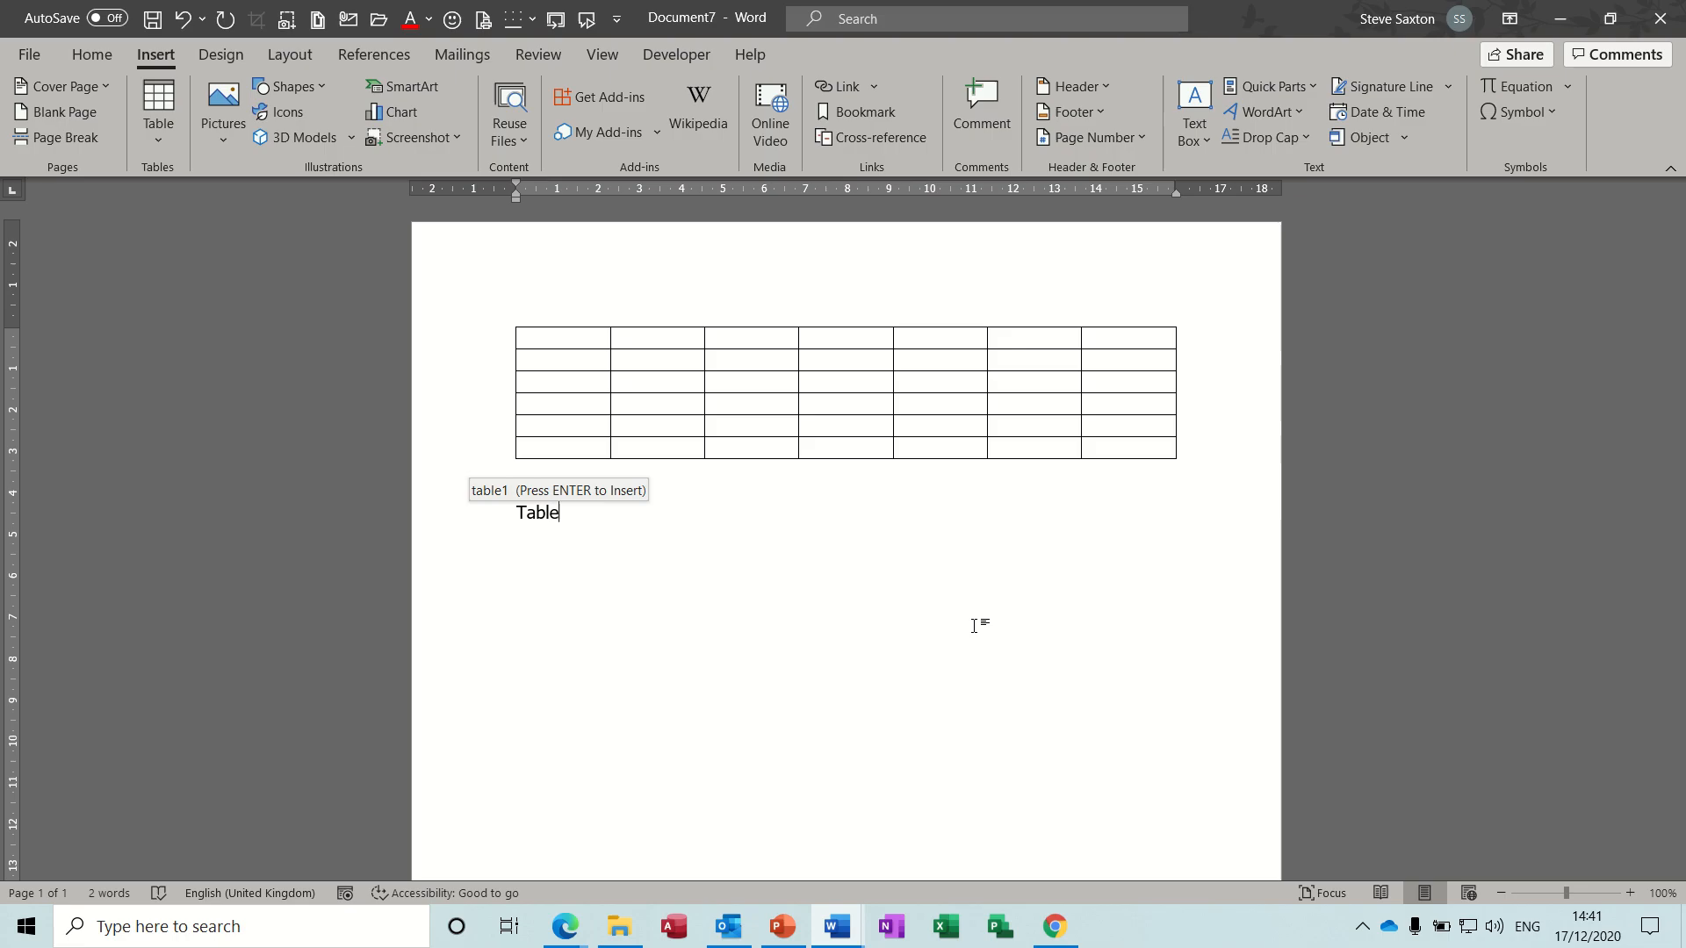
key(Return)
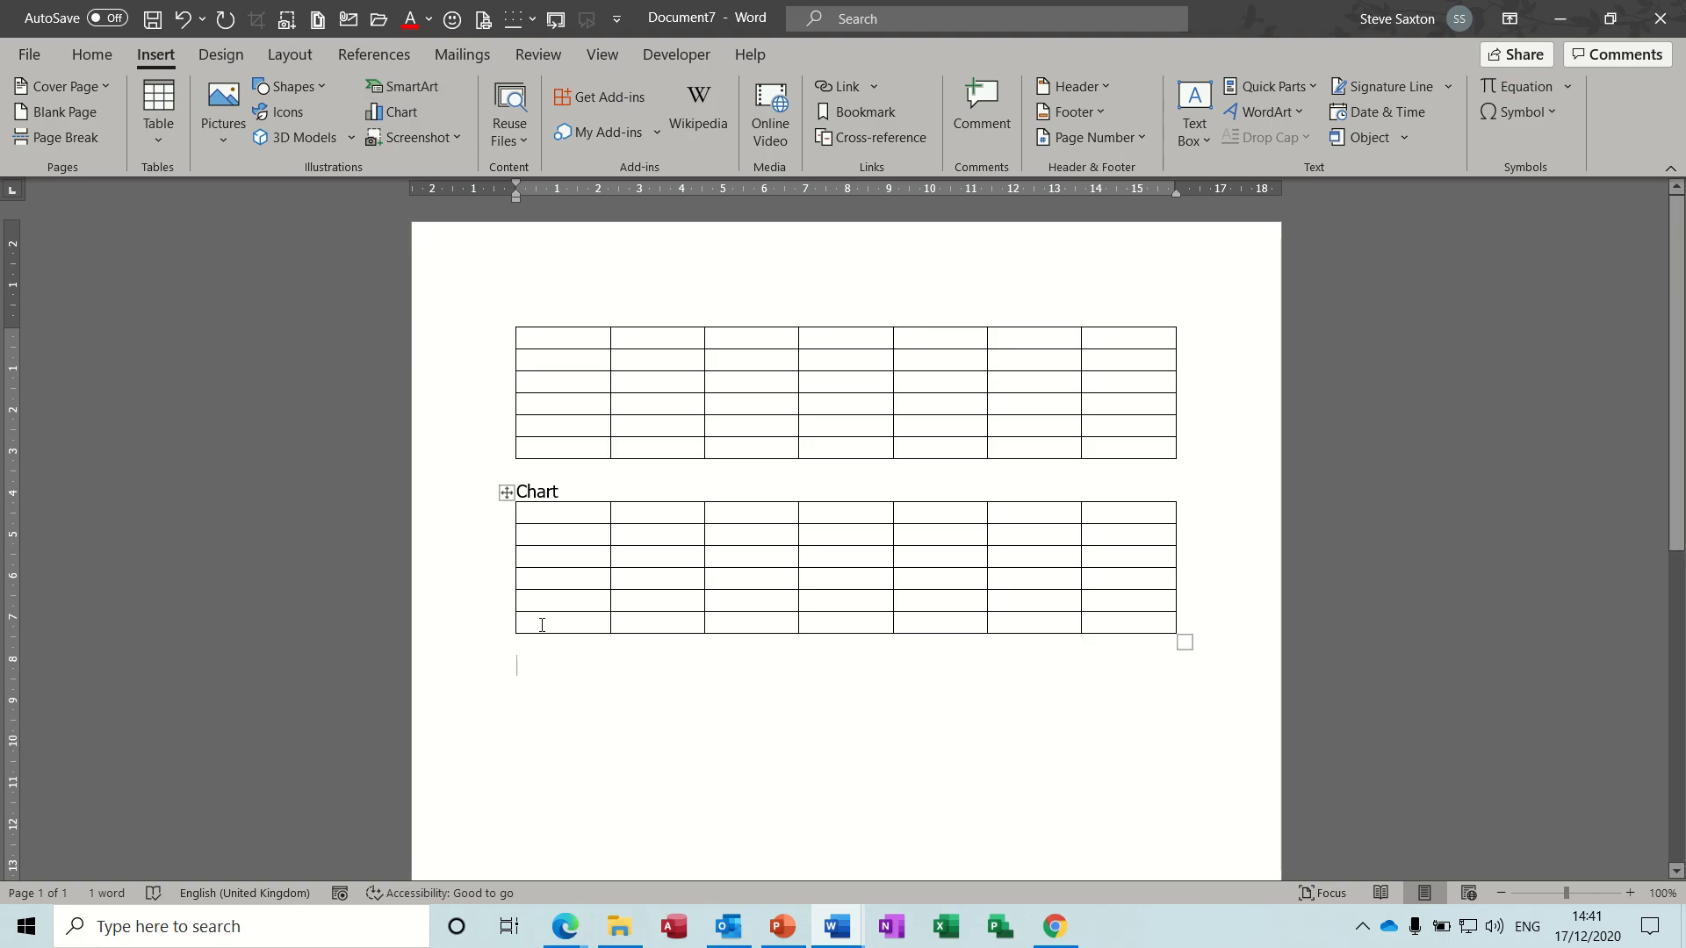
text(chart)
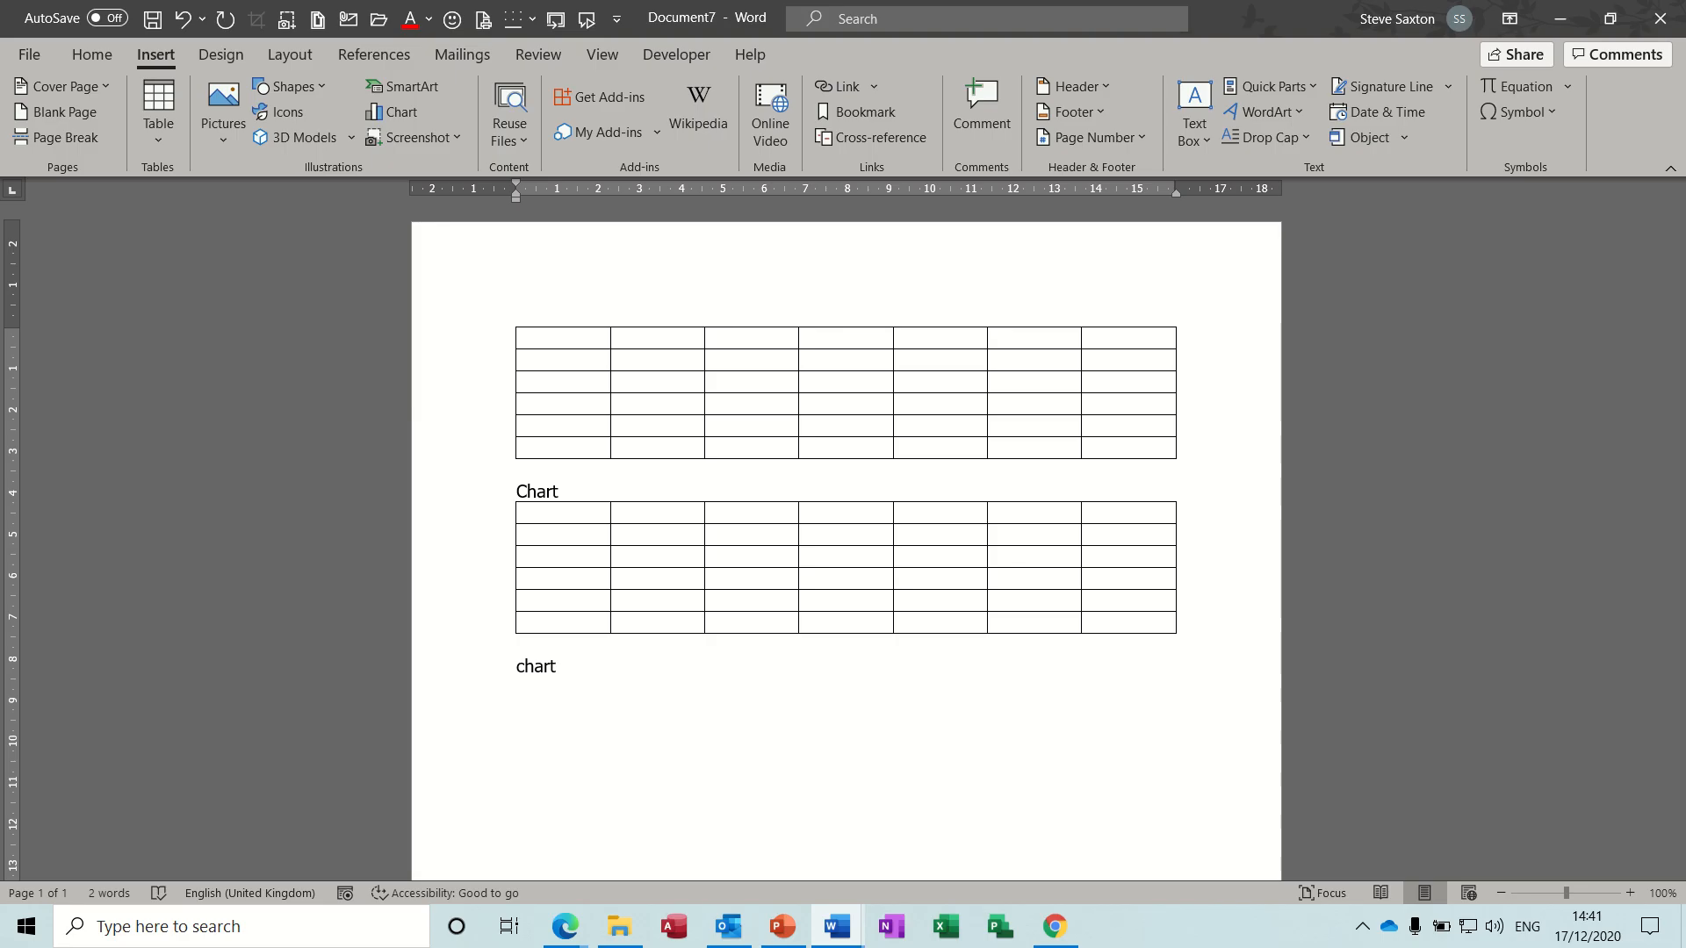
key(F3)
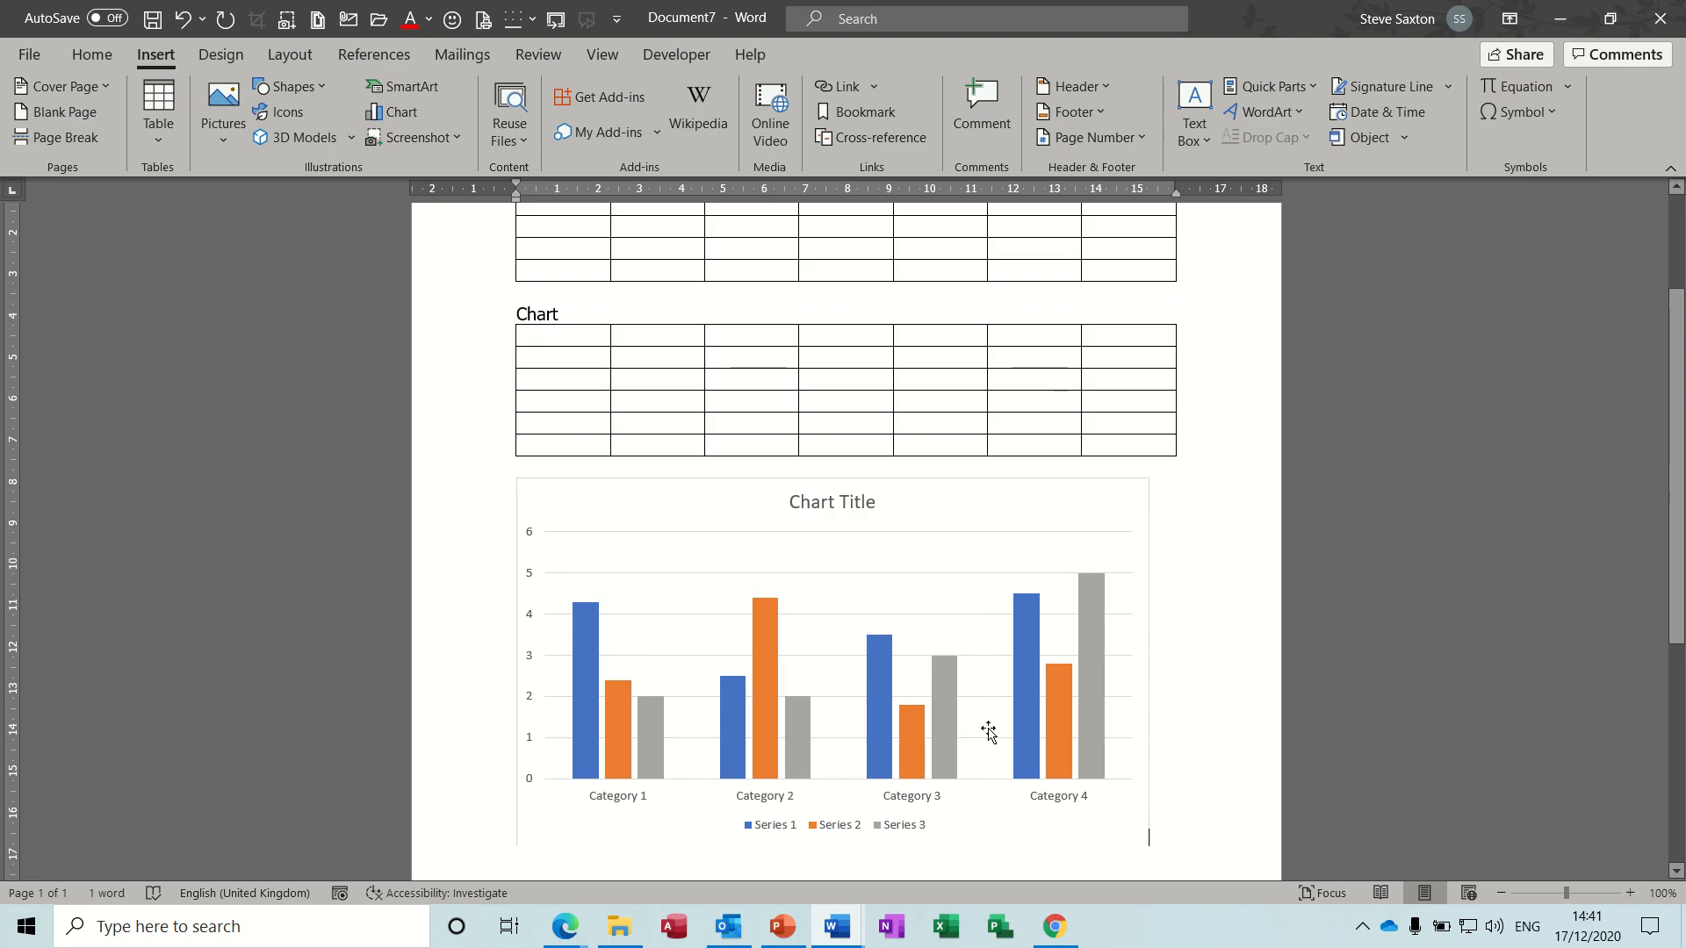
key(Return)
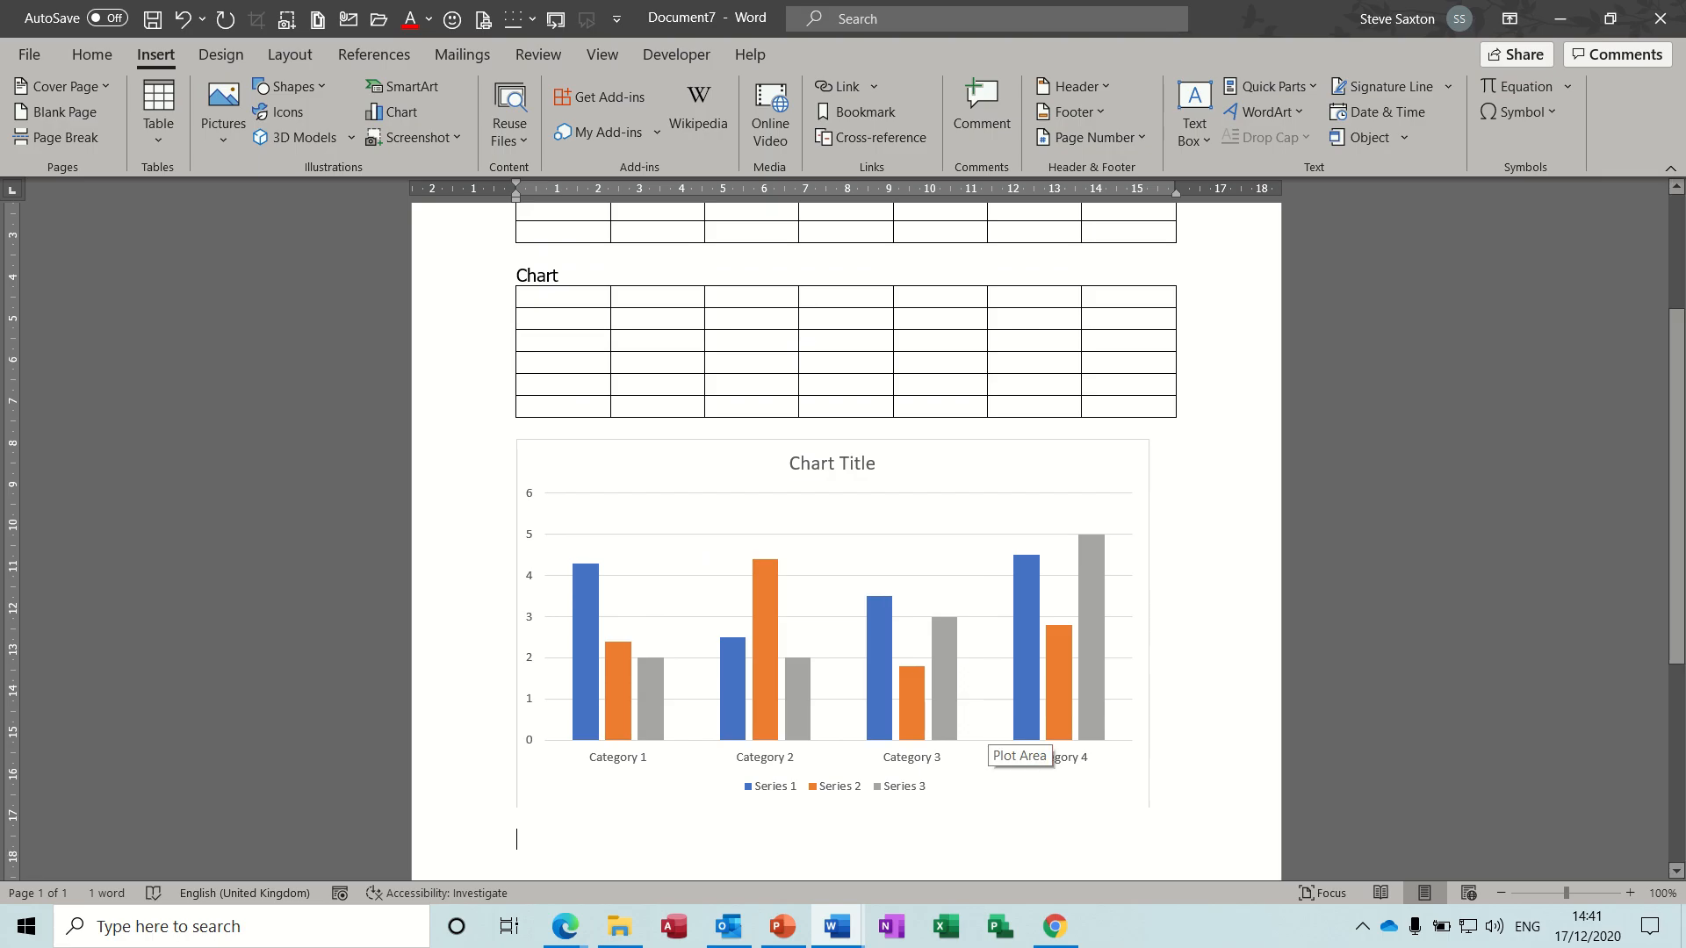
- Clear the whole document and insert the saved AutoText paragraph beginning "There were times when"
key(ctrl+a)
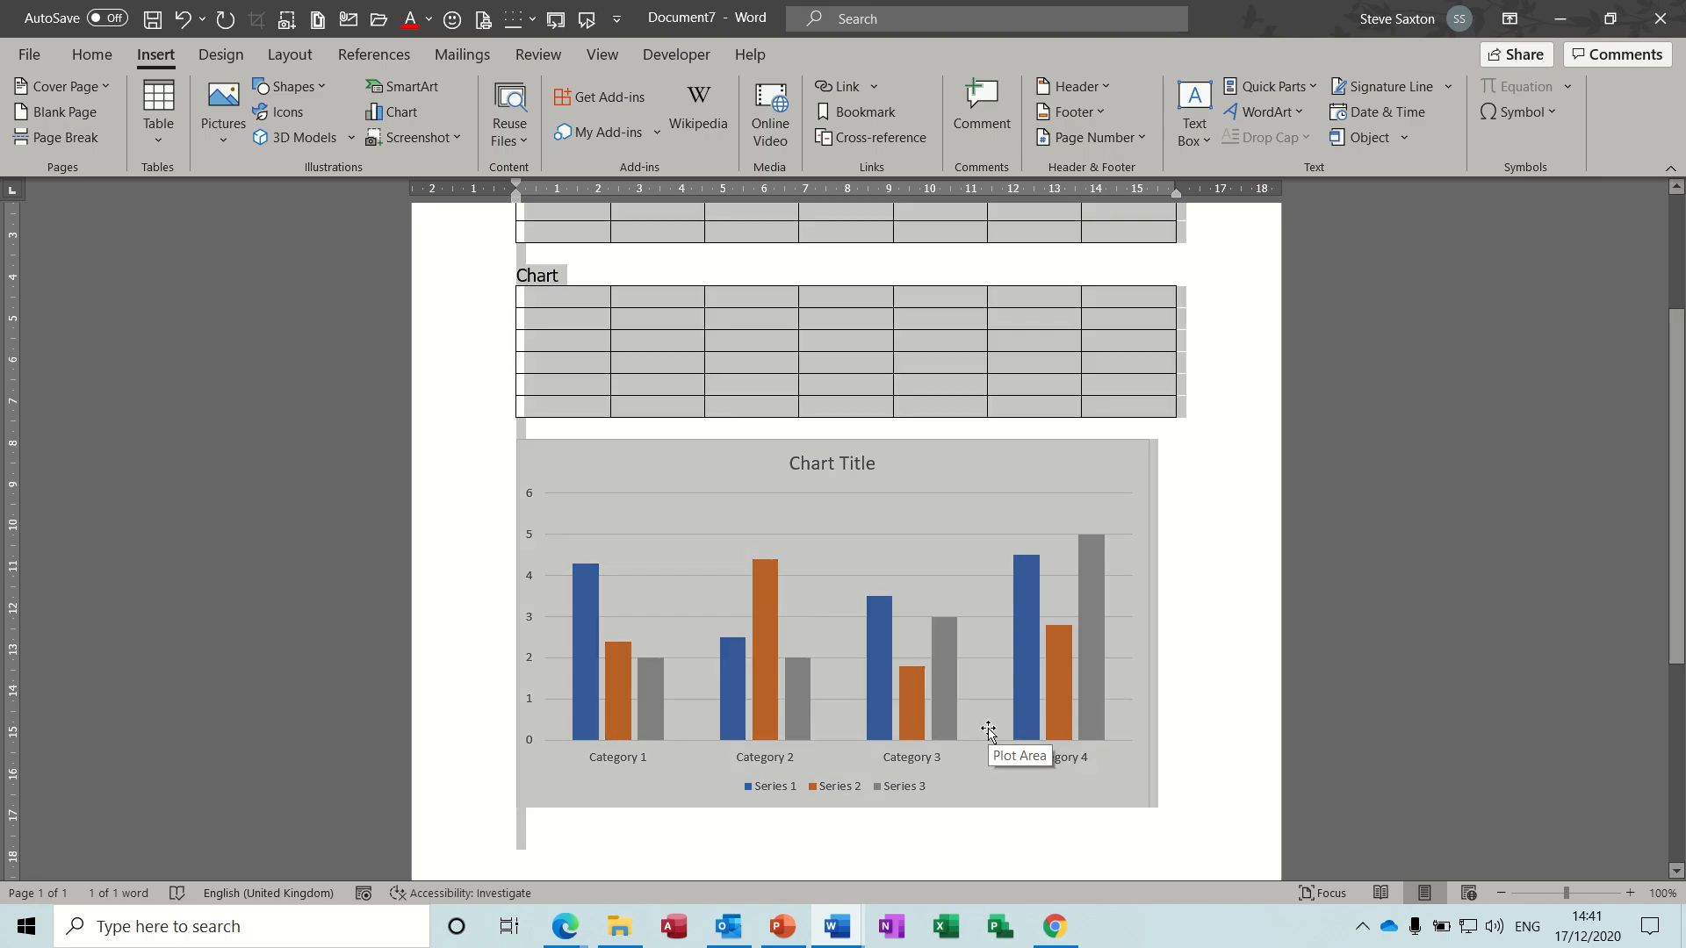
key(Delete)
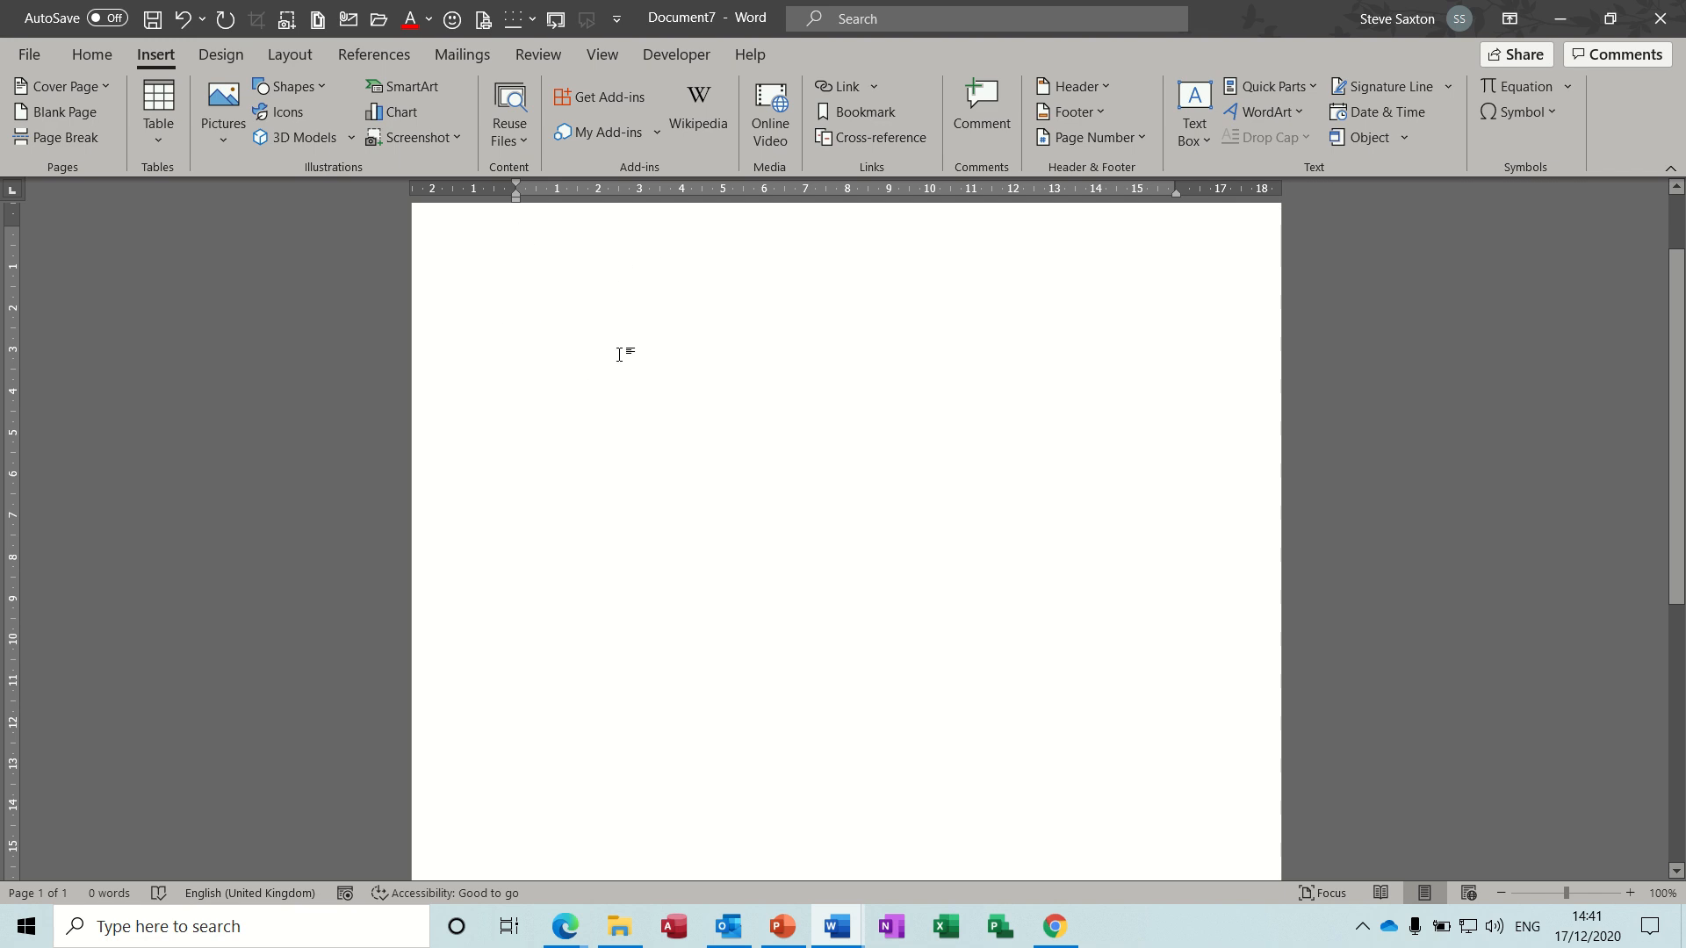
text(intro)
key(Return)
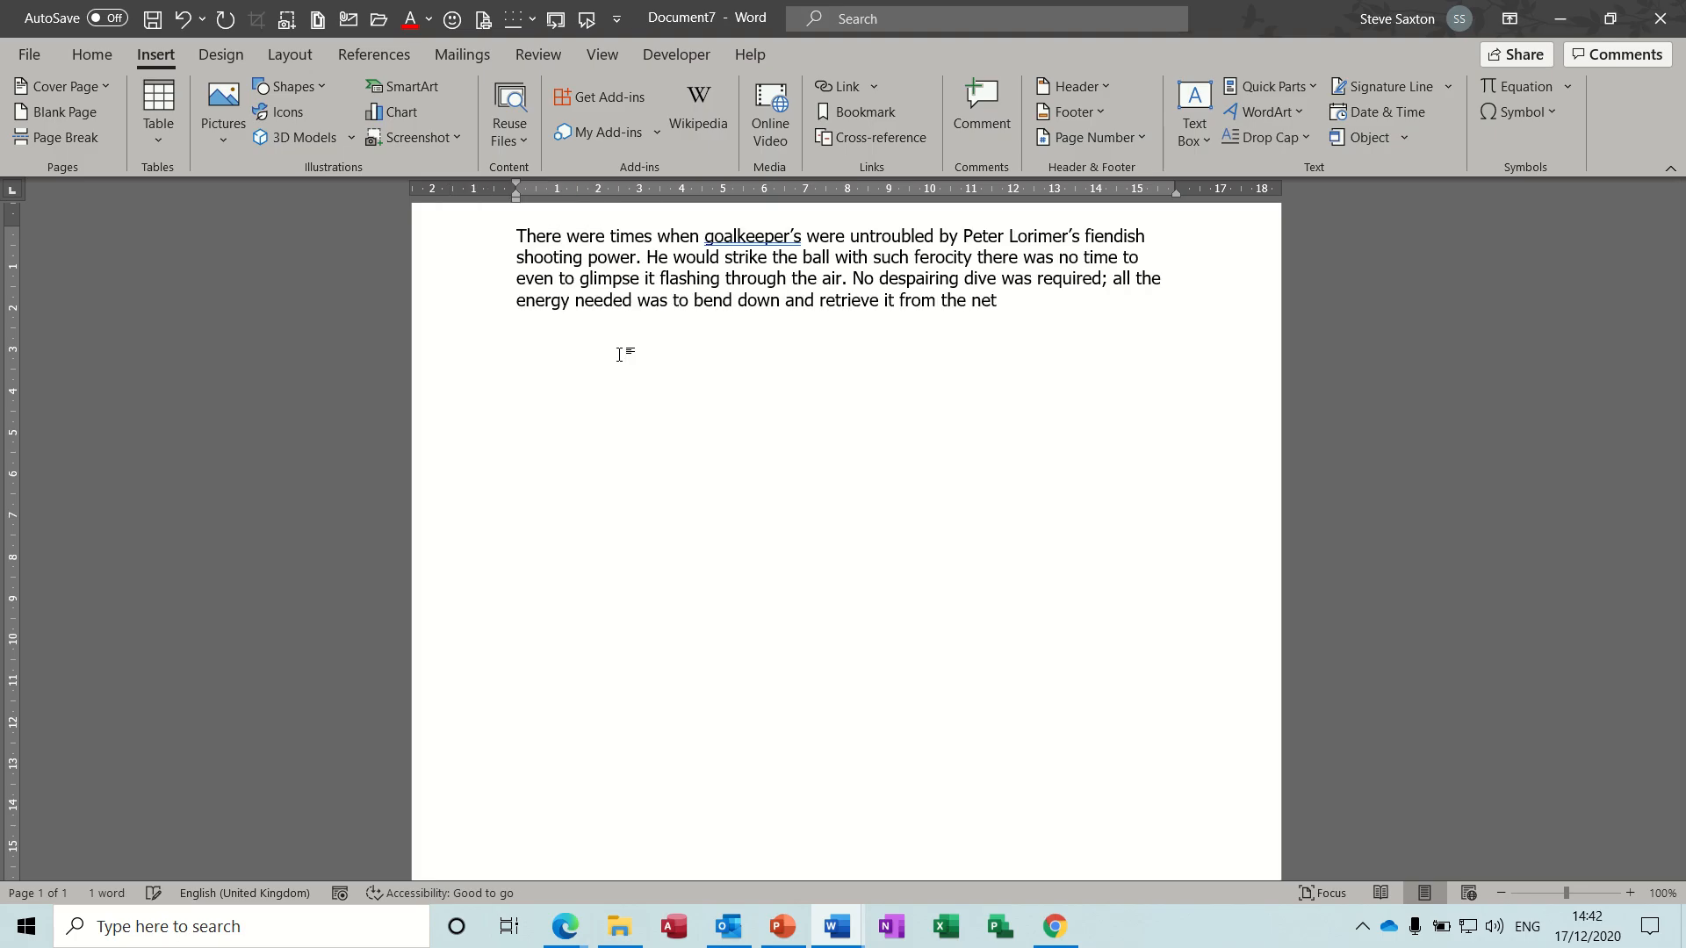
- Save the paragraph as an AutoText entry named "sax" in the General category
double_click(458, 256)
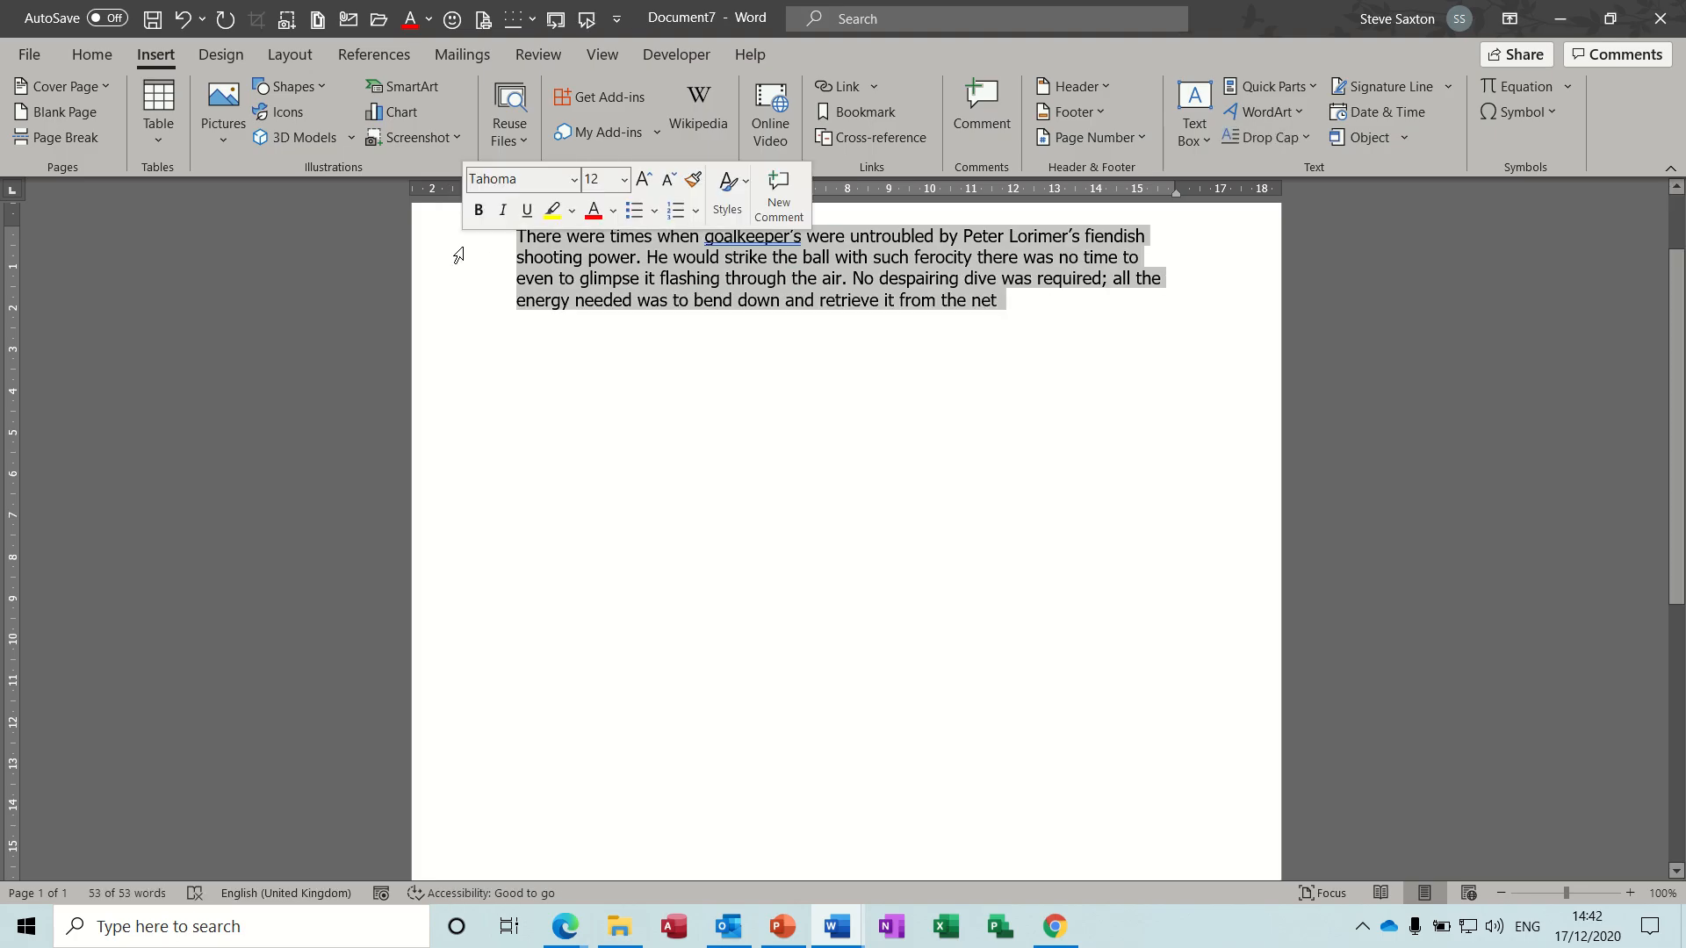
click(1309, 86)
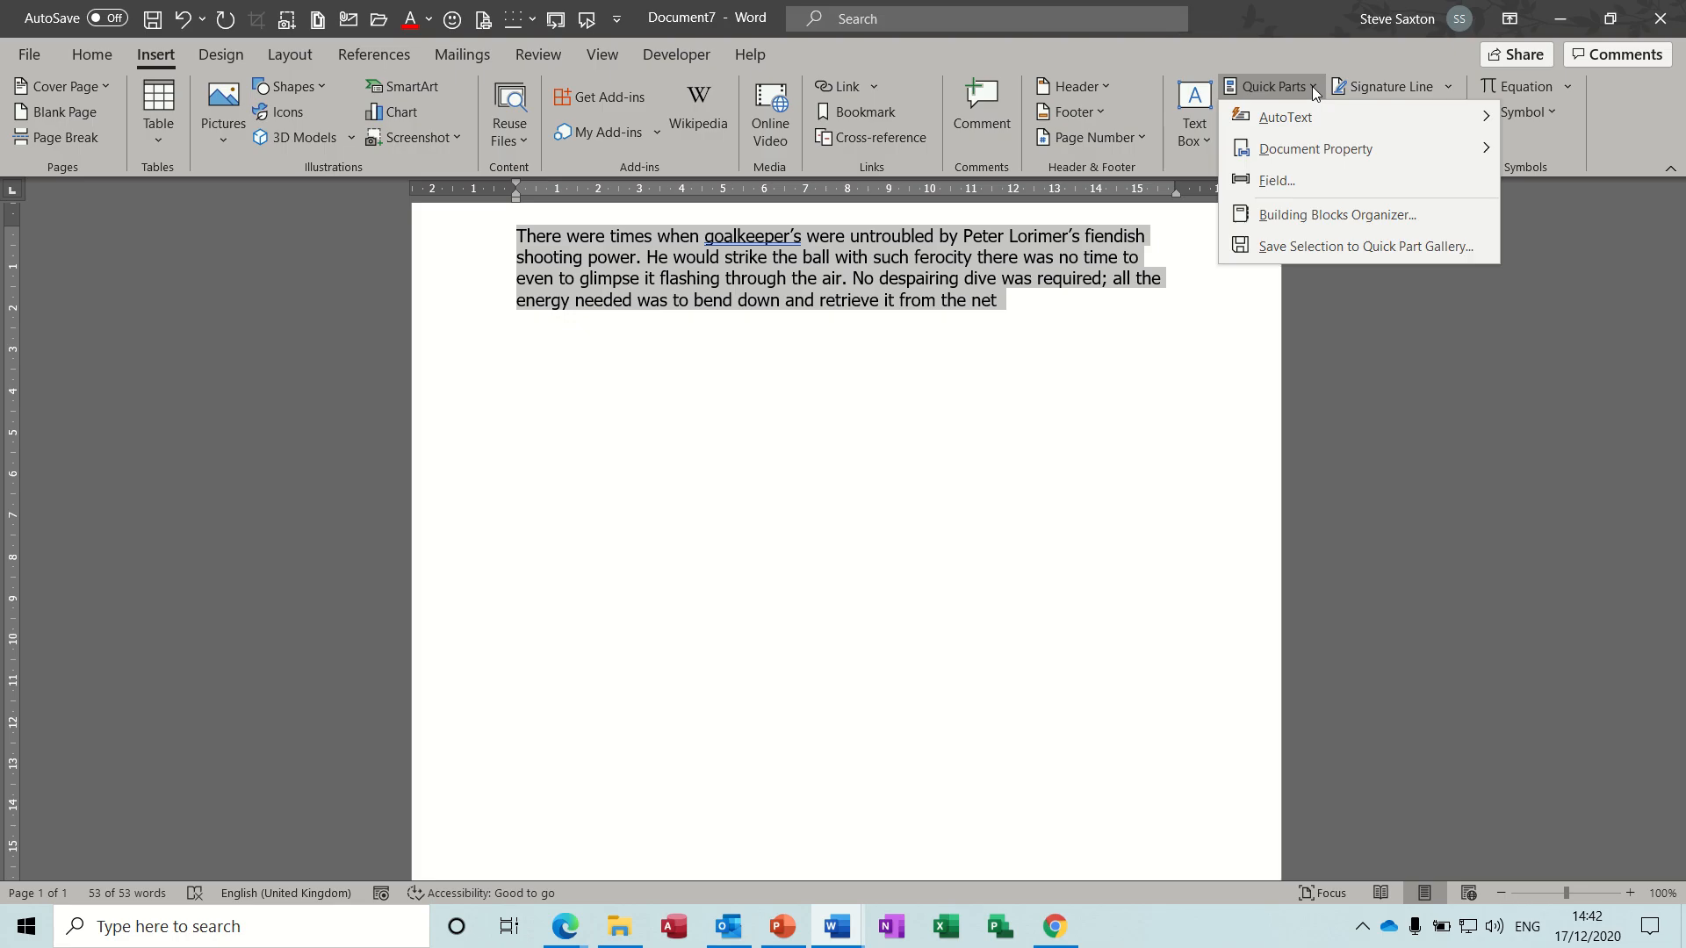
mouse_move(1296, 118)
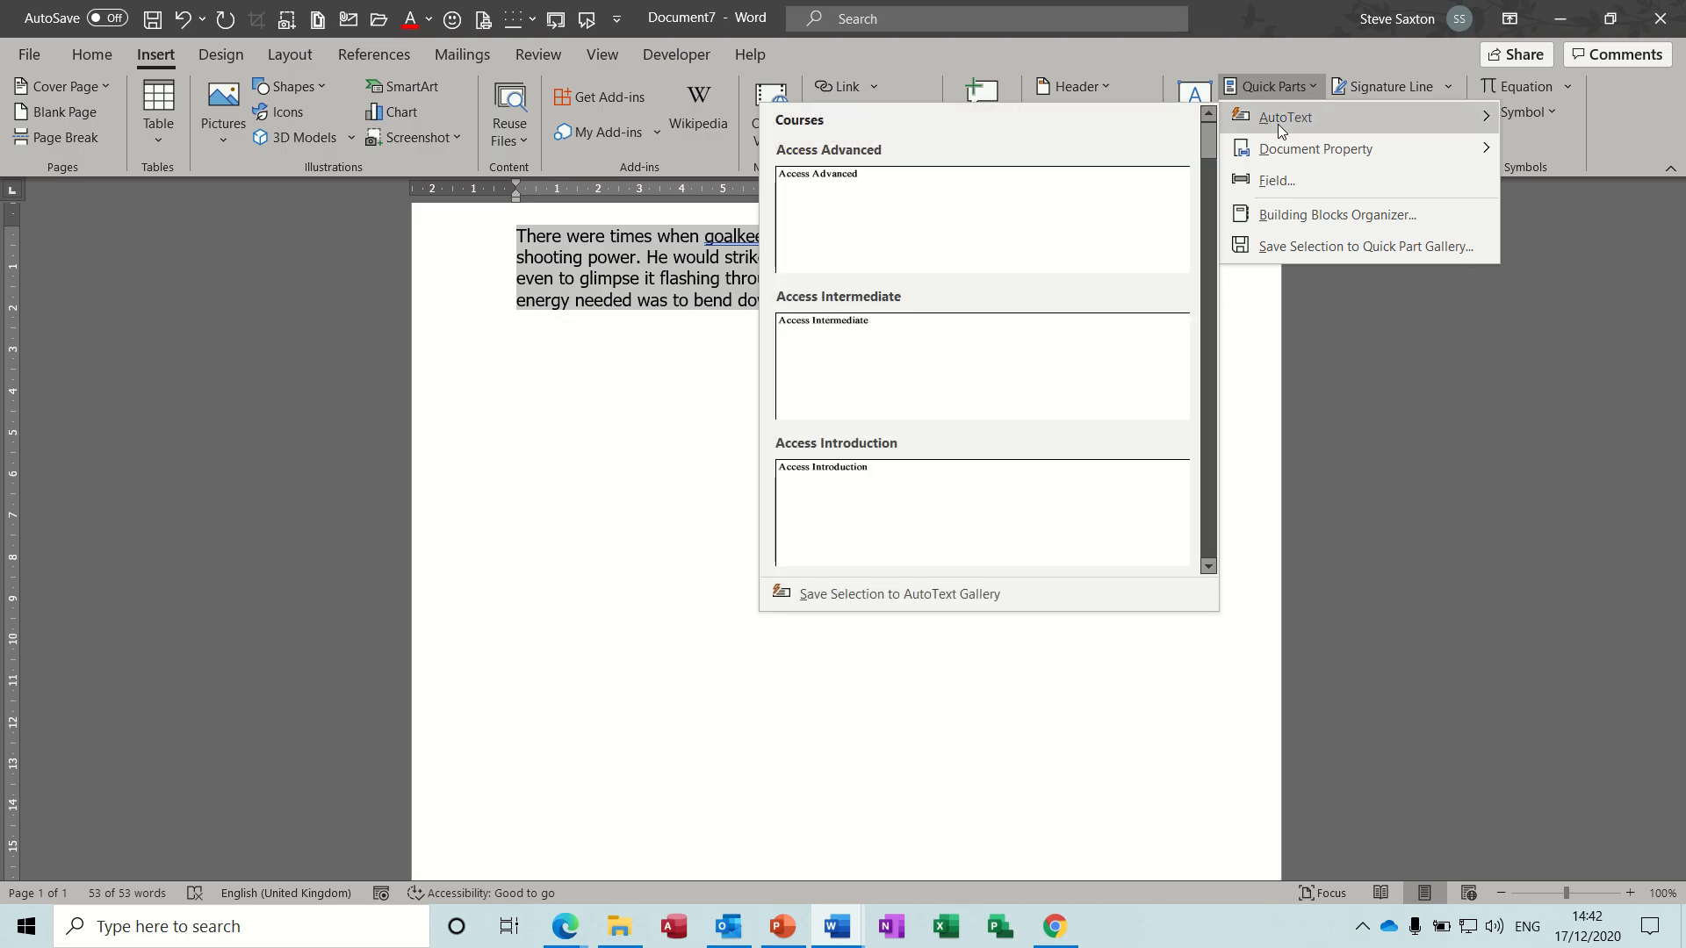
click(898, 592)
text(sax)
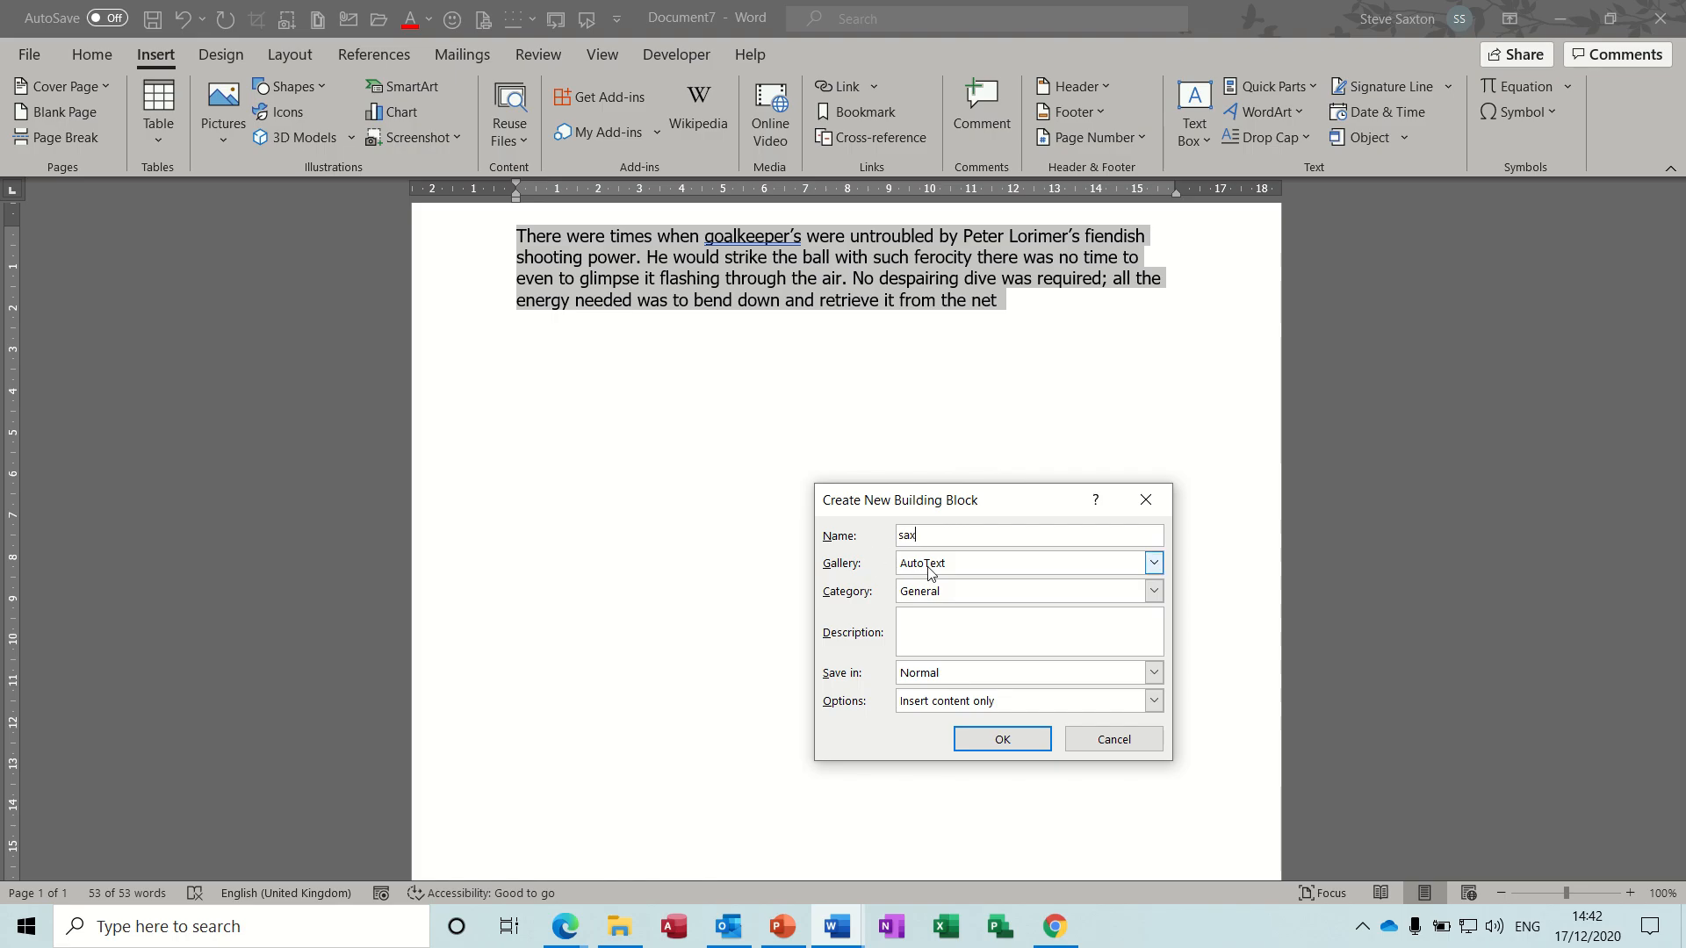
click(1003, 740)
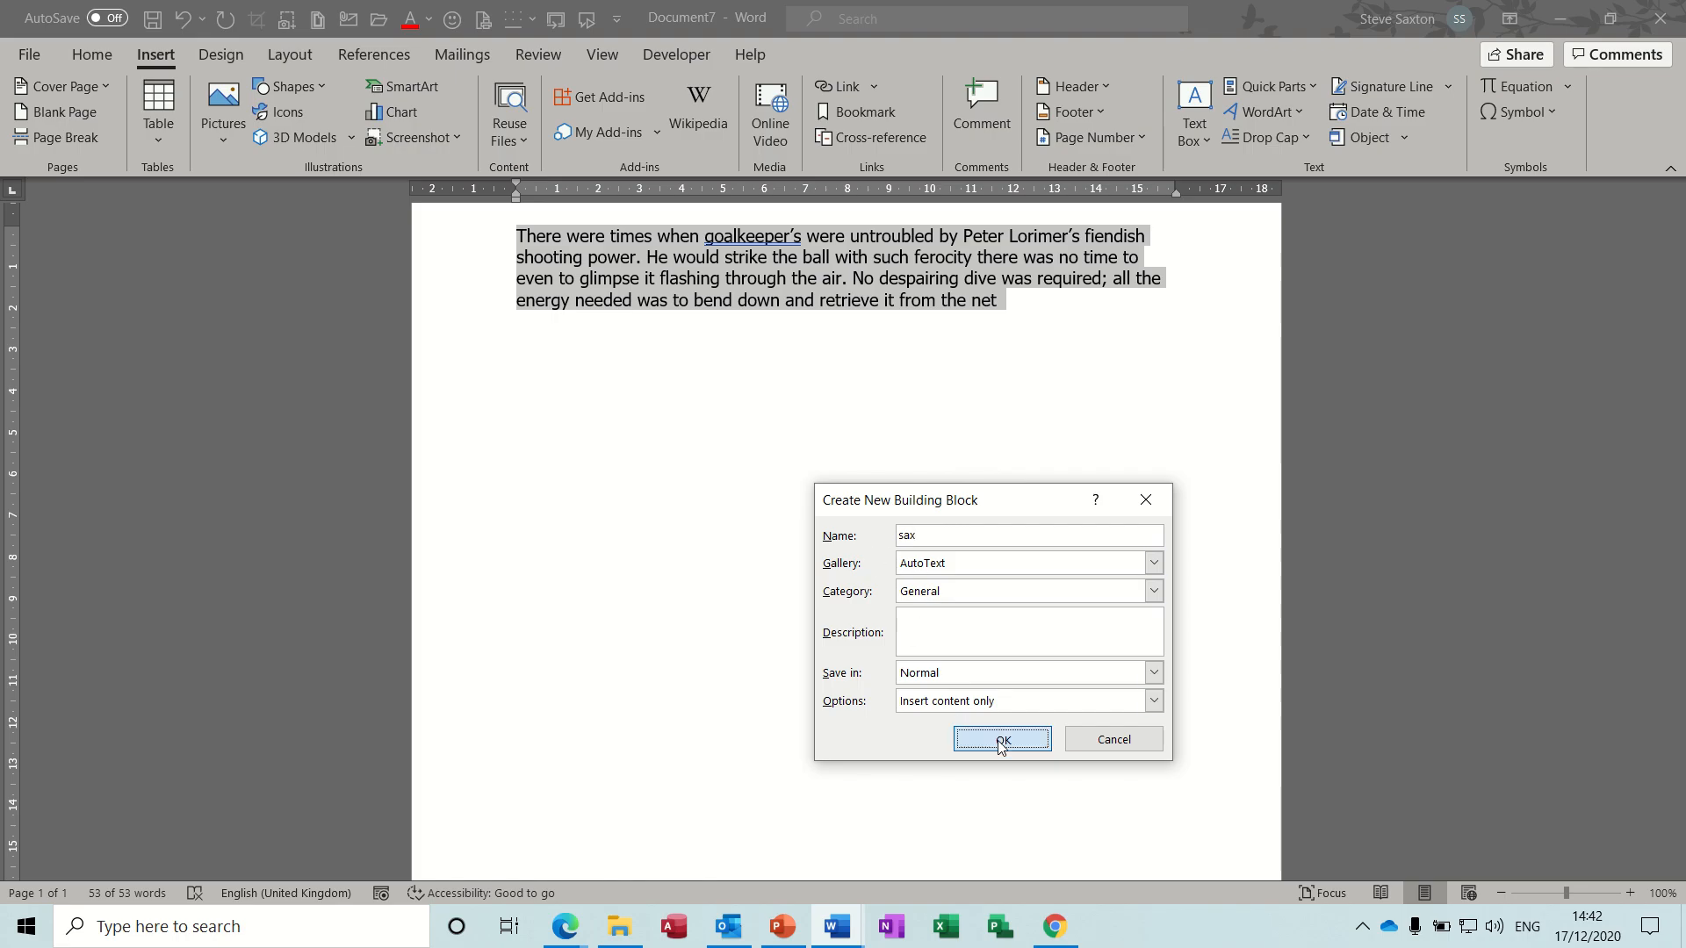
- Insert the "sax" AutoText entry on the empty line below the paragraph
click(1035, 361)
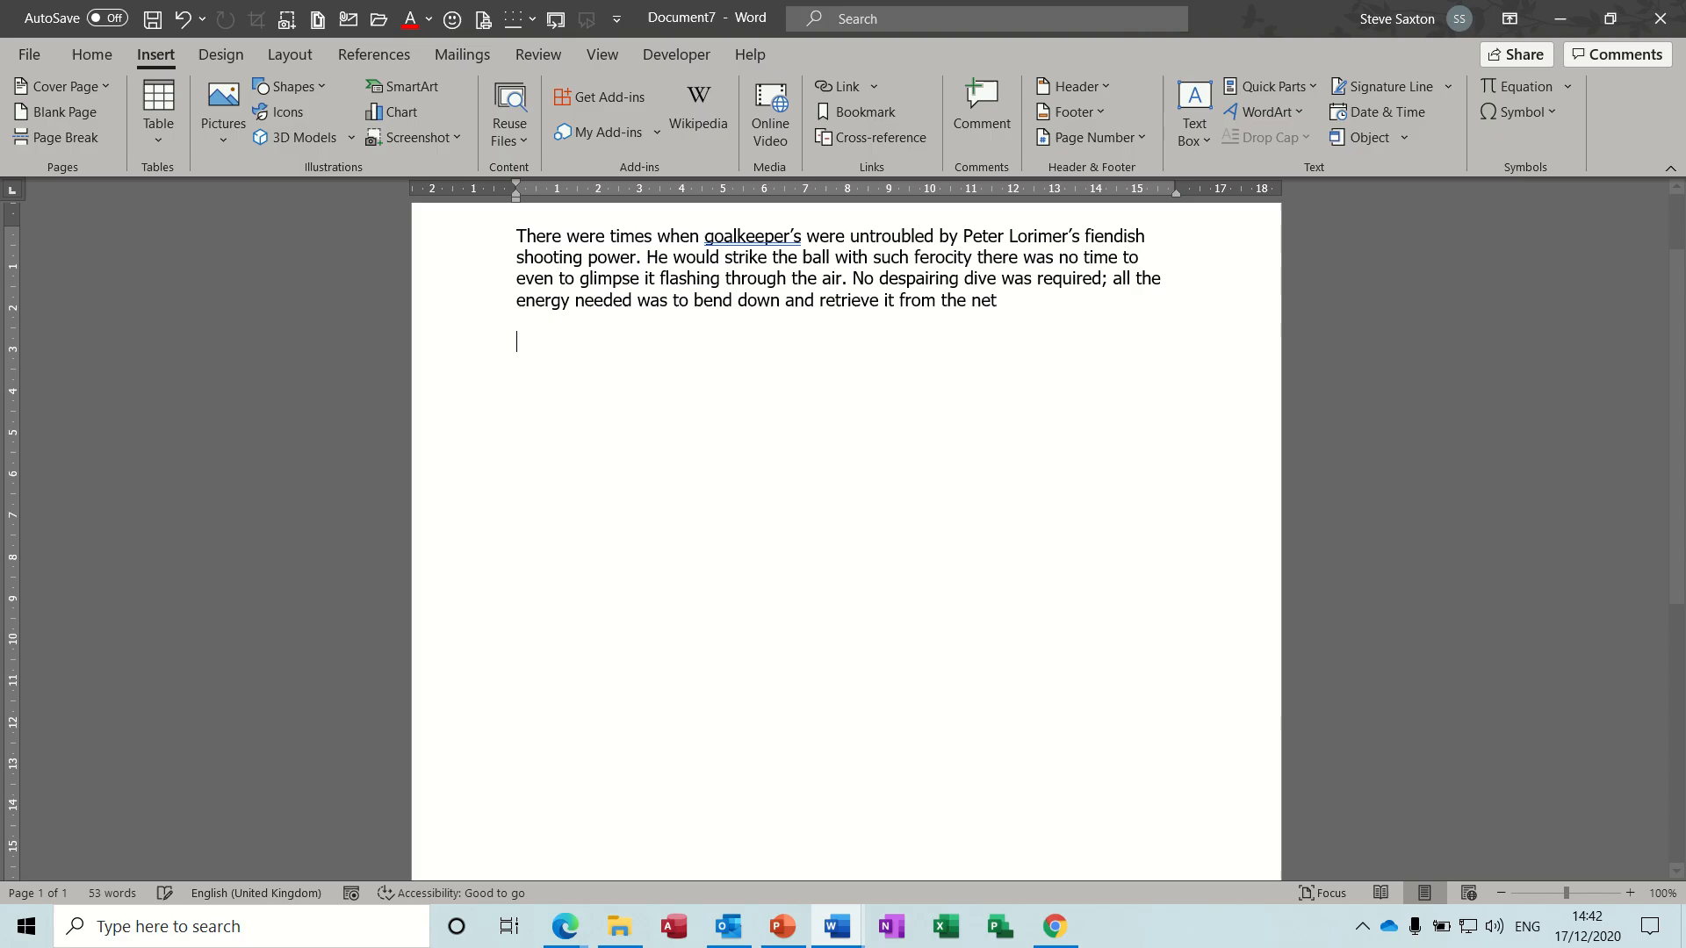
text(sax)
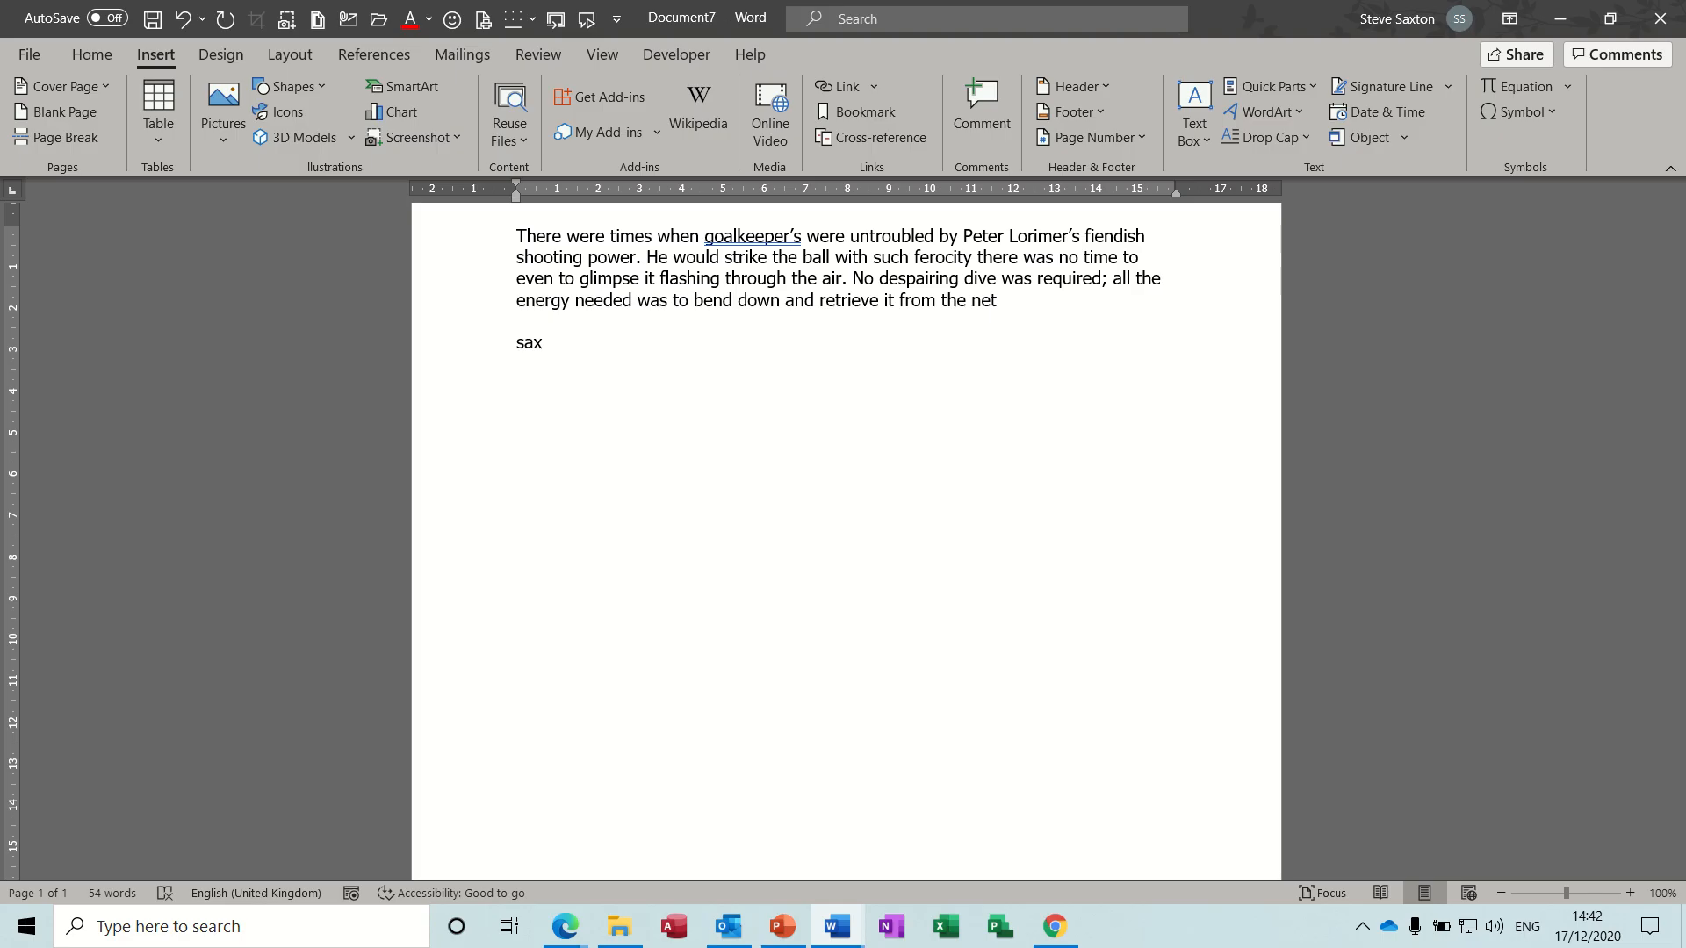
key(F3)
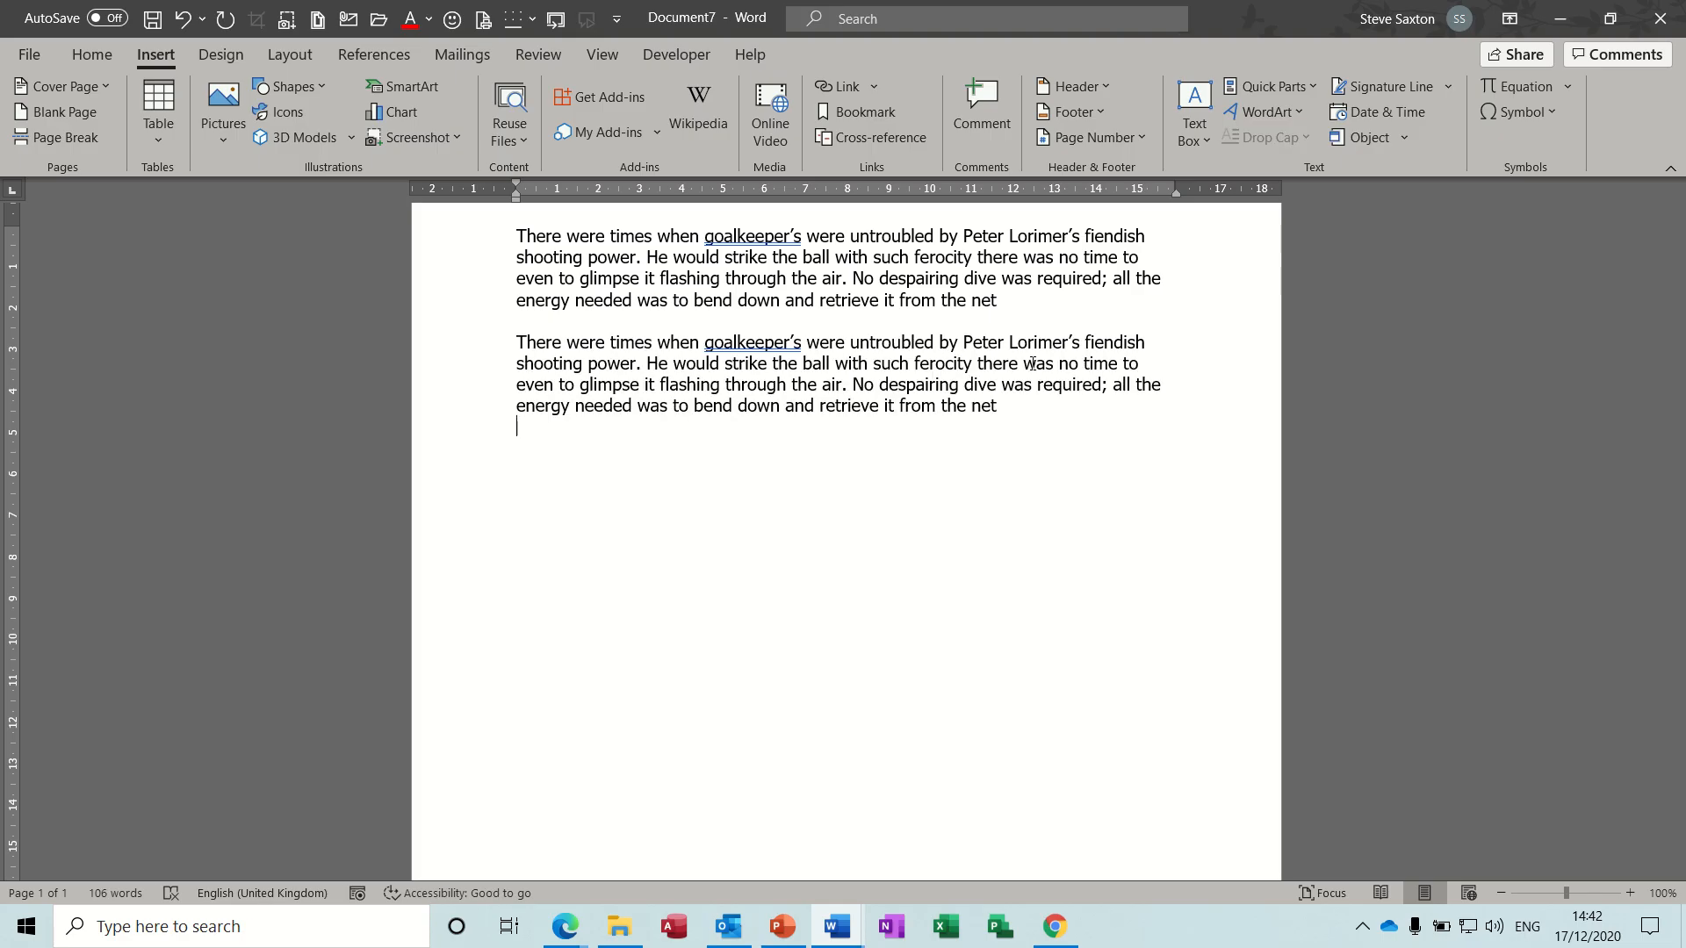
- Delete both copies of the "There were times when" paragraph, leaving the document blank
key(Return)
drag(1020, 407, 472, 333)
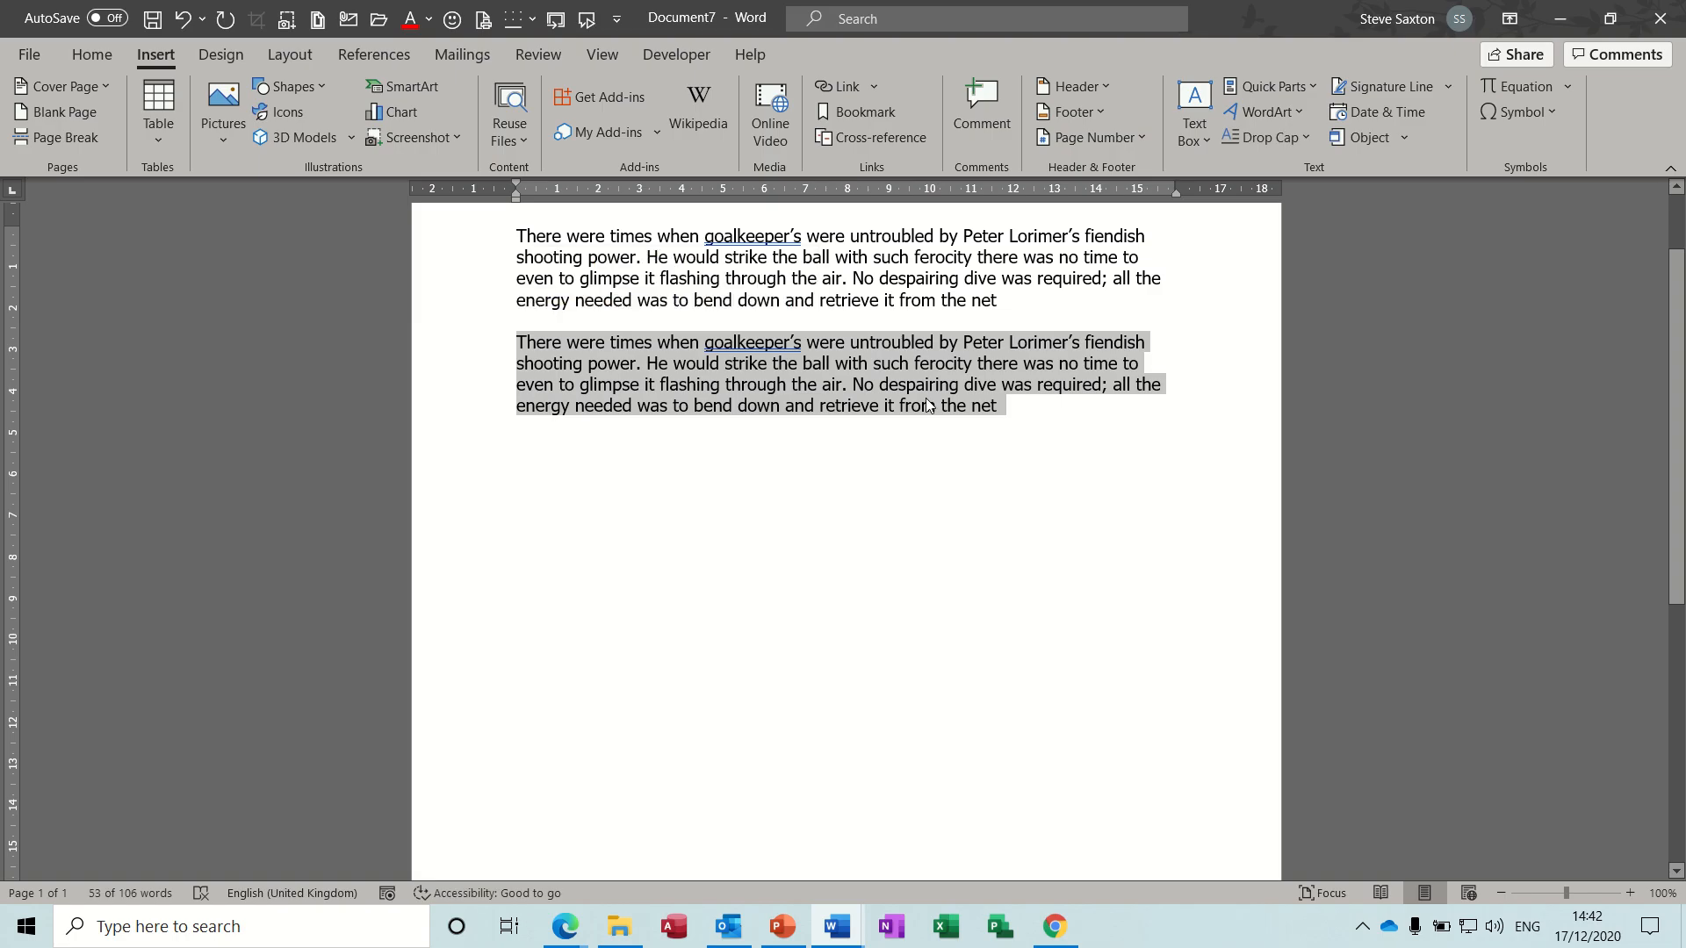
click(1020, 414)
drag(988, 418, 437, 247)
key(Delete)
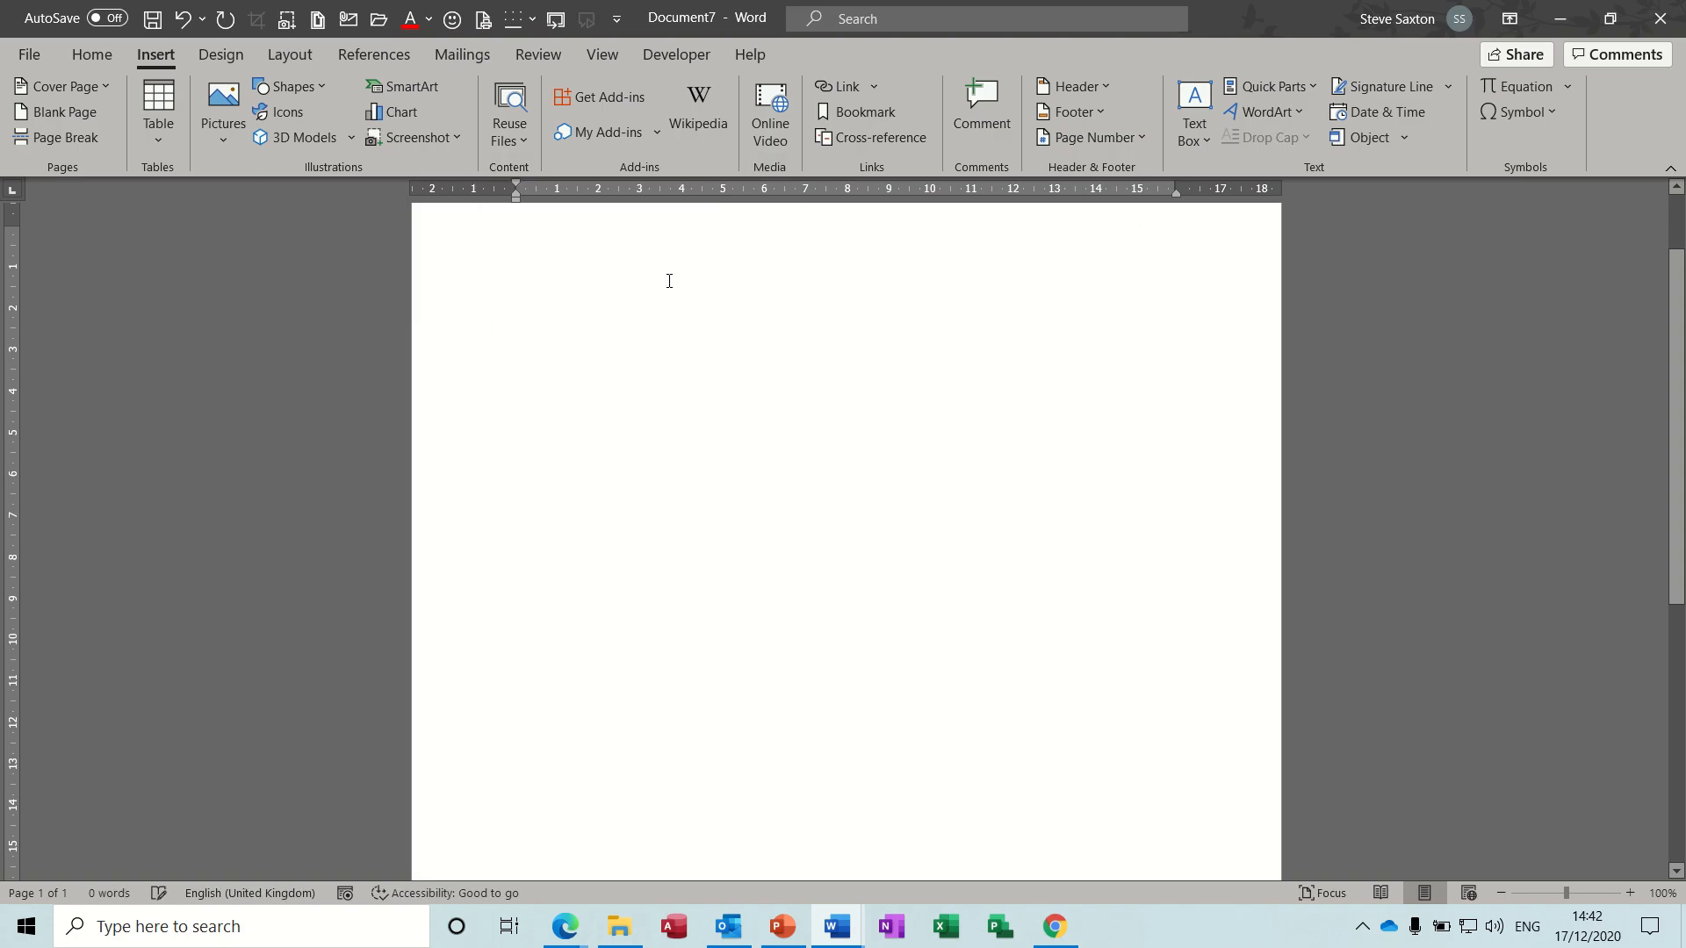
- Insert a Funnel SmartArt graphic from the Relationship category and close its text pane
click(424, 86)
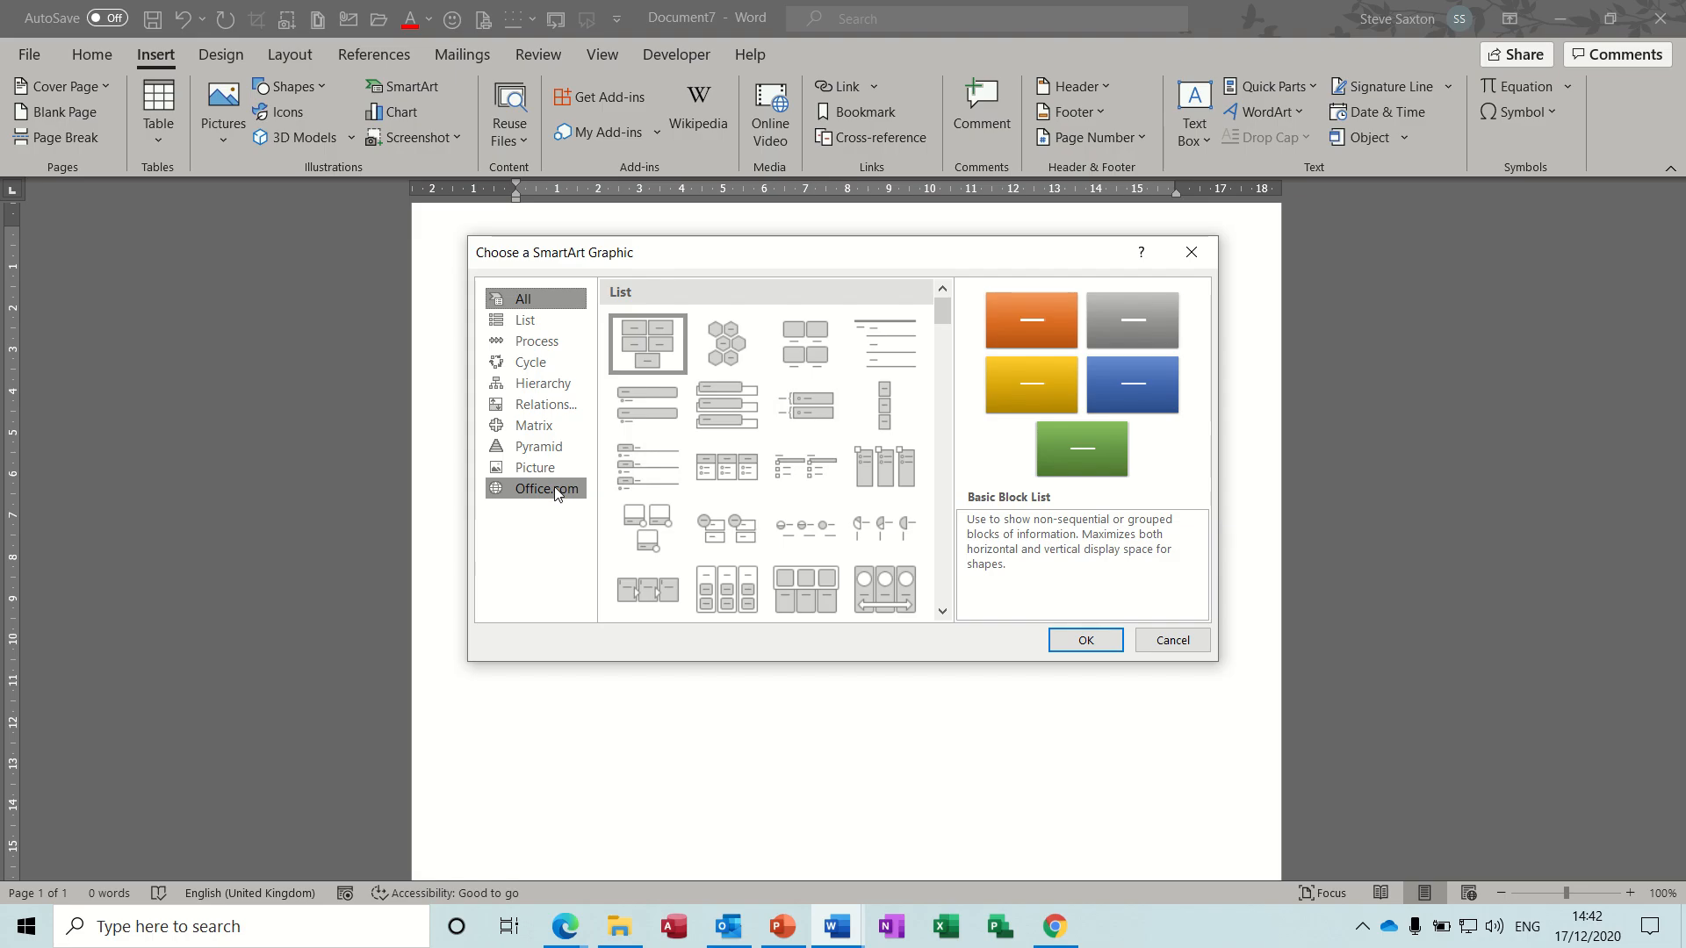
click(538, 447)
click(538, 427)
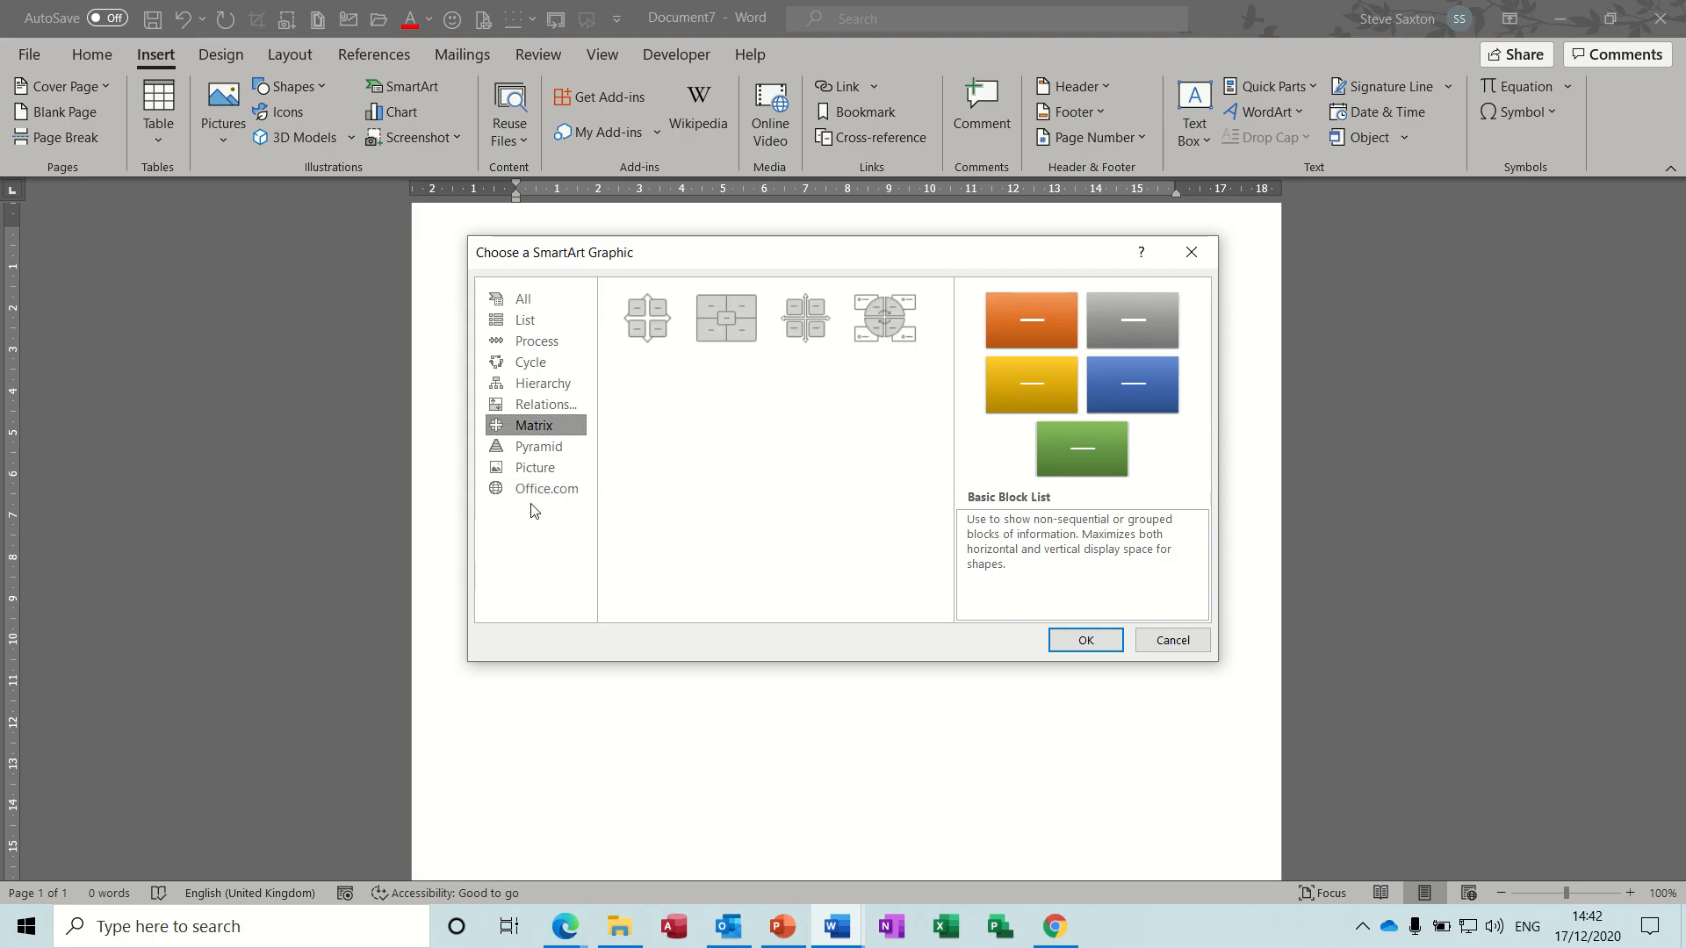
click(546, 405)
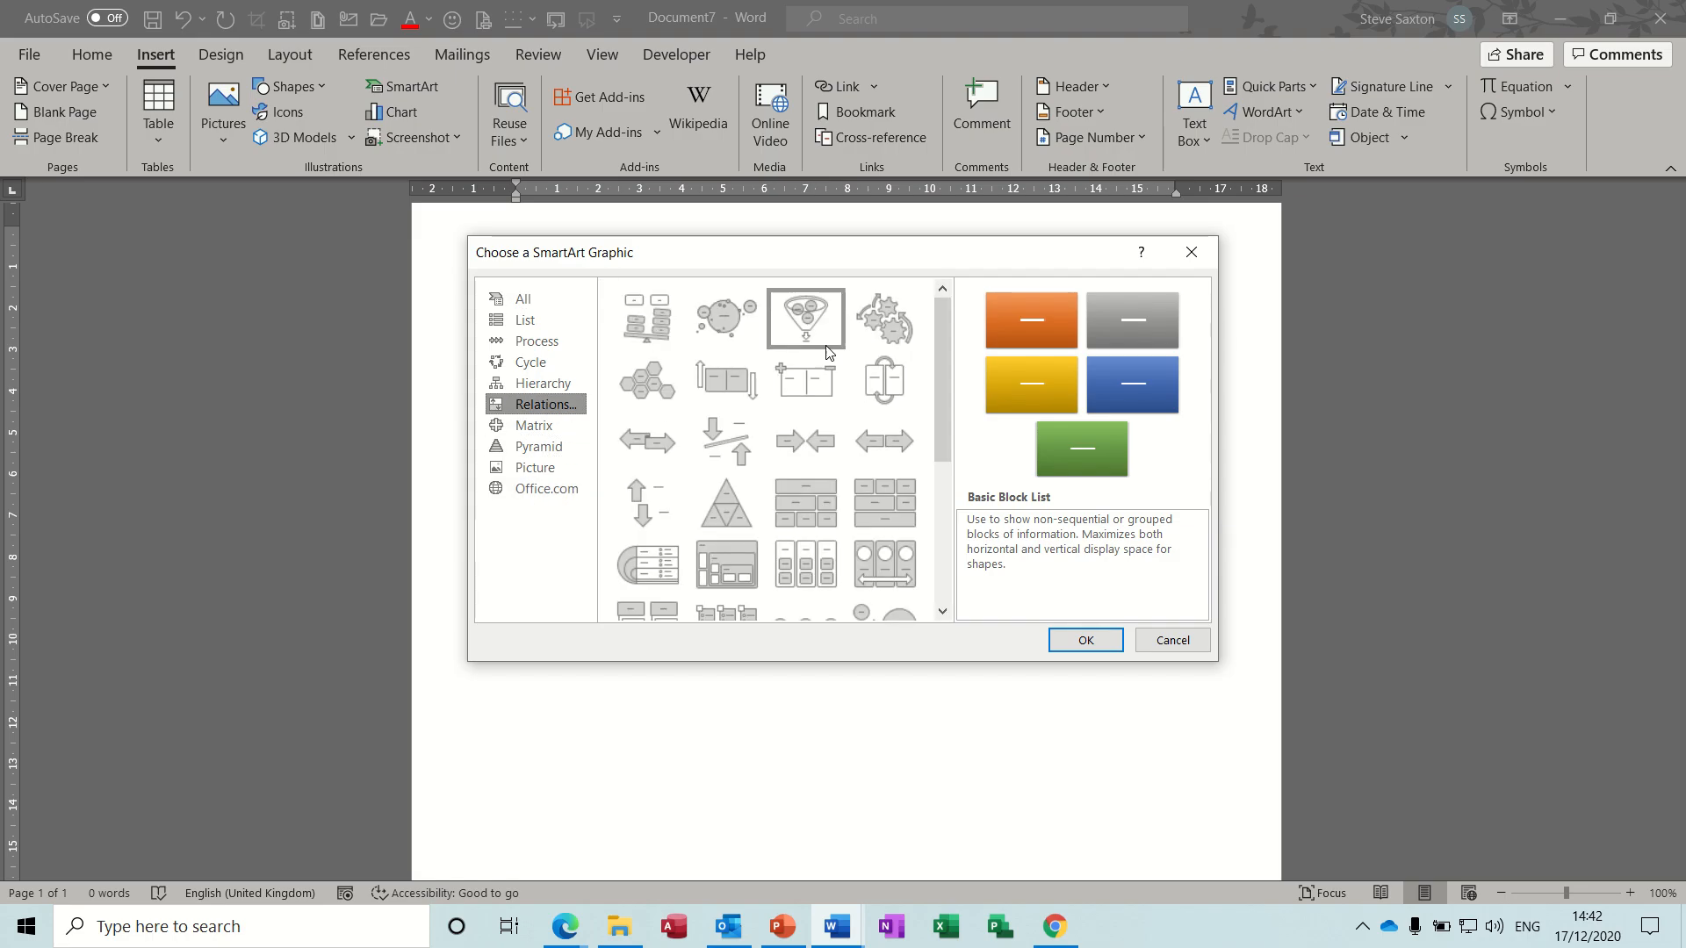
click(818, 318)
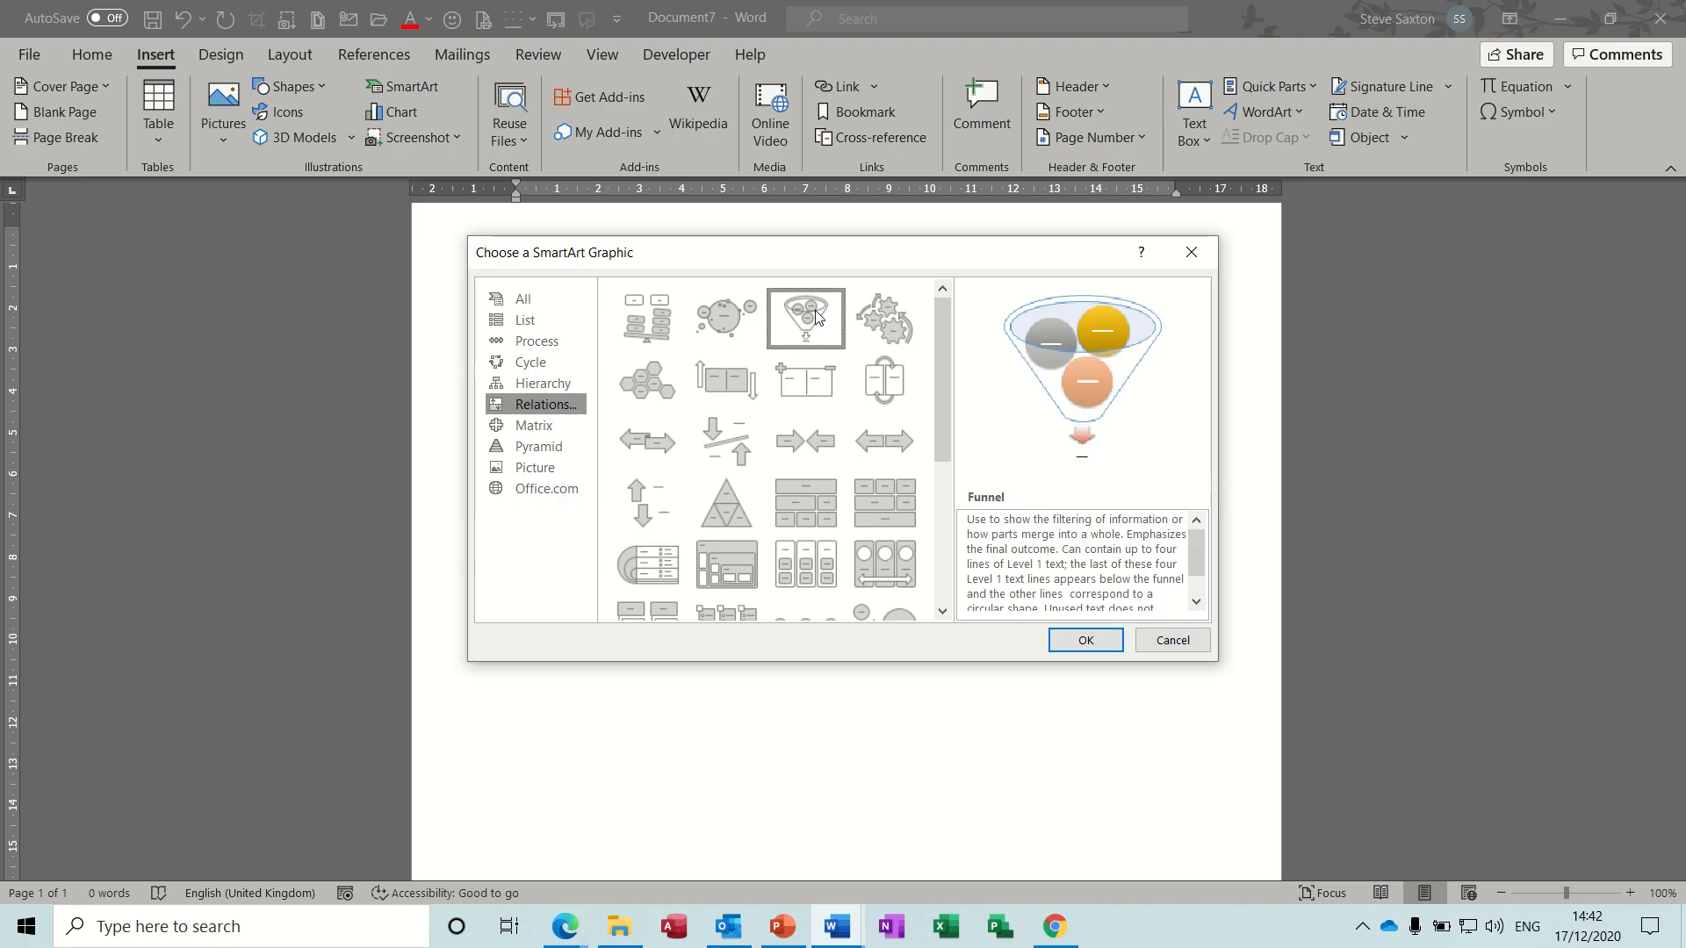
click(1082, 637)
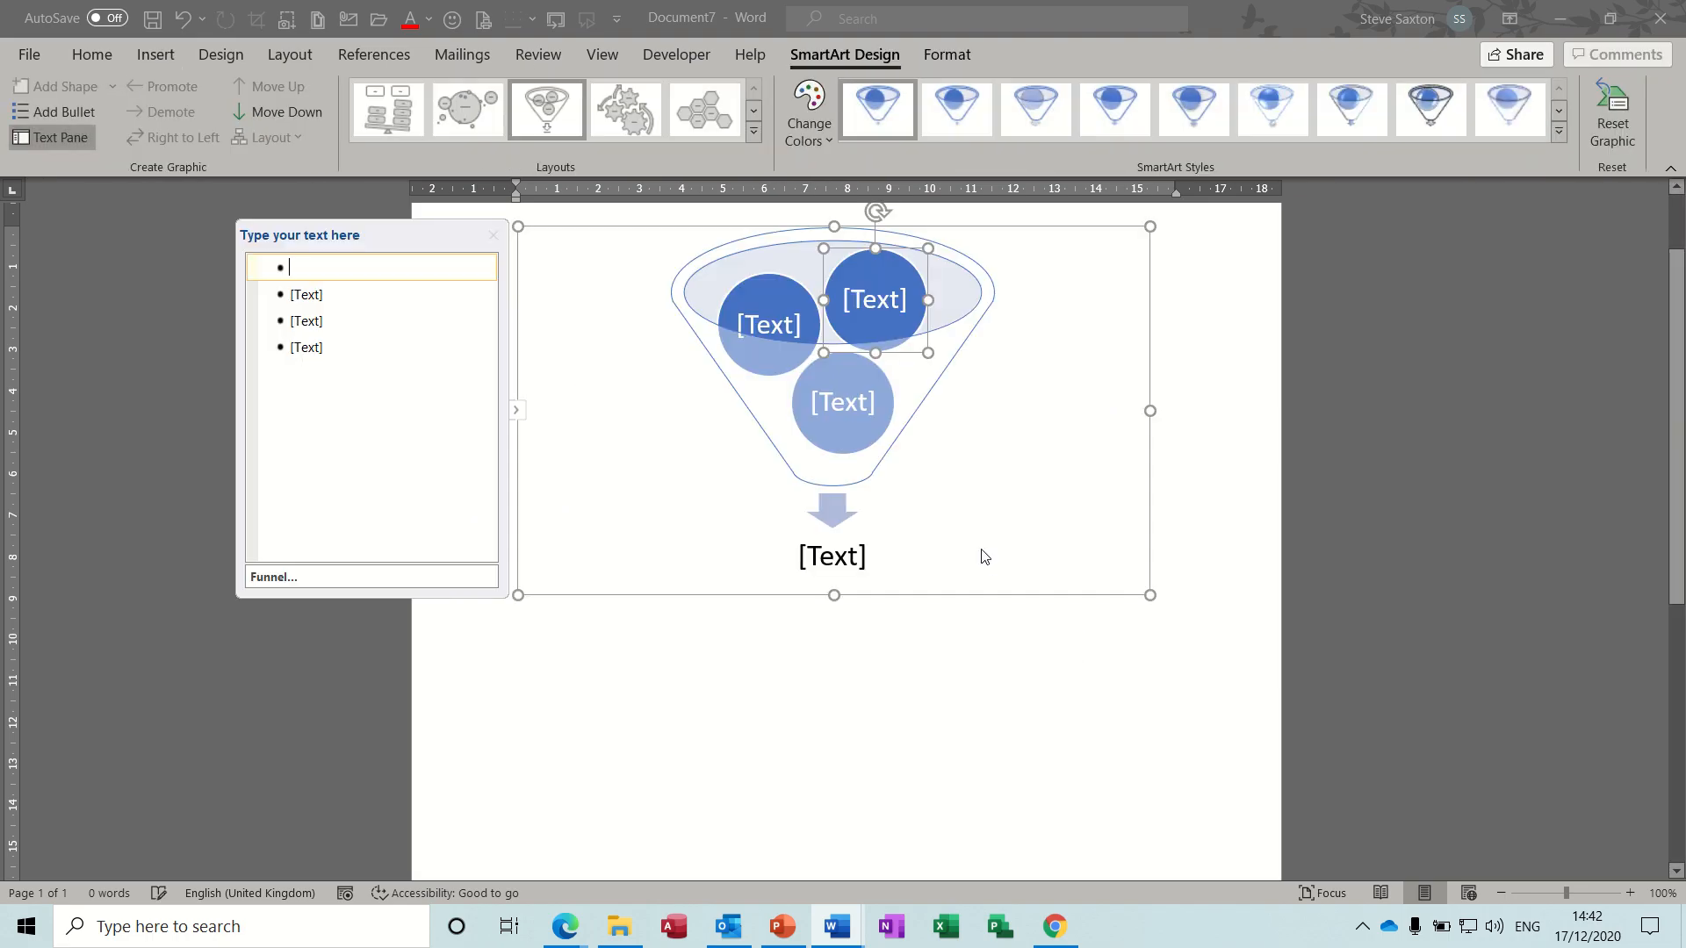
click(492, 235)
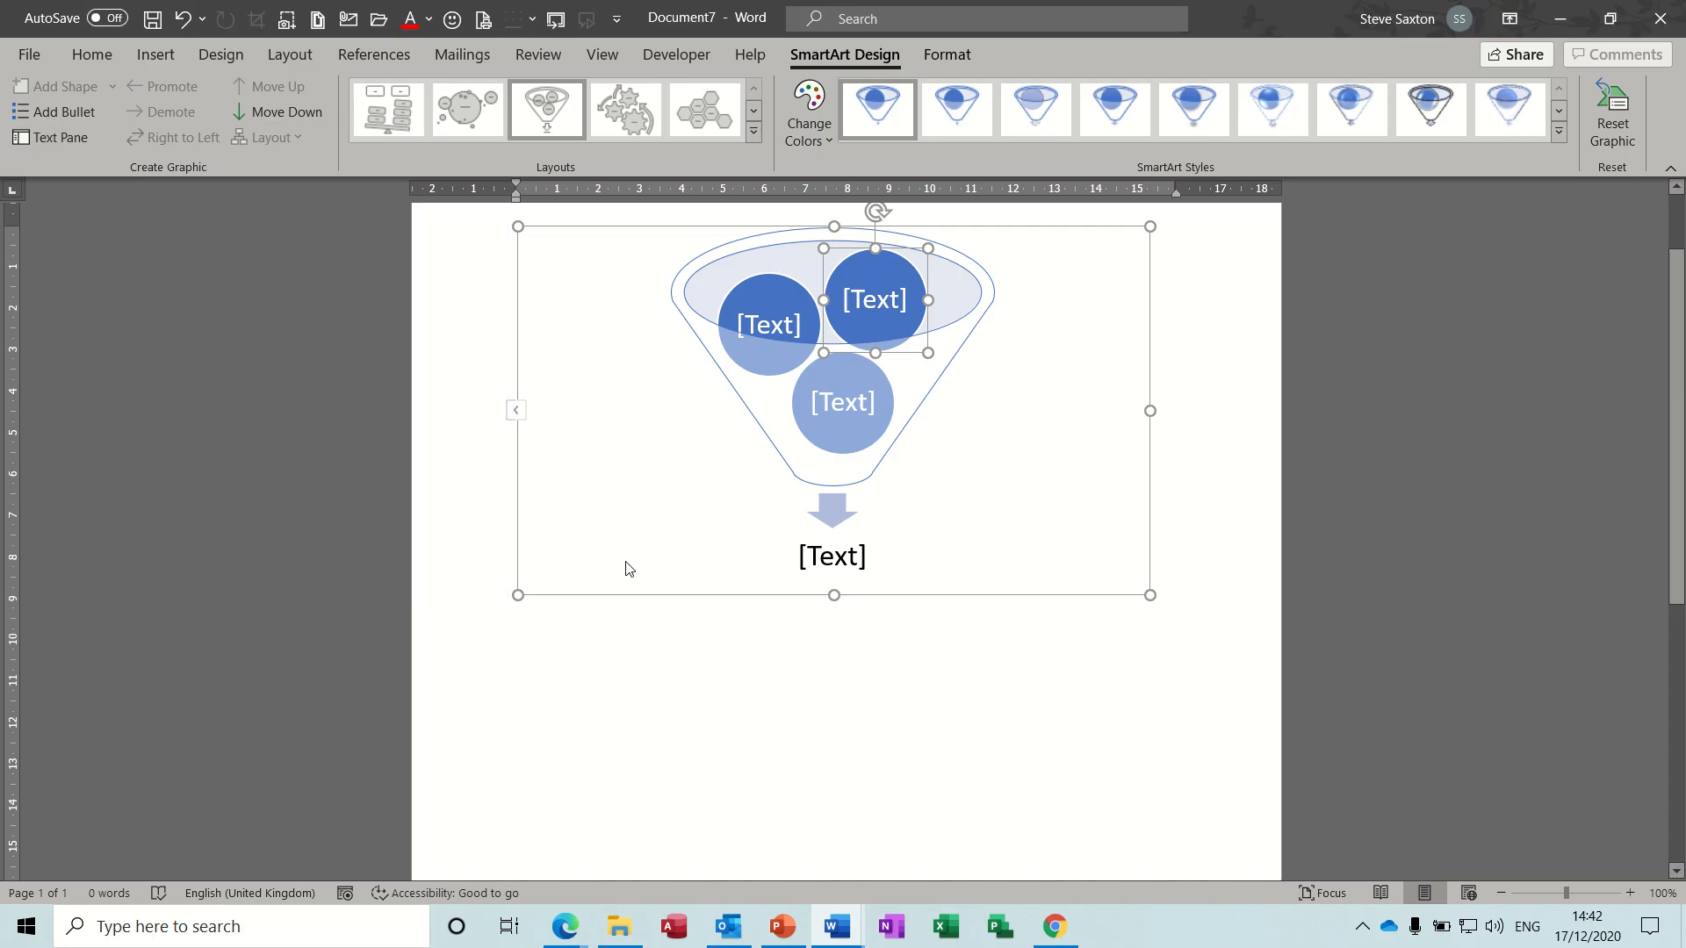
- Save the whole funnel SmartArt graphic as an AutoText entry named "Org" in the General category
click(1077, 596)
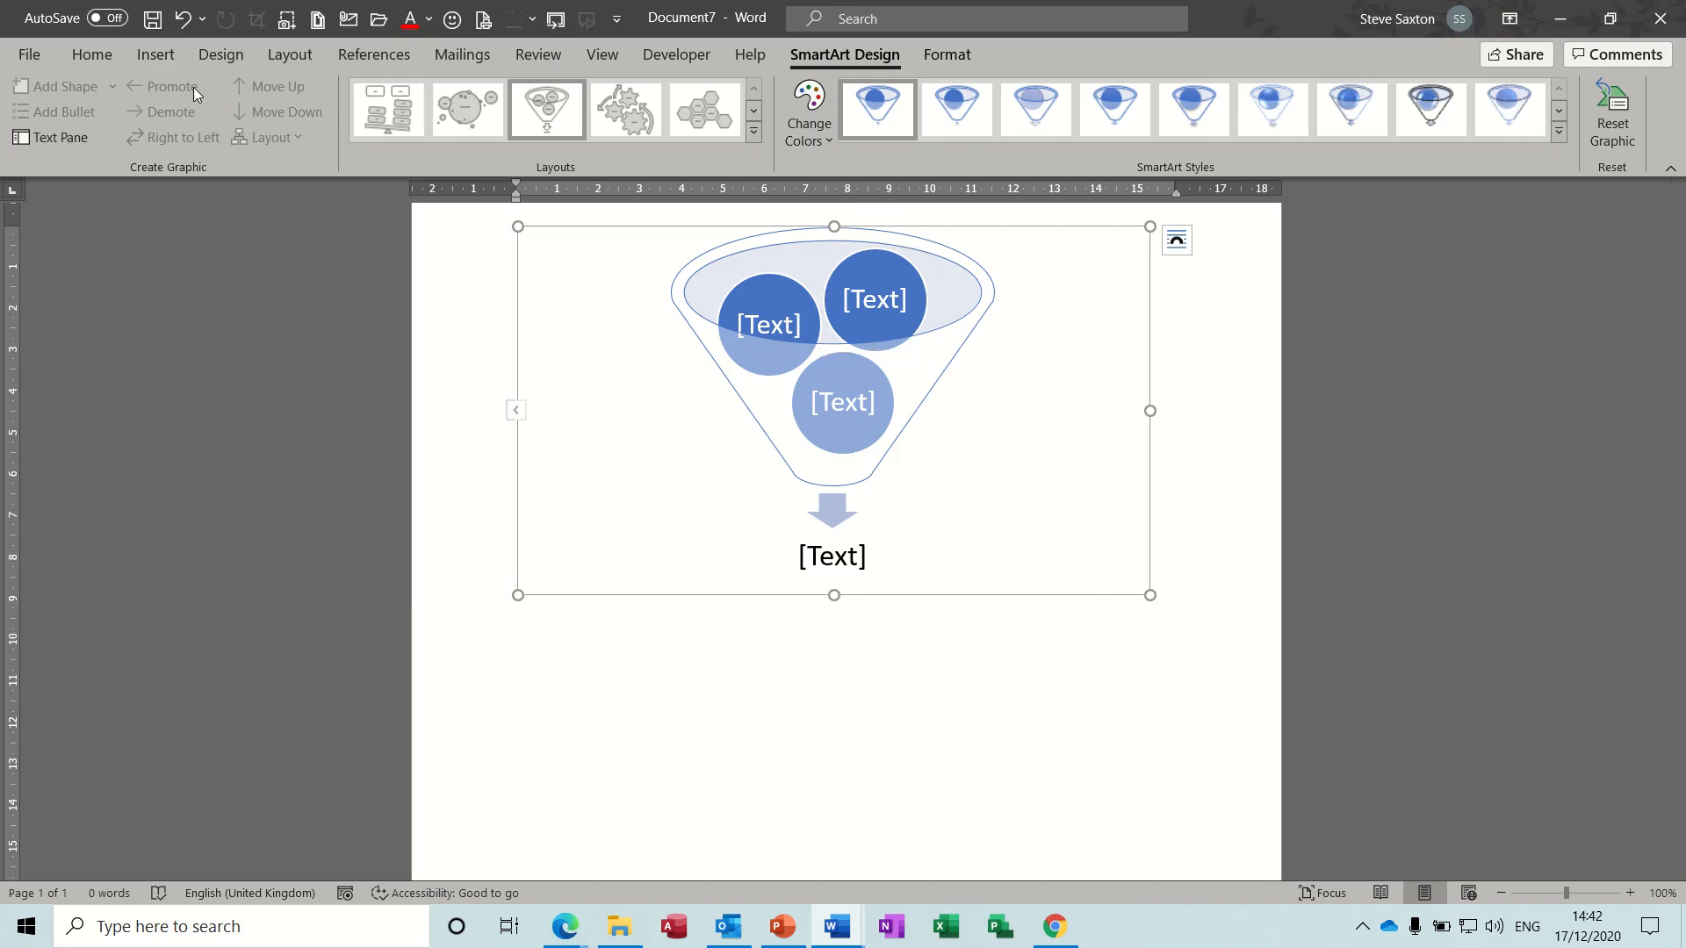
click(166, 57)
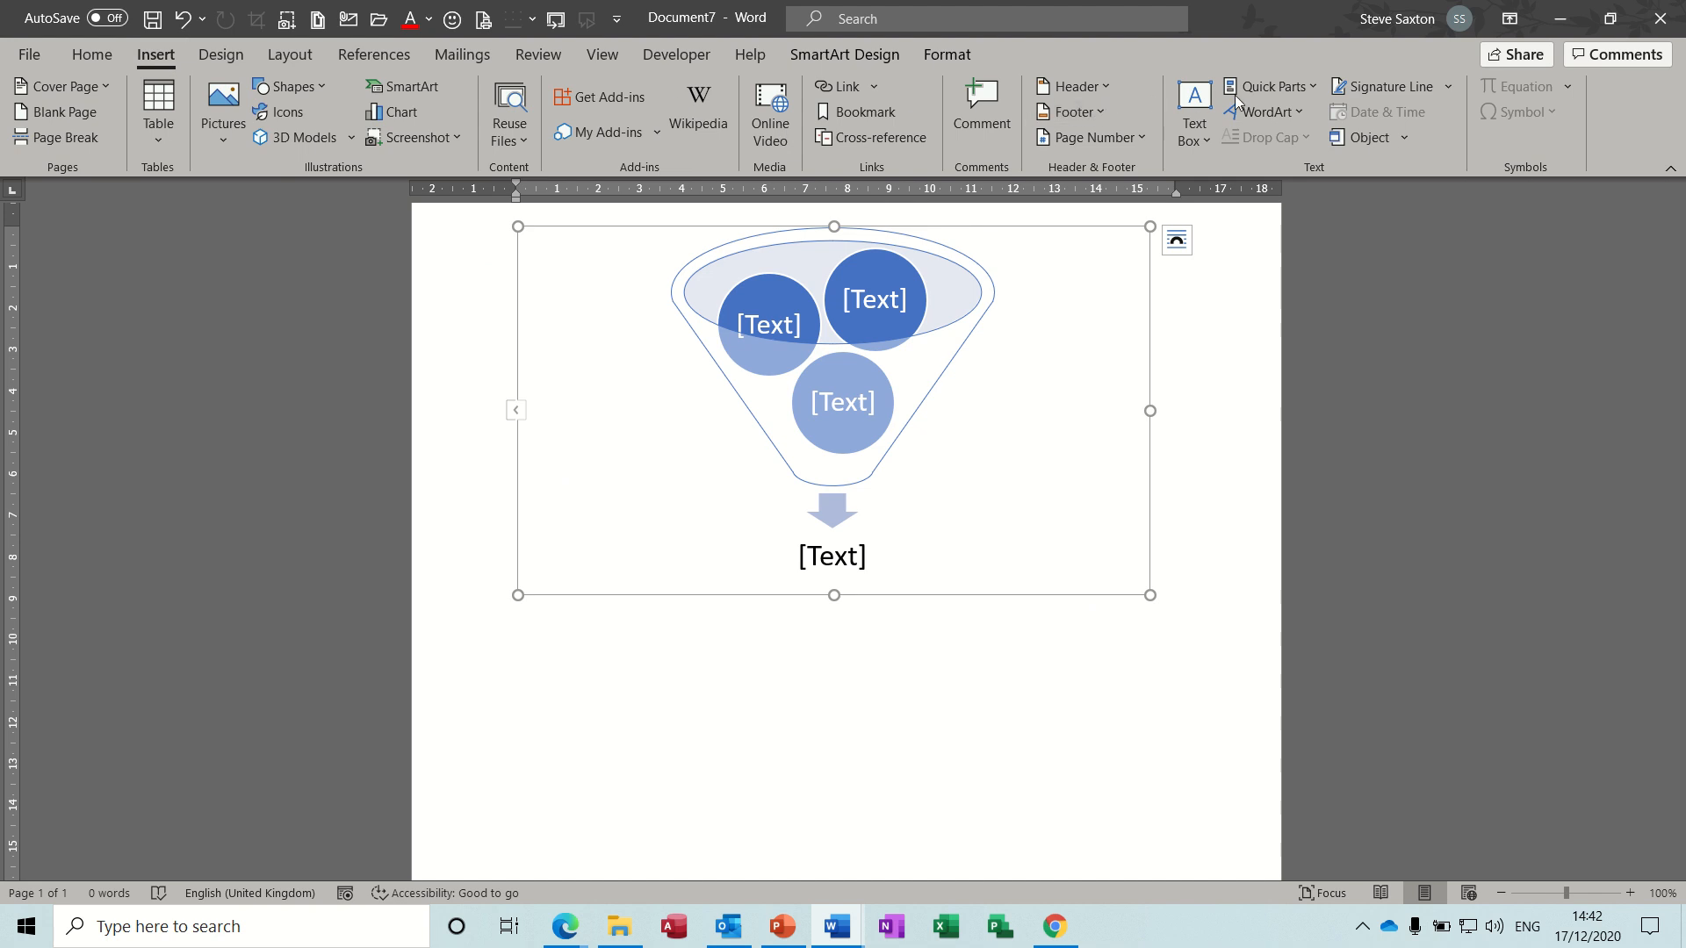
click(1289, 91)
mouse_move(1291, 117)
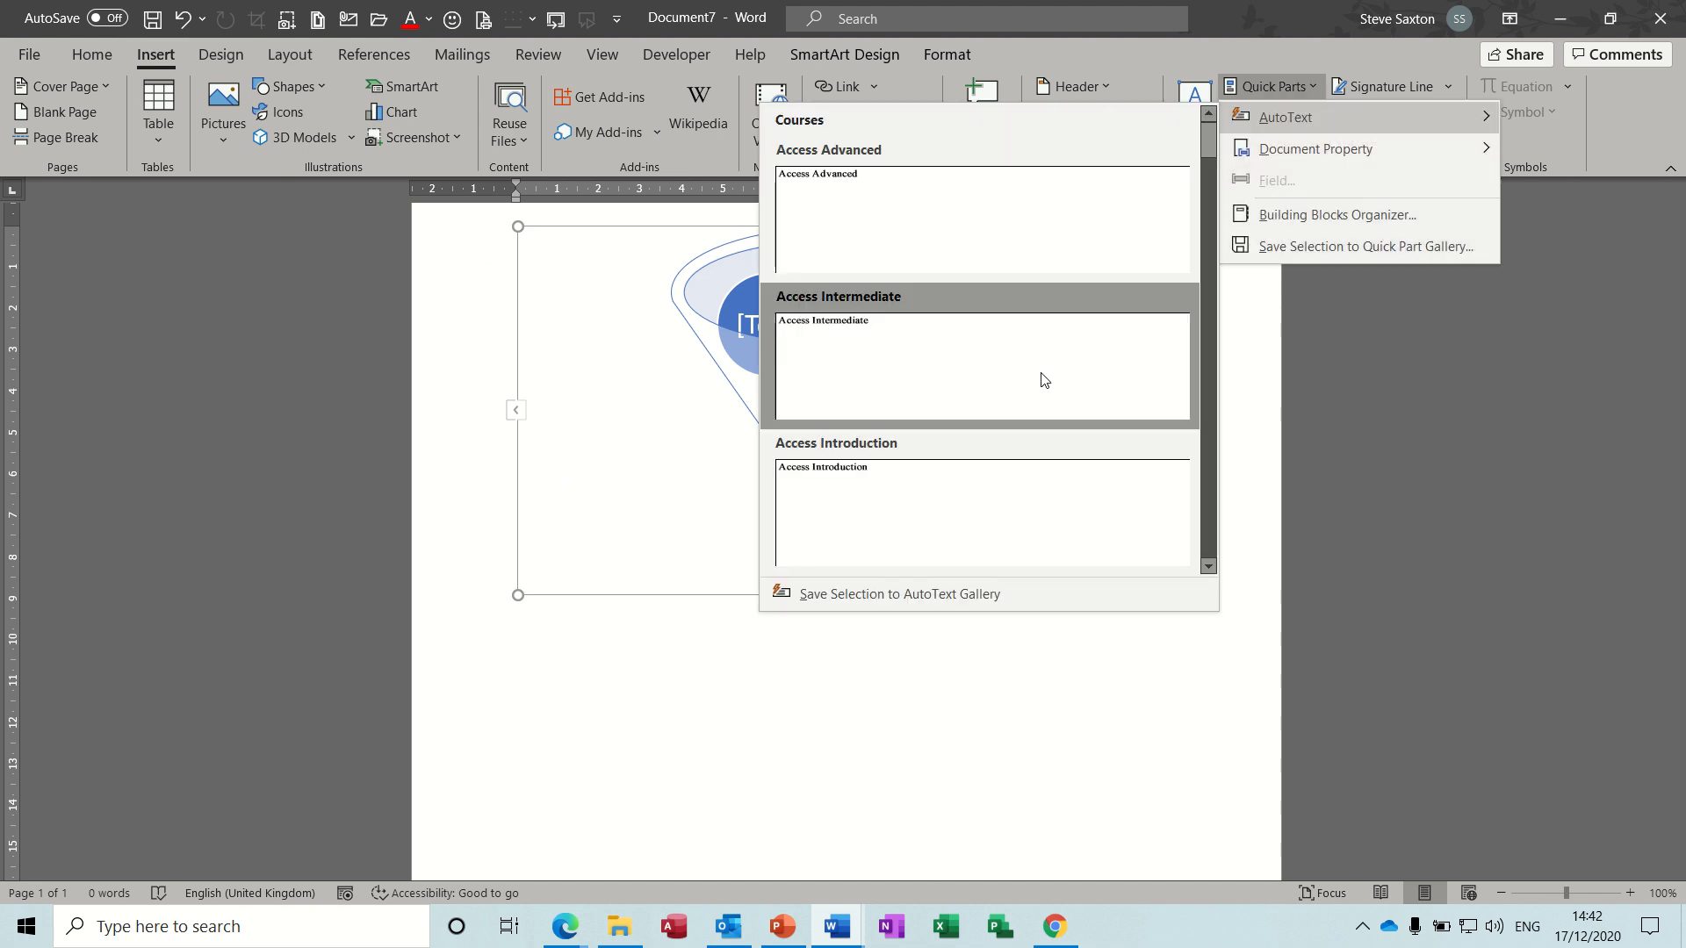
click(951, 591)
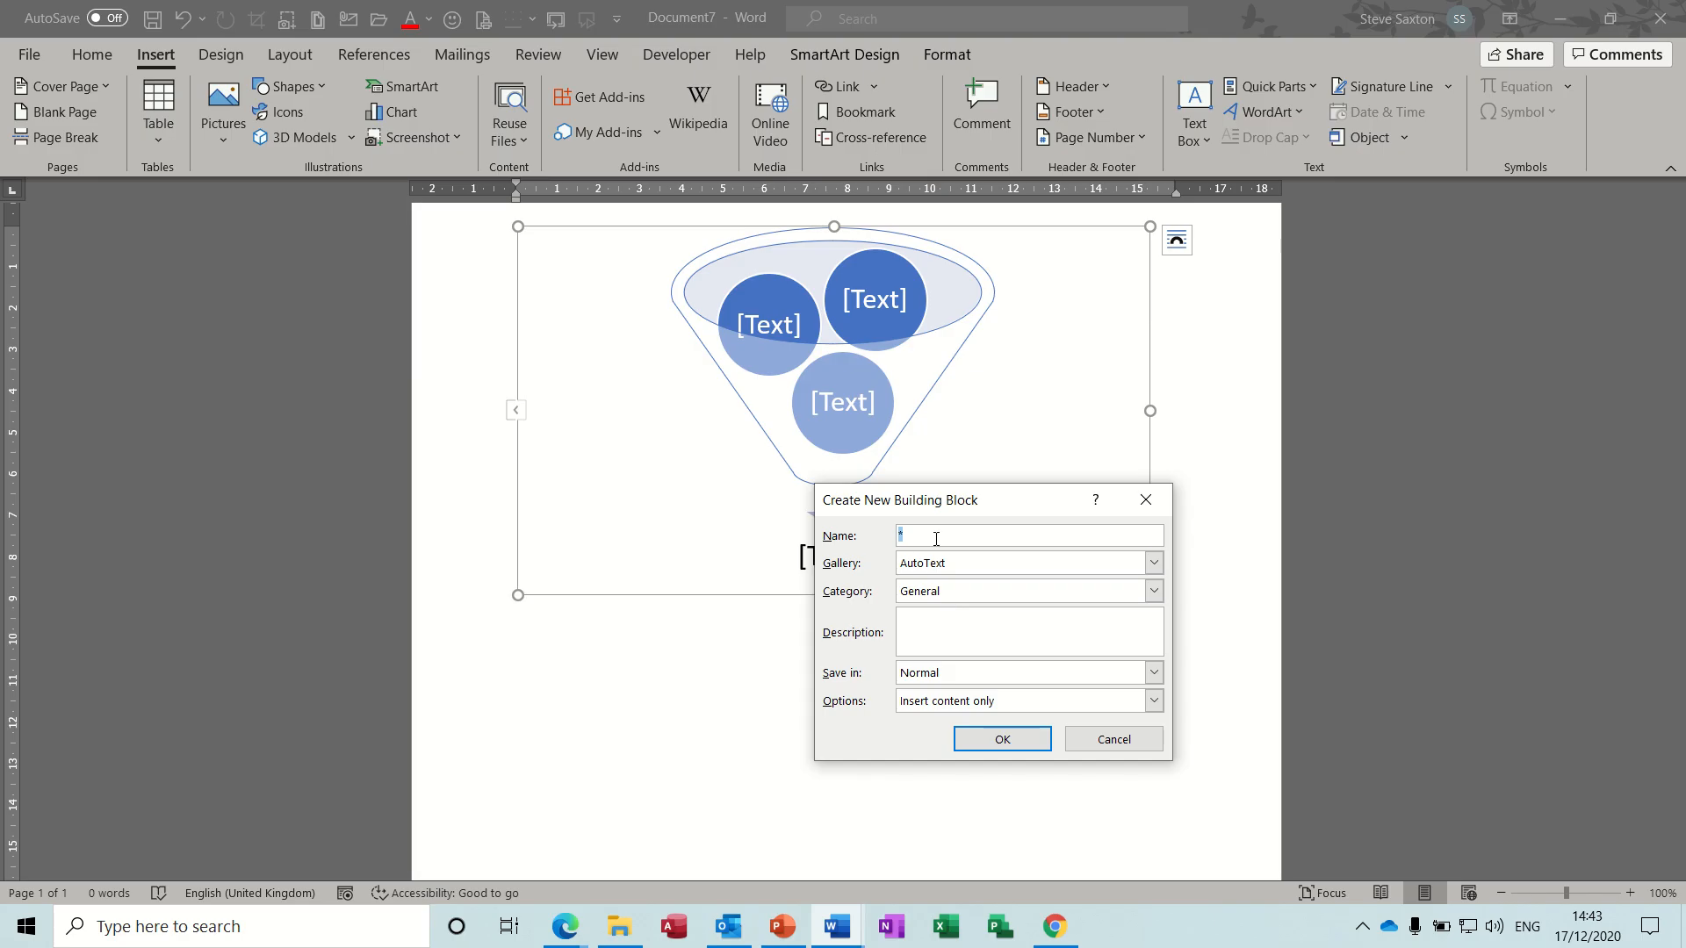
text(Org)
click(995, 745)
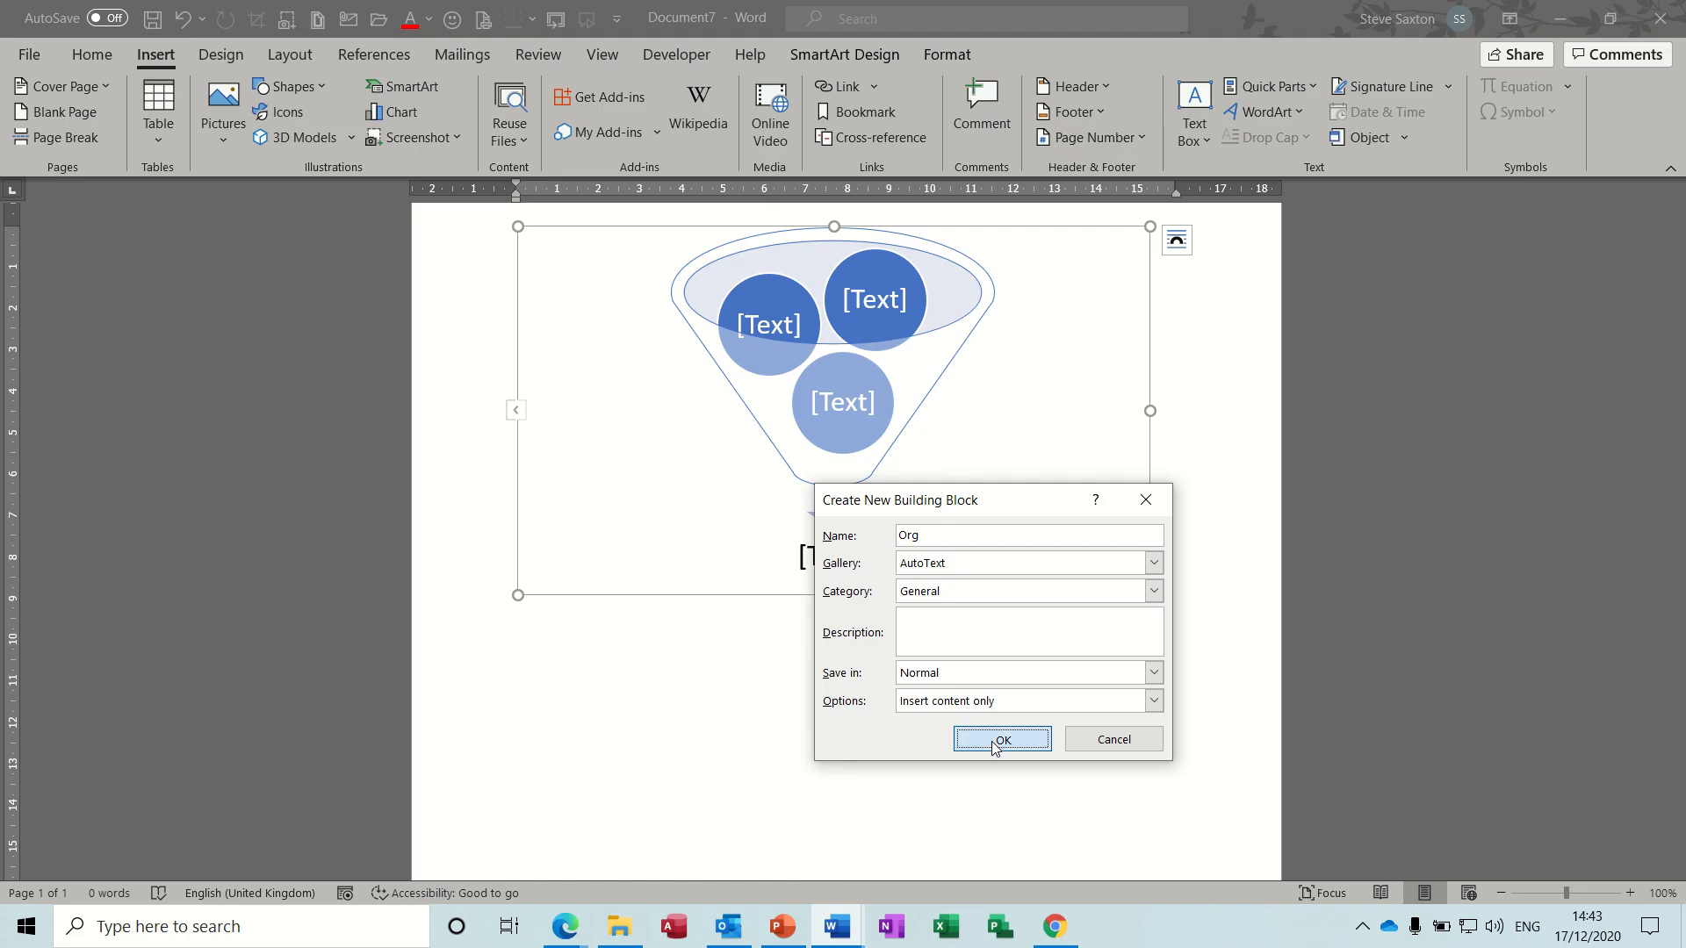
- Delete the funnel graphic and insert it again from the "Org" AutoText entry
key(Delete)
text(org)
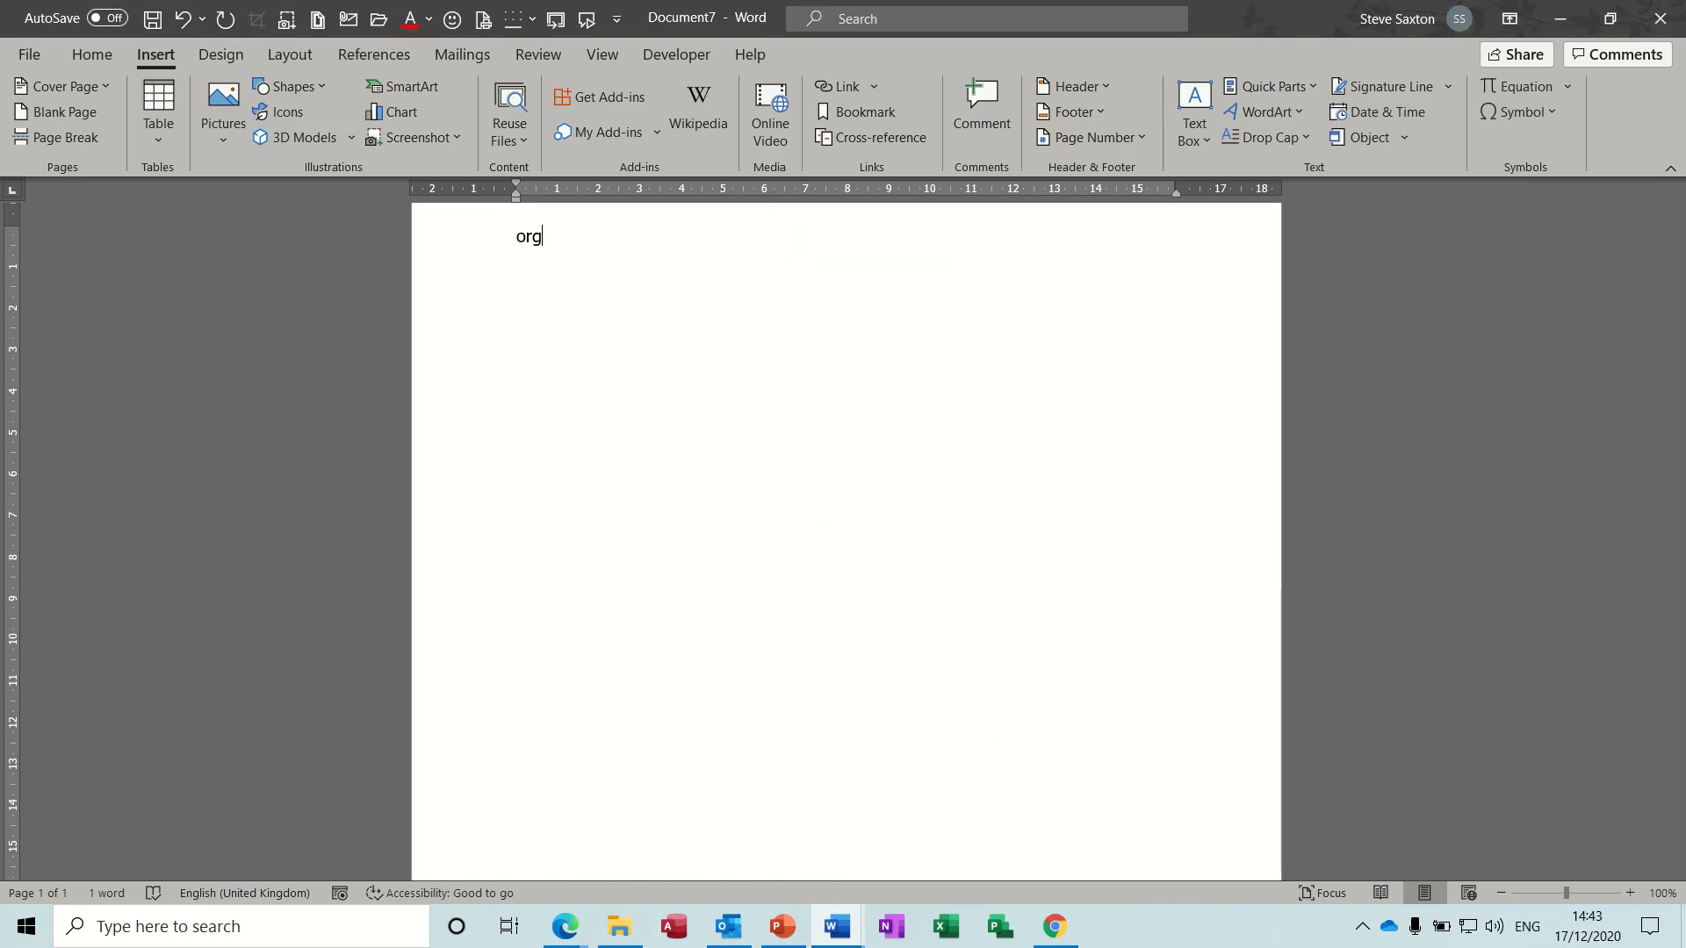
key(F3)
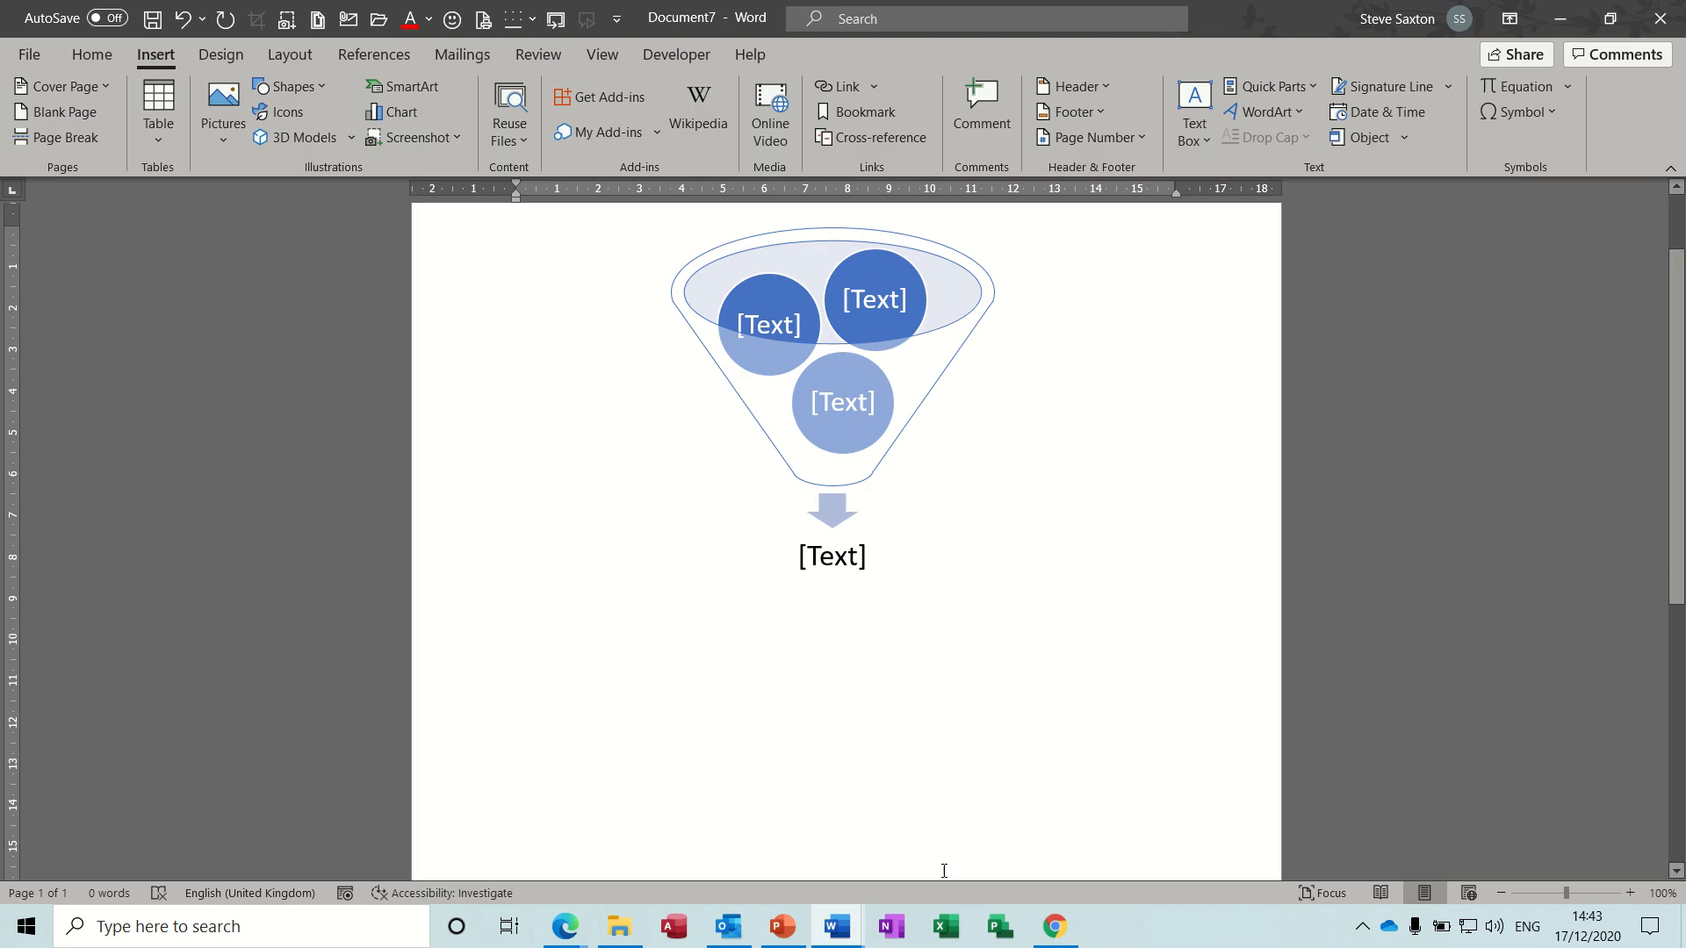
- Switch to Outlook and start a new email from the first inbox under Favorites
click(731, 926)
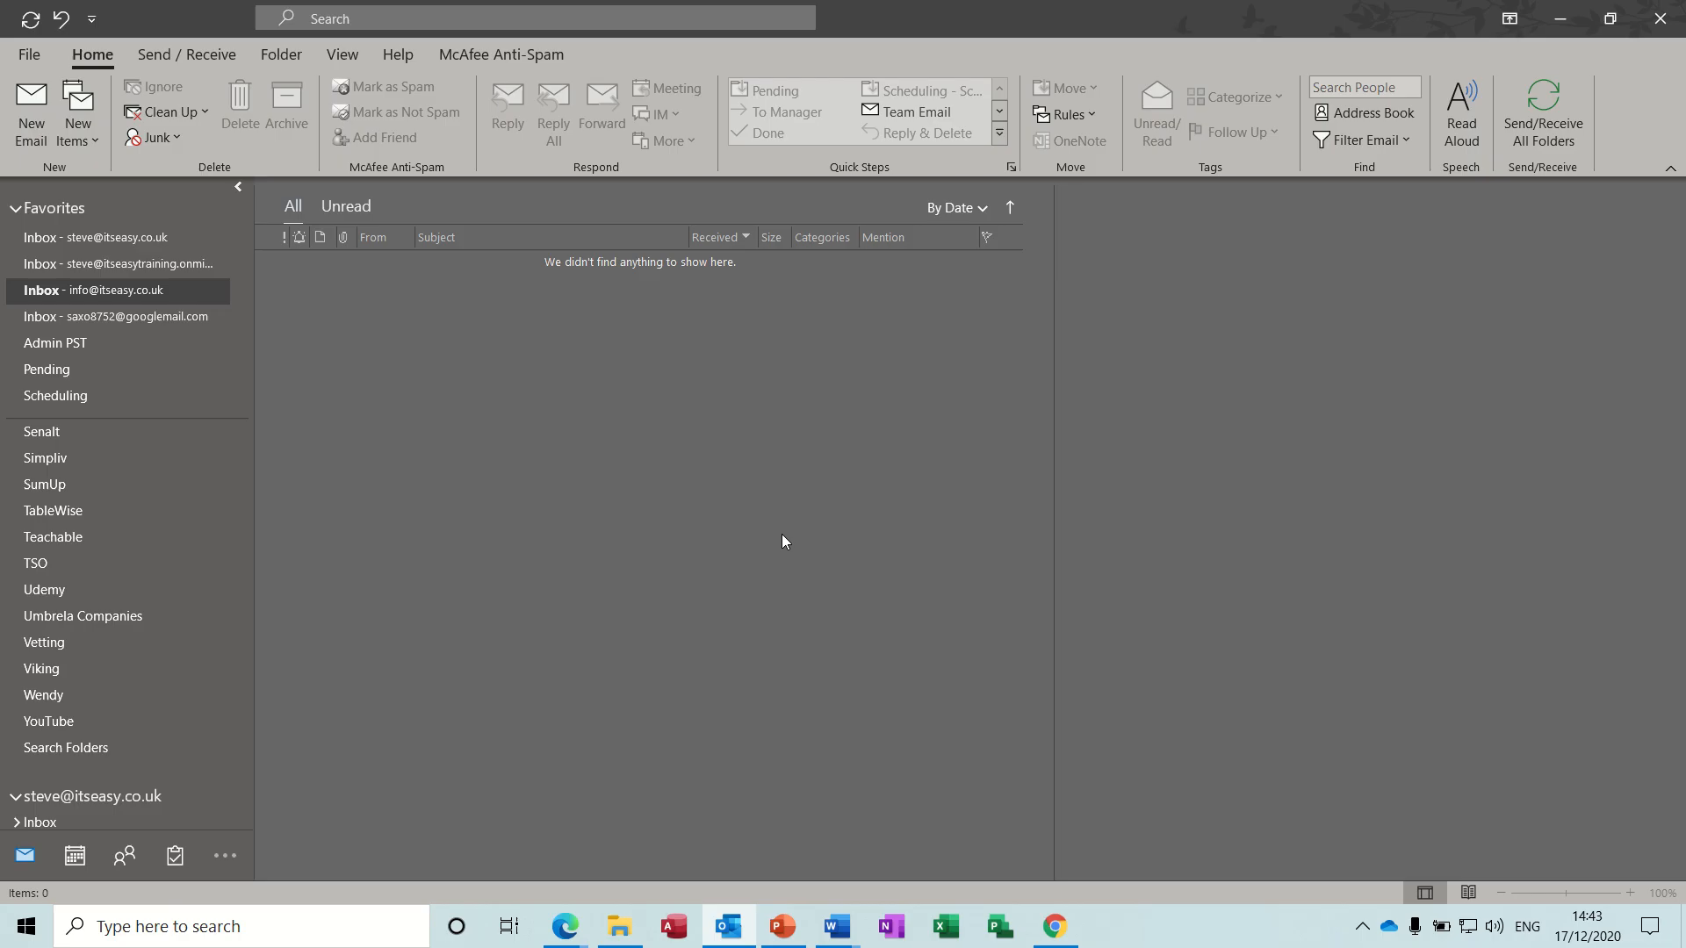
click(139, 240)
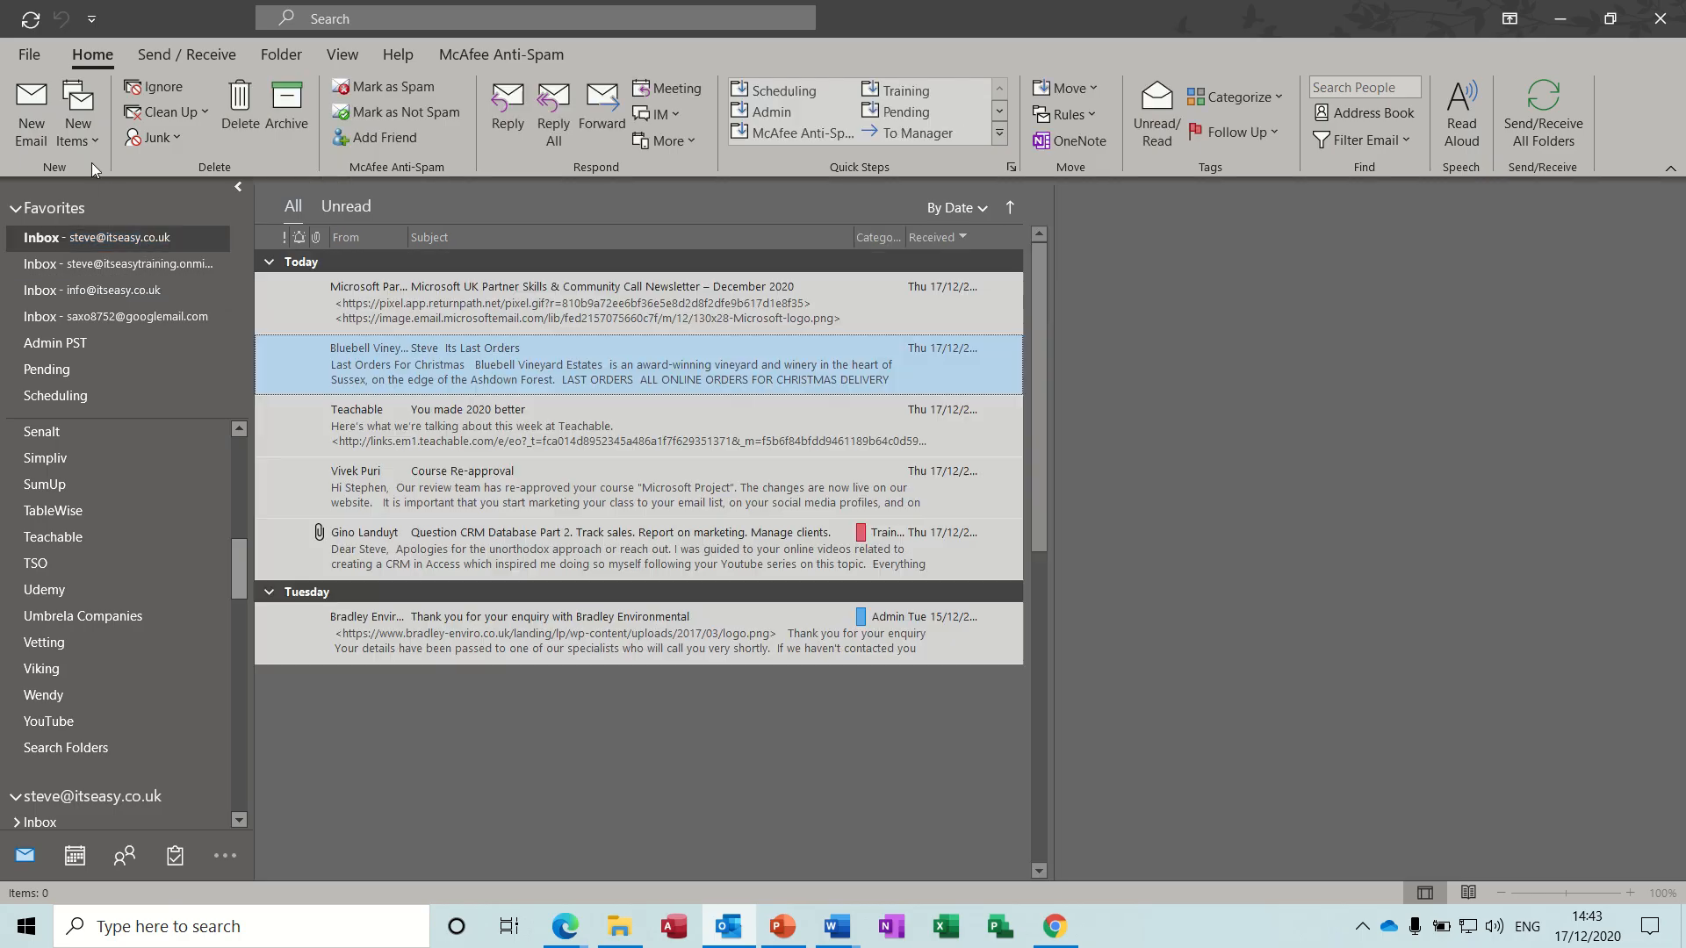
click(36, 105)
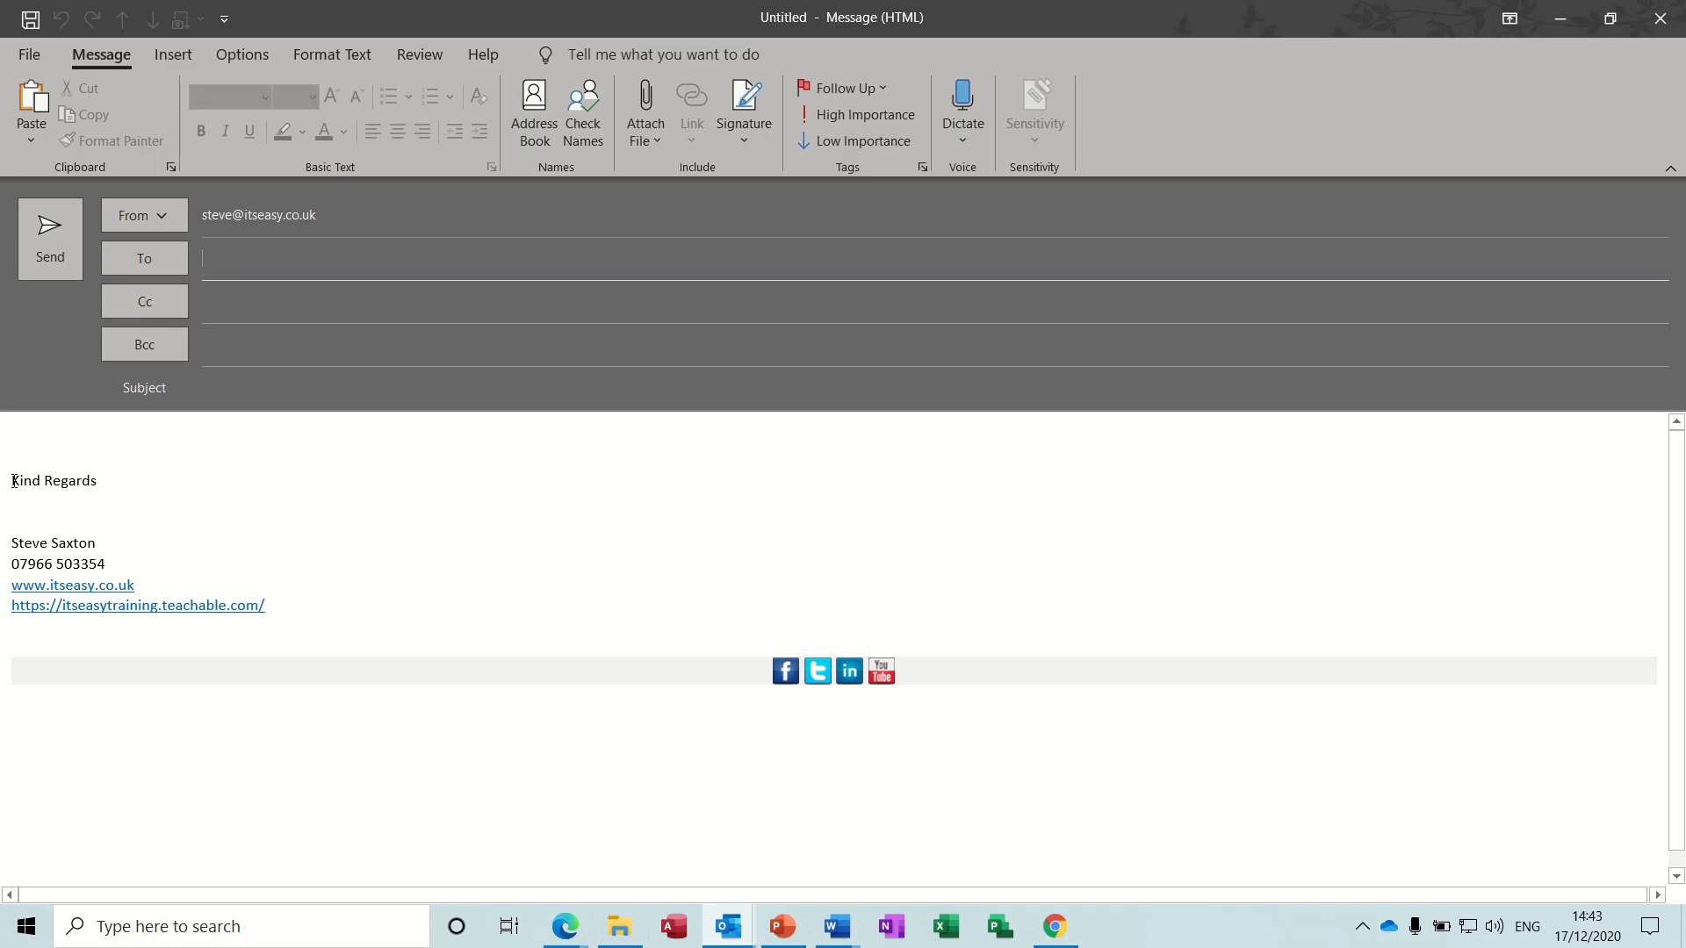
- Save the signature text from "Kind Regards" through the web links as the General AutoText entry "sax", redefining the existing entry
mouse_move(13, 480)
mouse_down()
mouse_move(117, 549)
mouse_move(294, 609)
mouse_up()
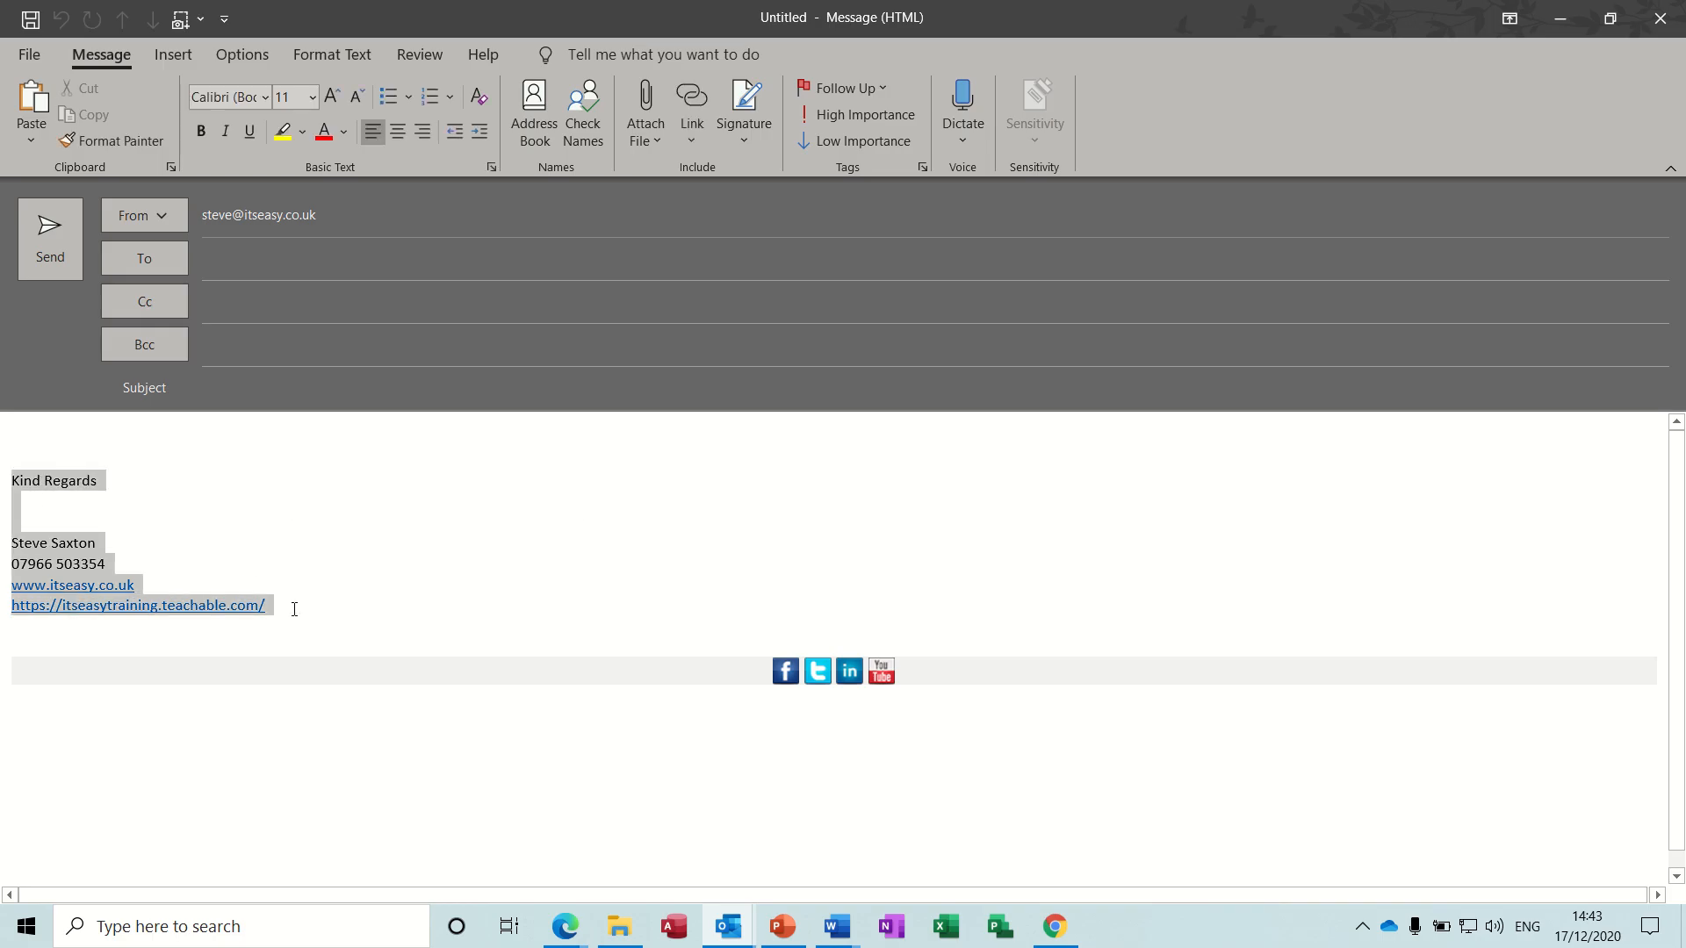
click(173, 56)
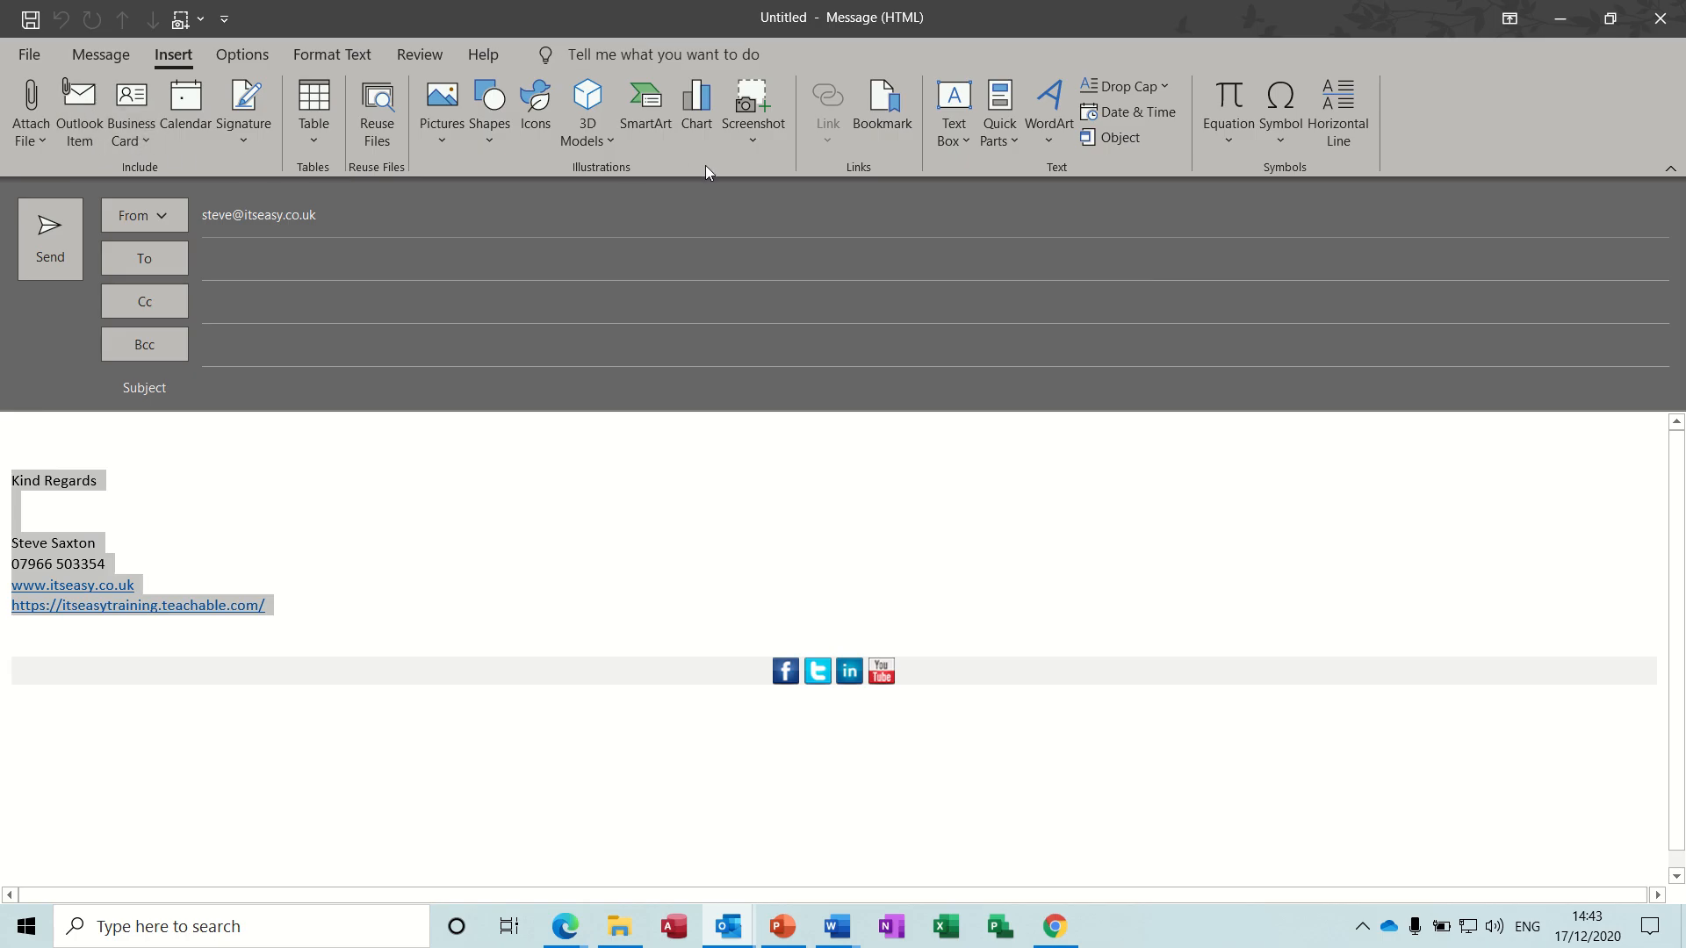
click(1015, 140)
mouse_move(1039, 175)
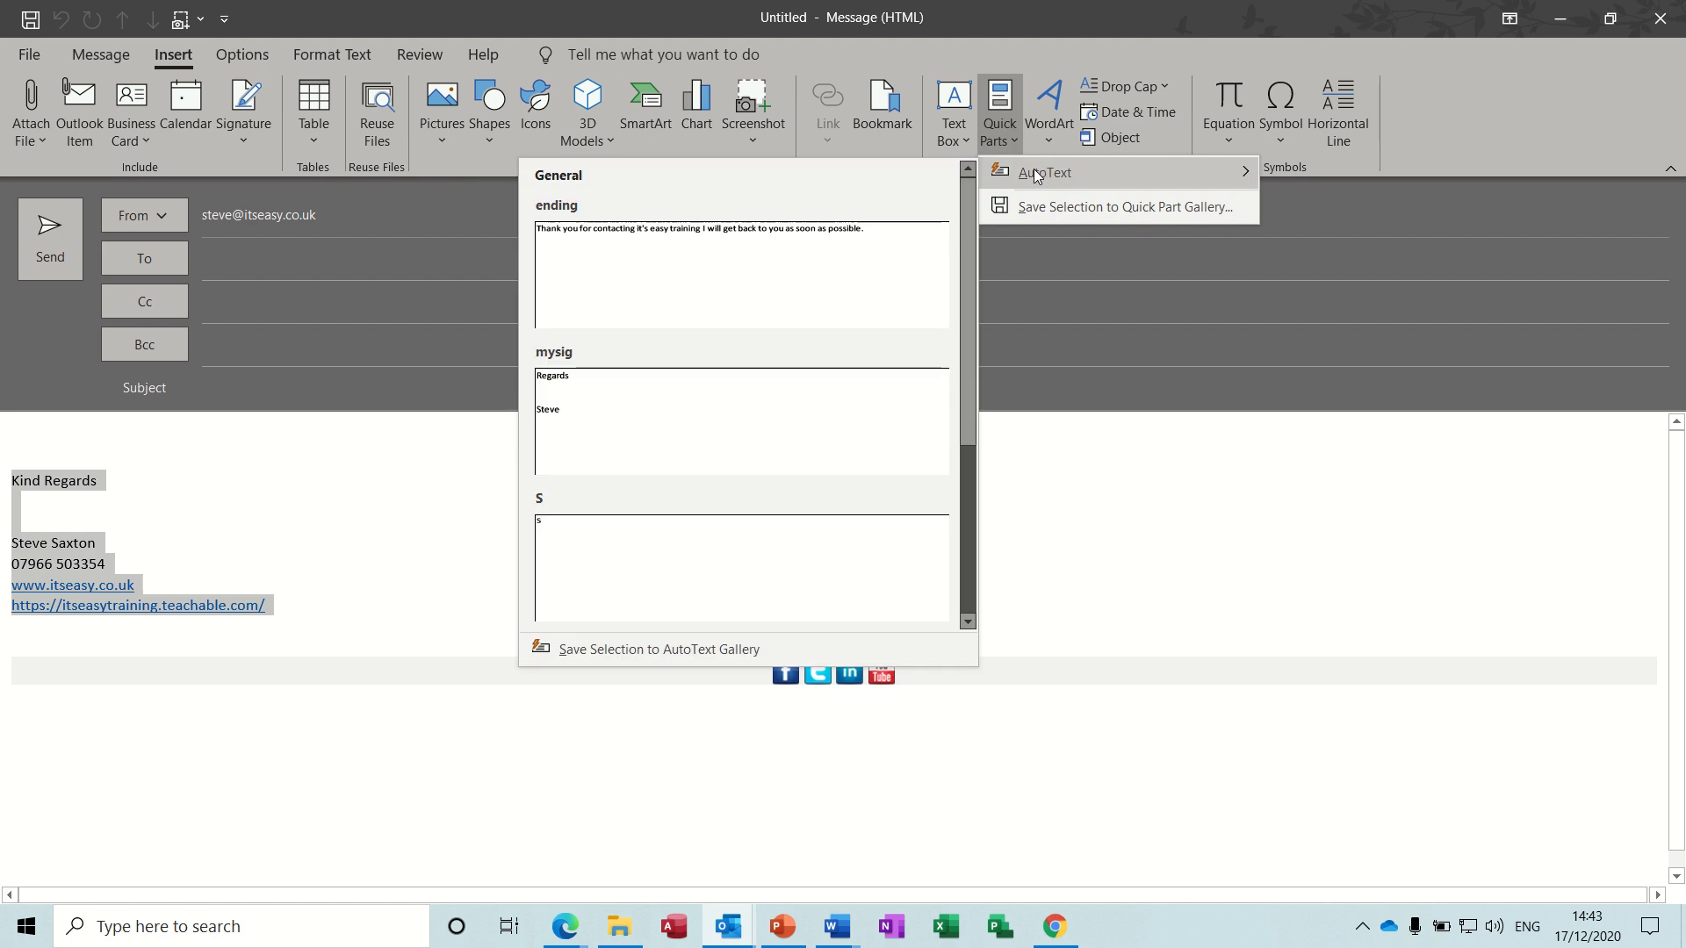
click(585, 649)
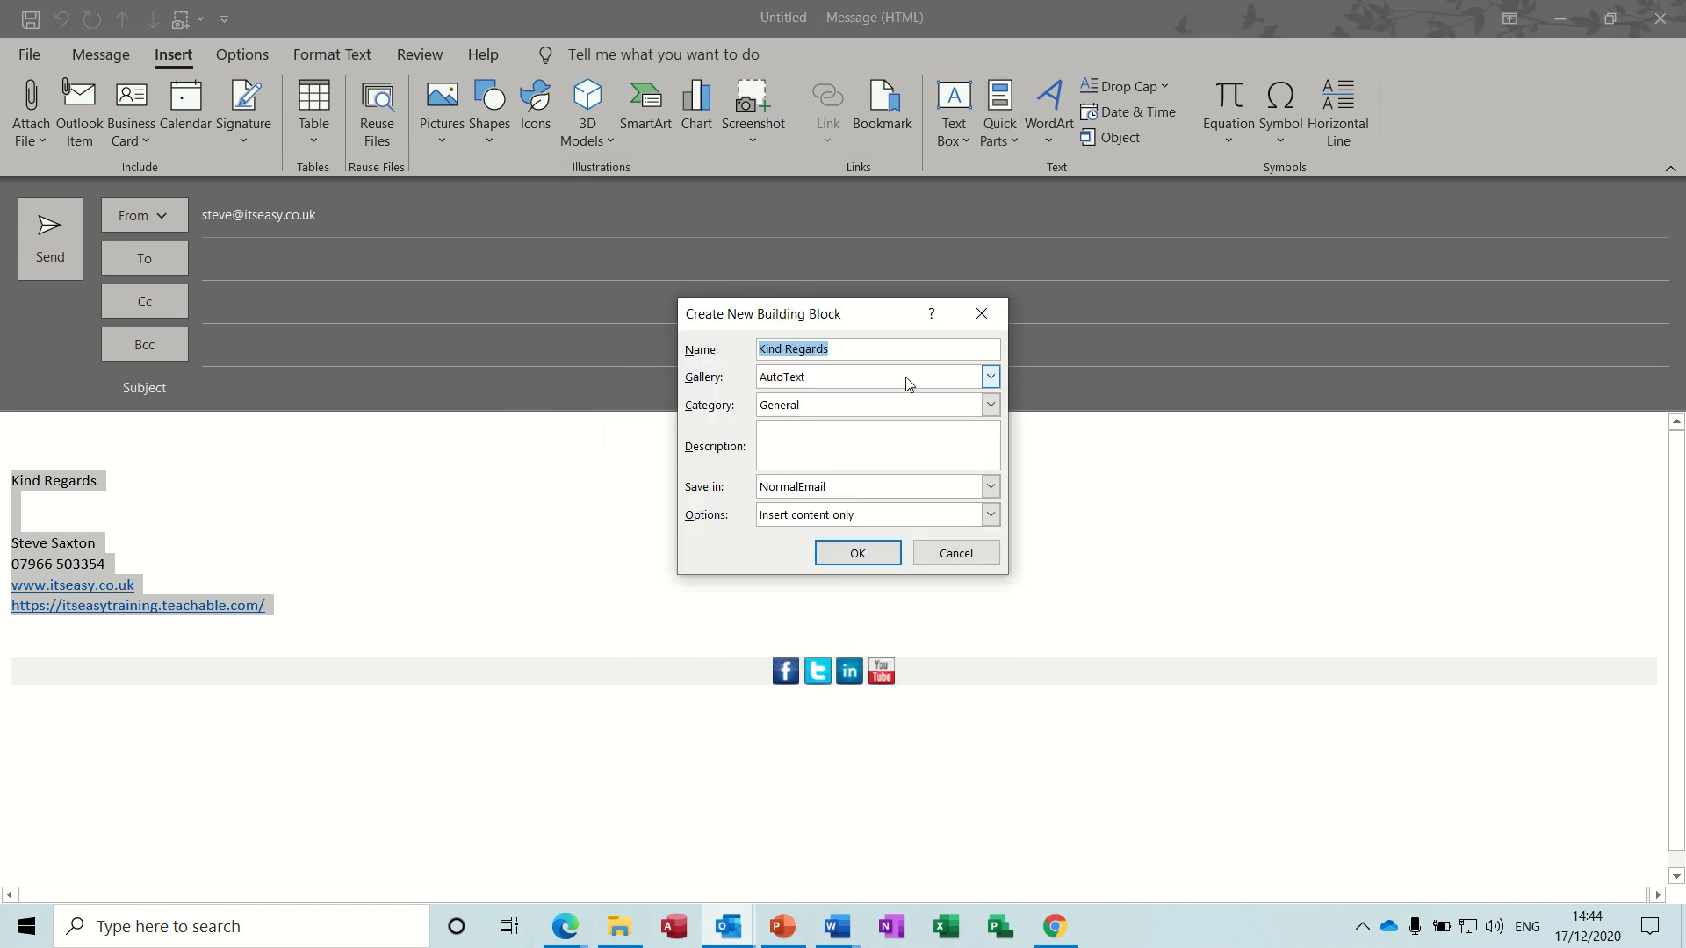
text(sax)
click(858, 553)
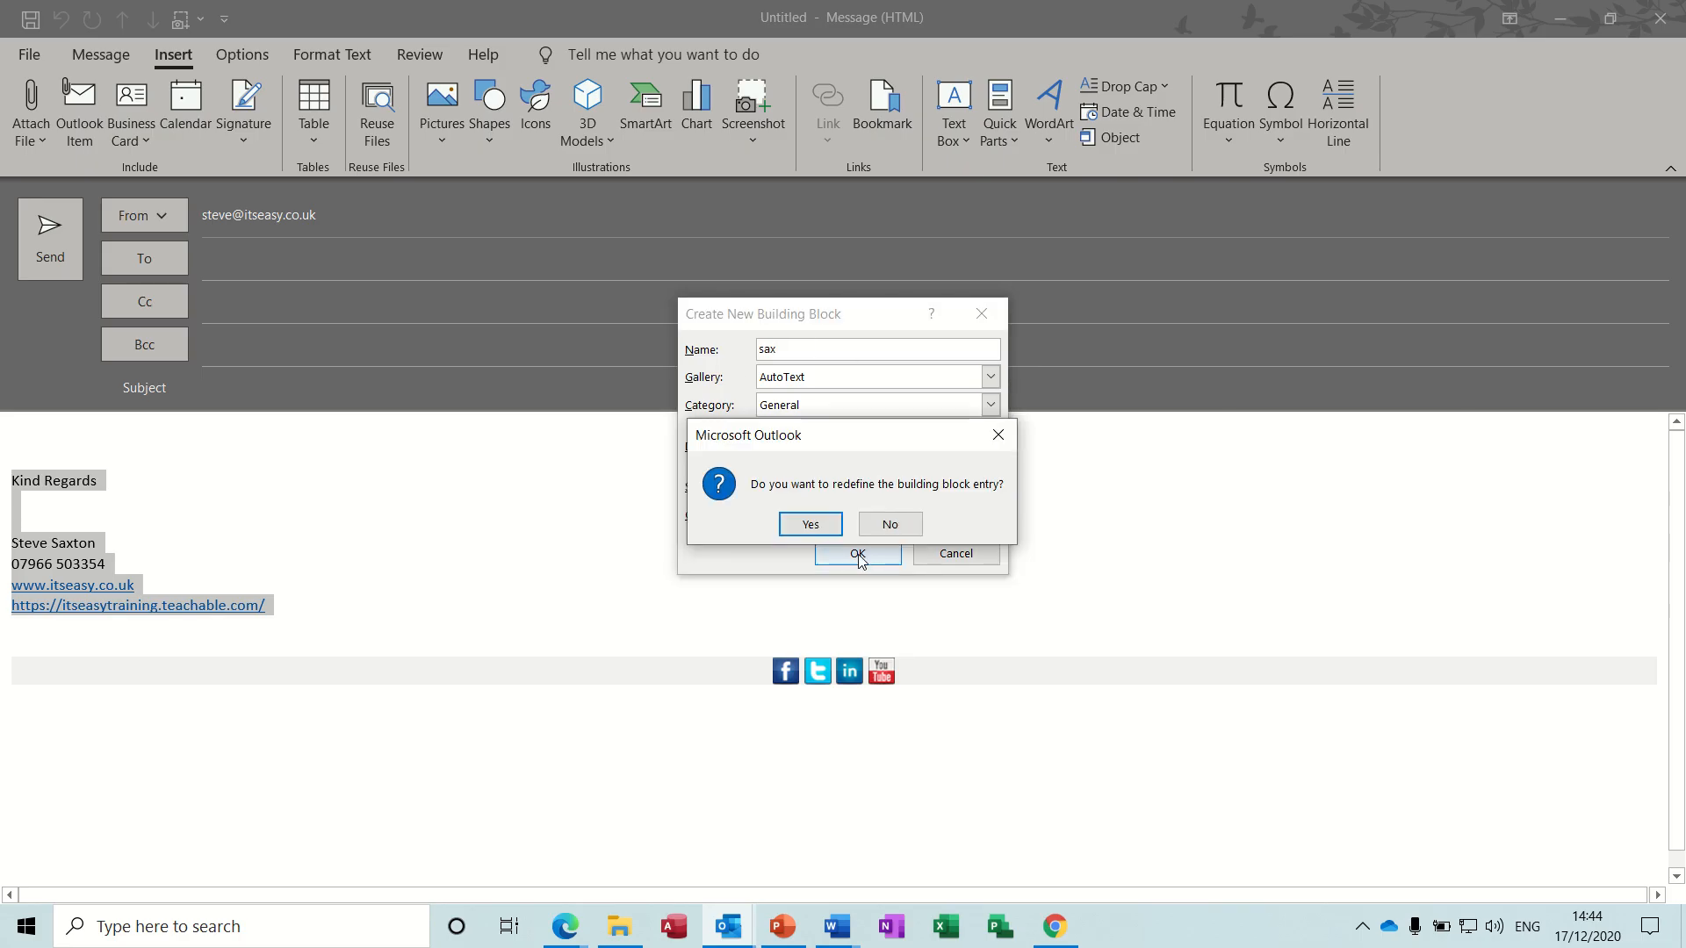
click(809, 525)
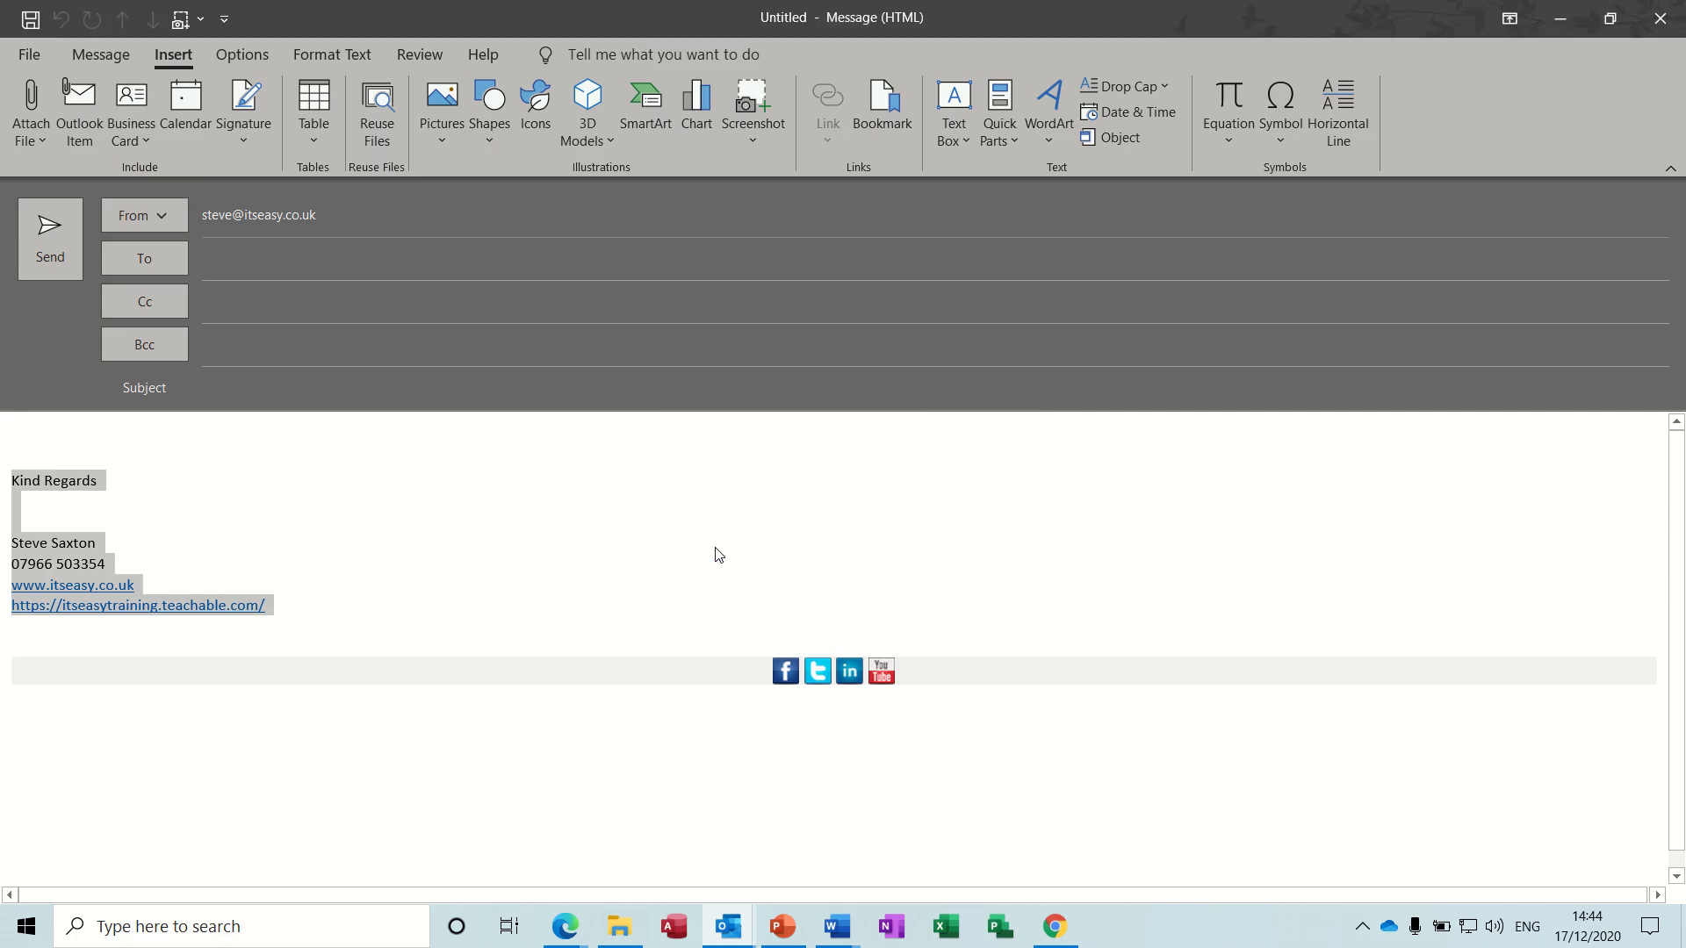
- Insert the "sax" AutoText entry above the email signature and add "intro" on the empty line above the inserted name
click(308, 440)
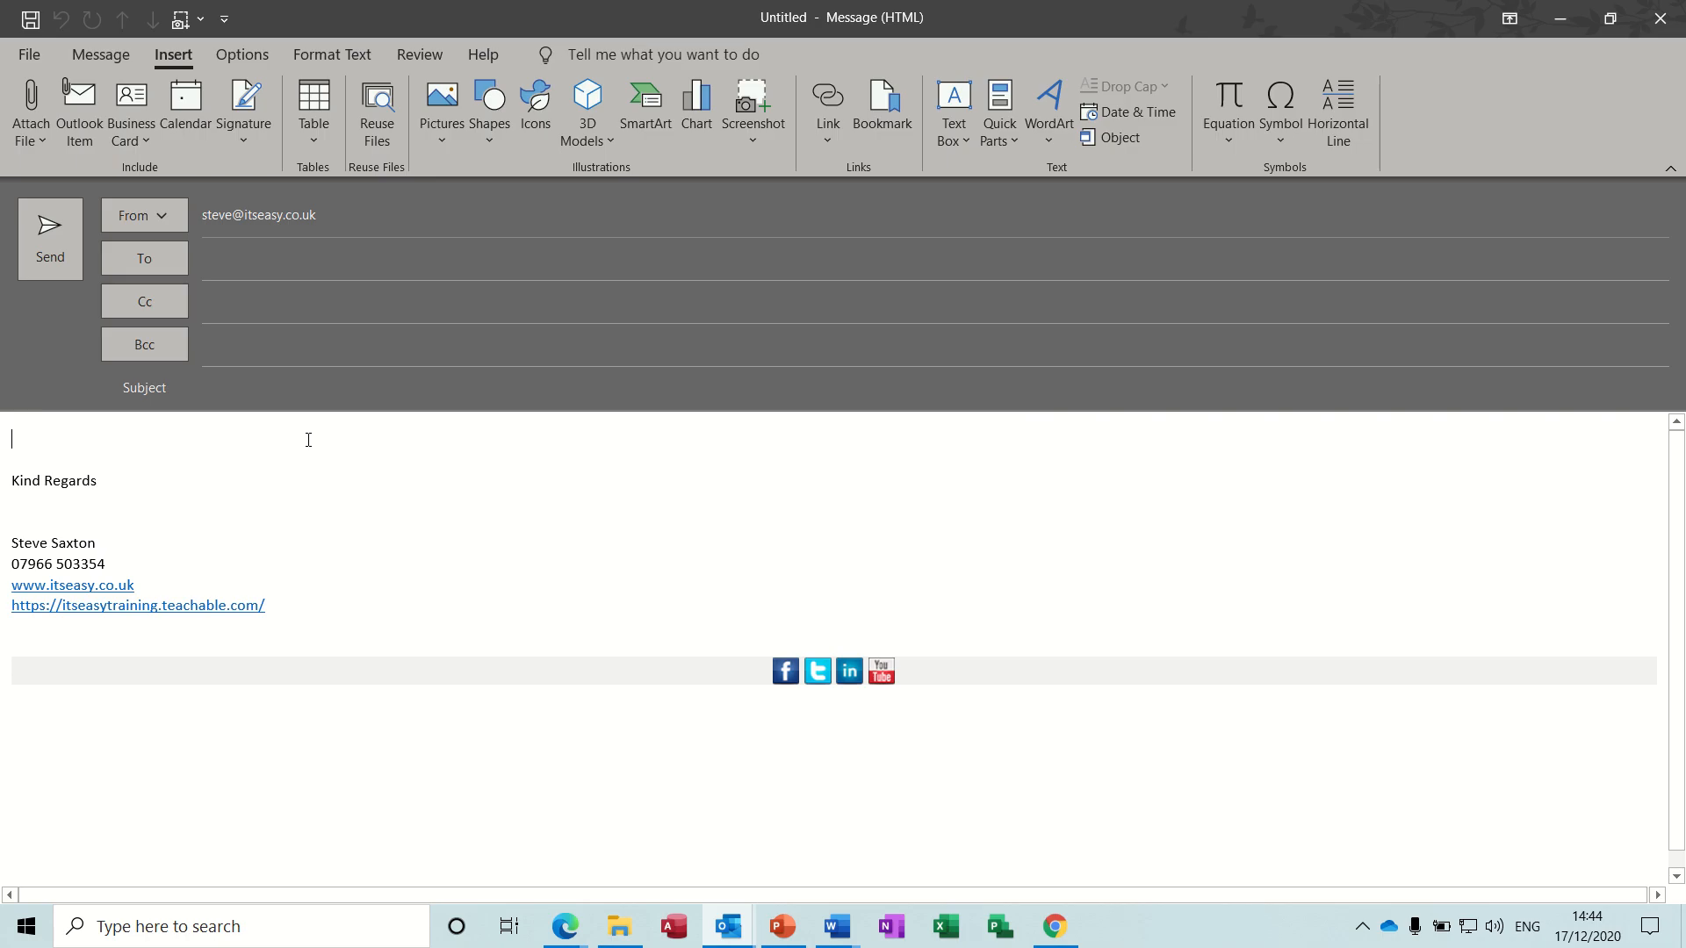
text(sax)
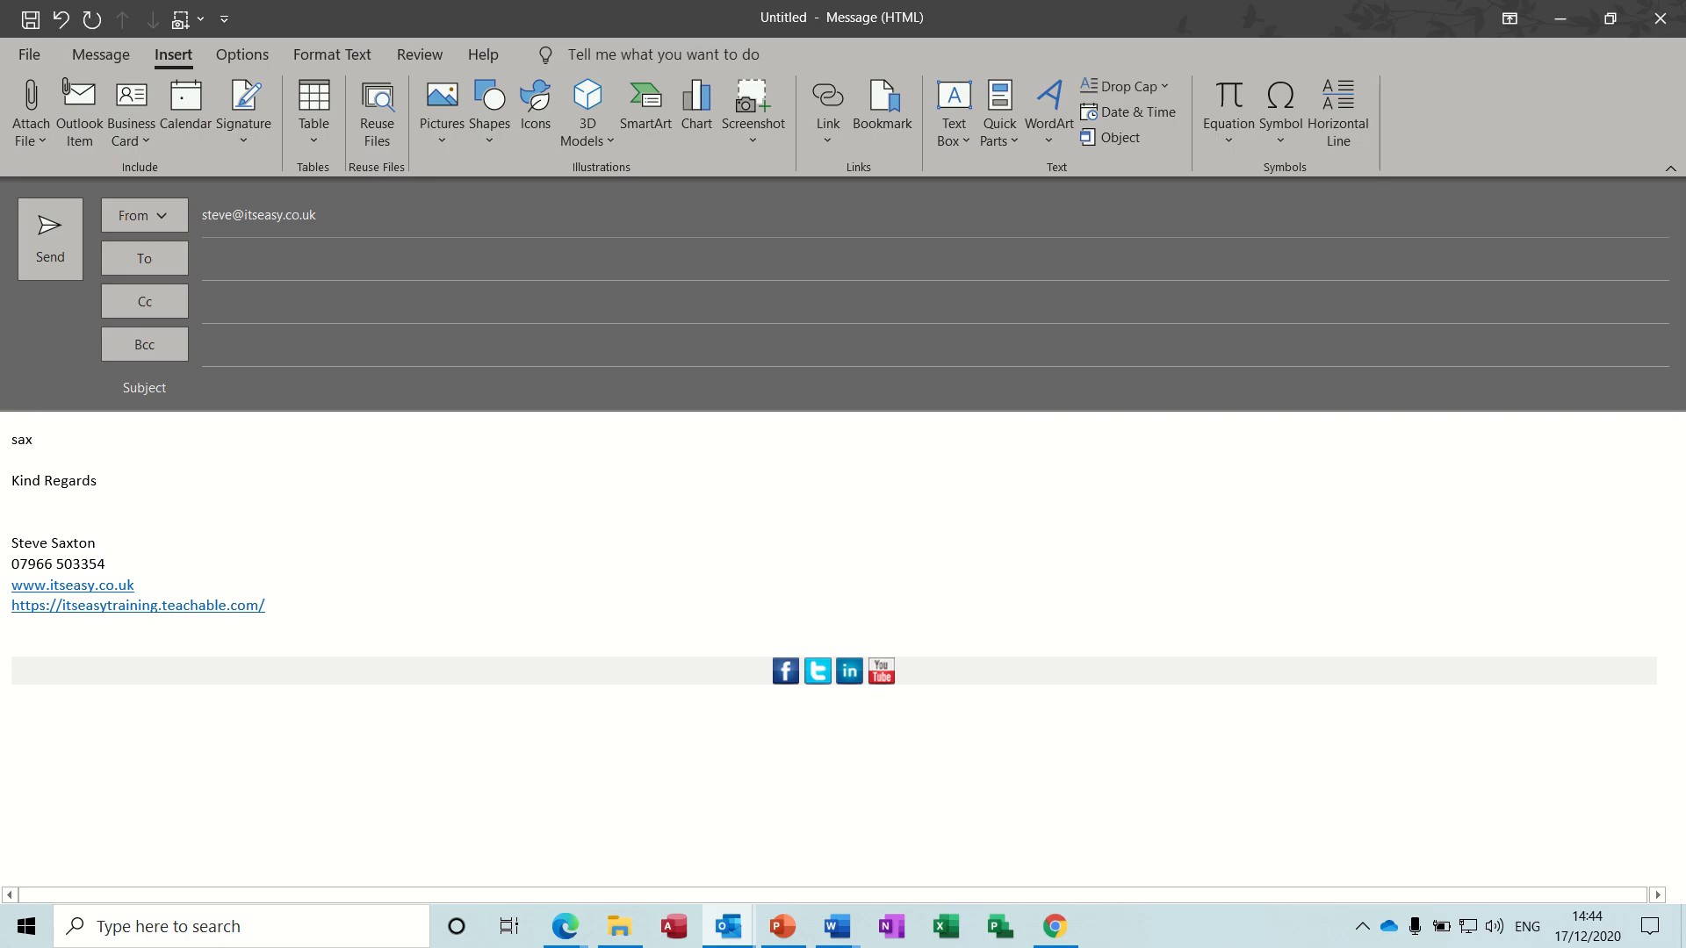
key(Return)
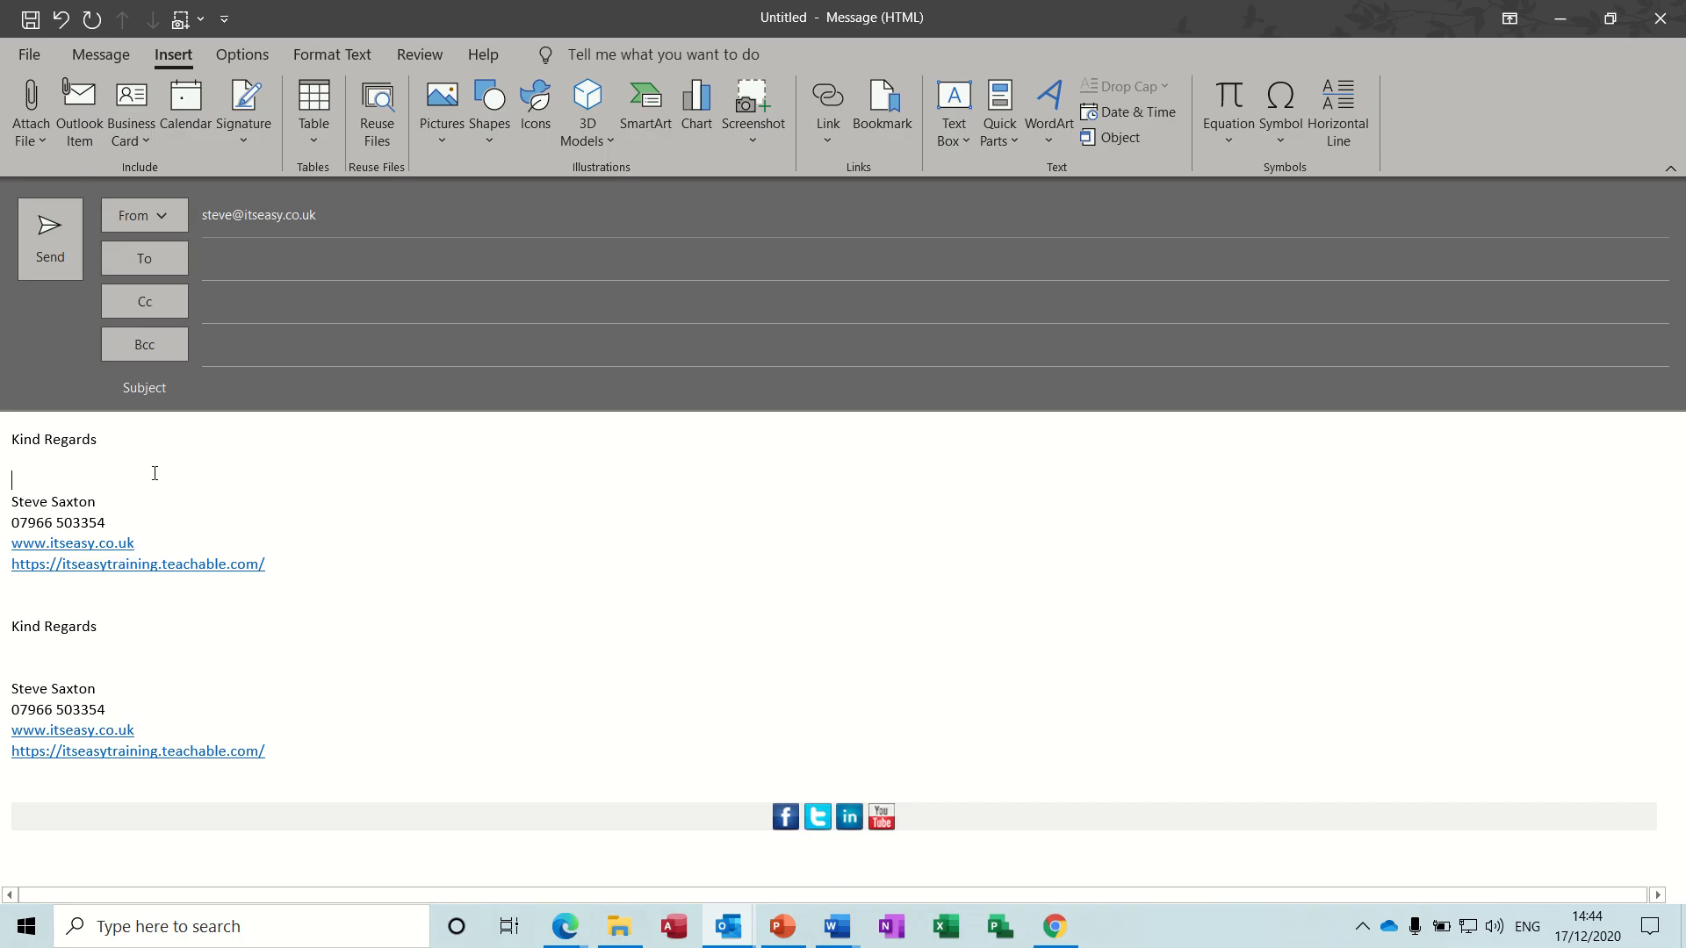
text(intro)
- Select the original signature text and review the saved email signatures and default signature settings
mouse_move(13, 626)
mouse_down()
mouse_move(308, 741)
mouse_move(281, 754)
mouse_up()
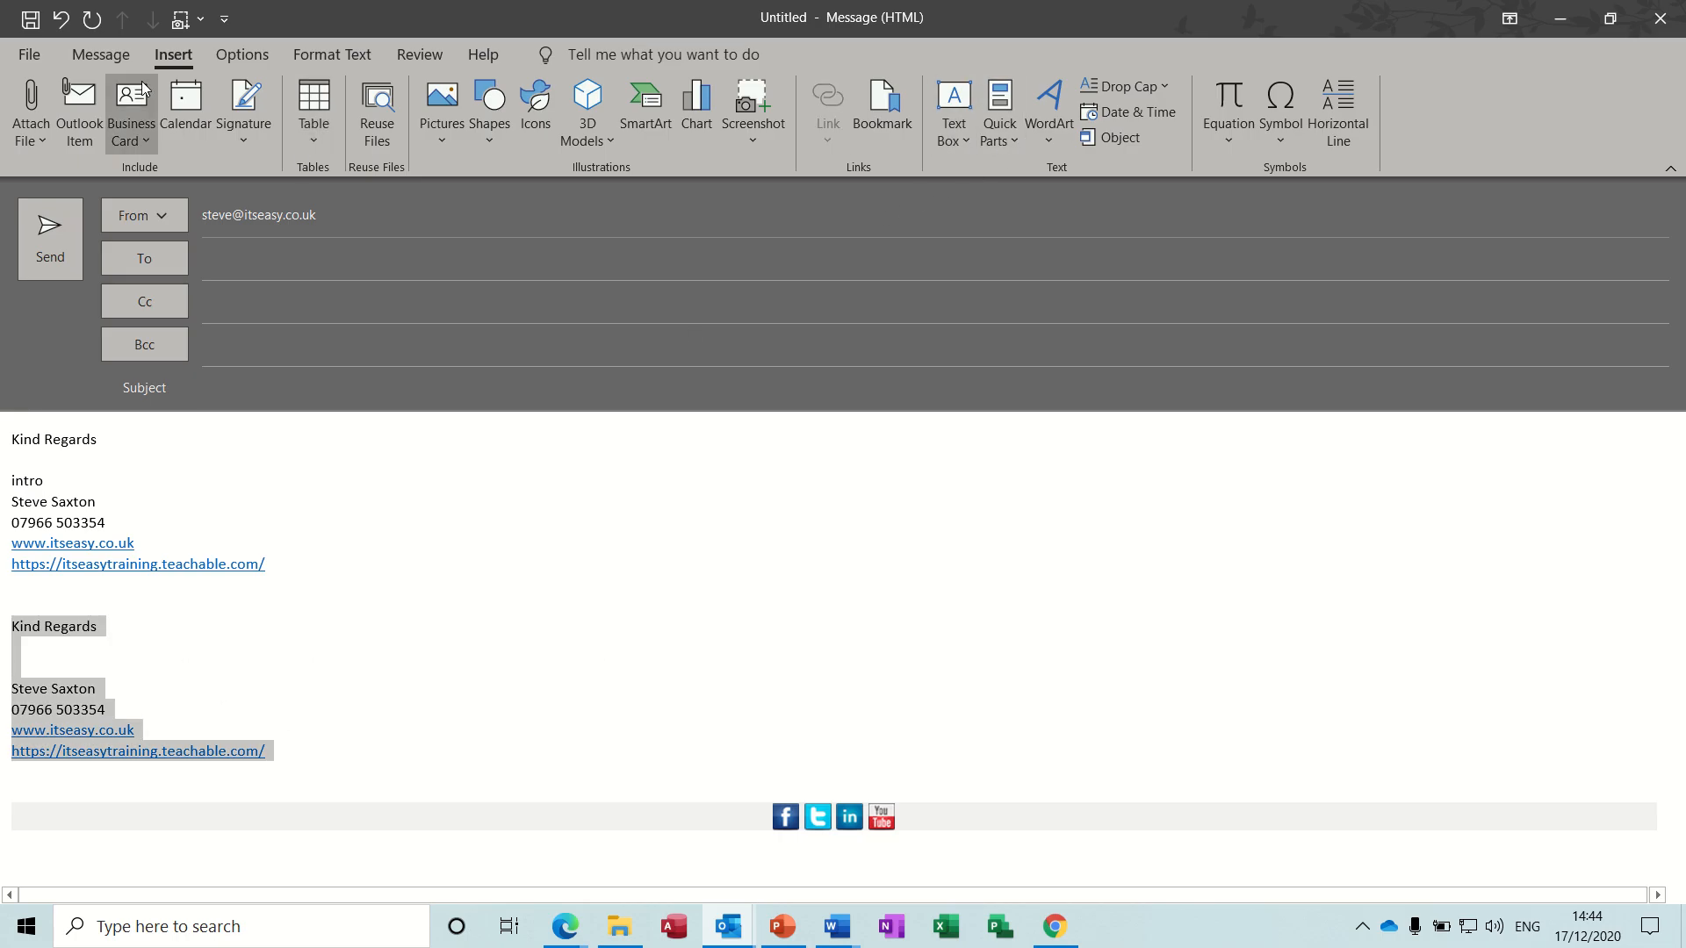
click(107, 59)
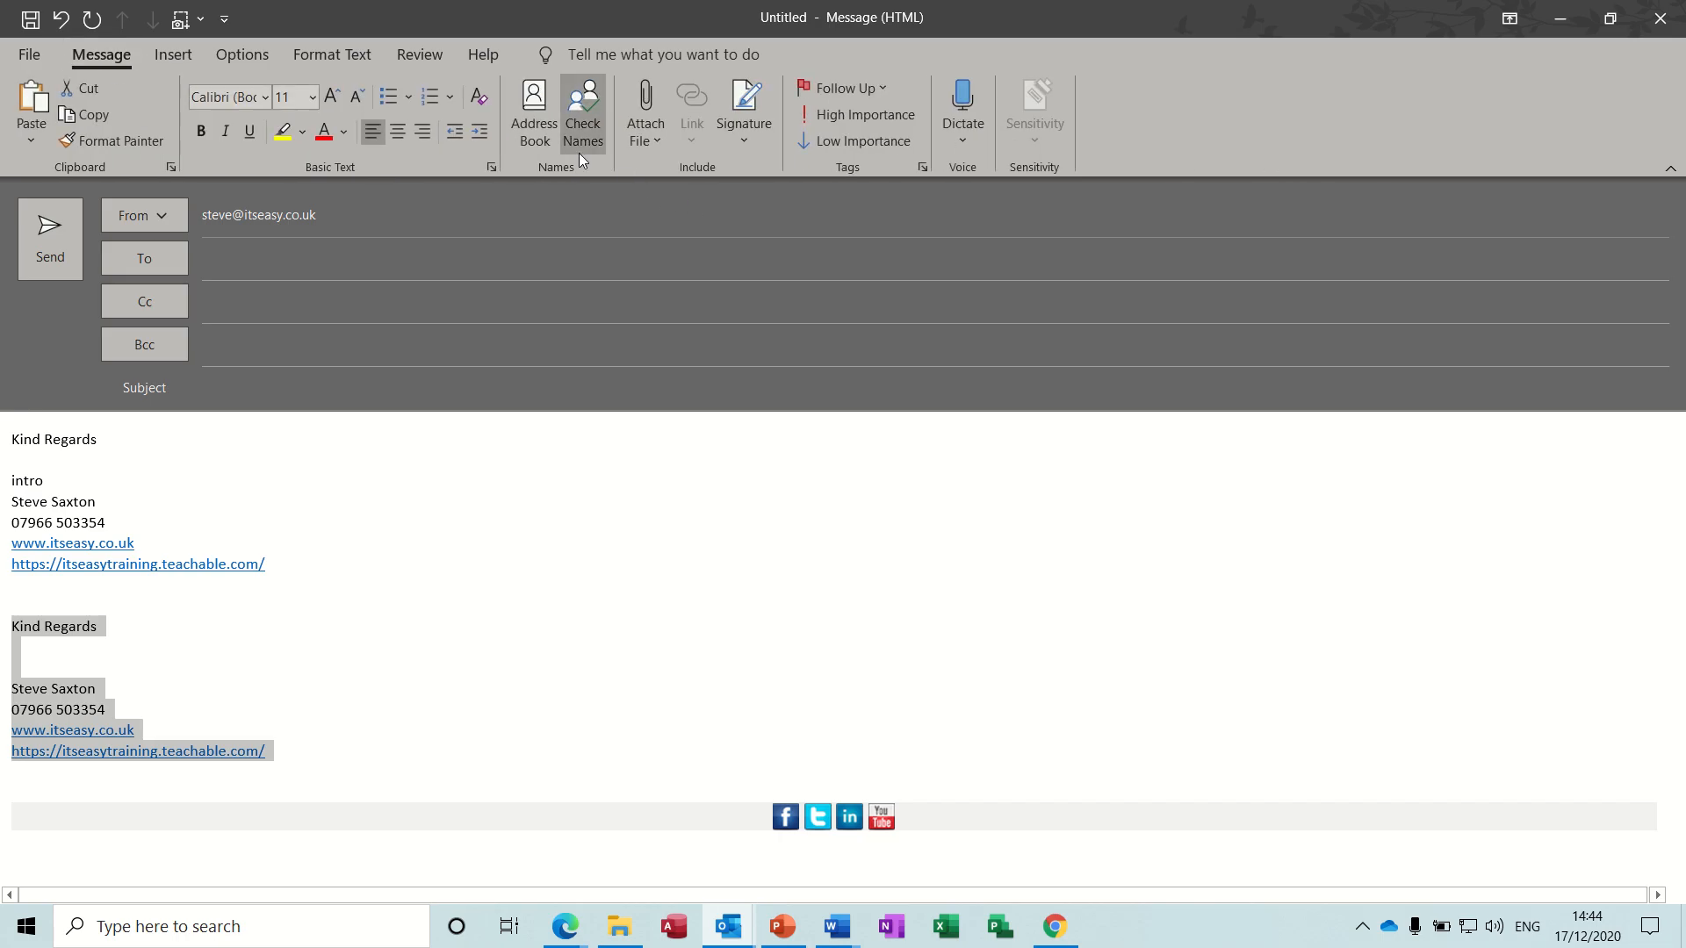
click(743, 139)
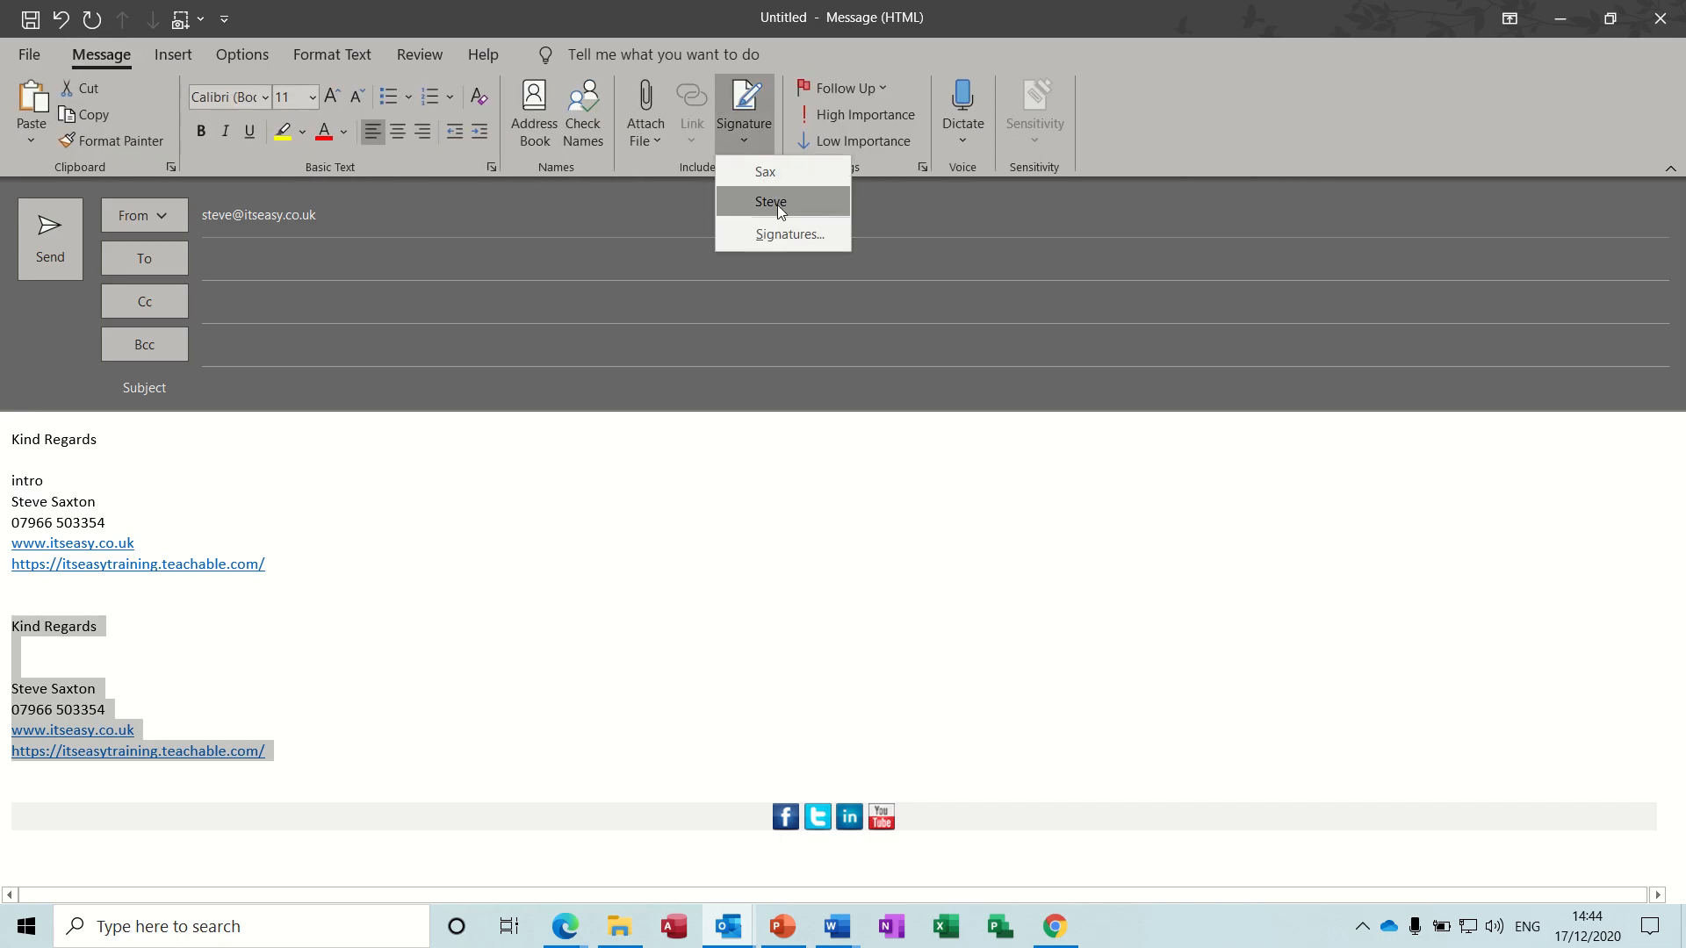
click(787, 235)
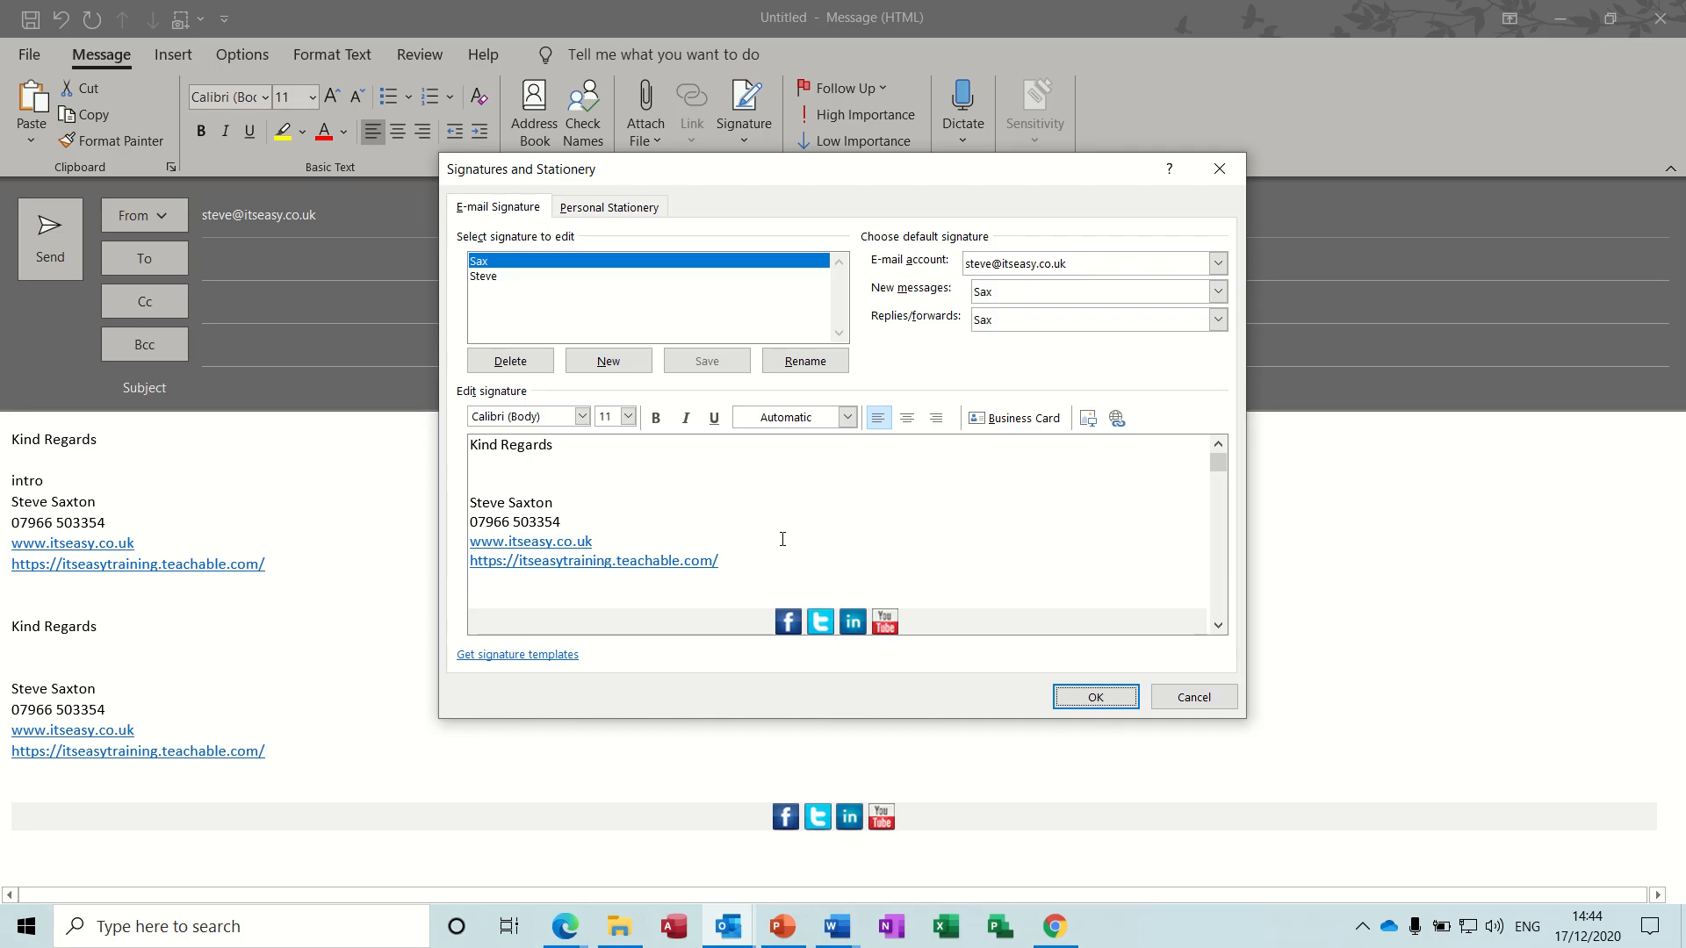
click(1203, 703)
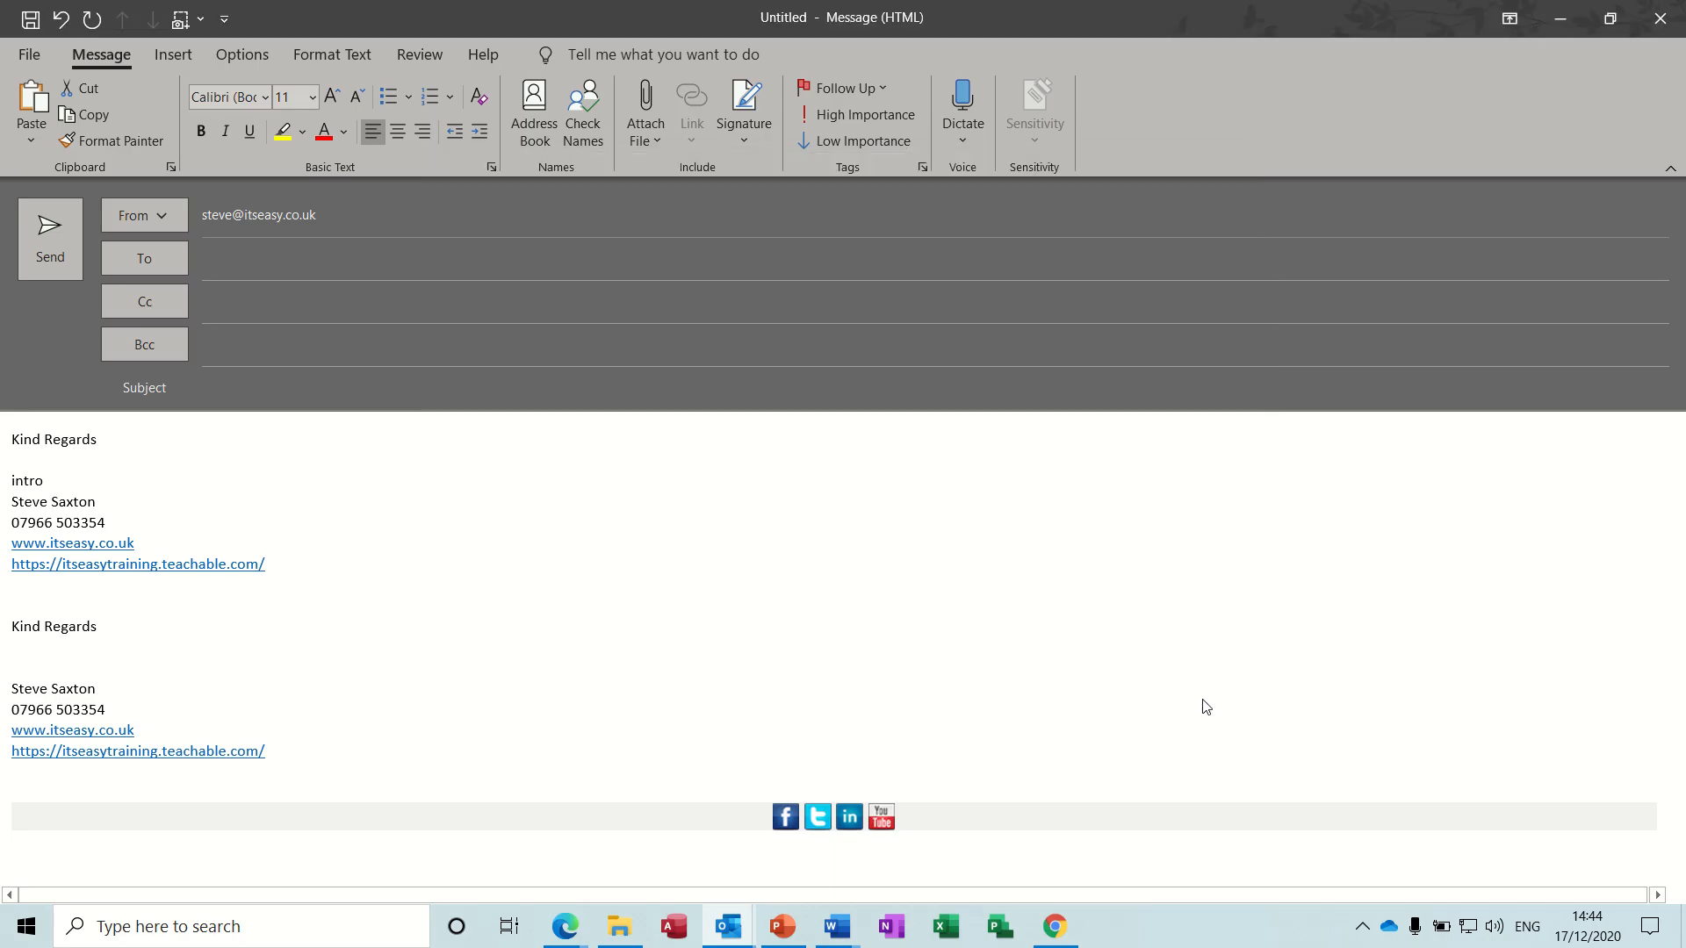
- Review the saved AutoText entries available for the blank line below "Kind Regards" in the email message
click(179, 456)
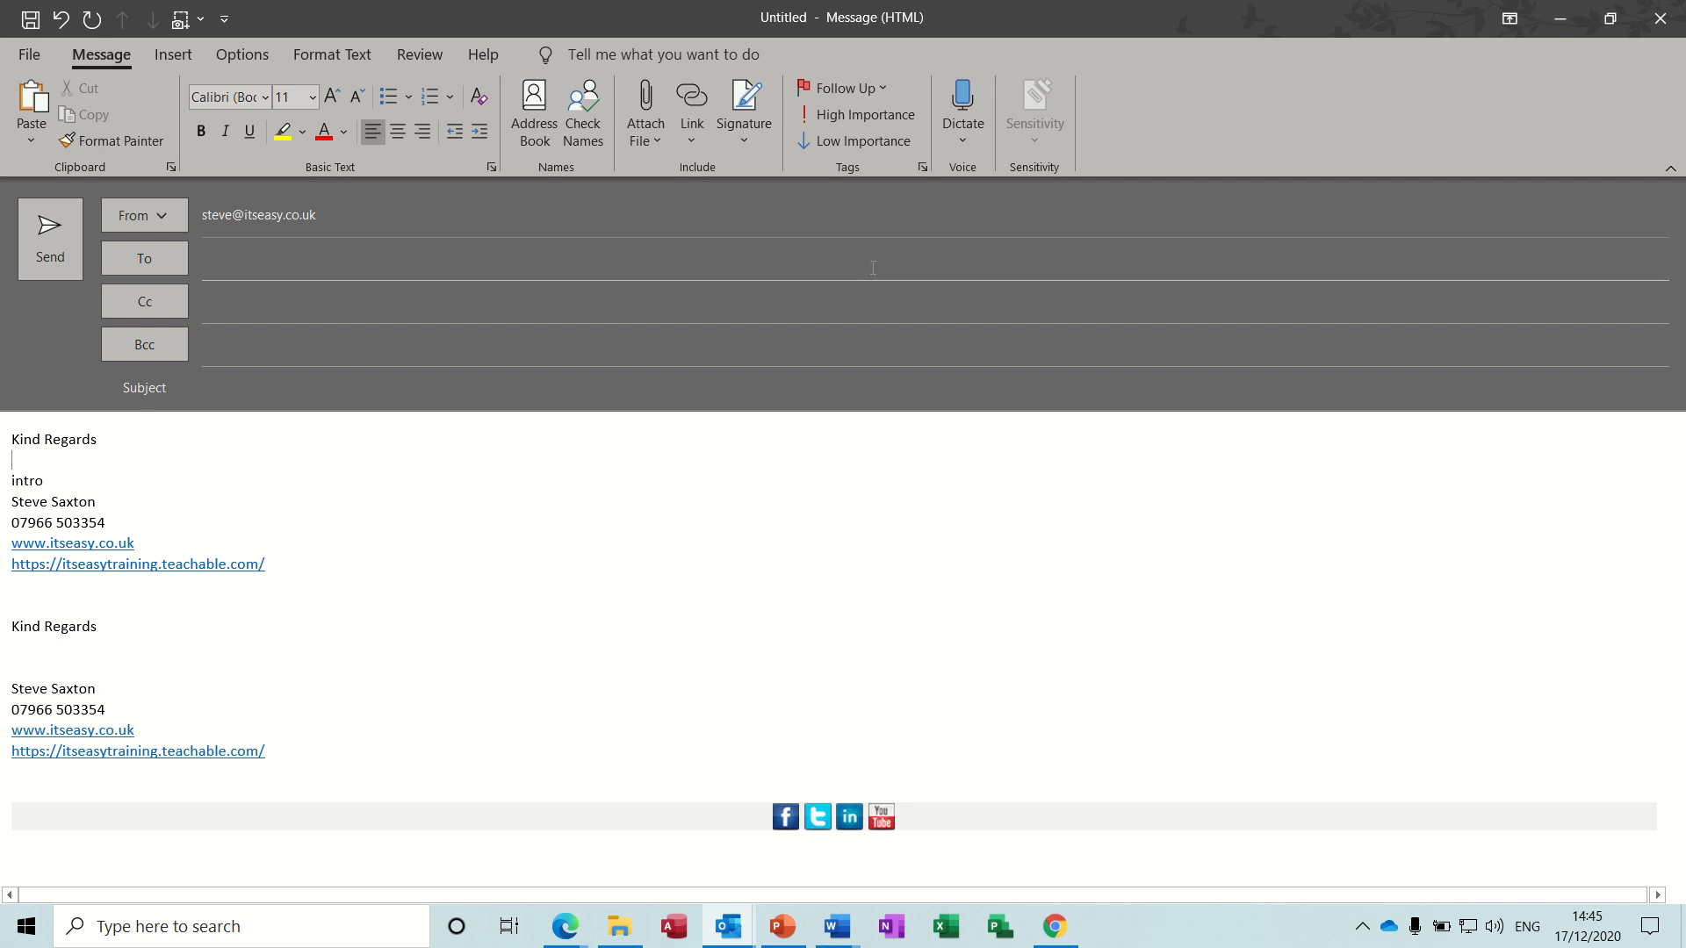
click(167, 55)
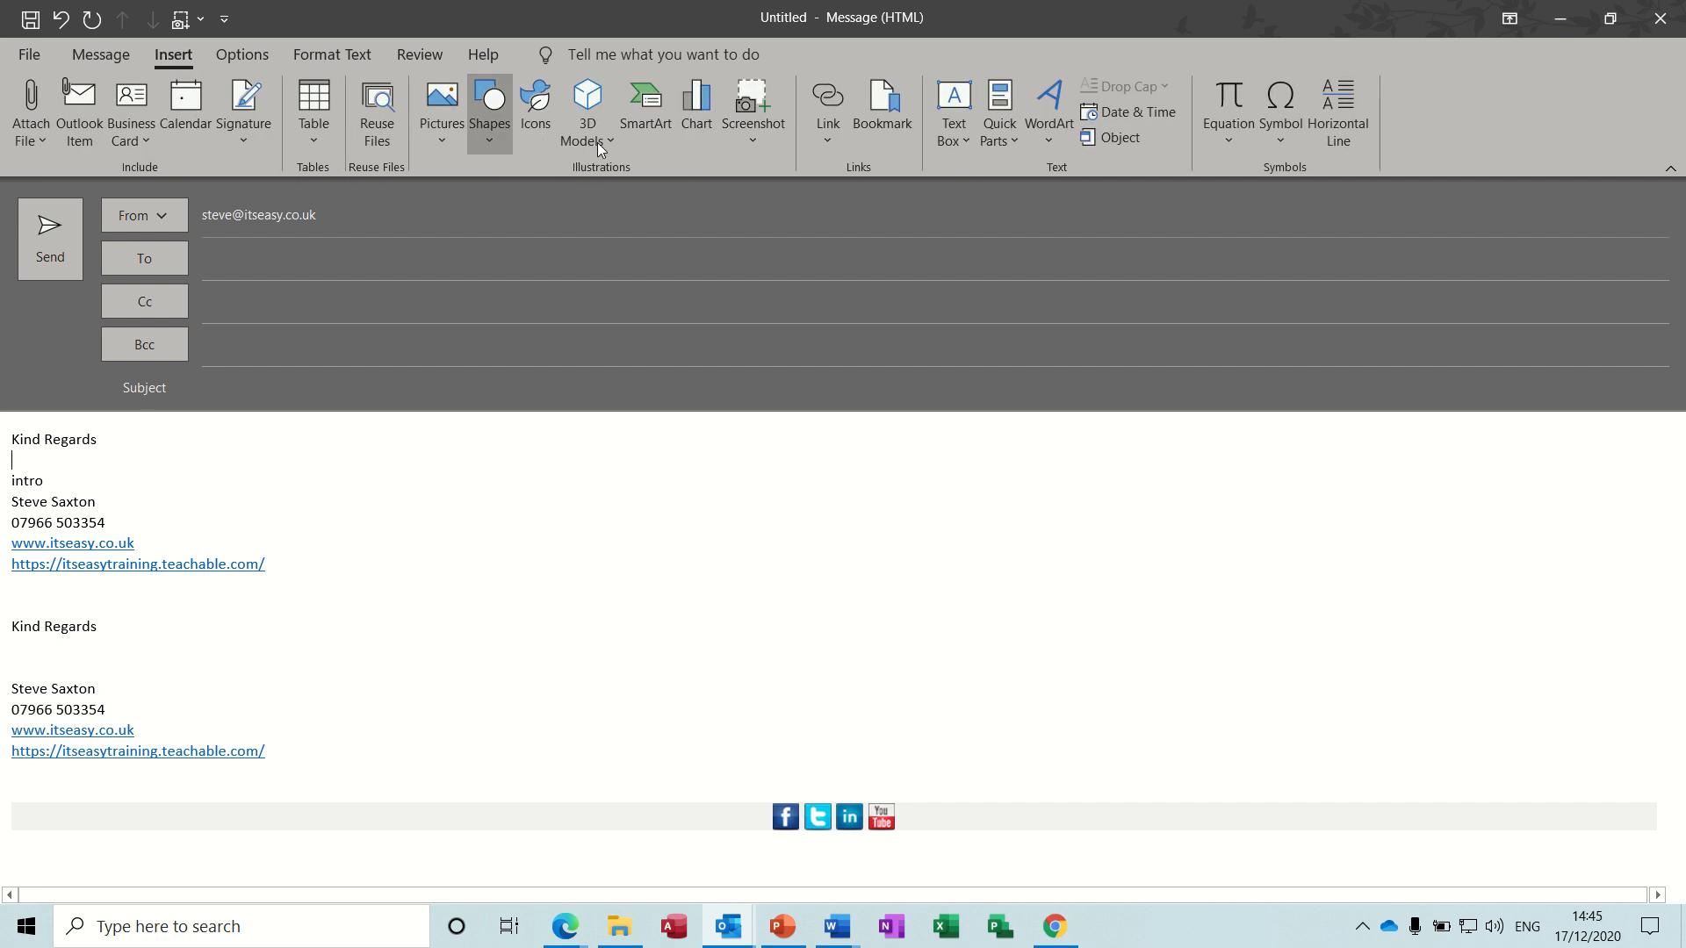
click(1013, 140)
mouse_move(1066, 170)
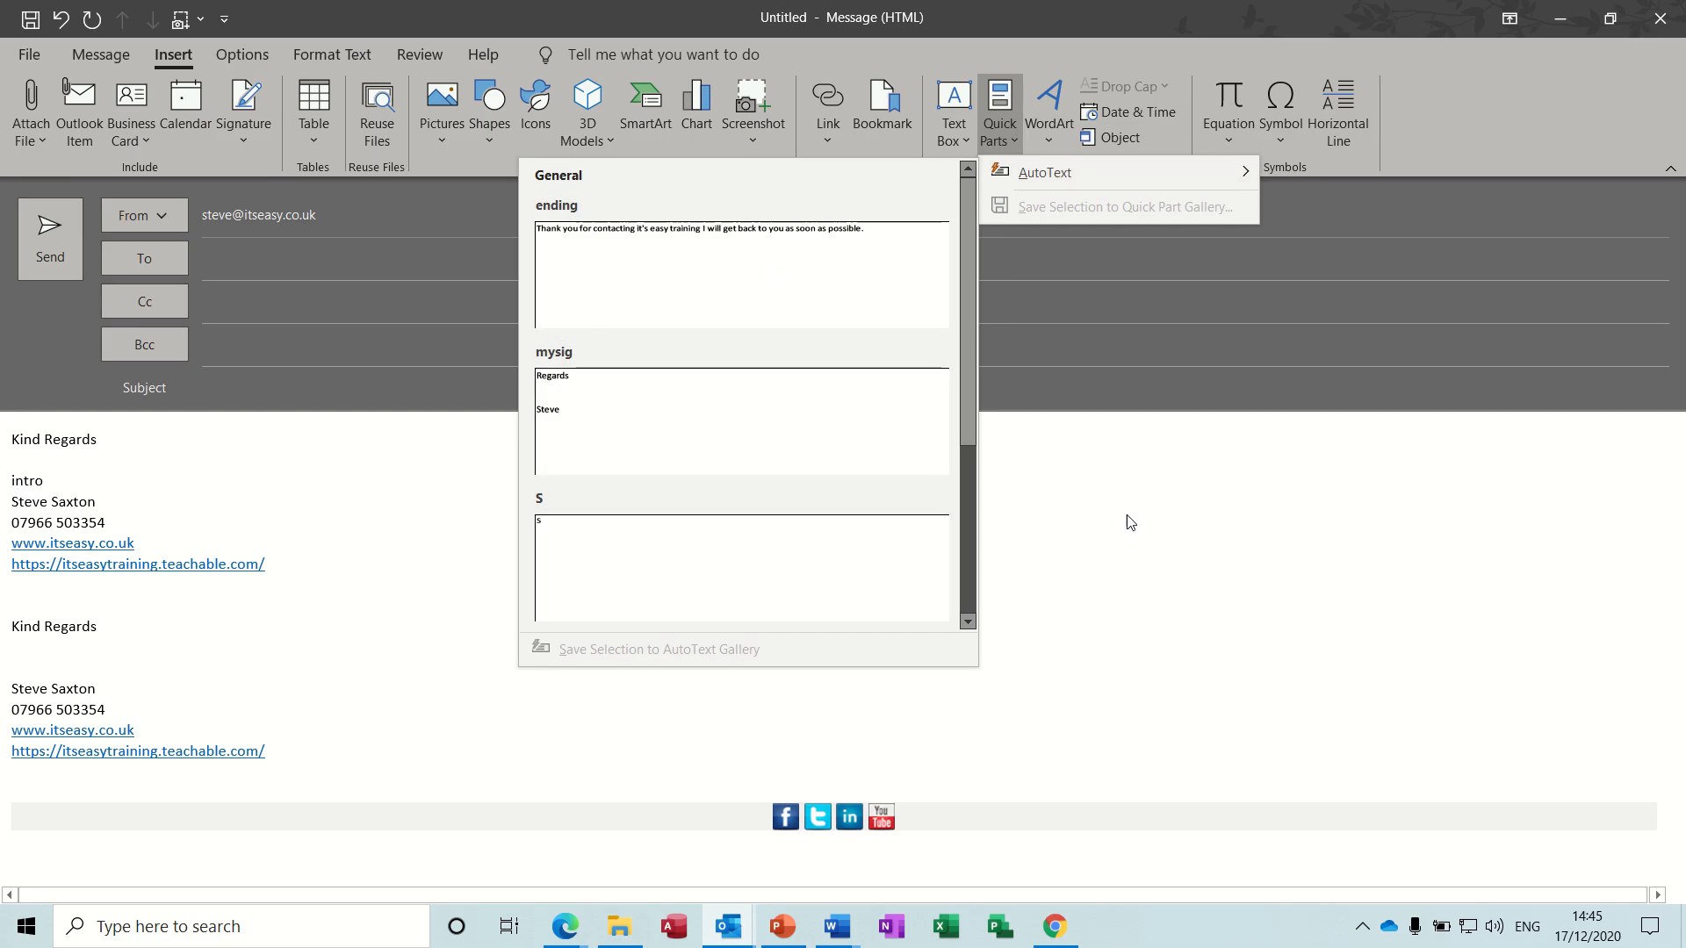
key(Escape)
key(Escape)
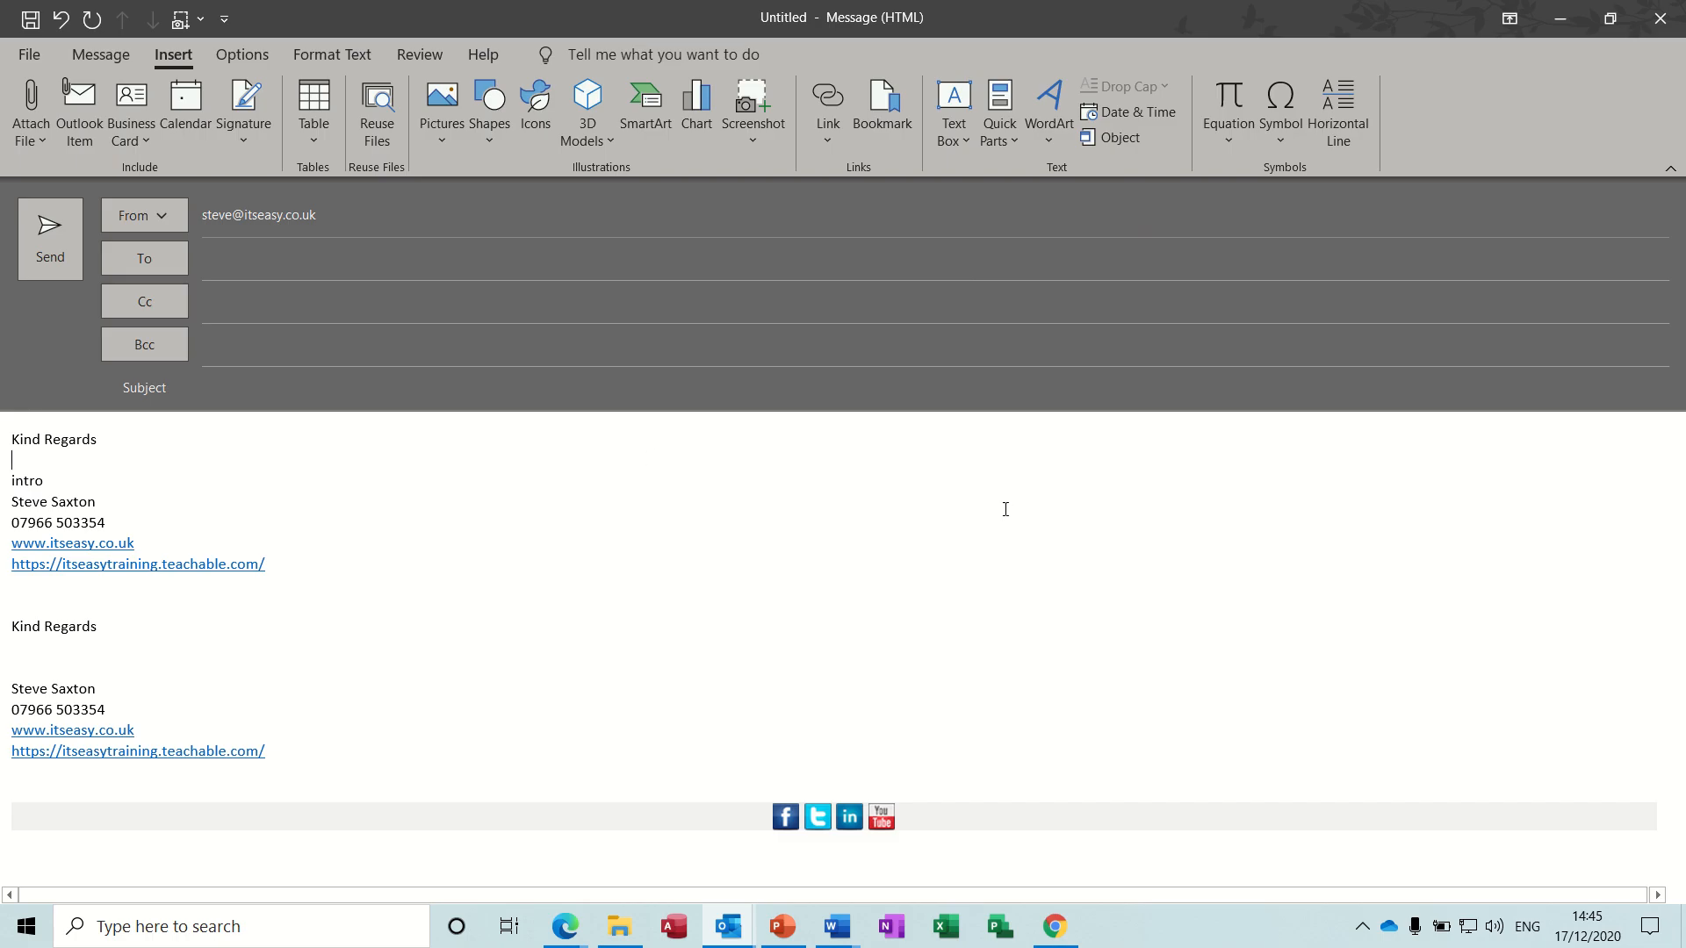
- Mute the computer's speakers and cancel closing the unsaved email message so it stays open
click(1660, 18)
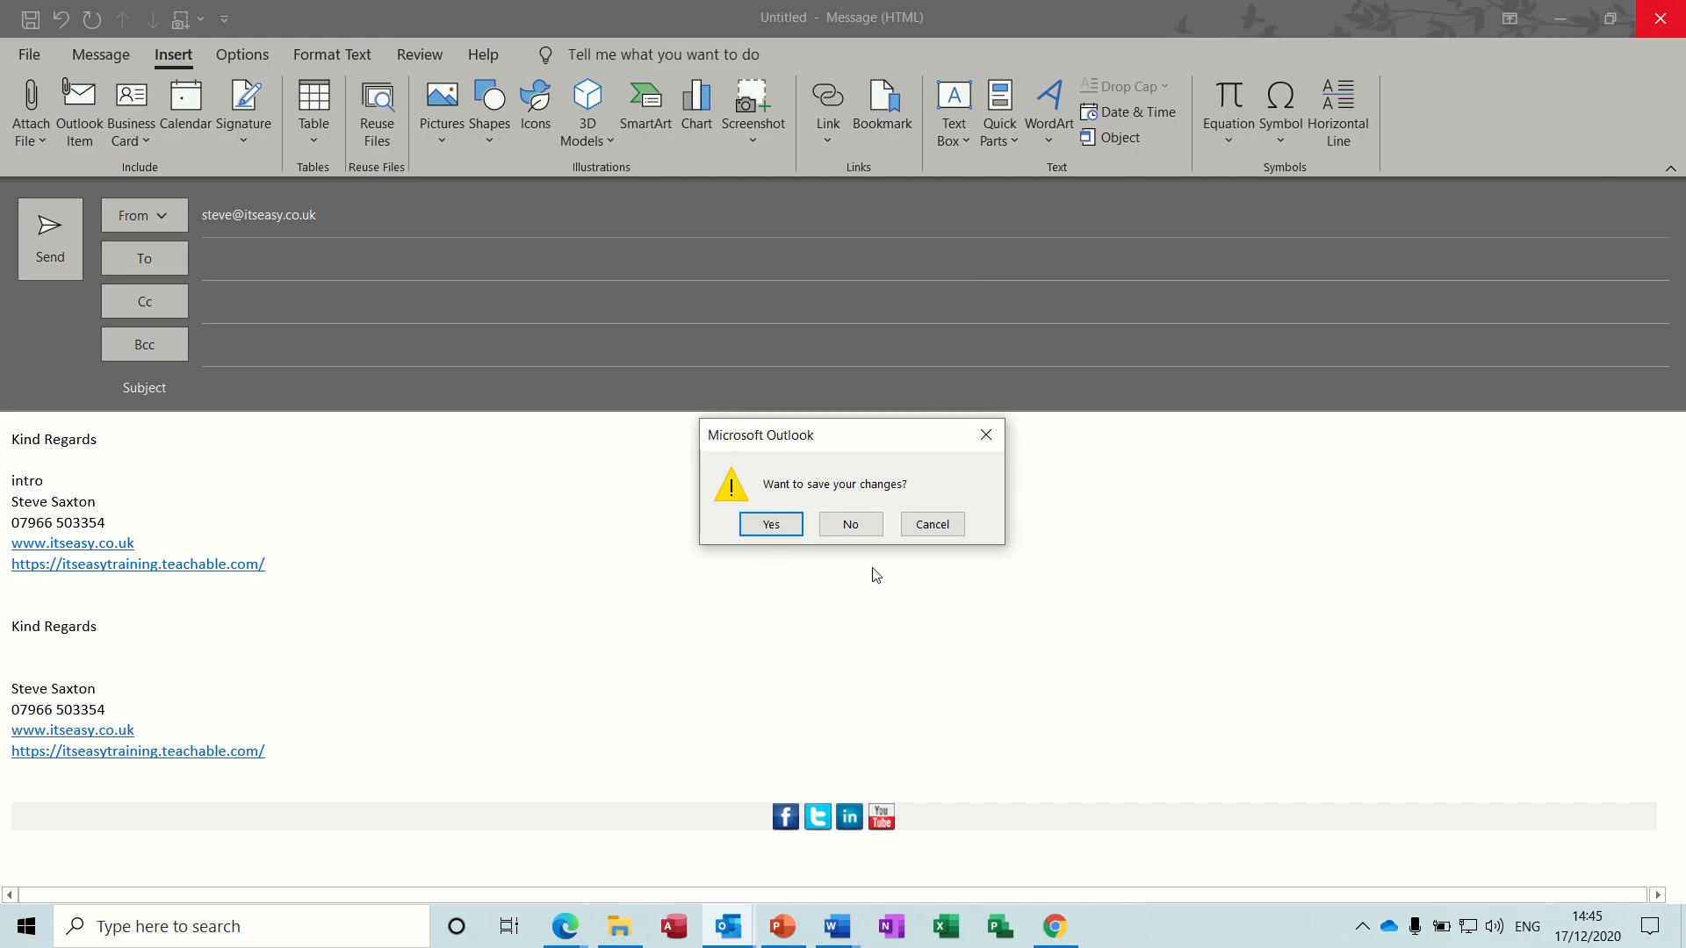
click(1494, 926)
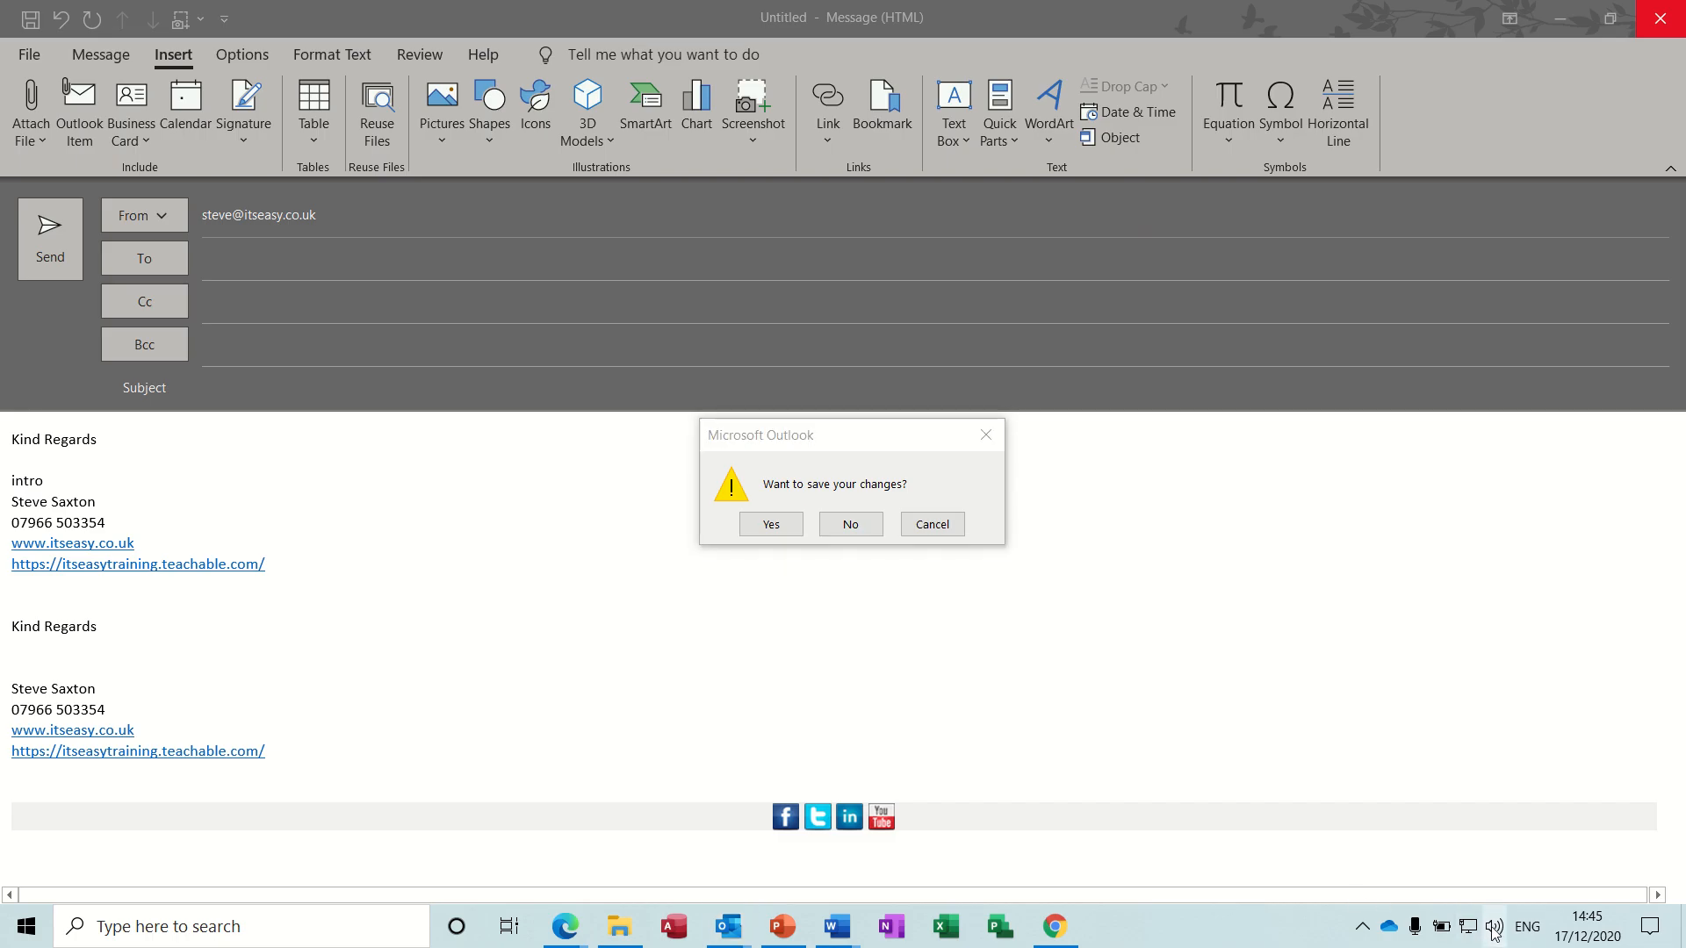
click(1328, 876)
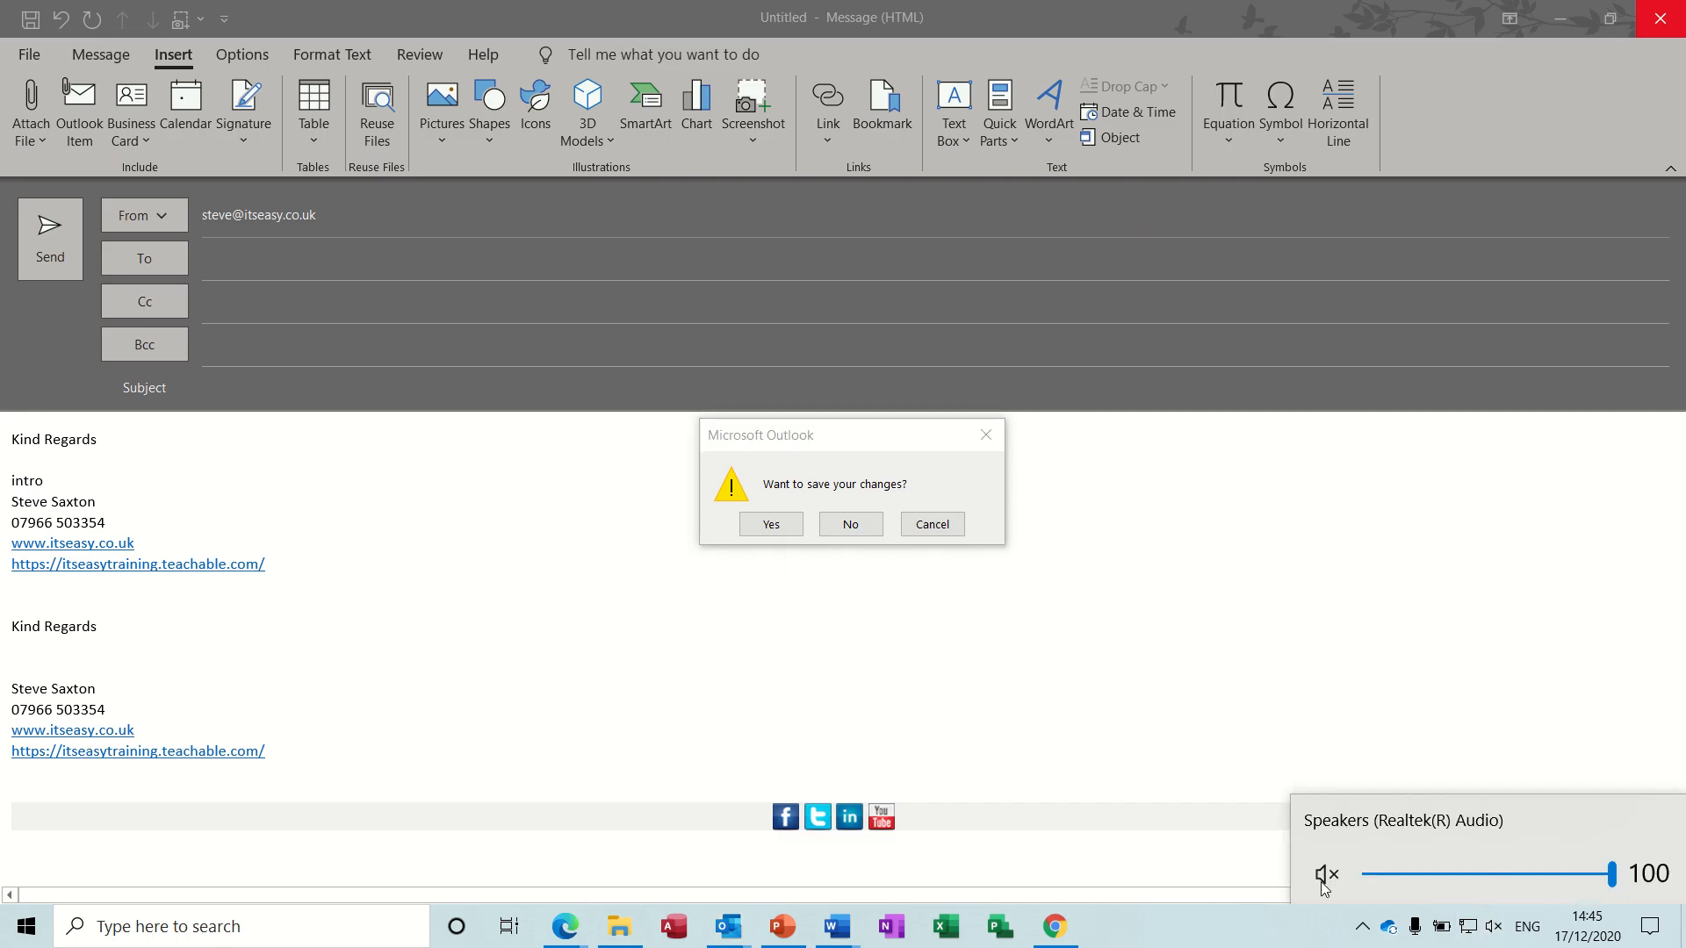
click(1205, 936)
click(939, 527)
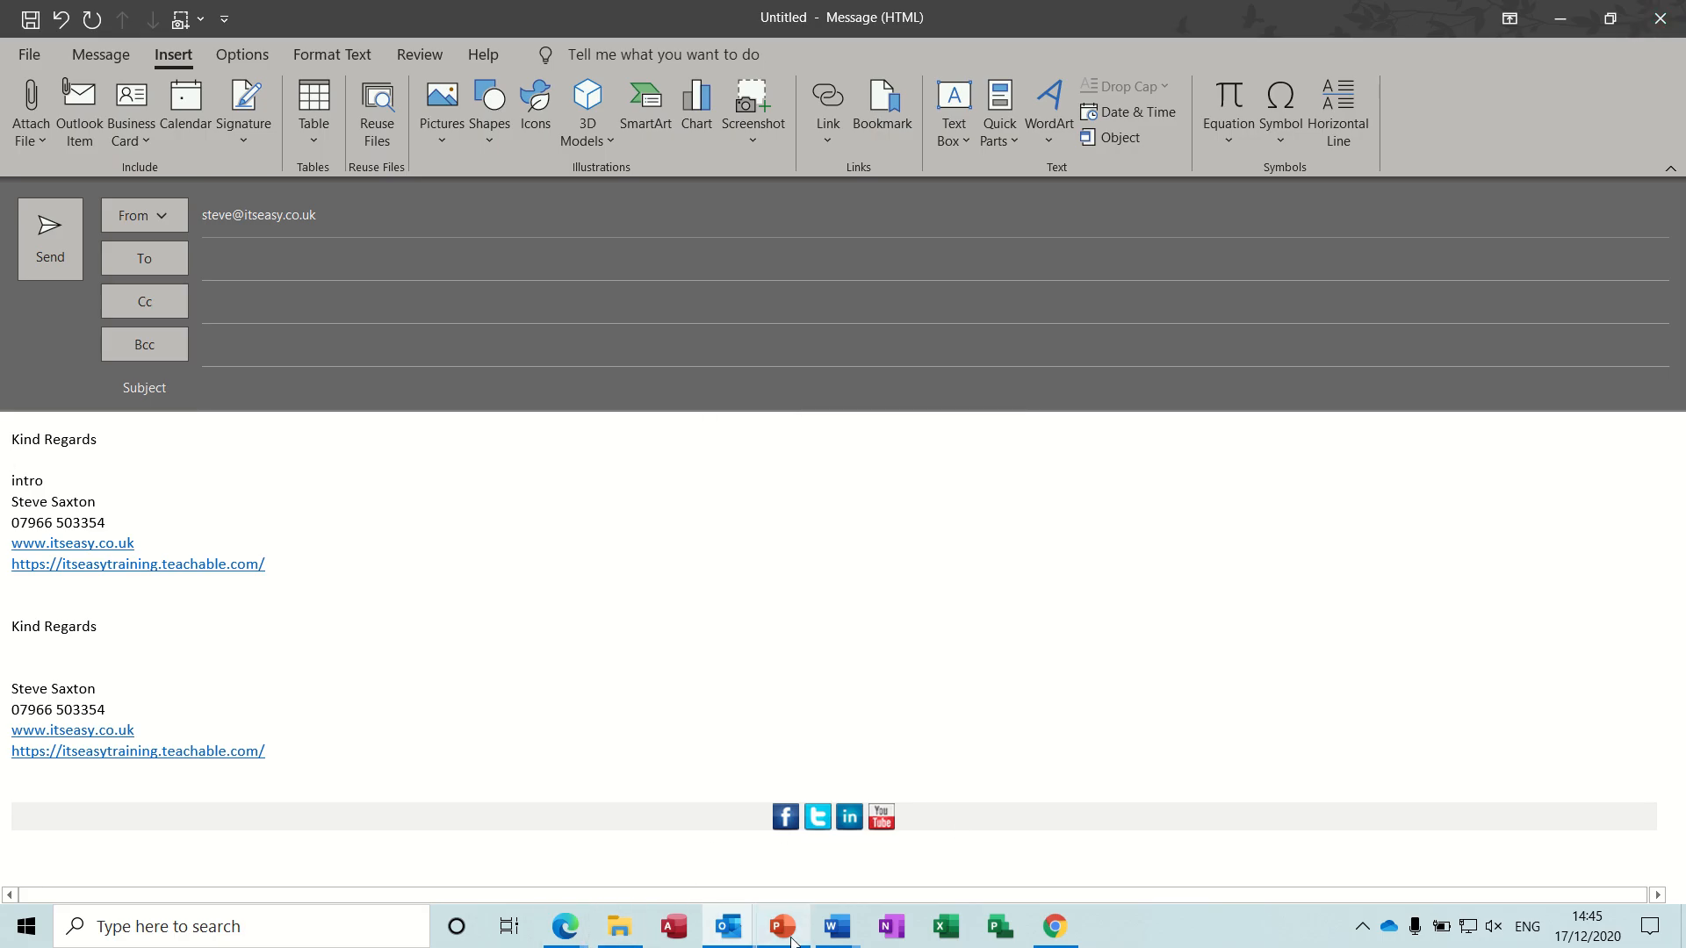
- Switch to Document6 in Word and insert the "intro" AutoText paragraph on the blank page
click(836, 931)
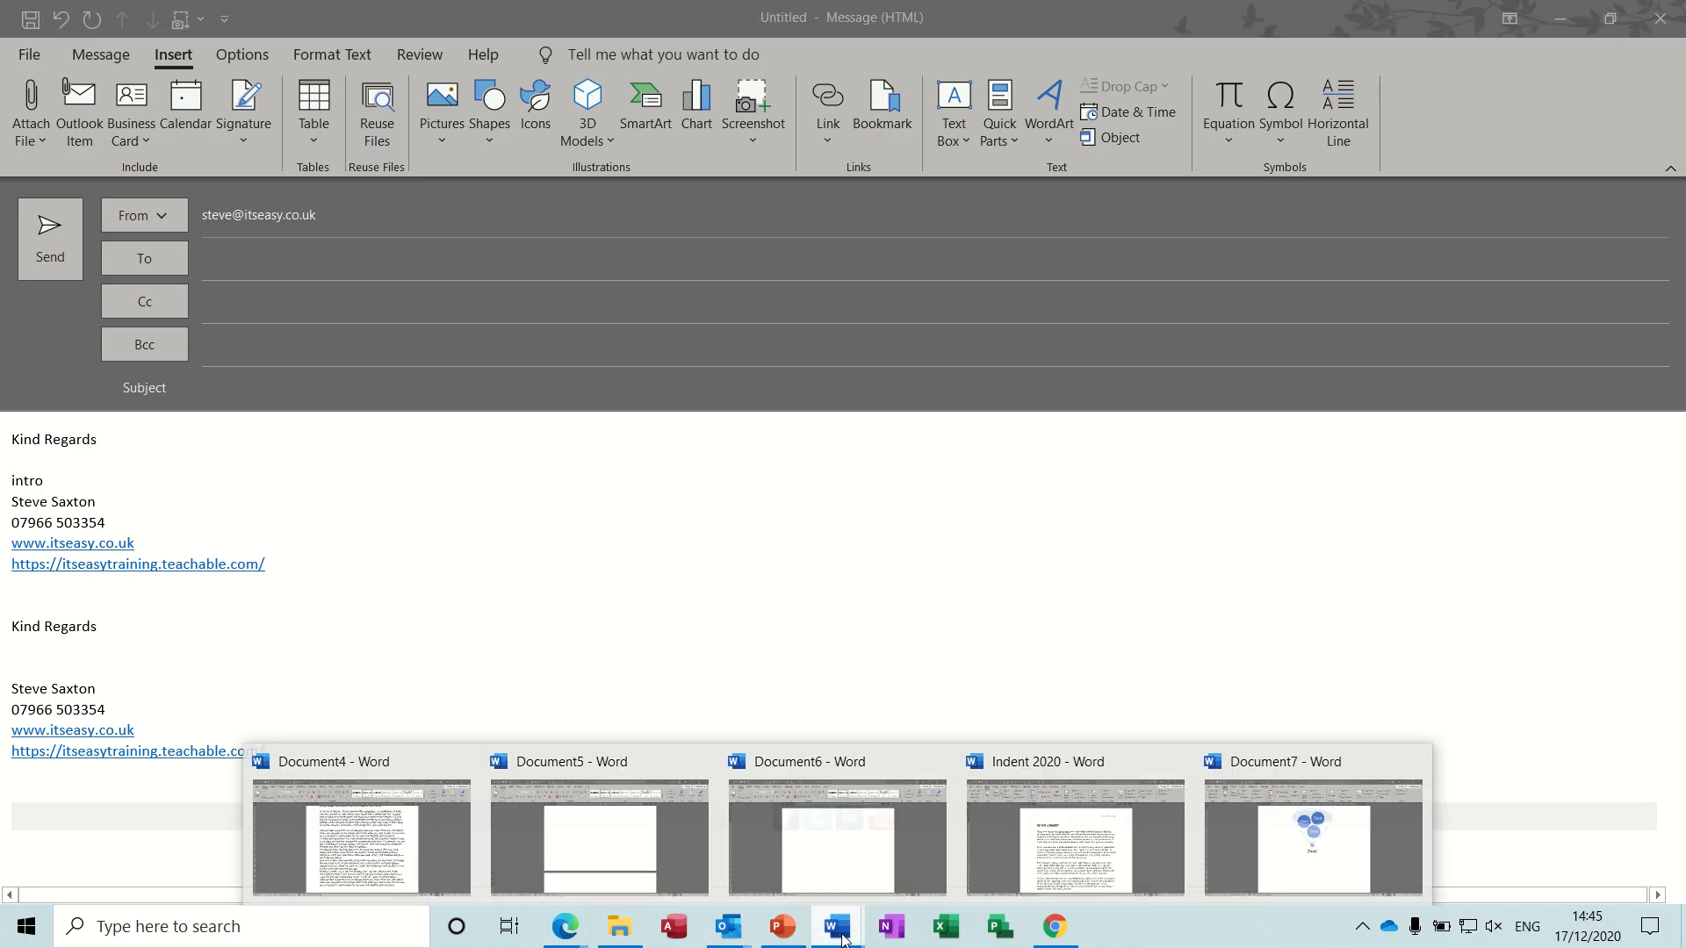
click(850, 863)
text(intro)
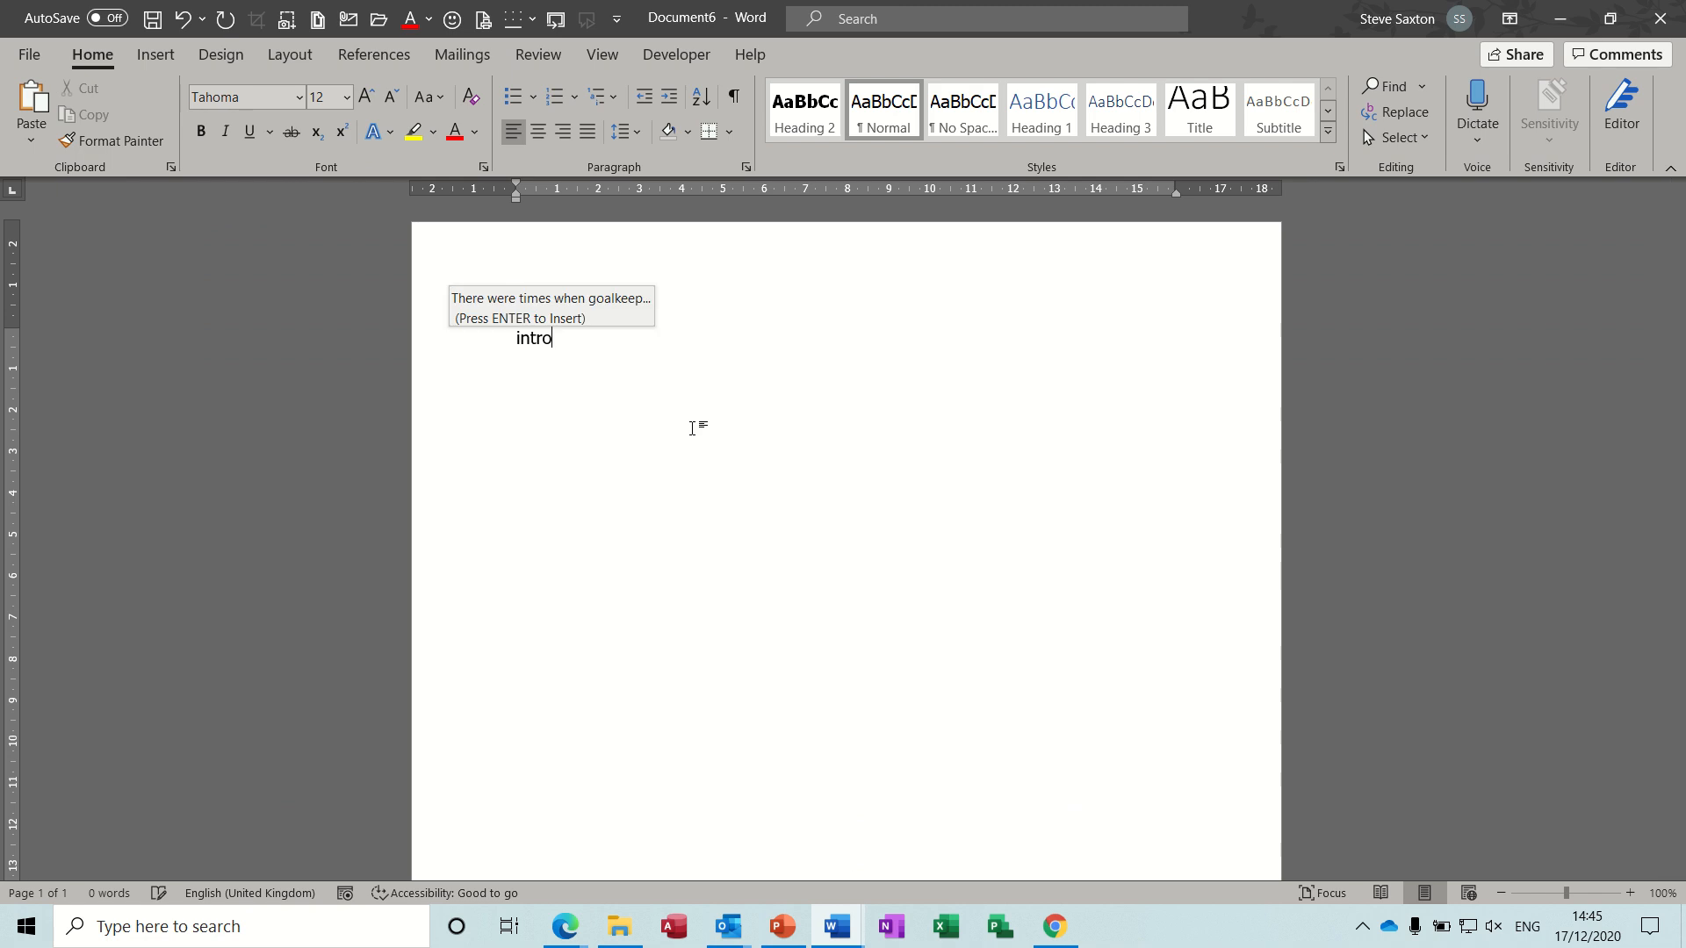
key(Return)
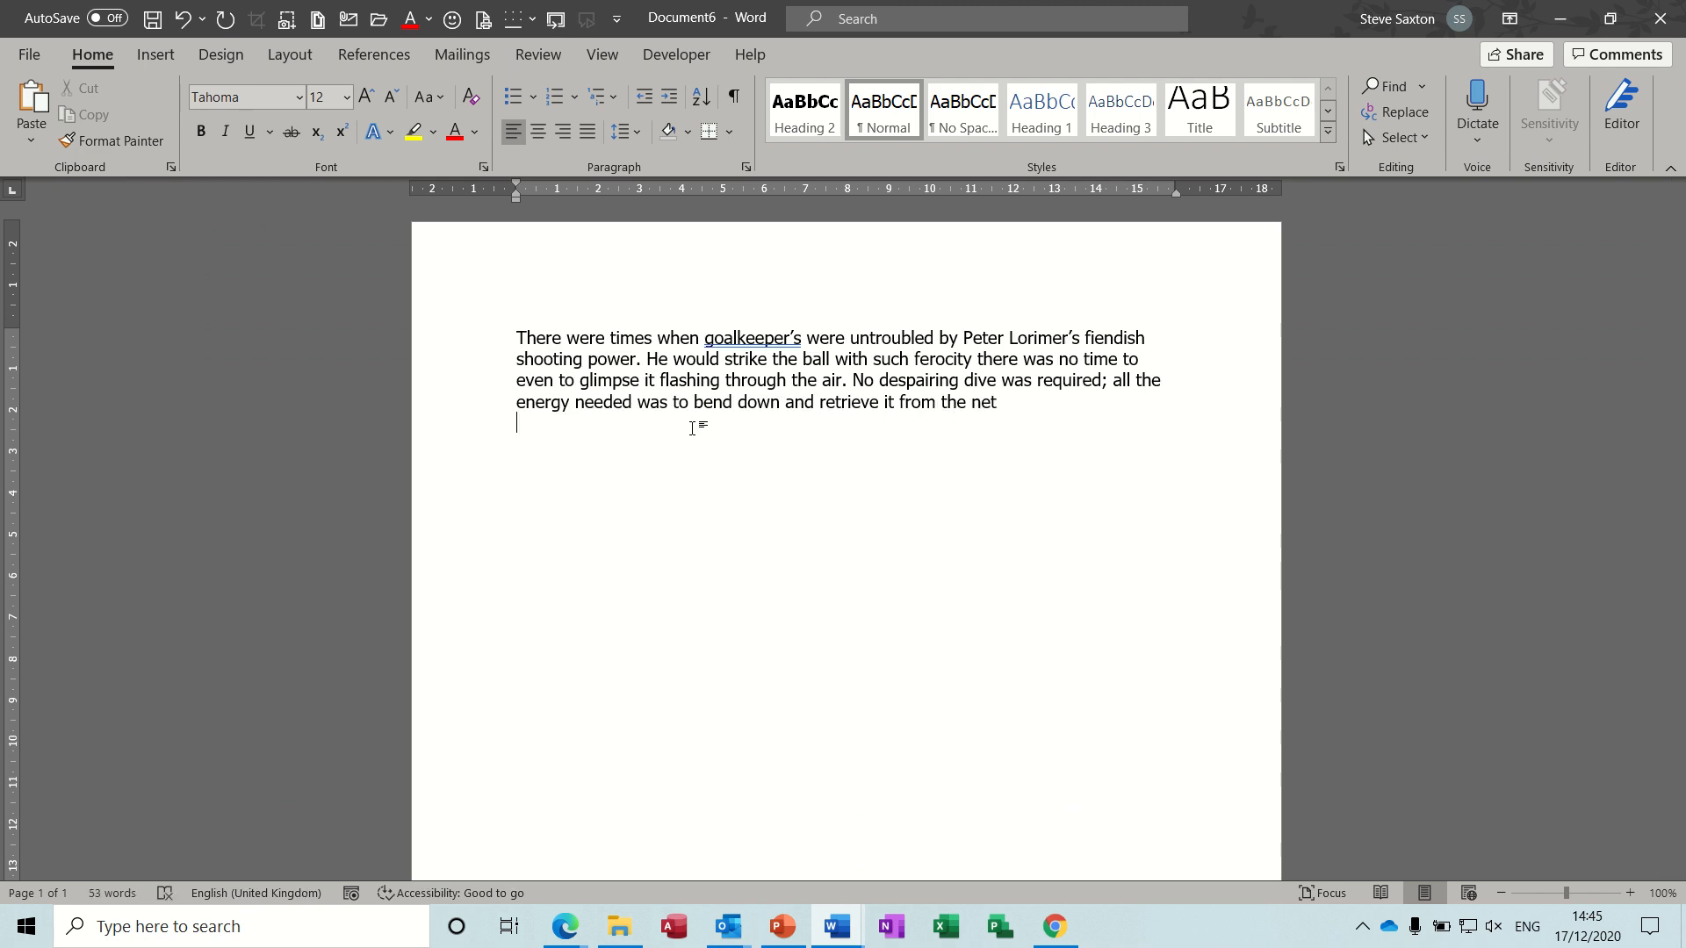
- Insert the "org" SmartArt and "chart" AutoText entries below the intro paragraph, selecting each inserted graphic to check it
text(org)
key(Return)
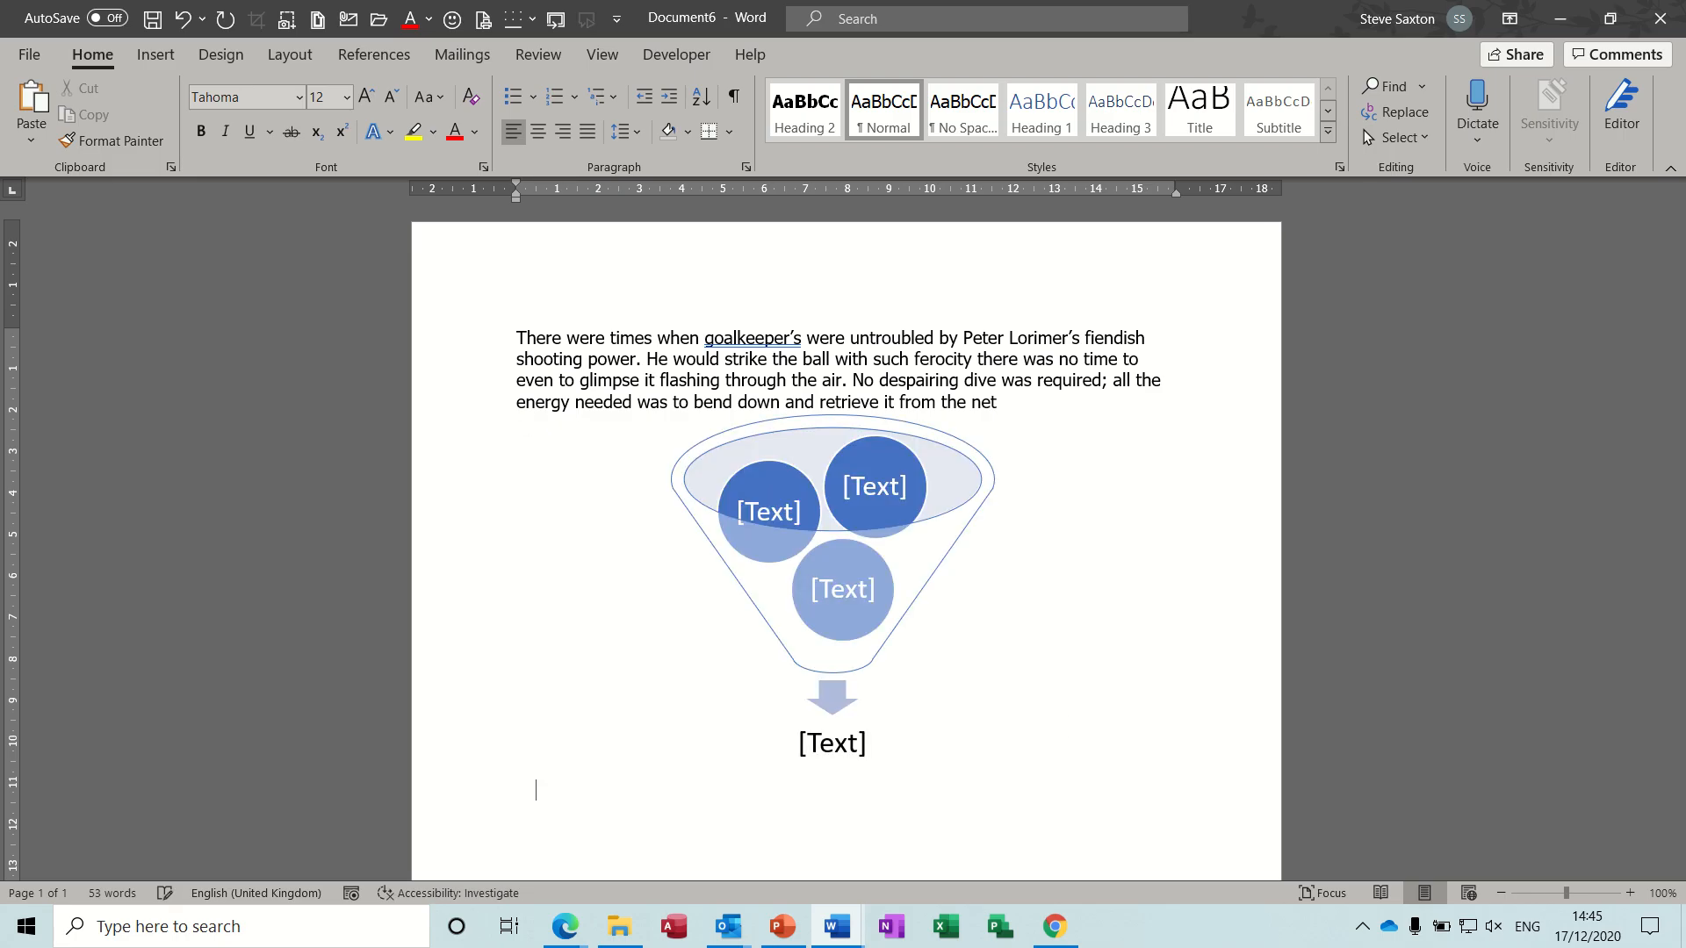
text(chart)
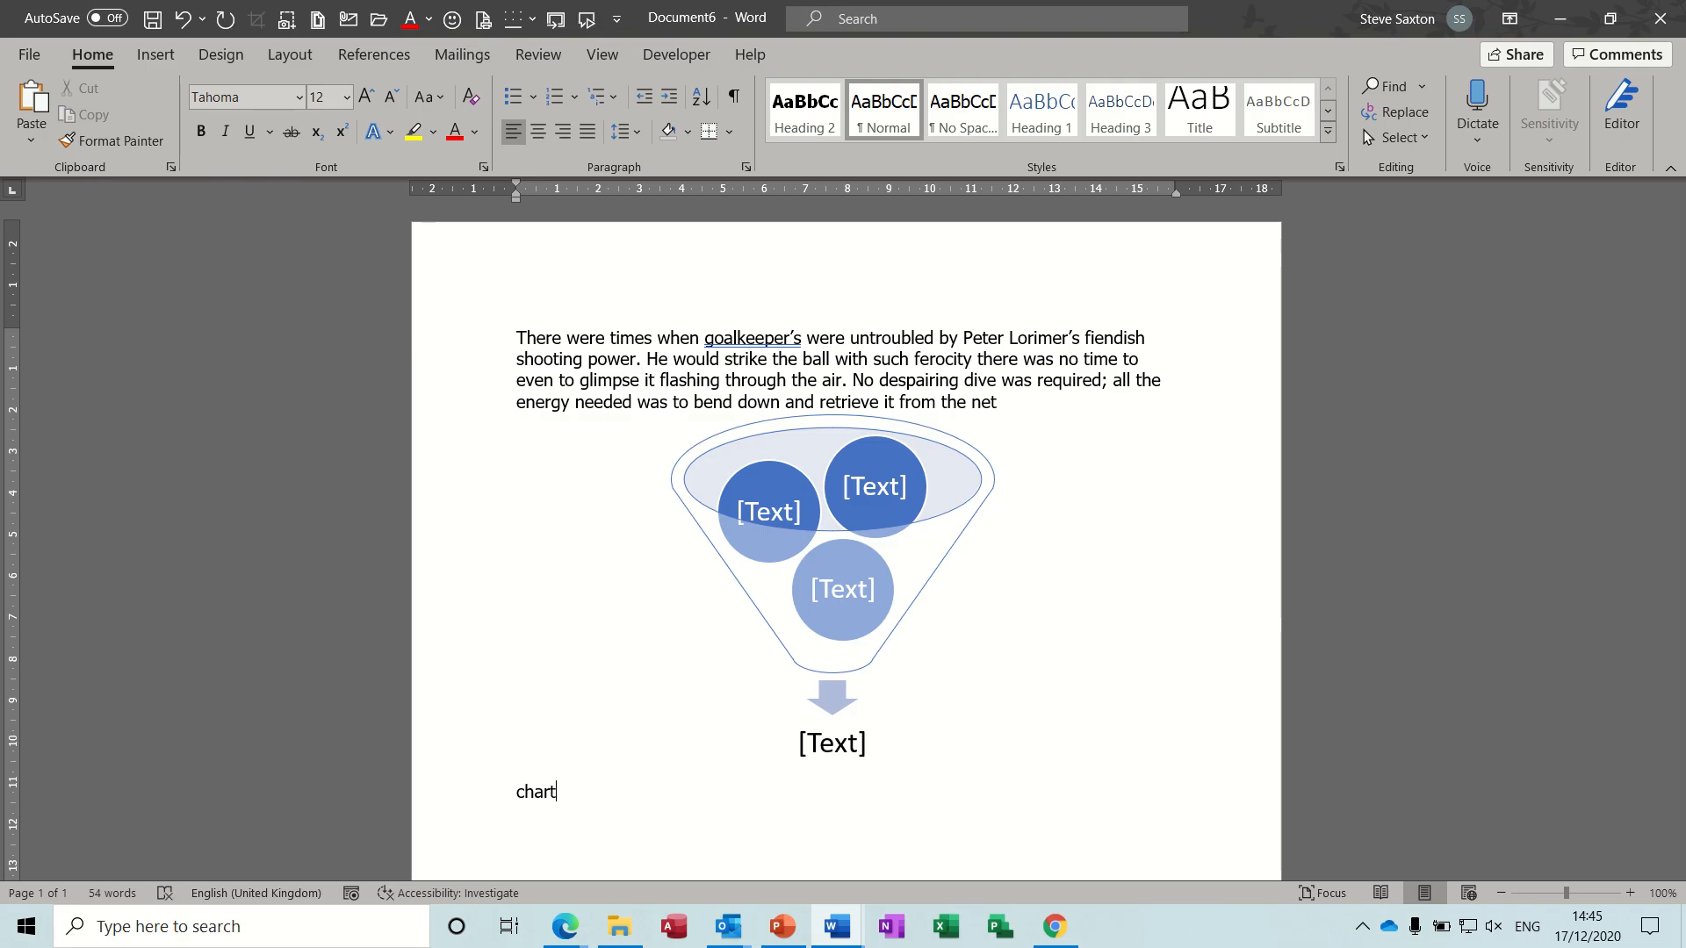
key(Return)
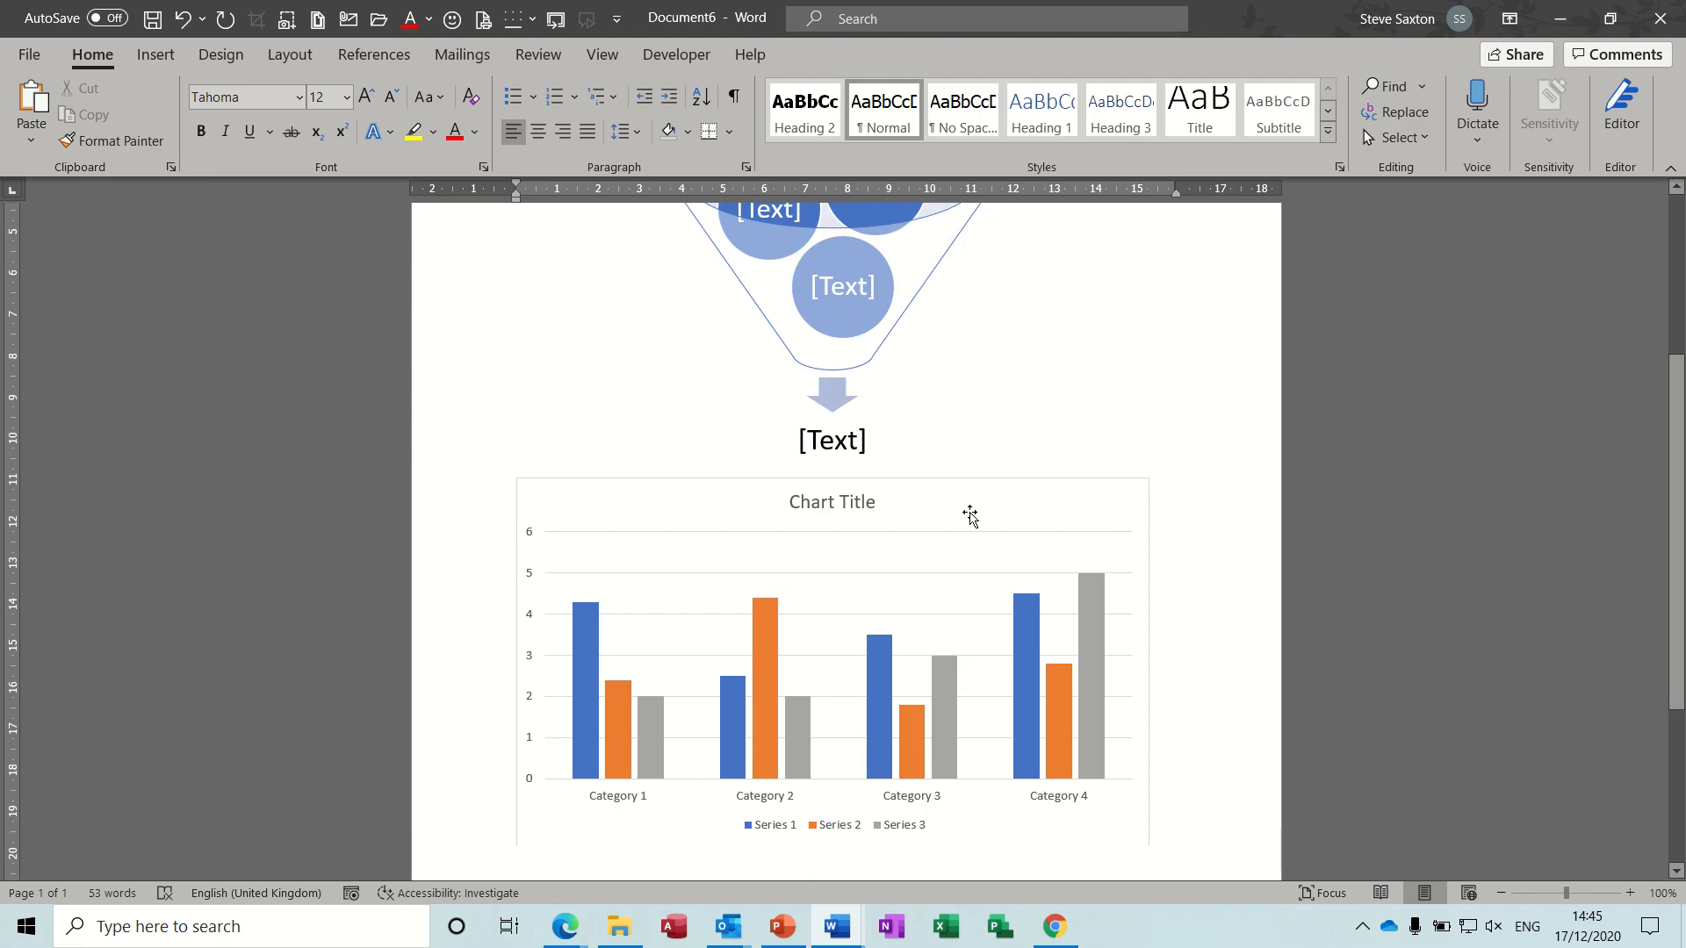
click(970, 514)
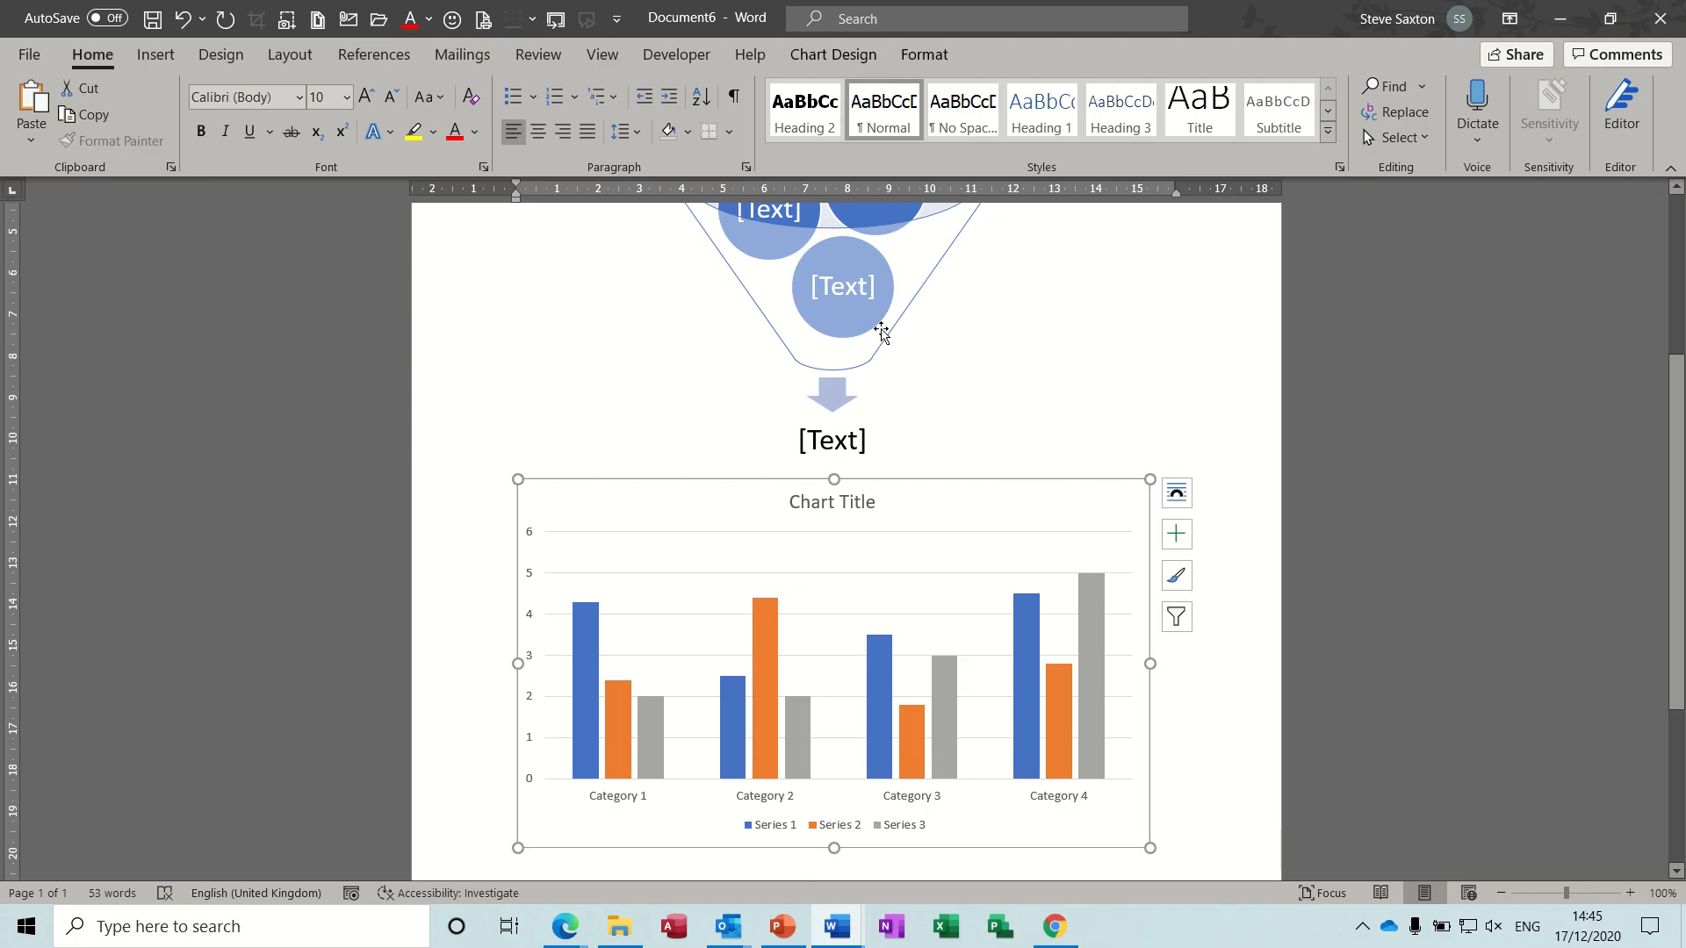
click(881, 328)
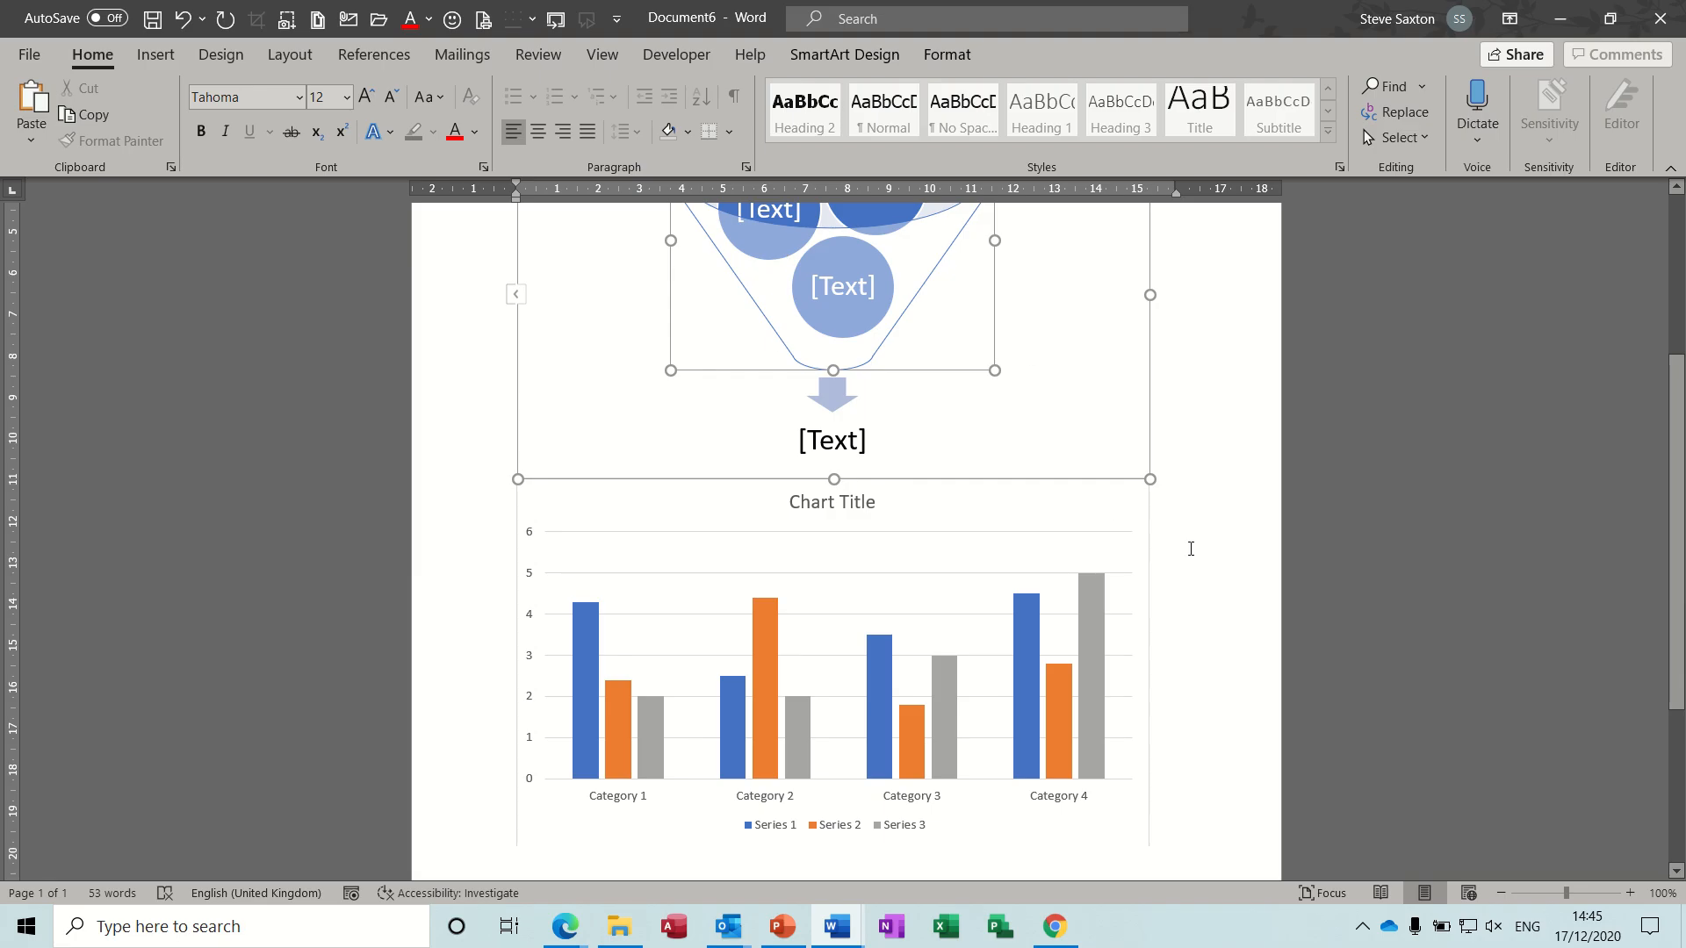